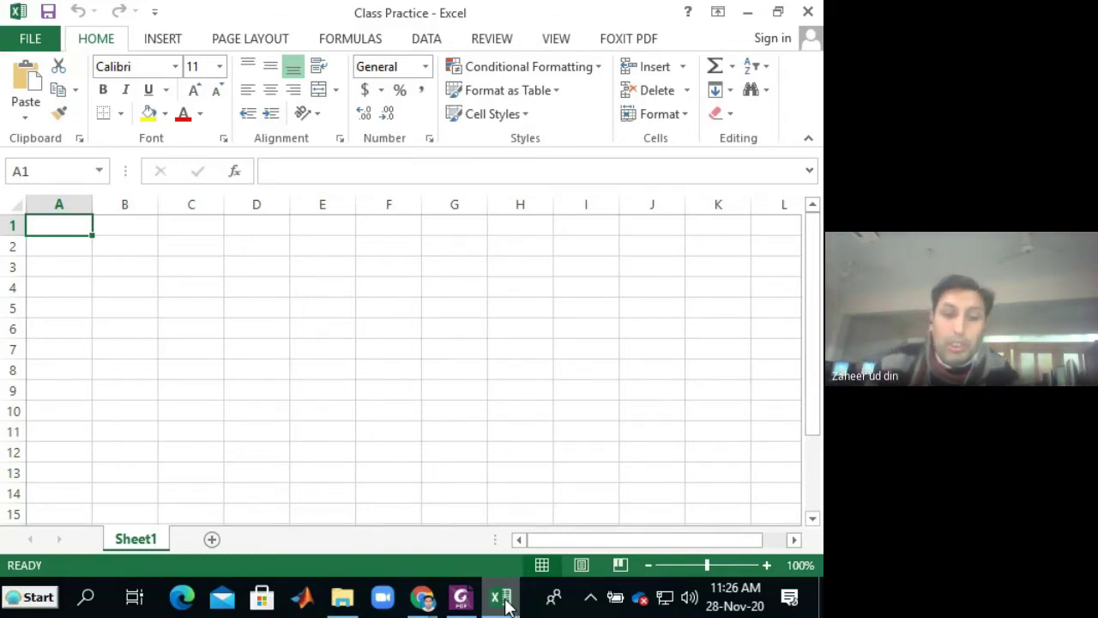
Step: Enter the heading X in cell A1 and the values 12 and 34 in cells A2 and A3
text(X)
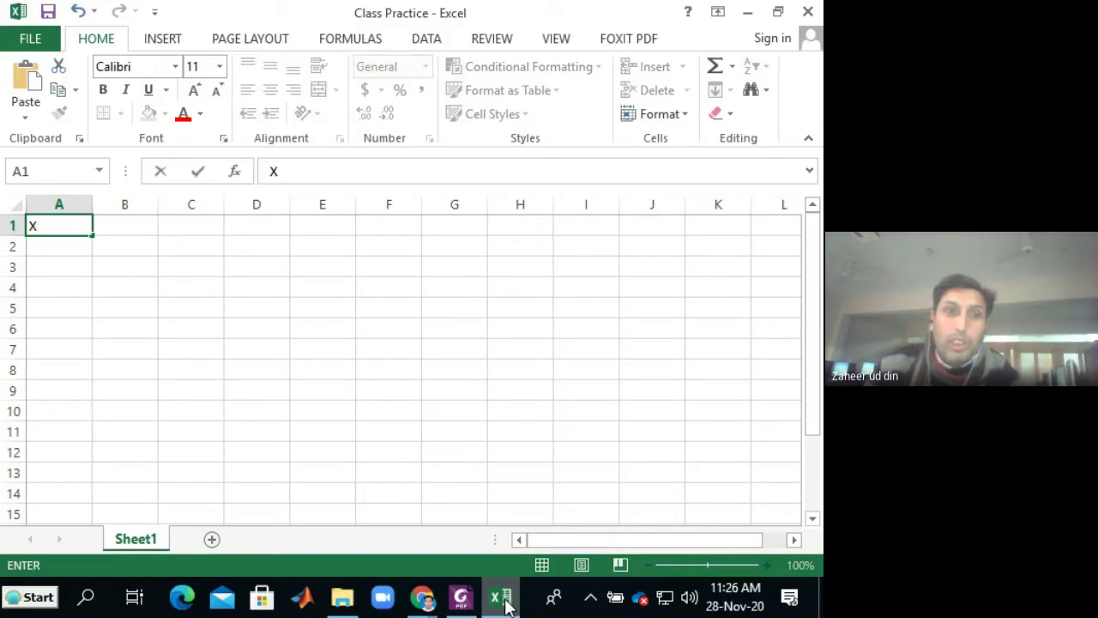
key(Return)
text(1)
key(Return)
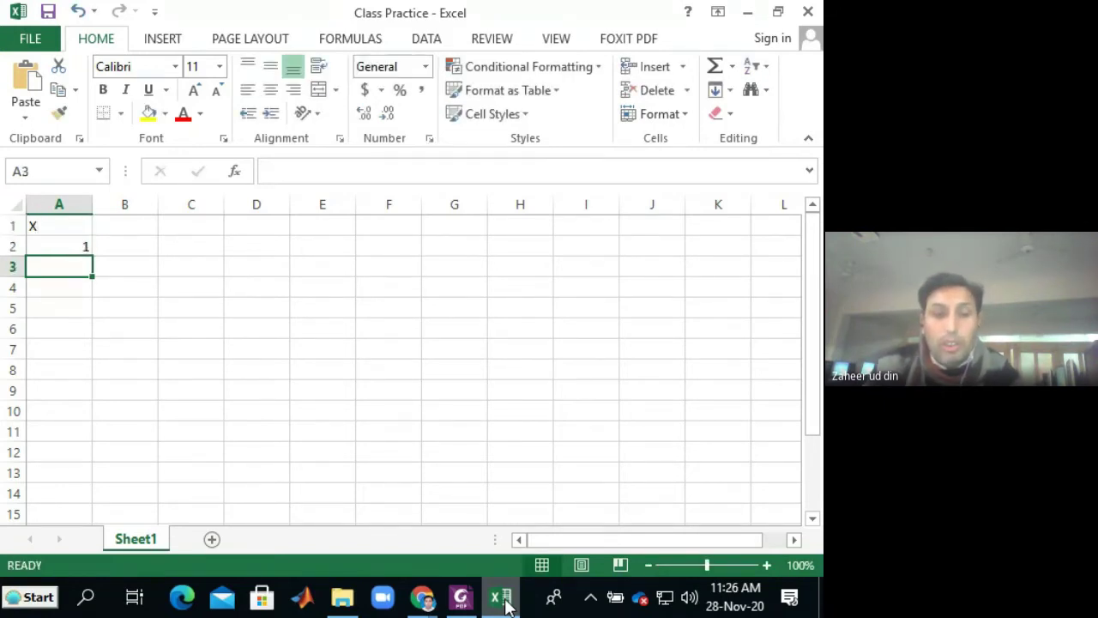
key(Up)
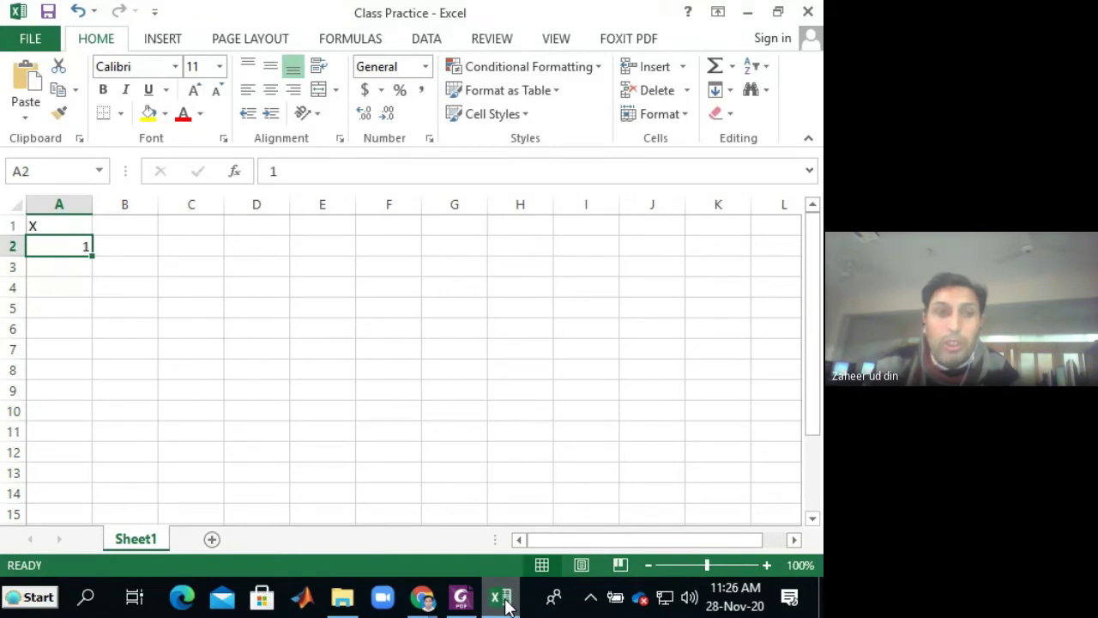
key(F2)
text(2)
key(Return)
text(34)
key(Return)
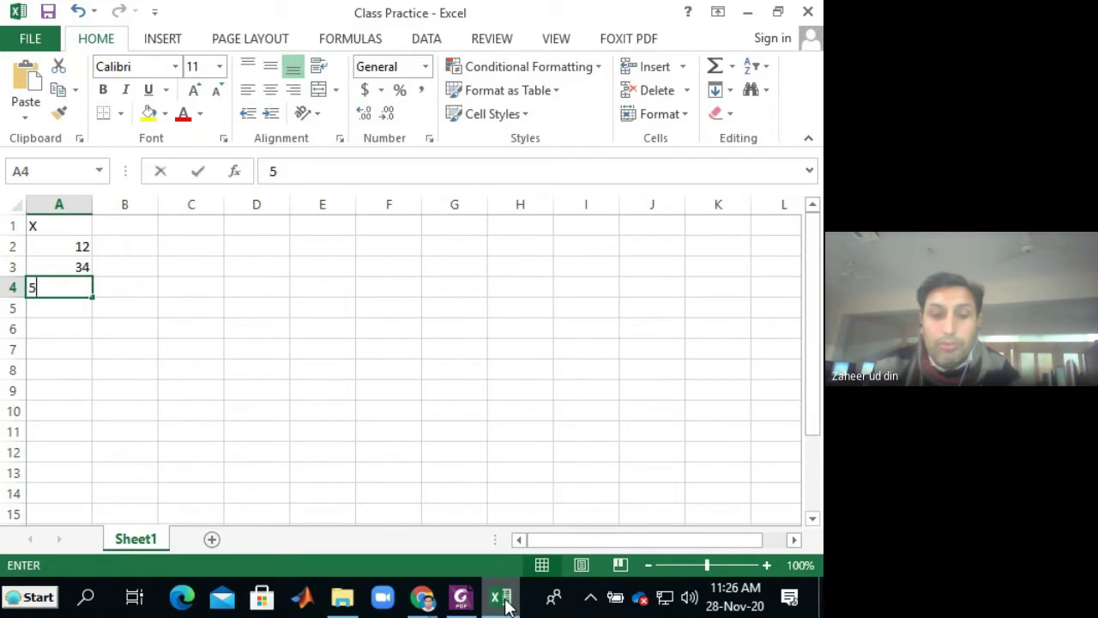
Step: Continue the X column with the values 56, 778, 45 and 34 in cells A4 to A7
text(56)
key(Return)
text(778)
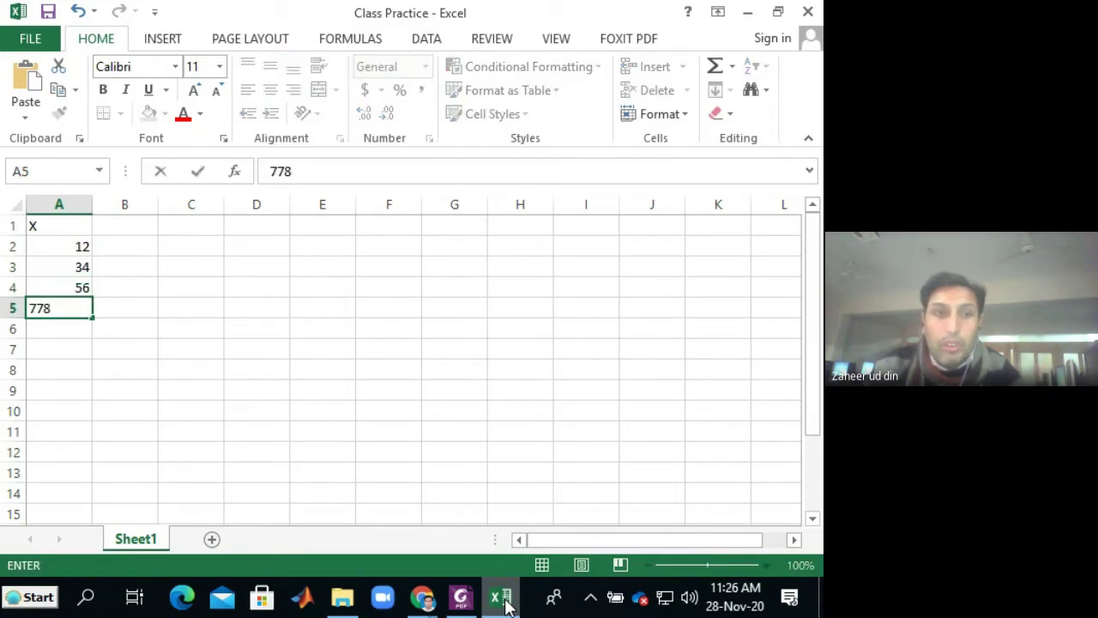
key(Return)
text(45)
key(ctrl+Return)
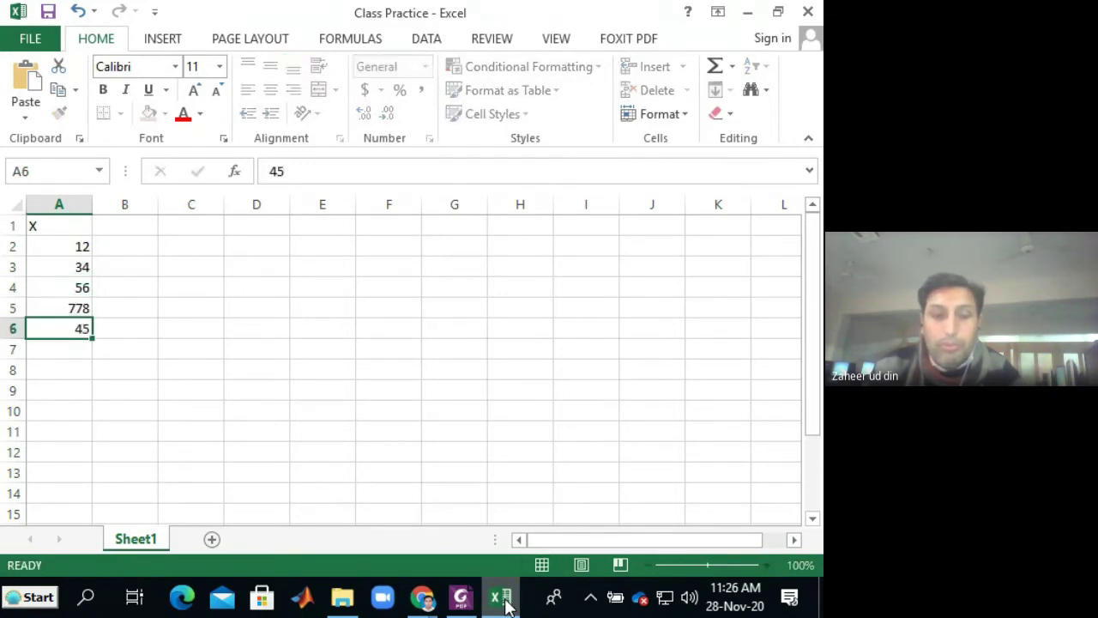
key(Return)
text(34)
key(ctrl+Return)
key(Return)
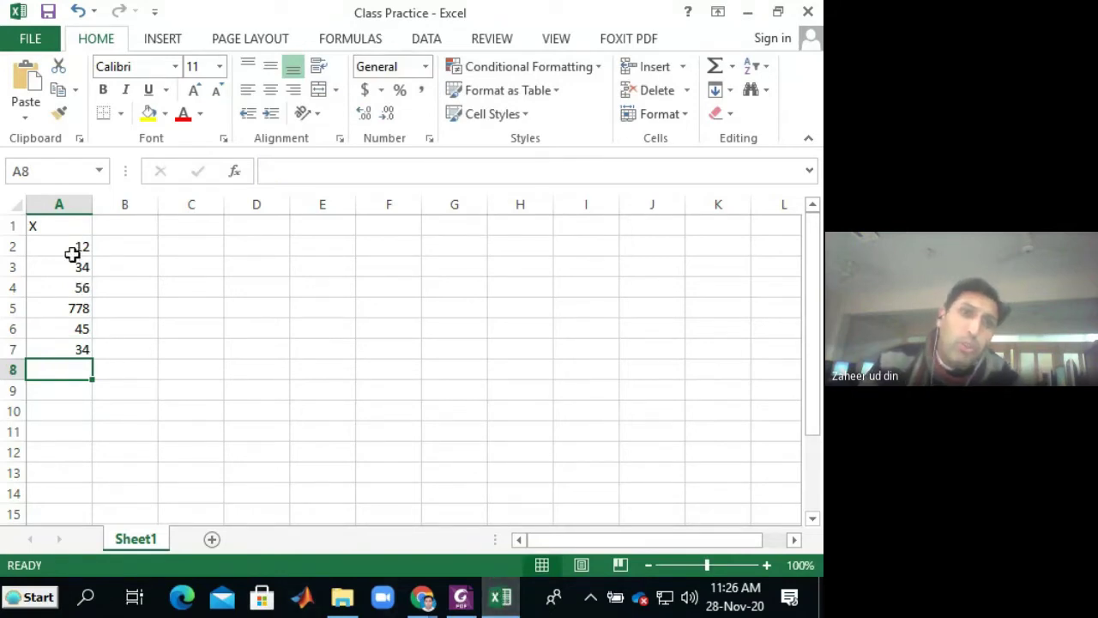
drag(71, 242, 78, 349)
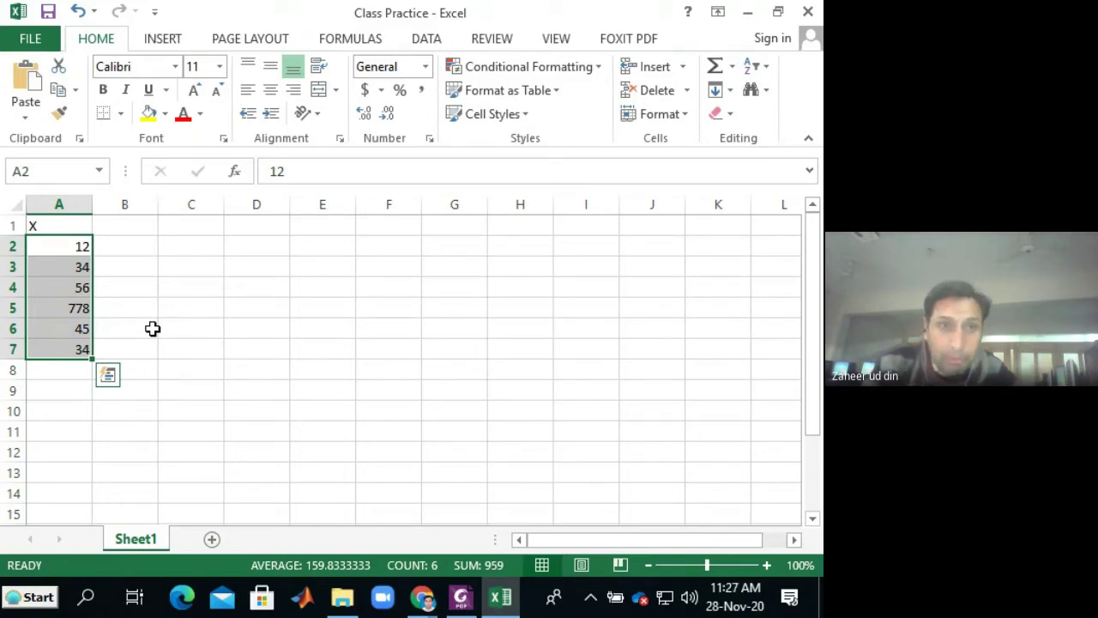
click(120, 227)
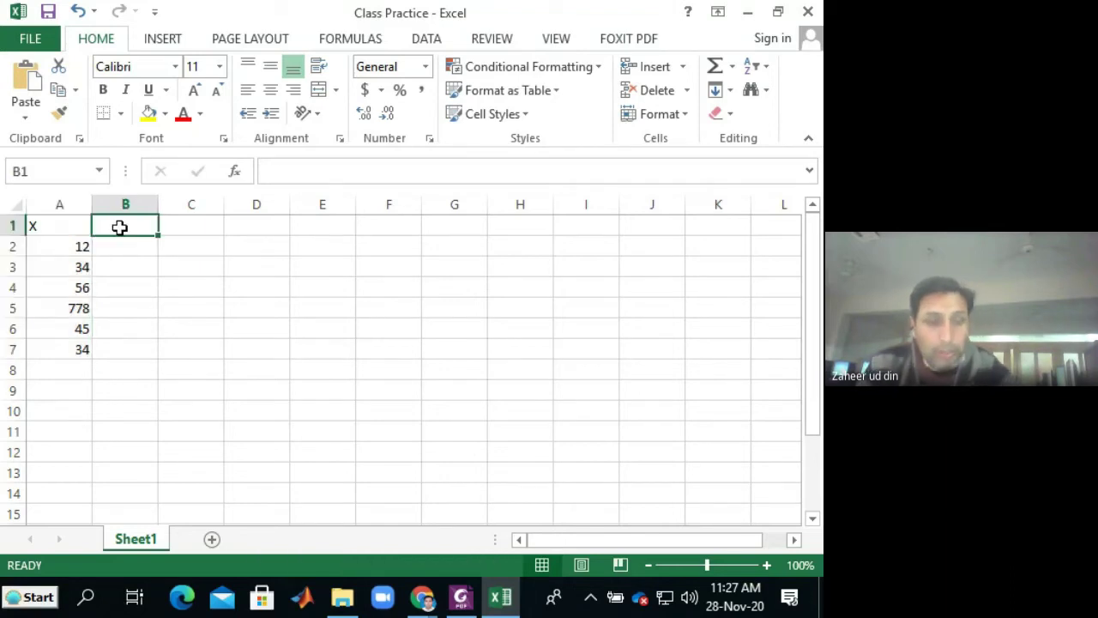
text(X)
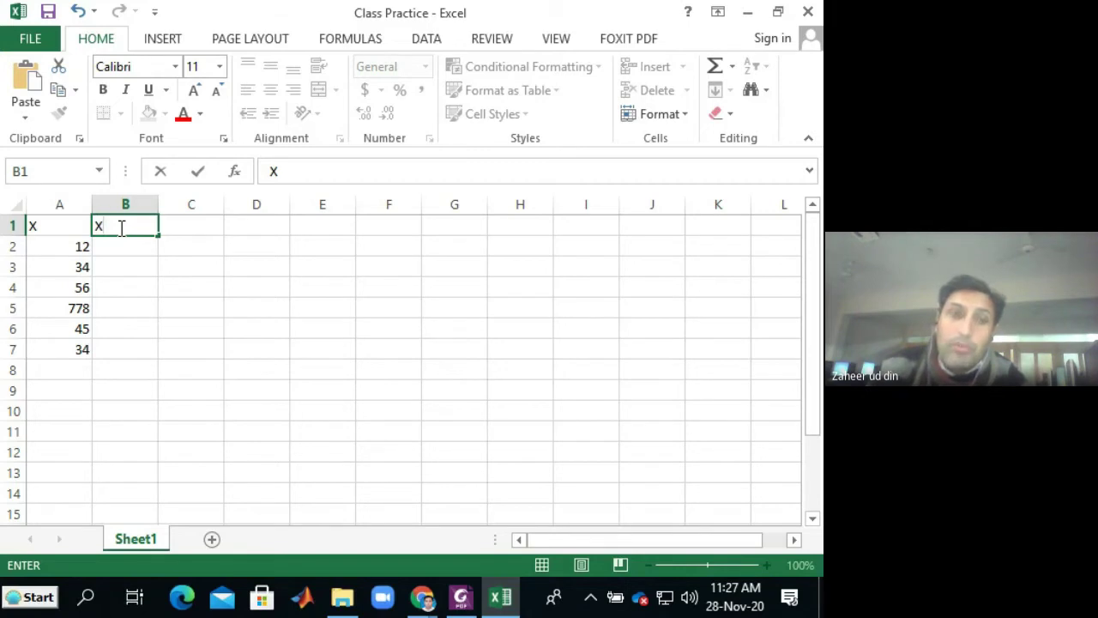
key(BackSpace)
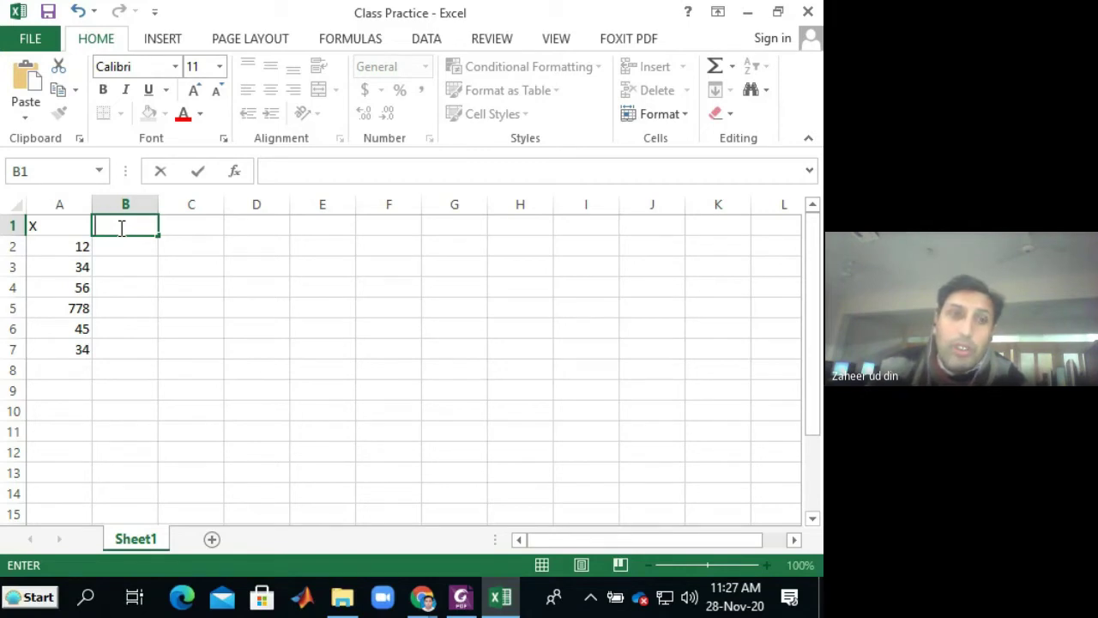
click(73, 249)
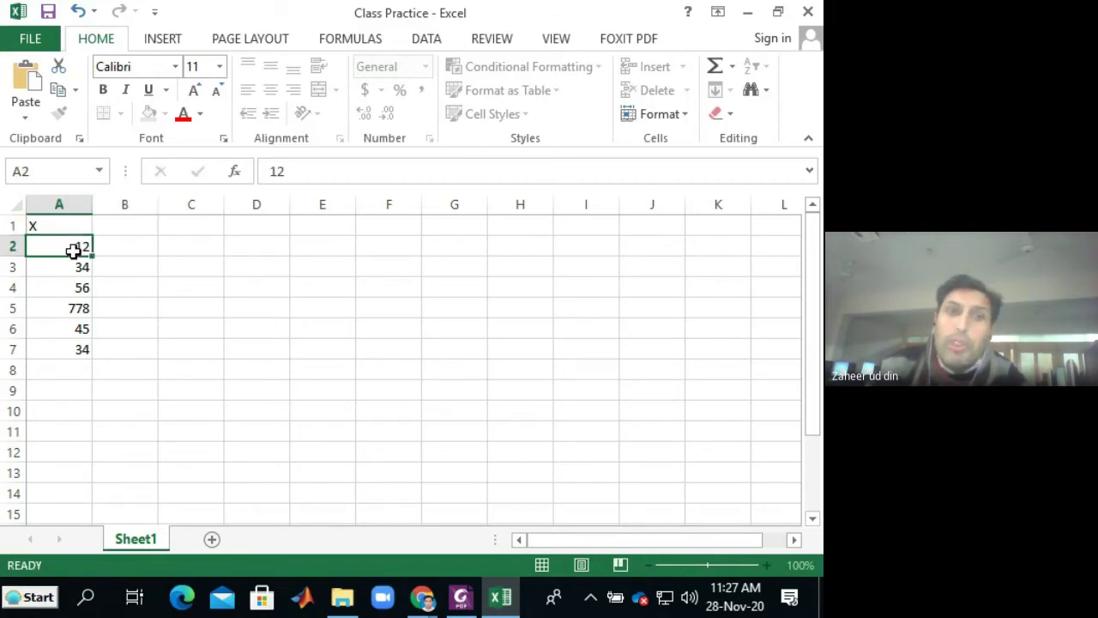
click(130, 246)
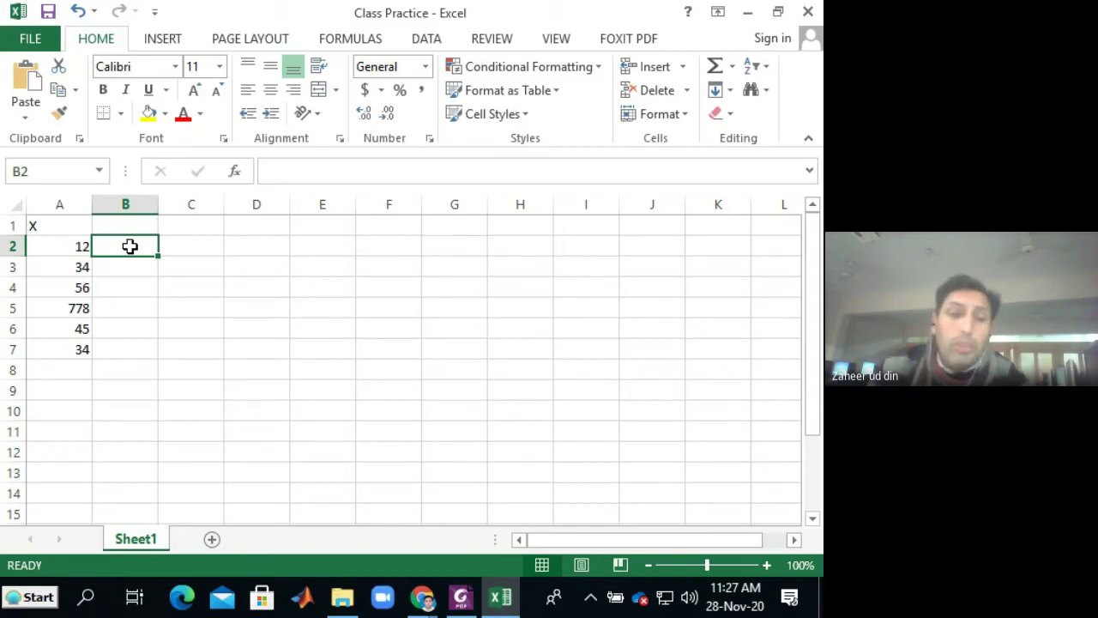
Step: Switch to the Google Meet call, look through its list of participants, close the list and return to the Excel workbook
key(alt+Tab)
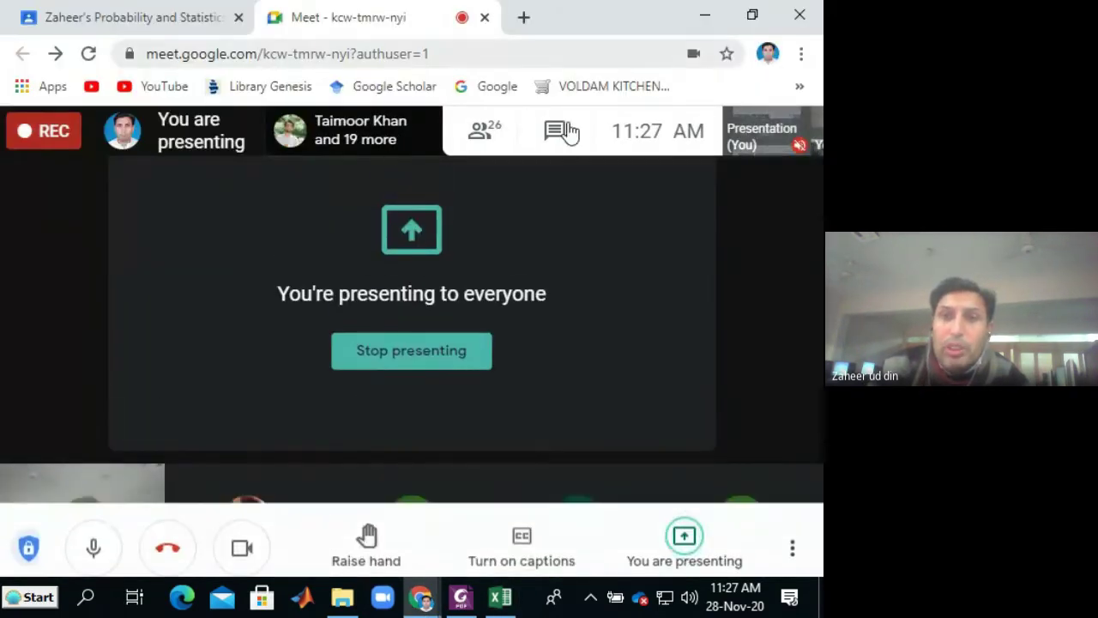
click(477, 141)
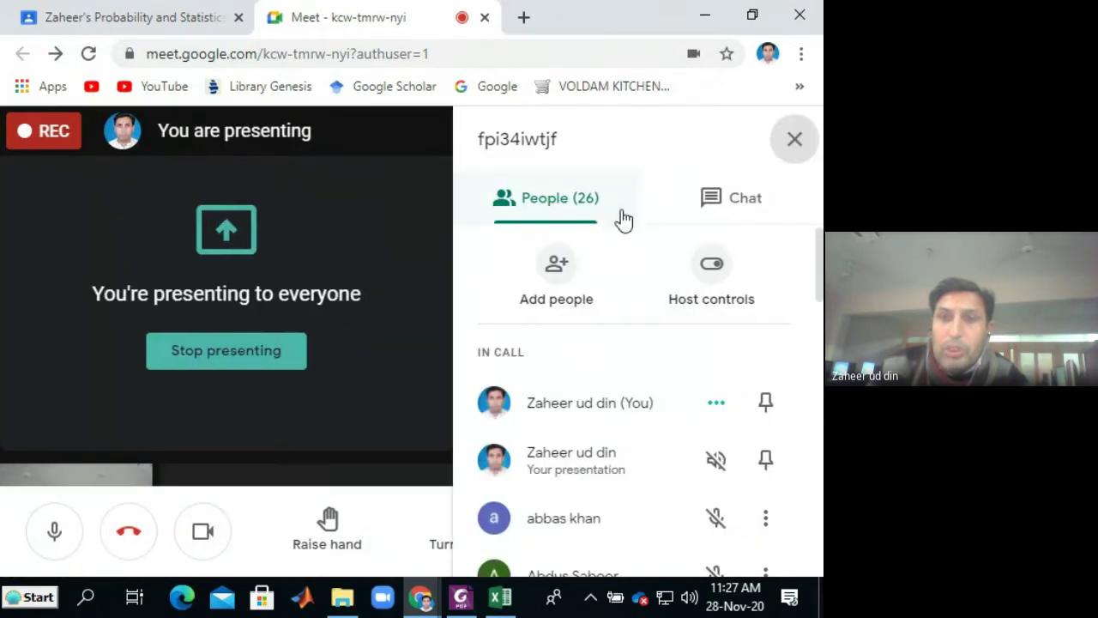
scroll(635, 403, down, 2)
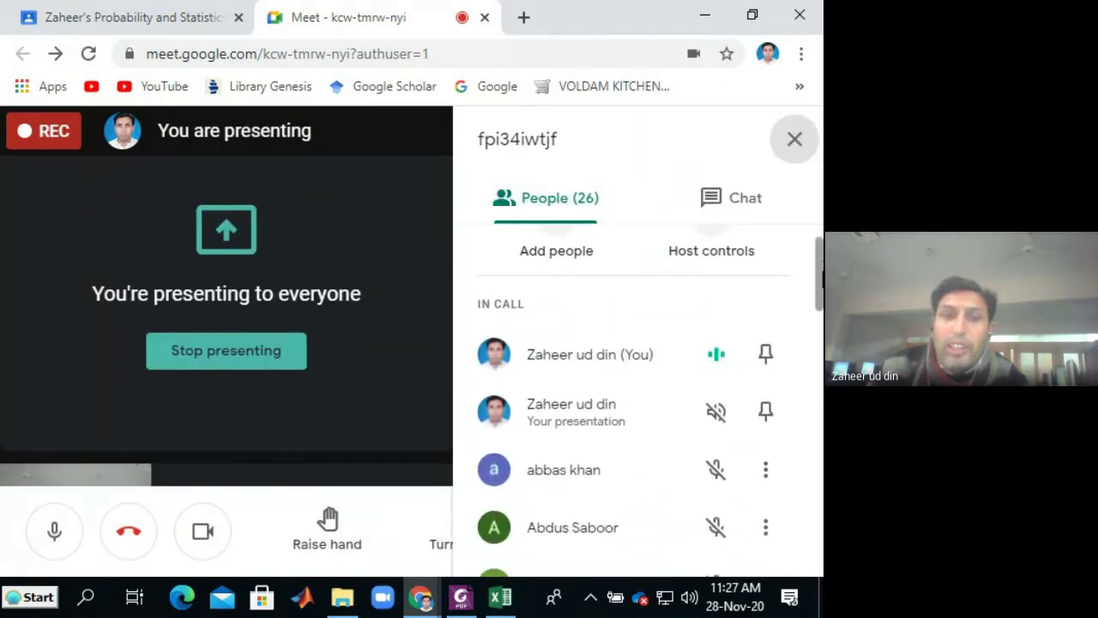
scroll(635, 404, down, 3)
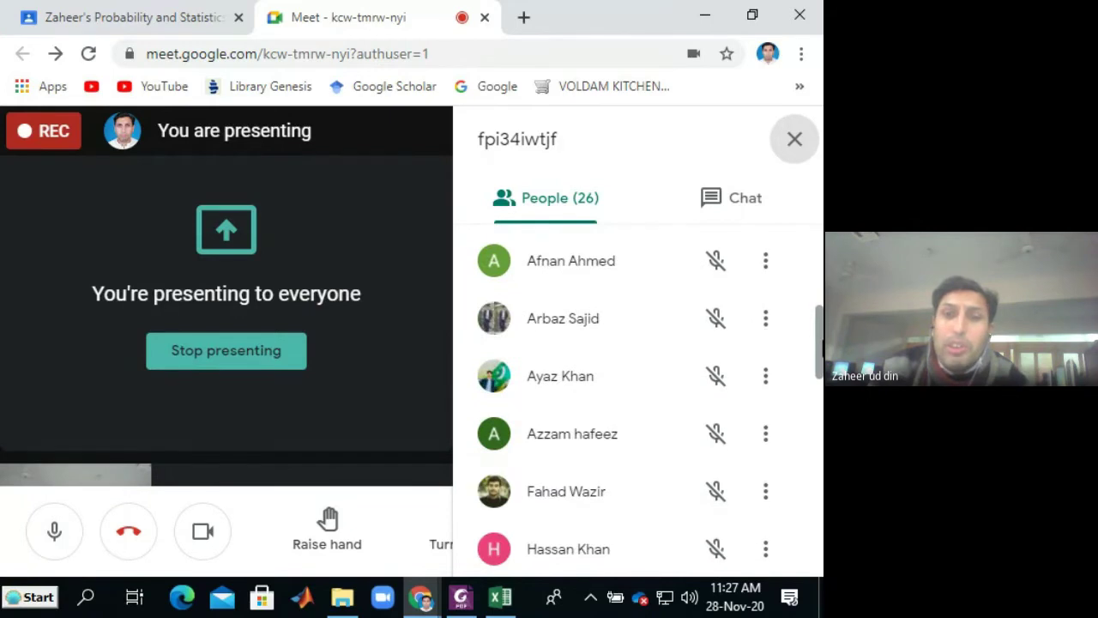
scroll(635, 400, down, 3)
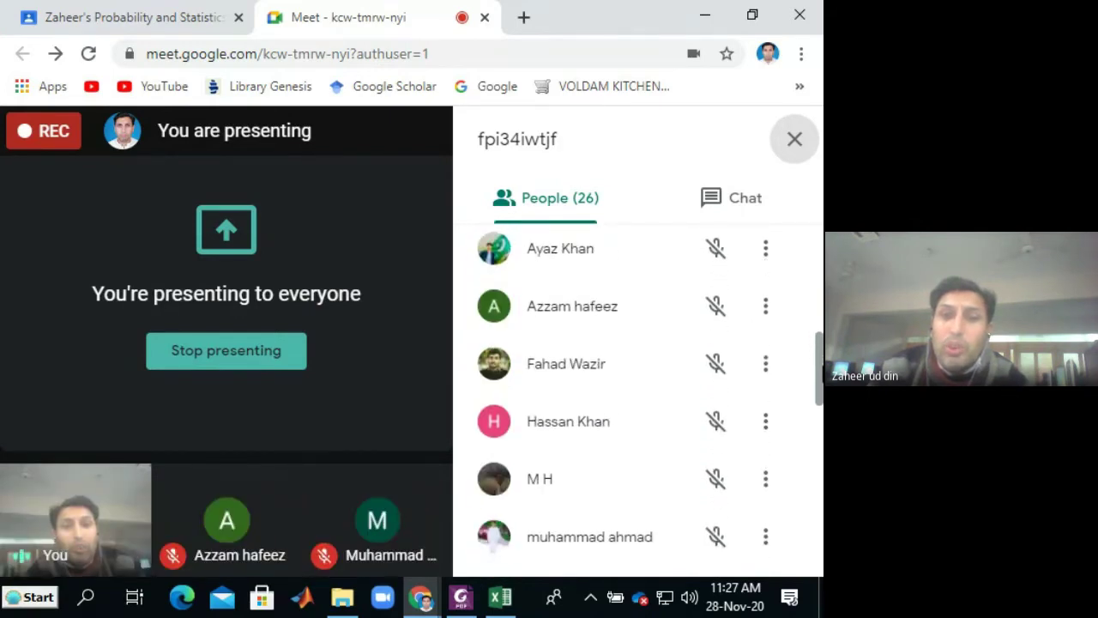
scroll(635, 400, down, 3)
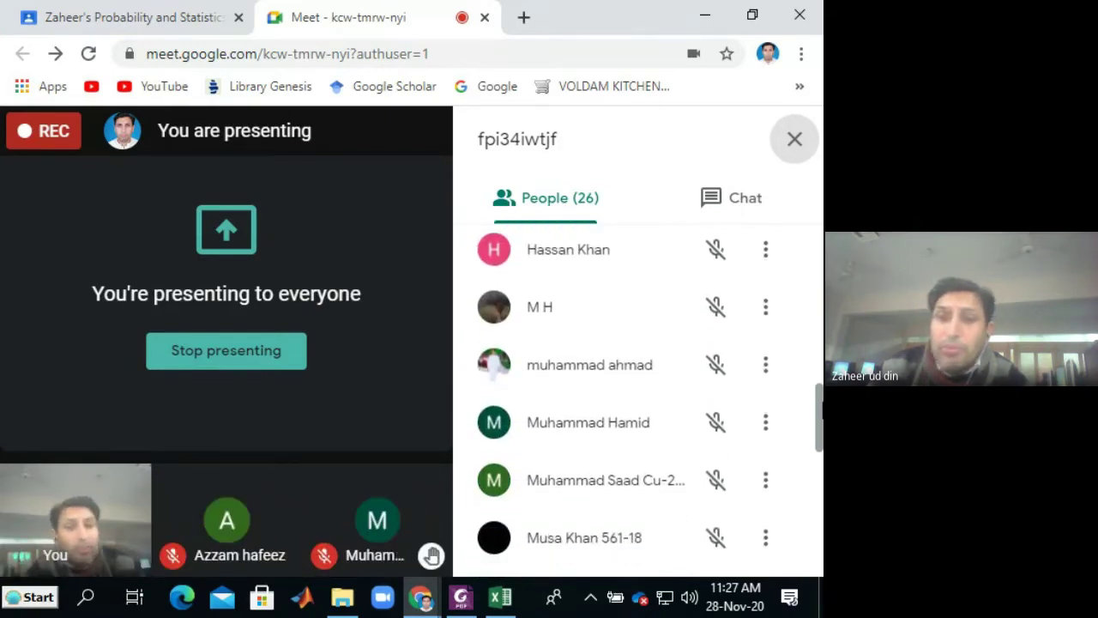
scroll(651, 400, down, 1)
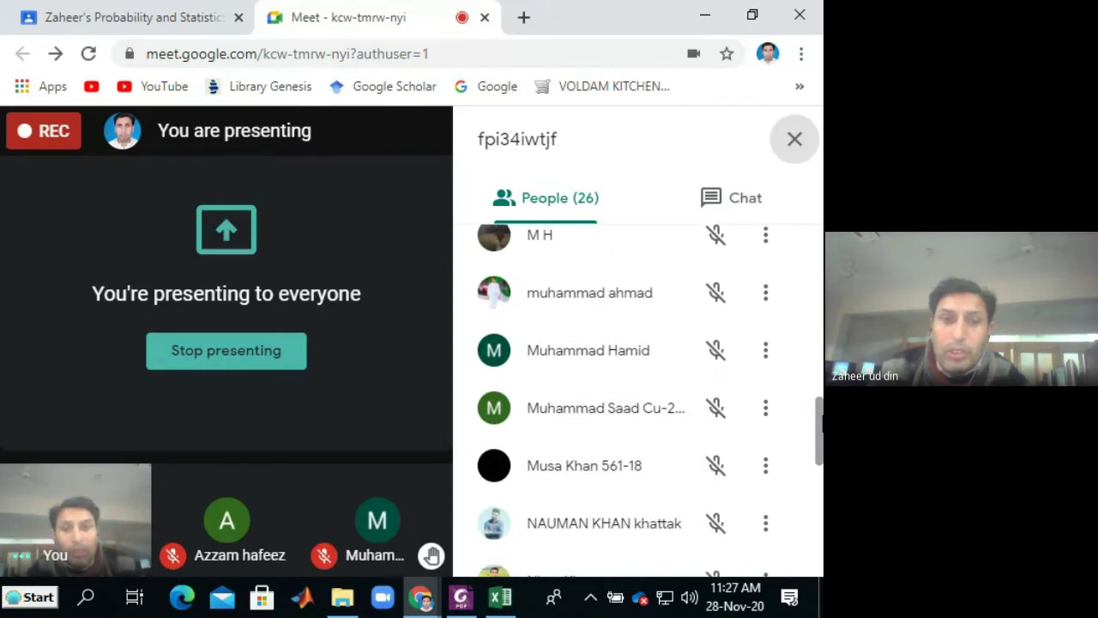
scroll(635, 399, down, 1)
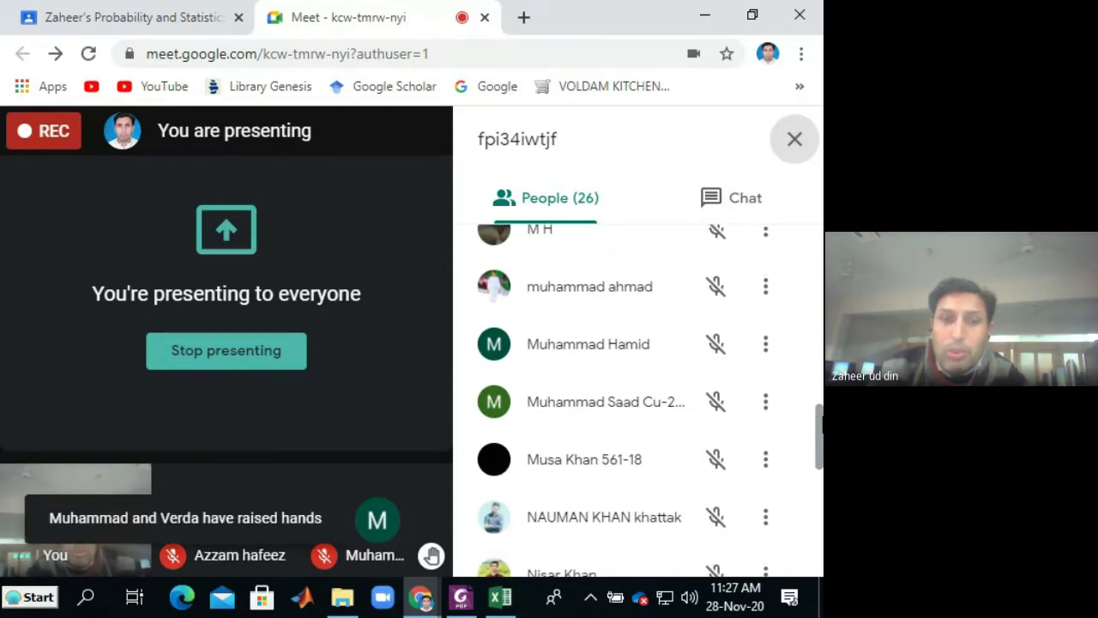
scroll(635, 399, down, 2)
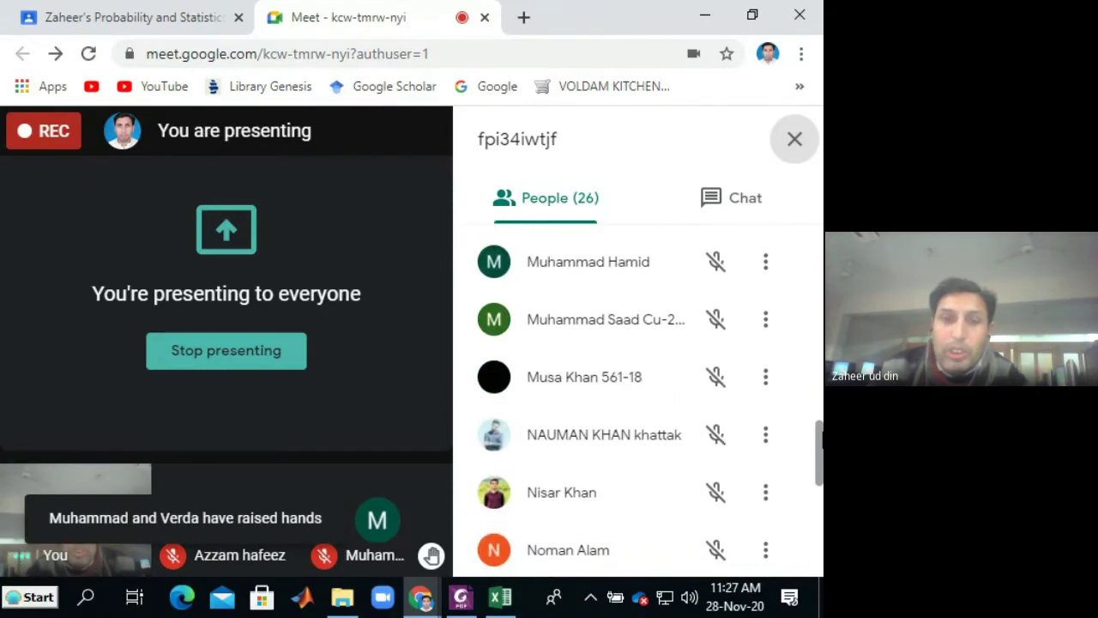
drag(822, 439, 818, 302)
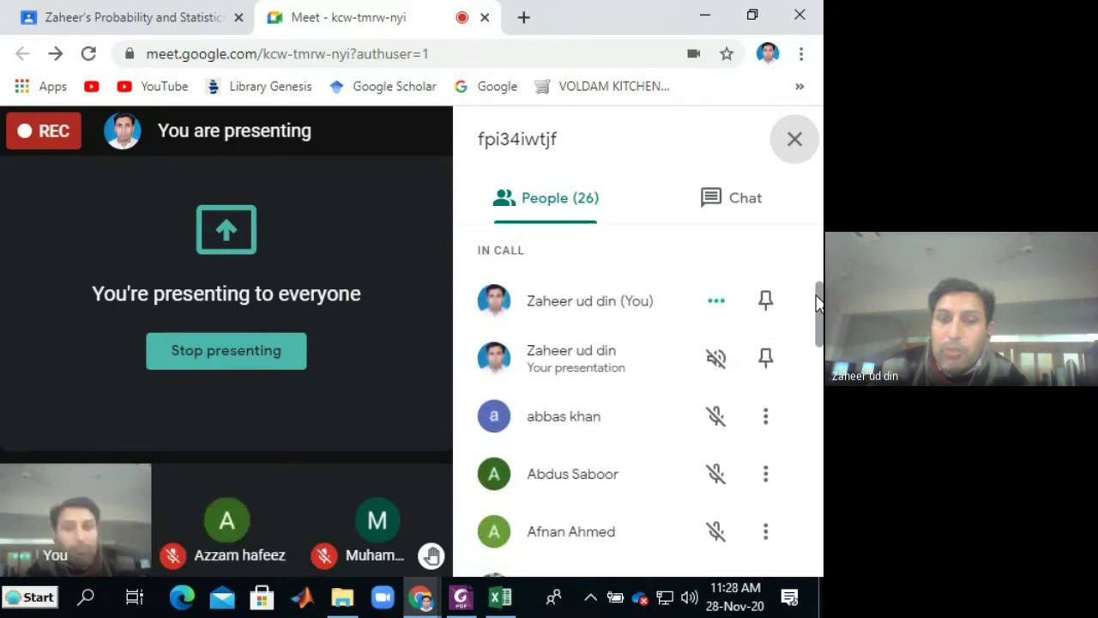
drag(818, 302, 818, 314)
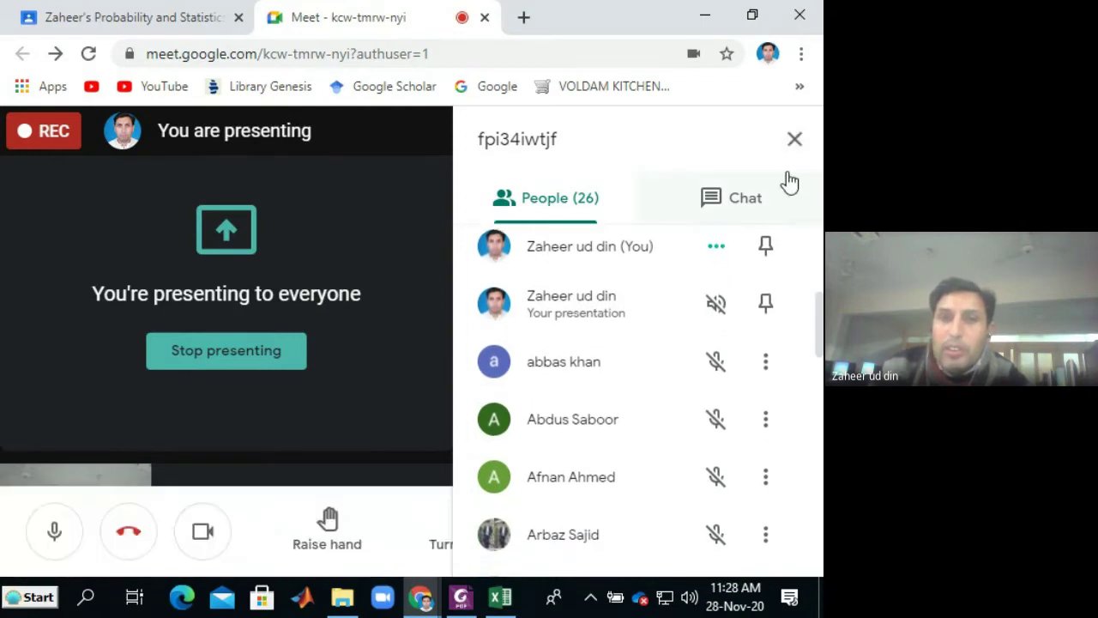
click(795, 144)
key(alt+Tab)
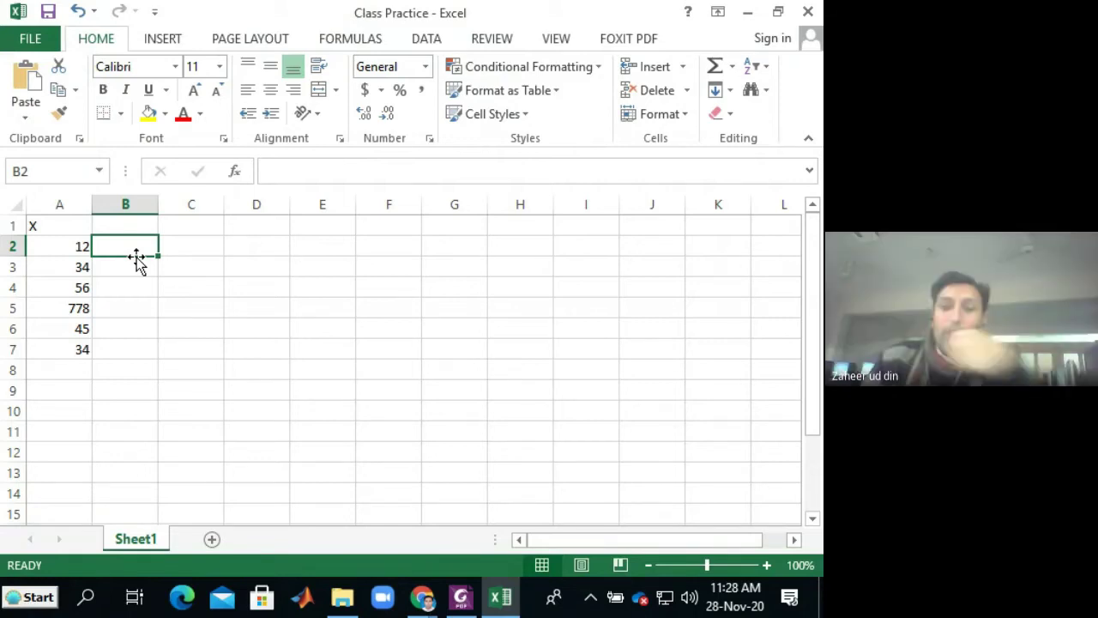
Step: Enter the formula =(A2*A2) in cell B2 to square the first X value
text(=)
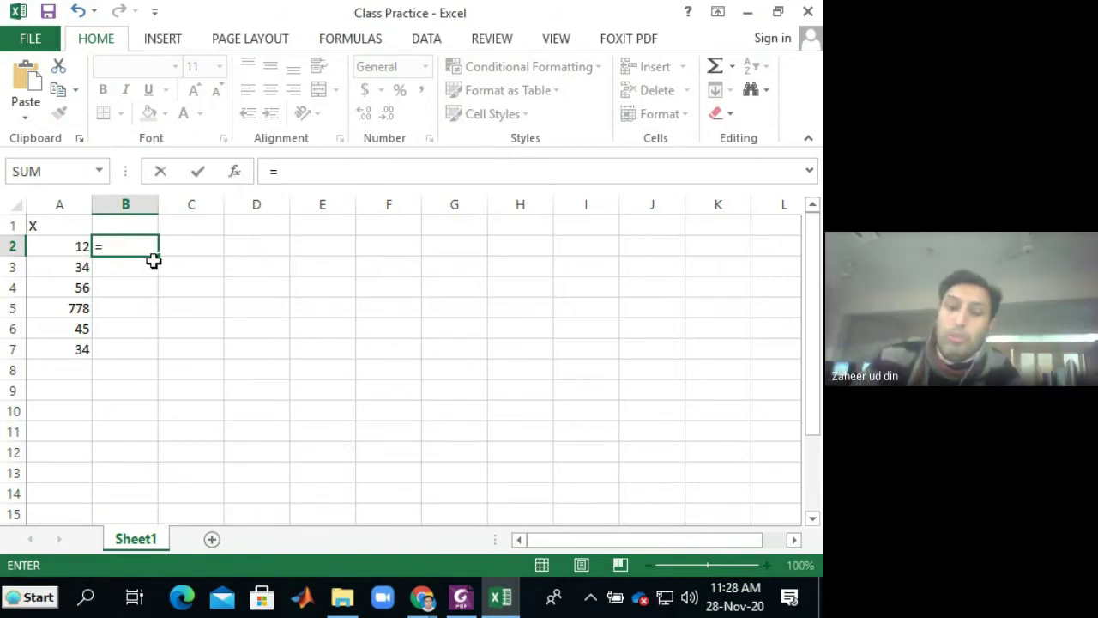
text(()
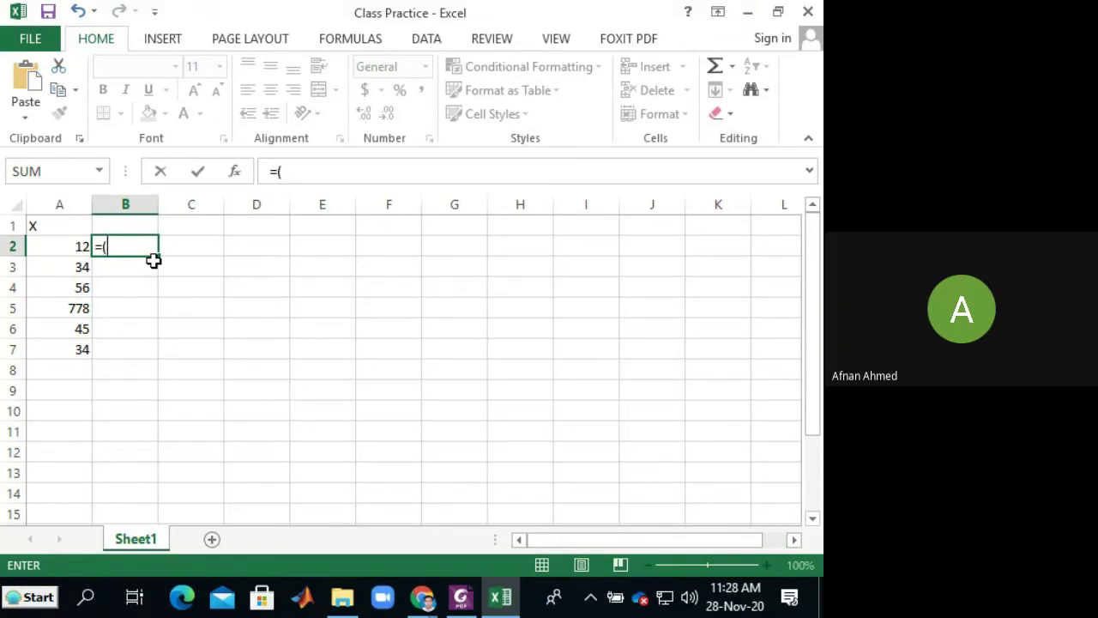
click(55, 249)
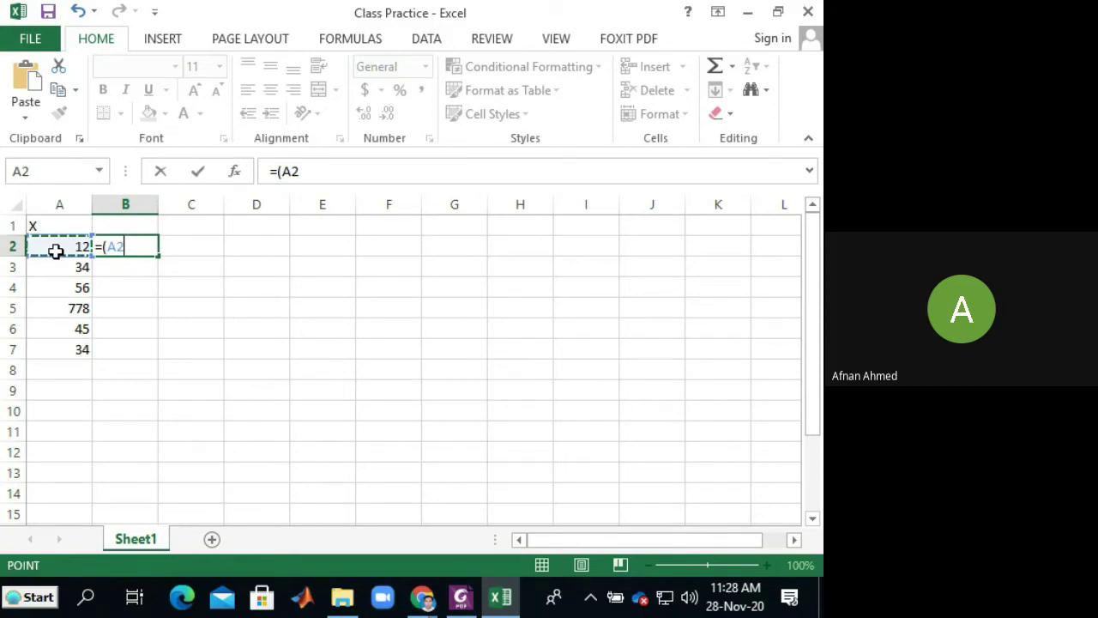
text(*)
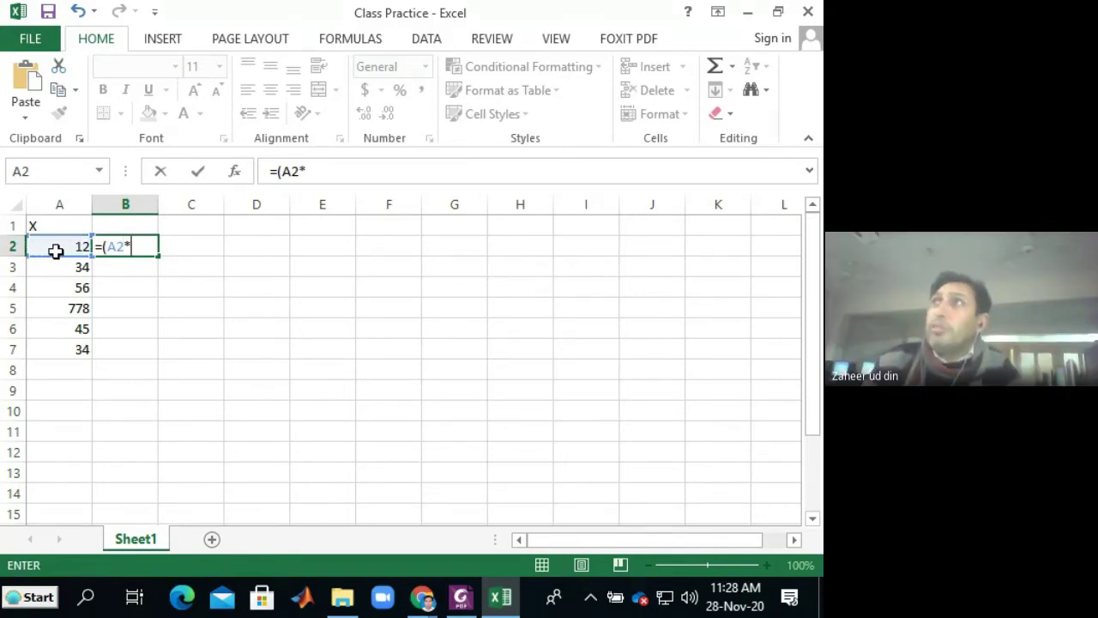
click(56, 250)
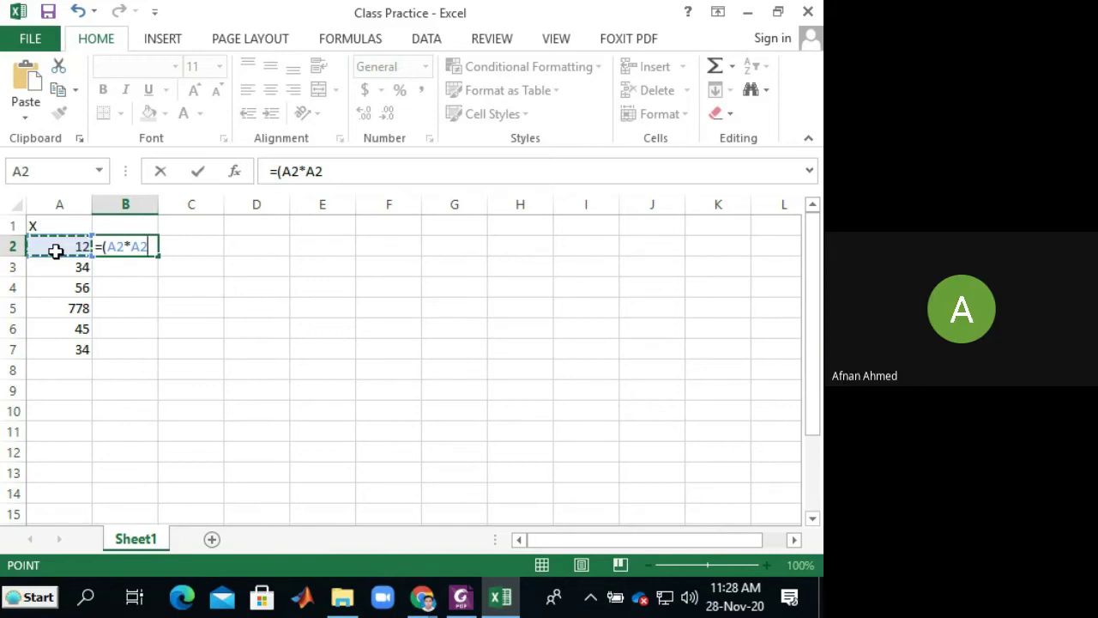
key(Return)
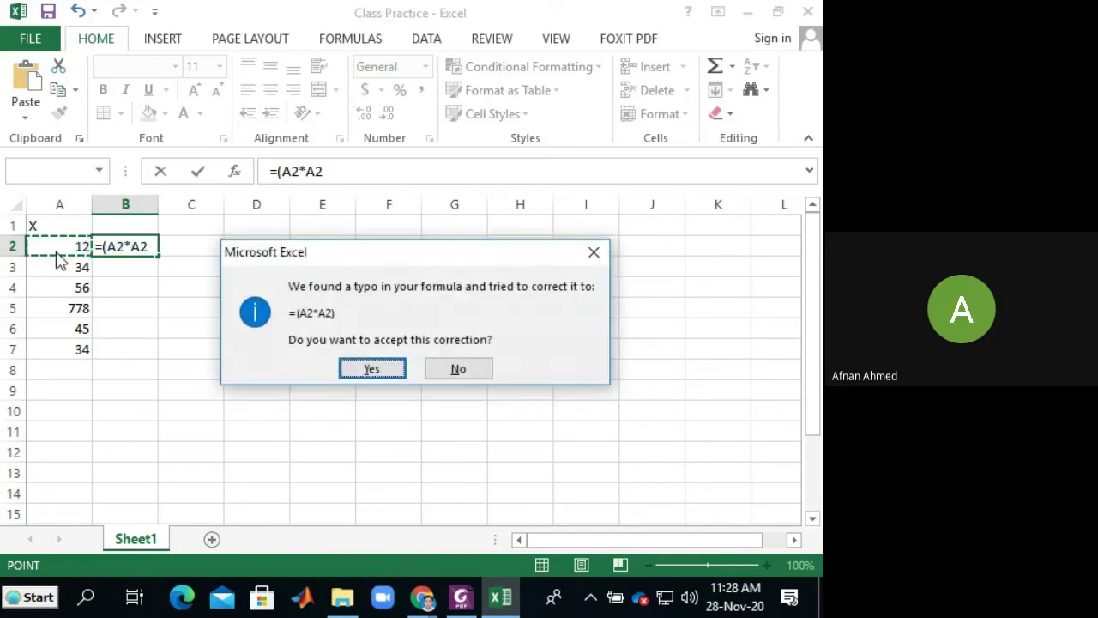
click(593, 252)
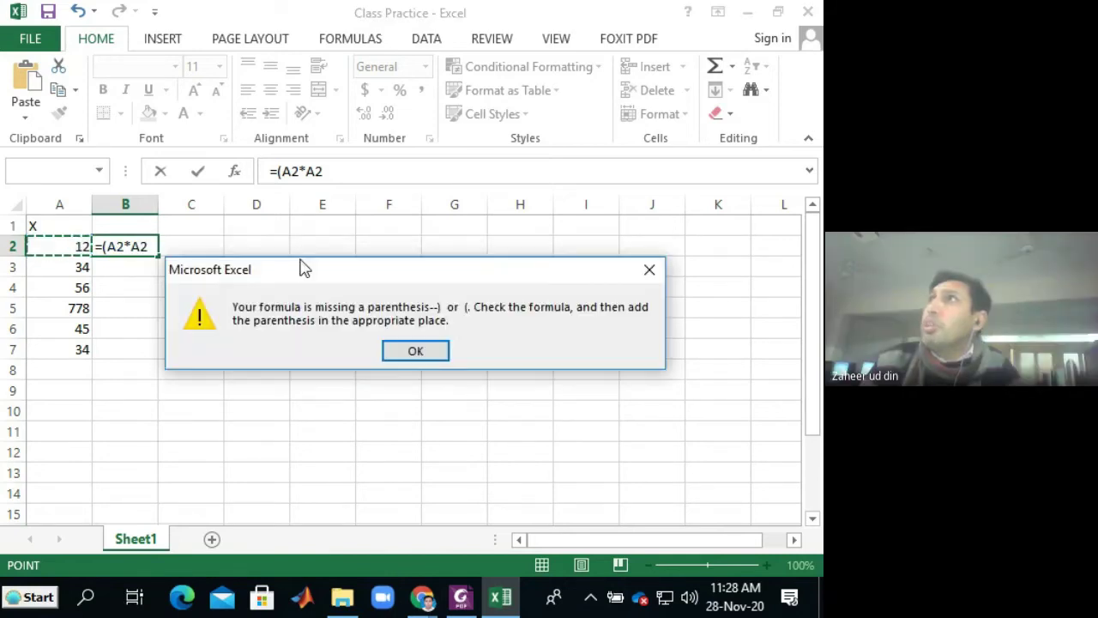
click(421, 350)
key(shift+Tab)
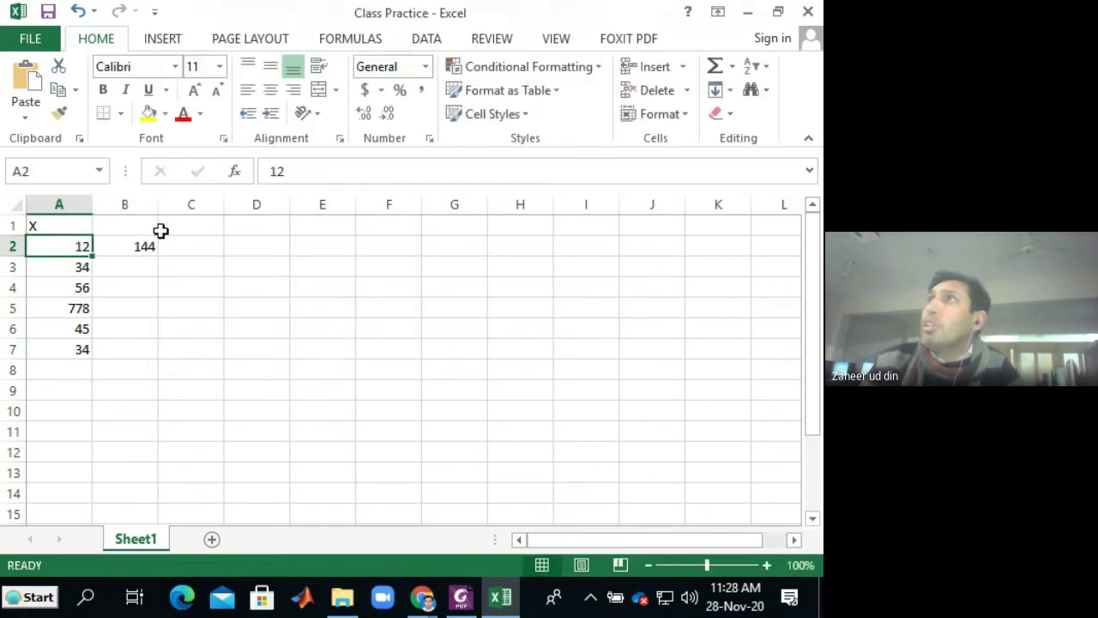
Step: Reopen the formula in cell B2 and delete everything after the equals sign
click(122, 244)
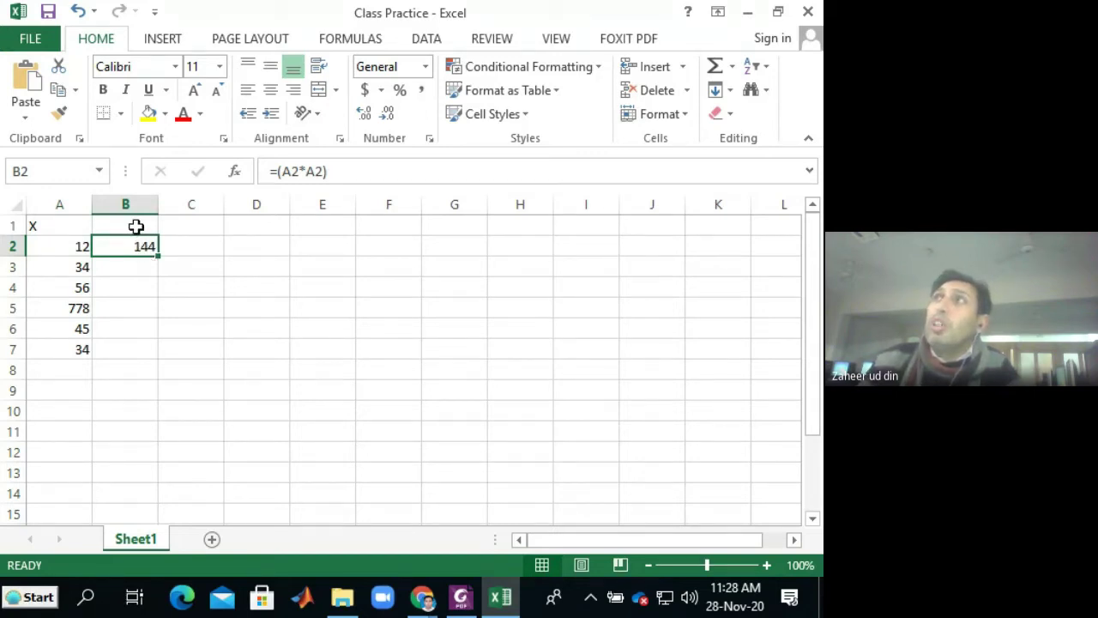
double_click(138, 247)
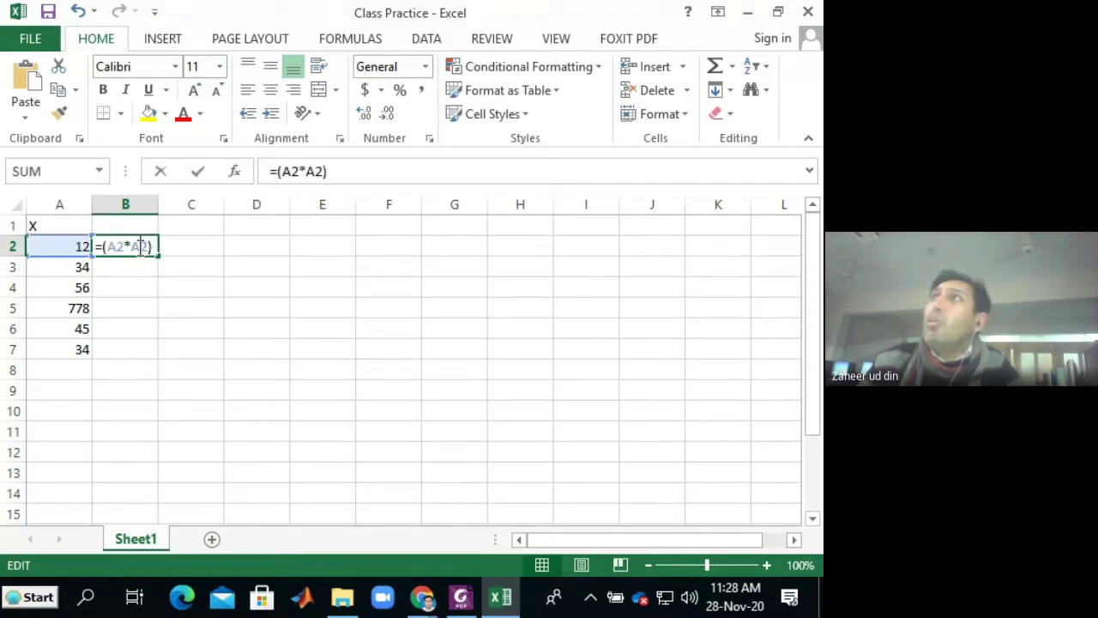
click(347, 165)
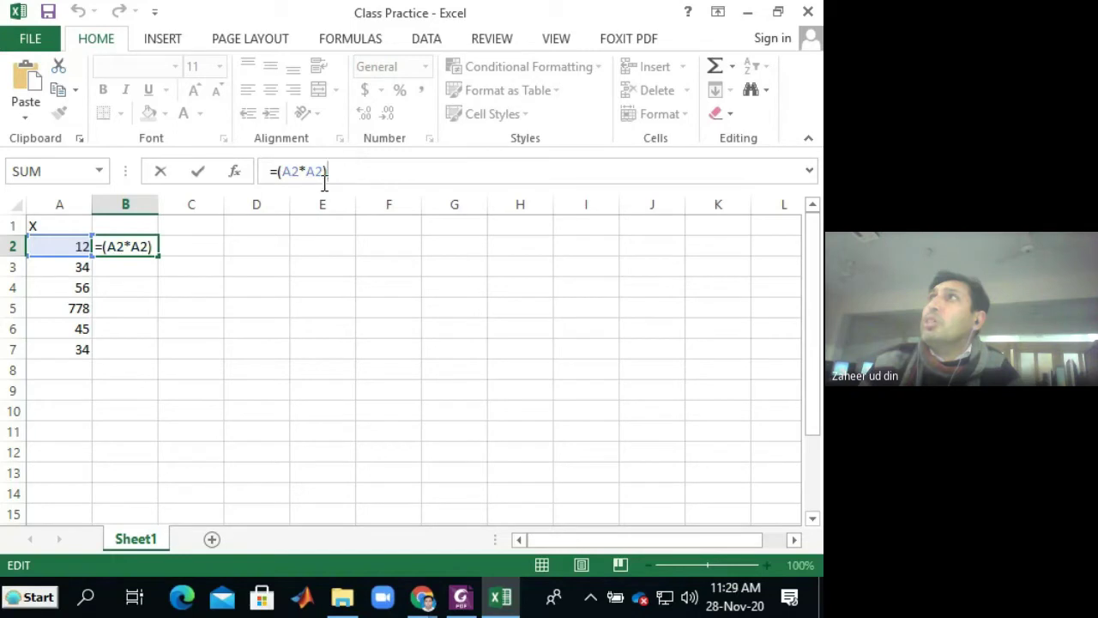
key(BackSpace)
key(BackSpace)
key(BackSpace)
key(BackSpace)
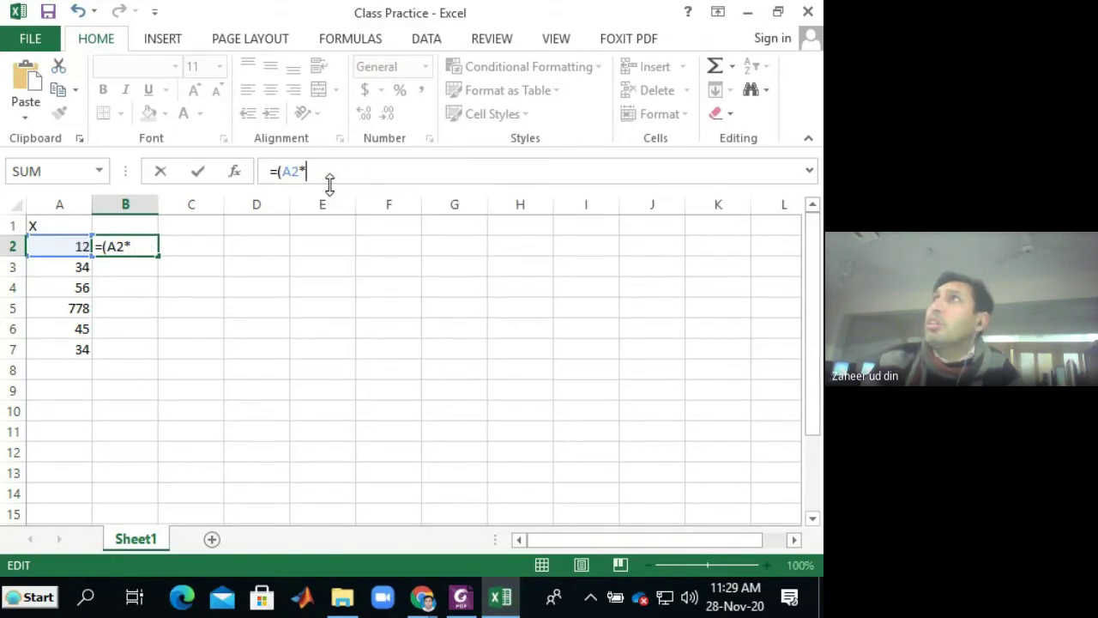
key(Left)
key(Left)
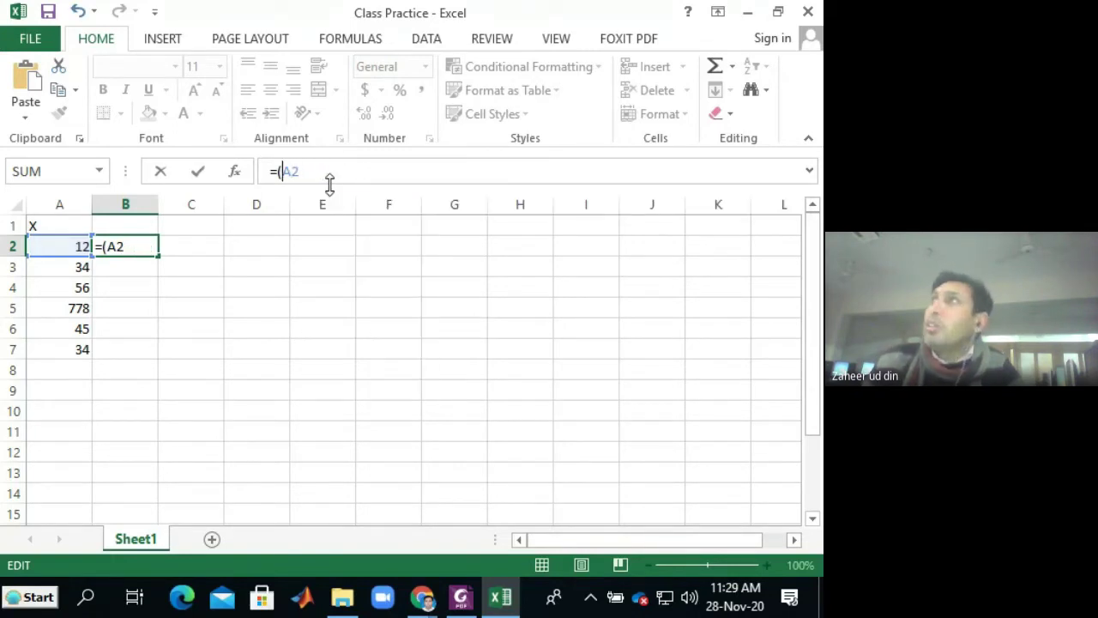
key(BackSpace)
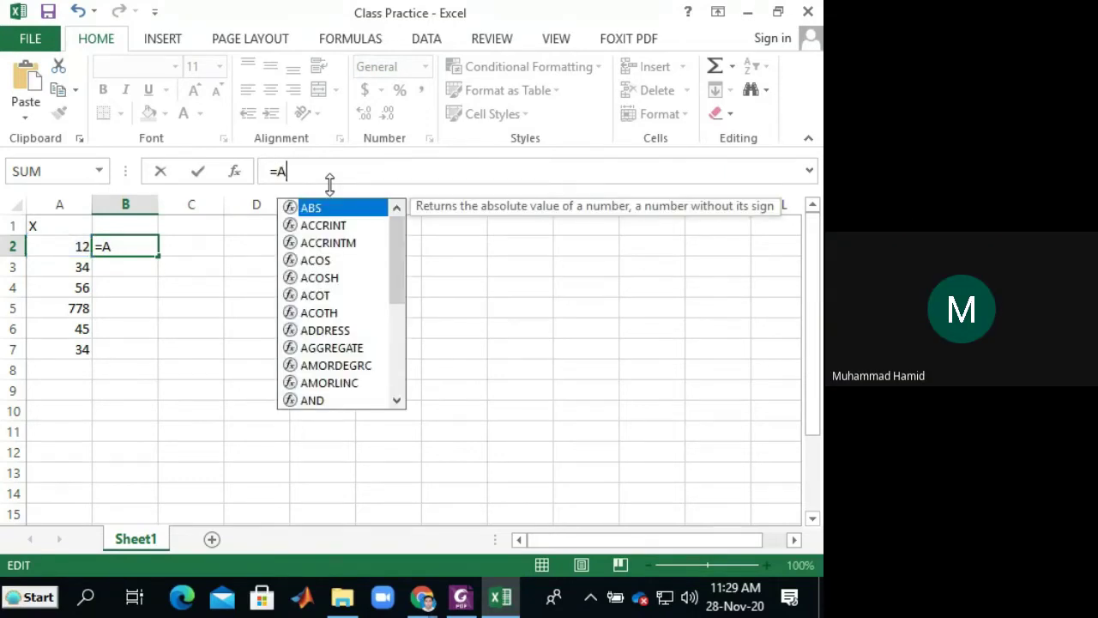
key(BackSpace)
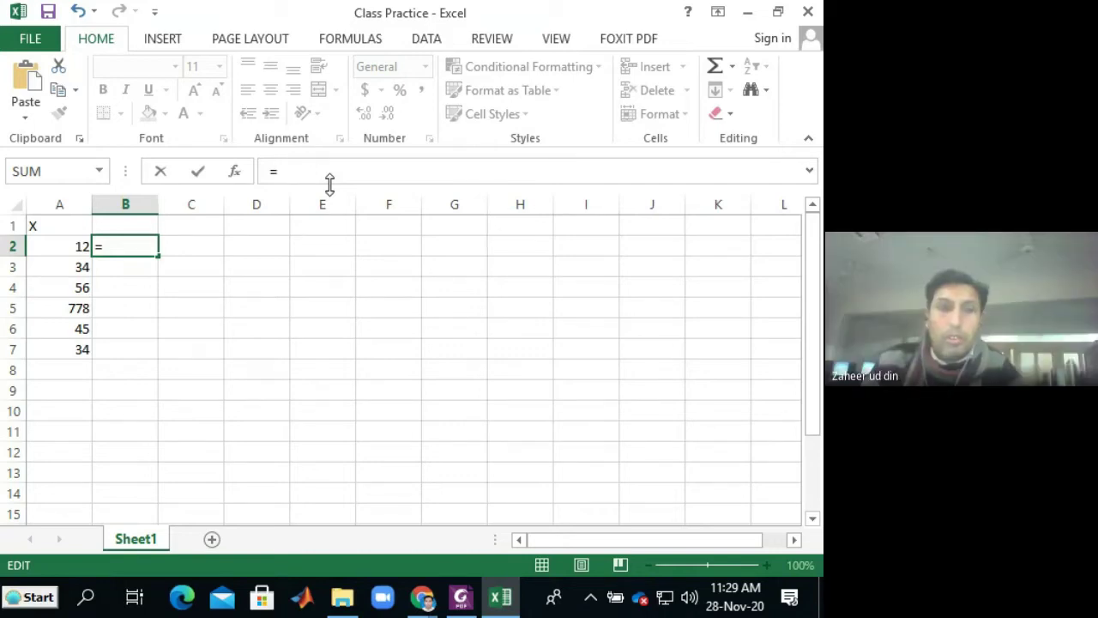
key(alt+Tab)
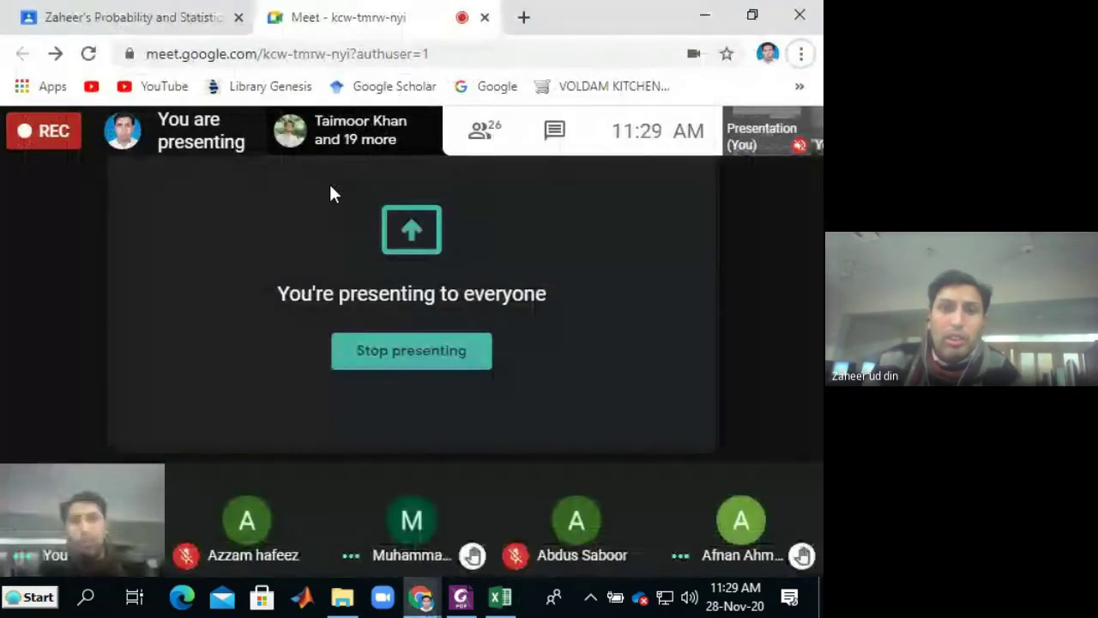
key(alt+Tab)
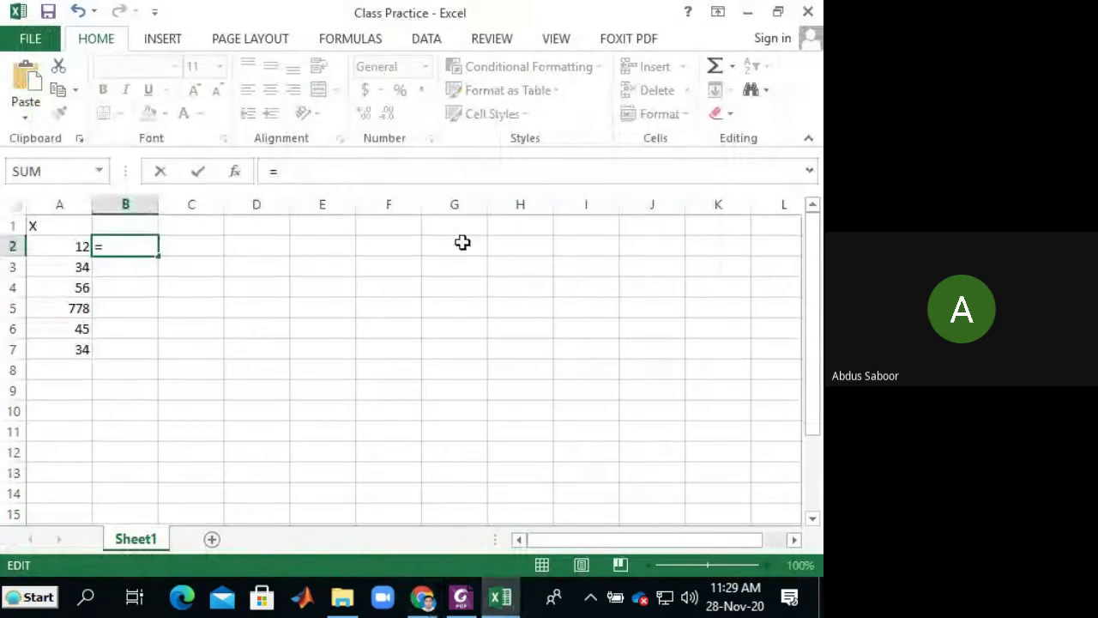
mouse_move(502, 605)
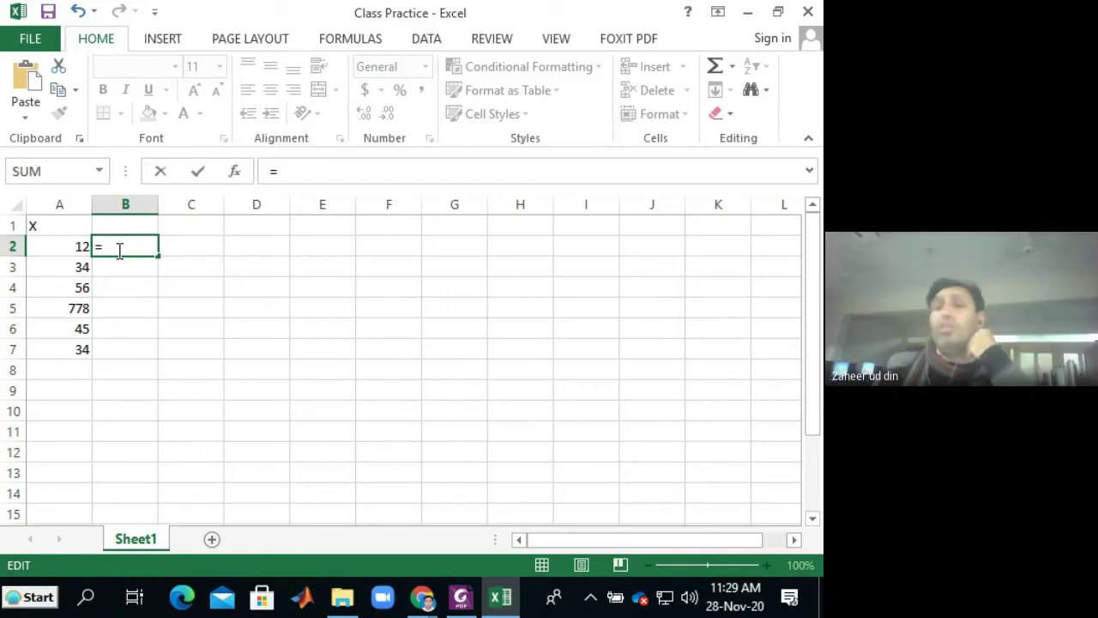
Step: Switch to the Google Meet call, open its participant list, look through it and go back up to the raised hands
key(alt+Tab)
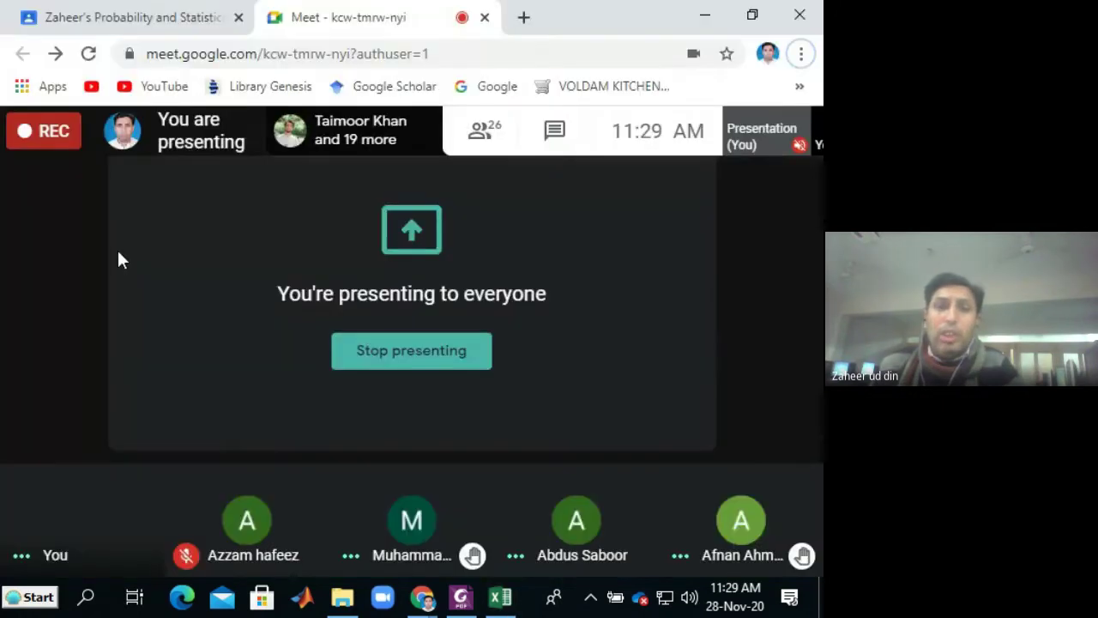
key(alt+Tab)
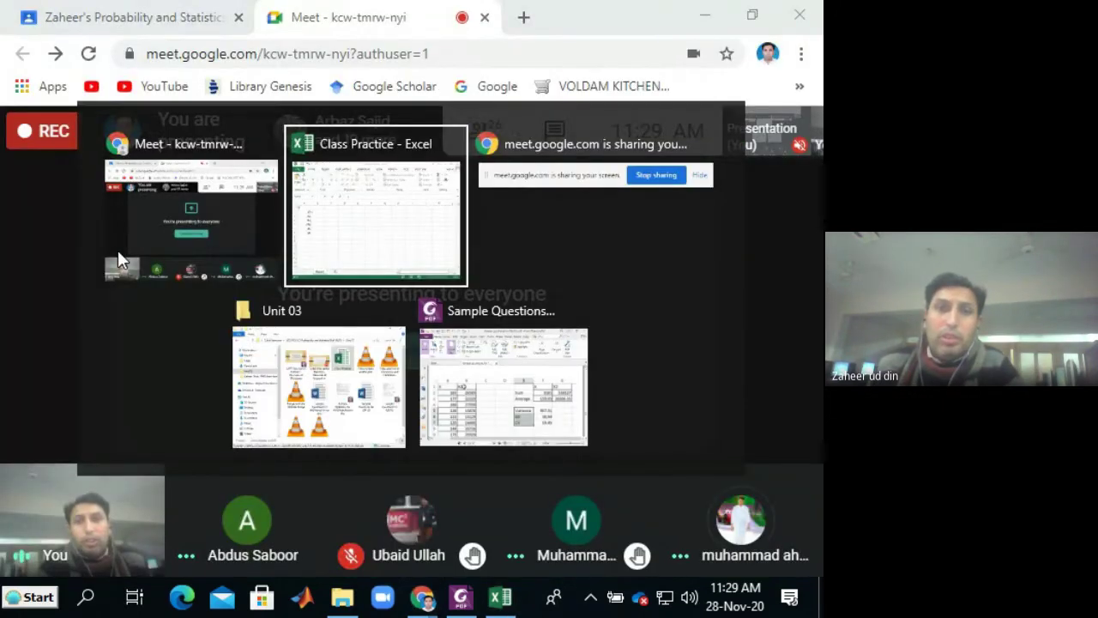
key(alt+Tab)
key(alt+Tab)
key(alt+Tab)
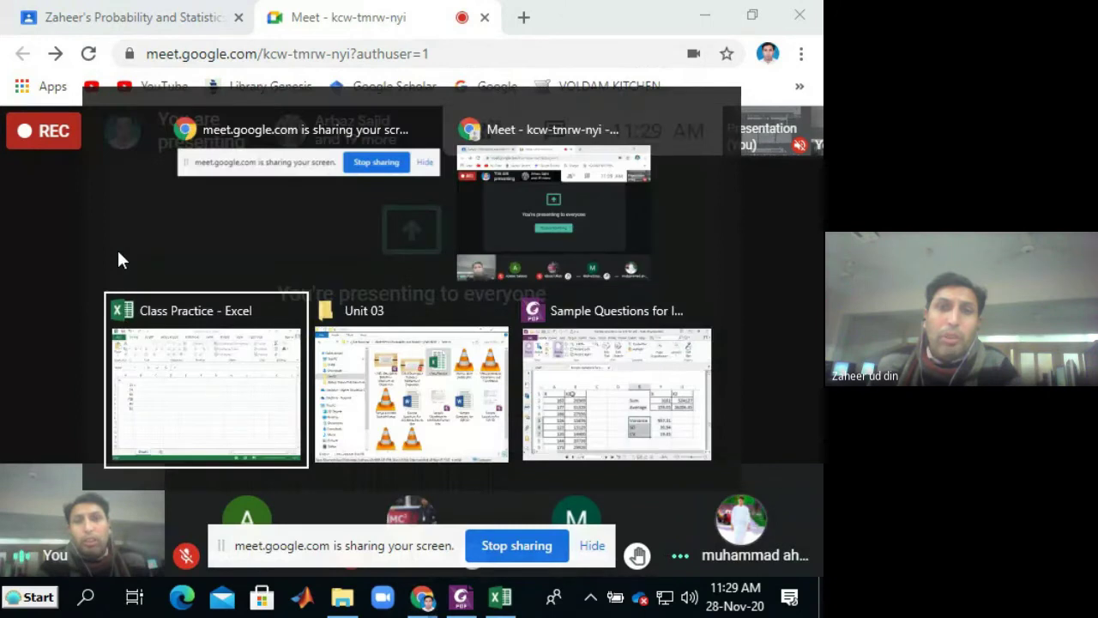
key(alt+Tab)
key(alt+Tab)
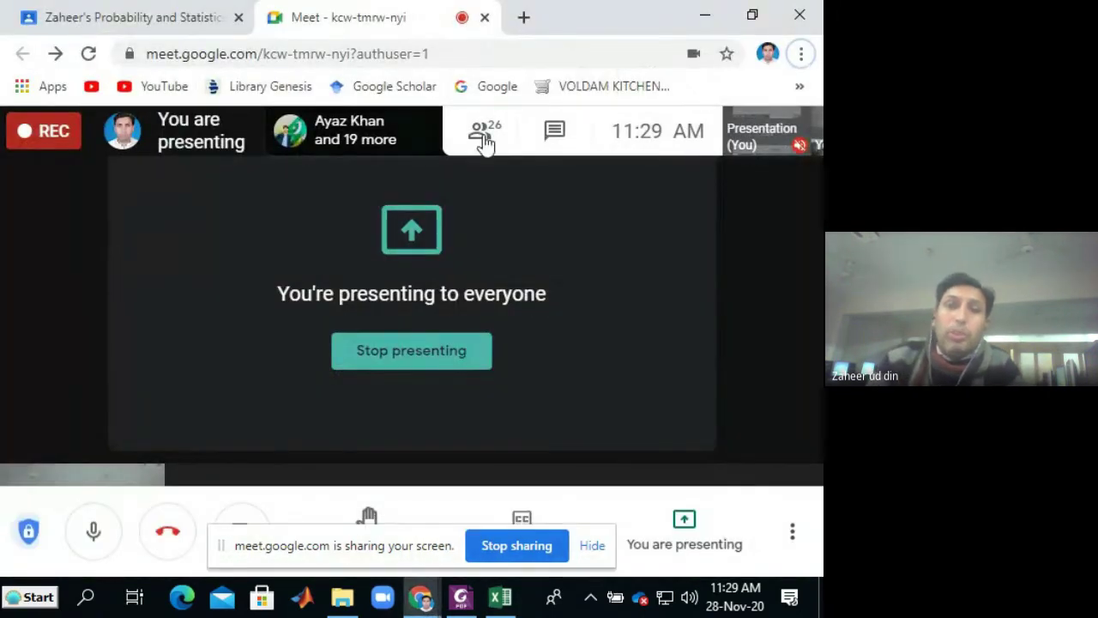
click(487, 137)
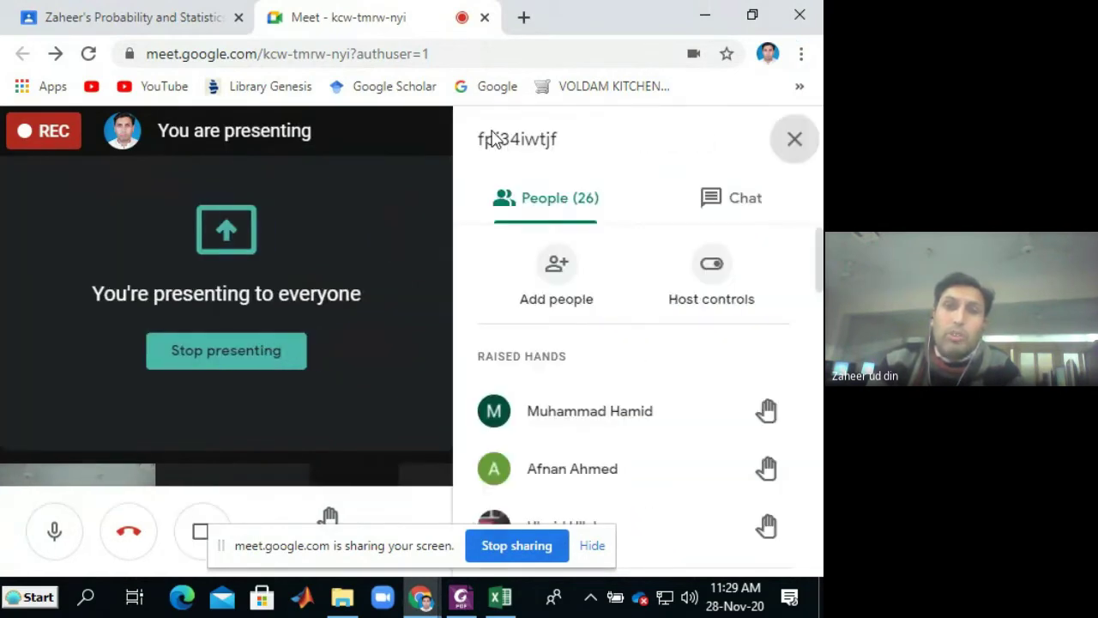
drag(822, 270, 821, 357)
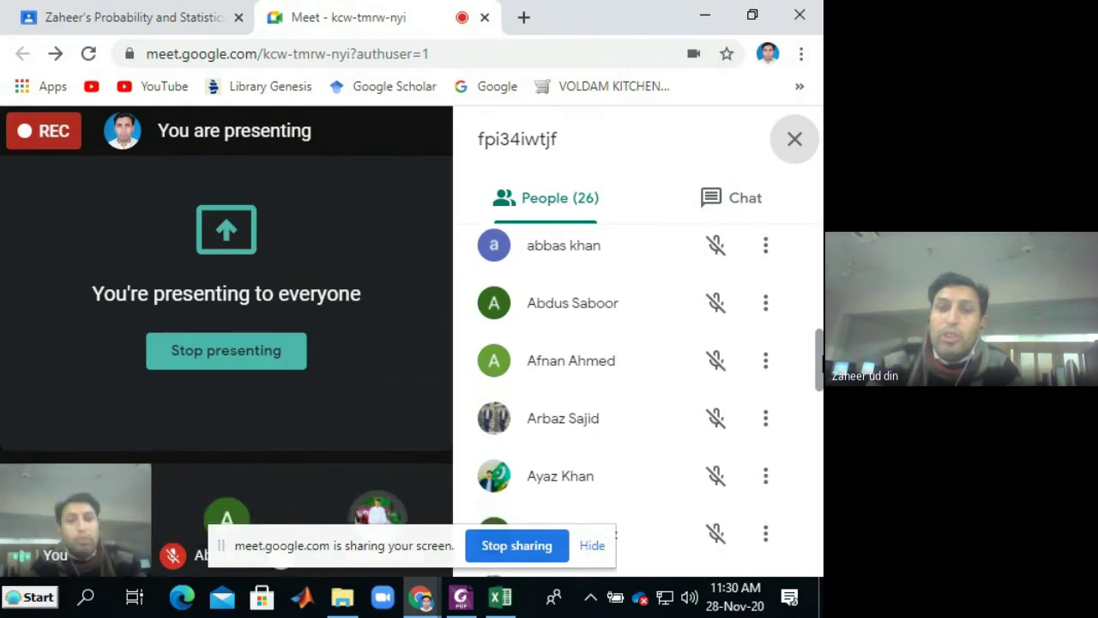
scroll(638, 399, down, 4)
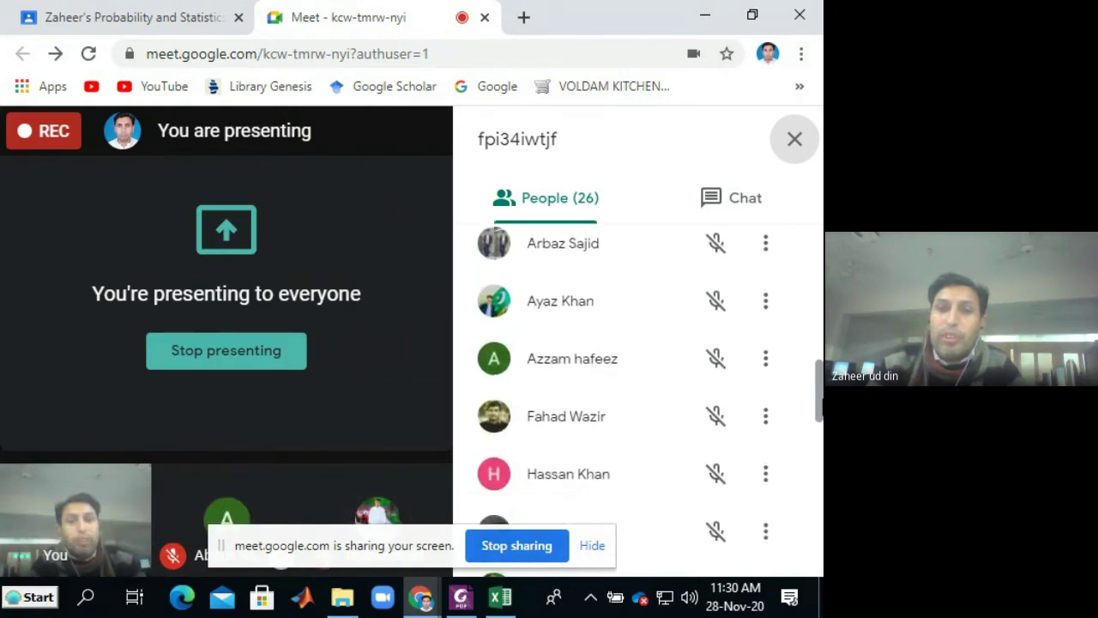
scroll(638, 399, down, 2)
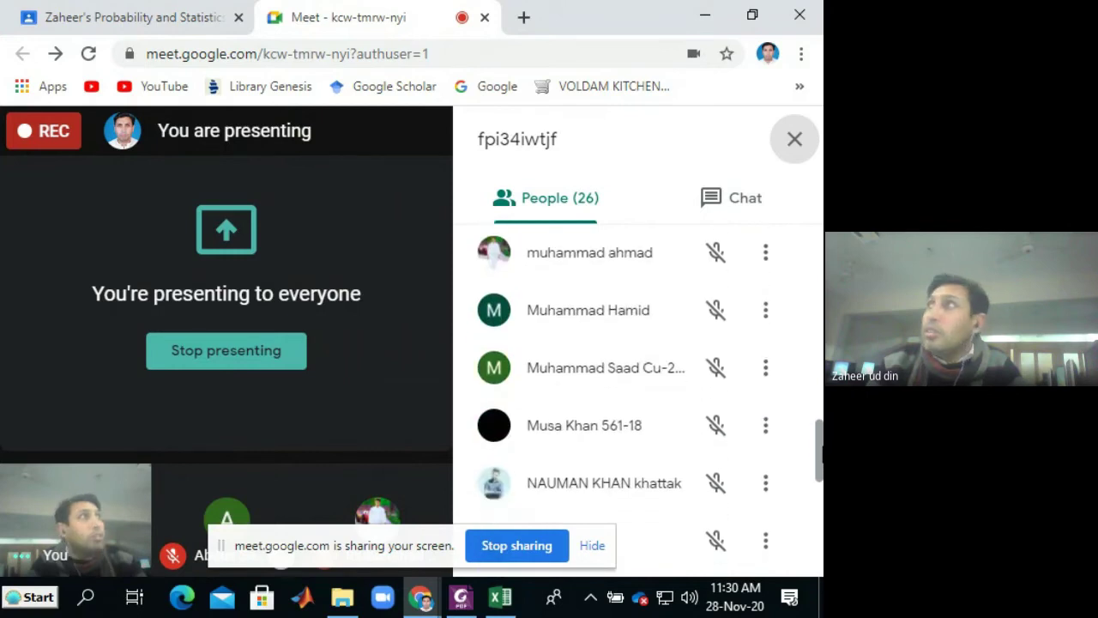
scroll(638, 399, down, 2)
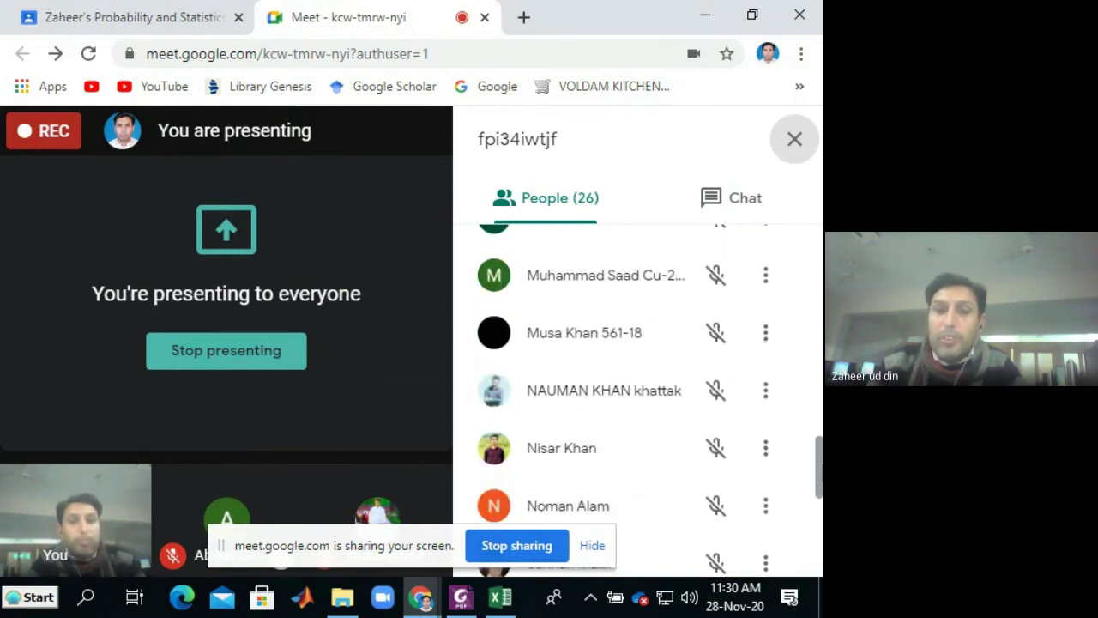
scroll(638, 399, down, 1)
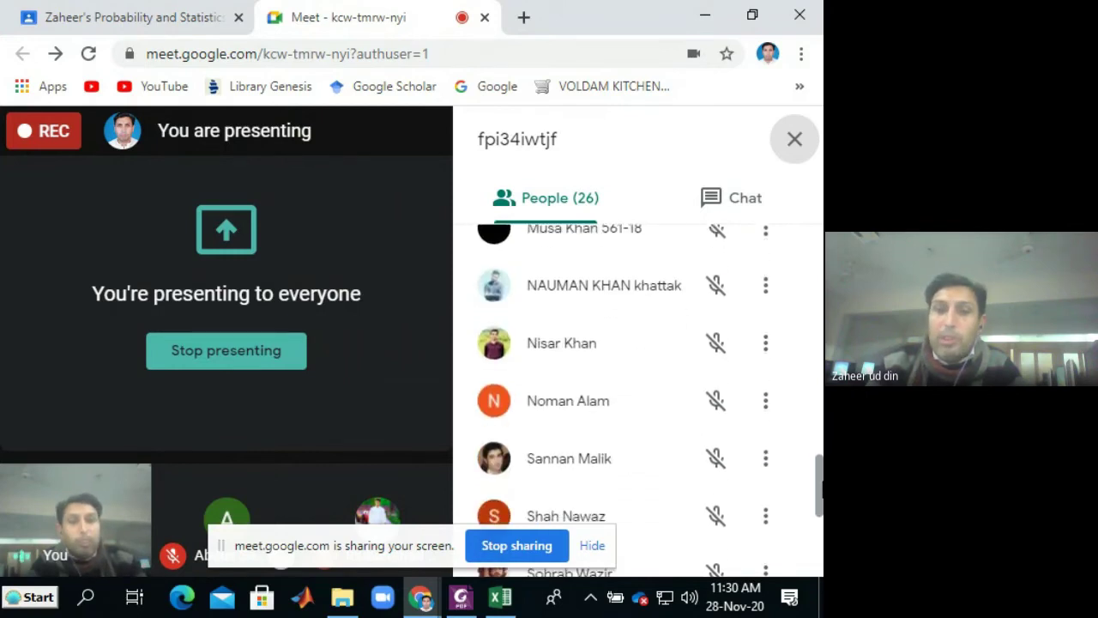
drag(820, 485, 807, 276)
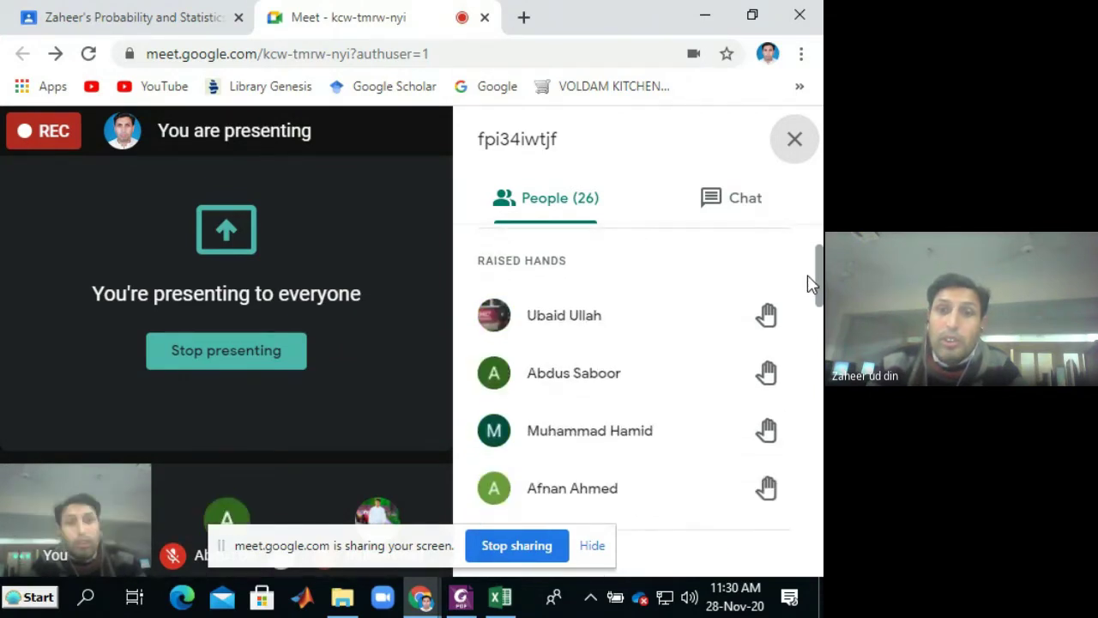
Step: Examine the first entries among the in-call participants and their microphone status
drag(807, 276, 818, 350)
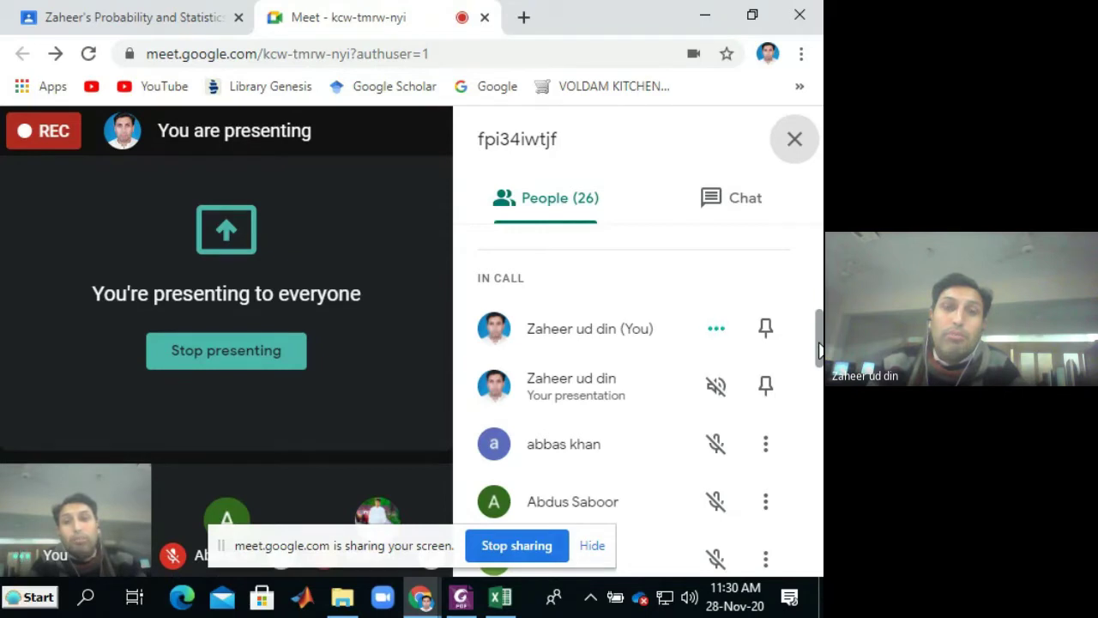
mouse_move(819, 347)
mouse_down()
mouse_move(811, 265)
mouse_move(817, 348)
mouse_up()
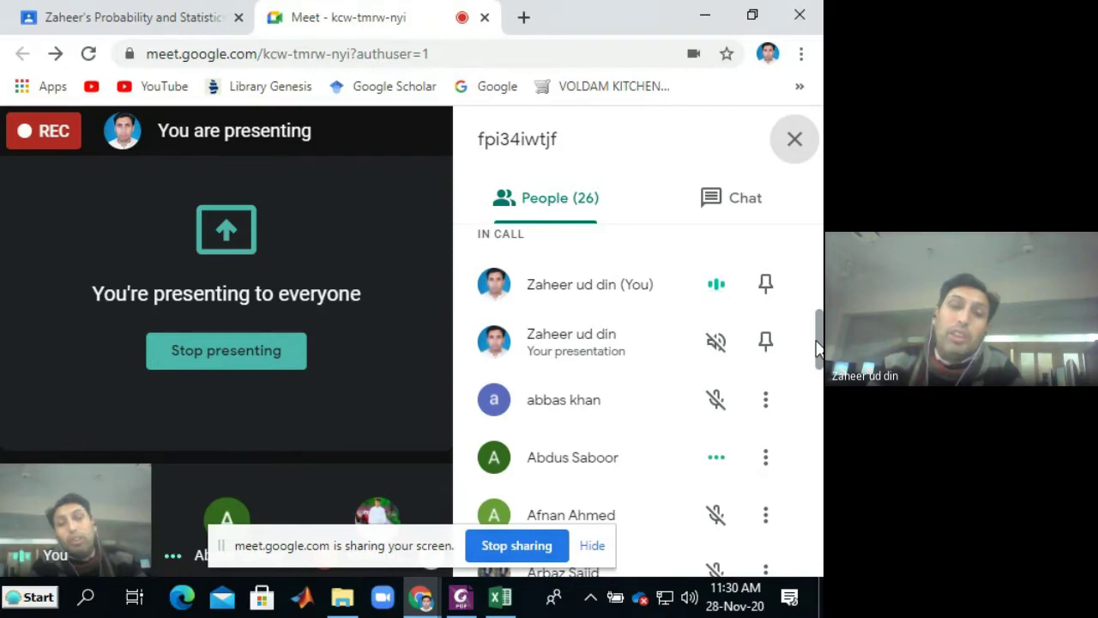
scroll(817, 350, down, 1)
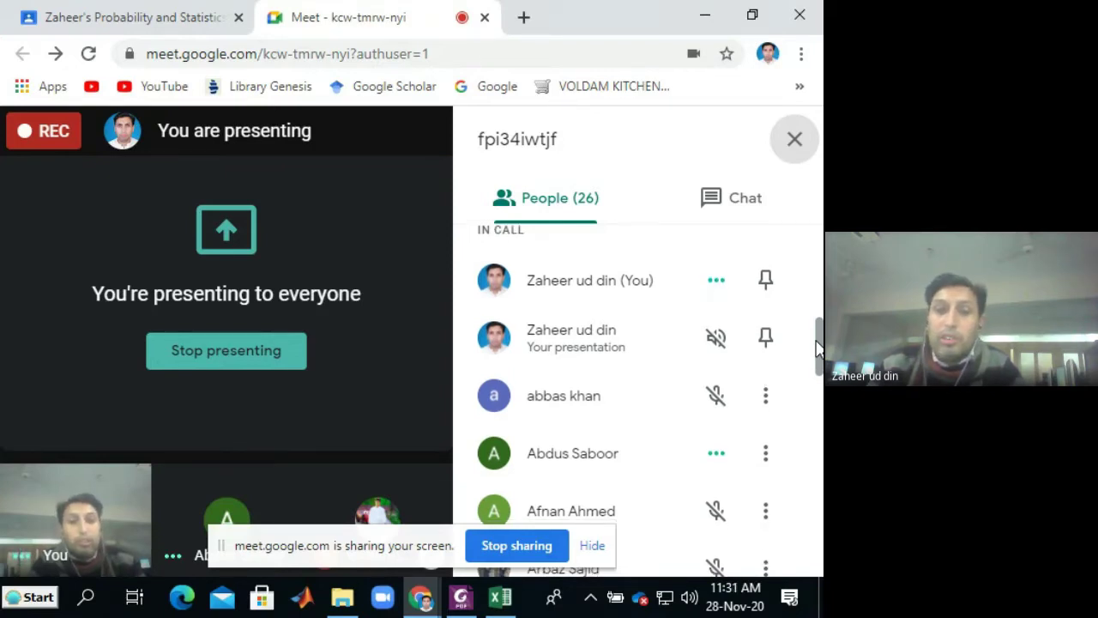
scroll(817, 350, down, 1)
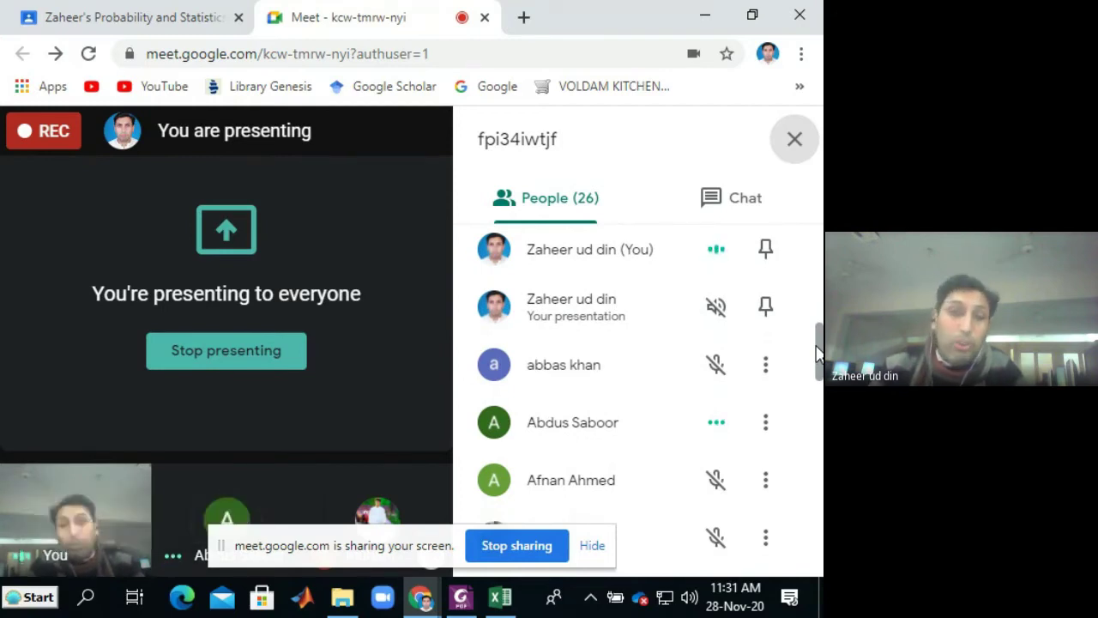
mouse_move(817, 352)
mouse_down()
mouse_move(817, 268)
mouse_move(818, 371)
mouse_up()
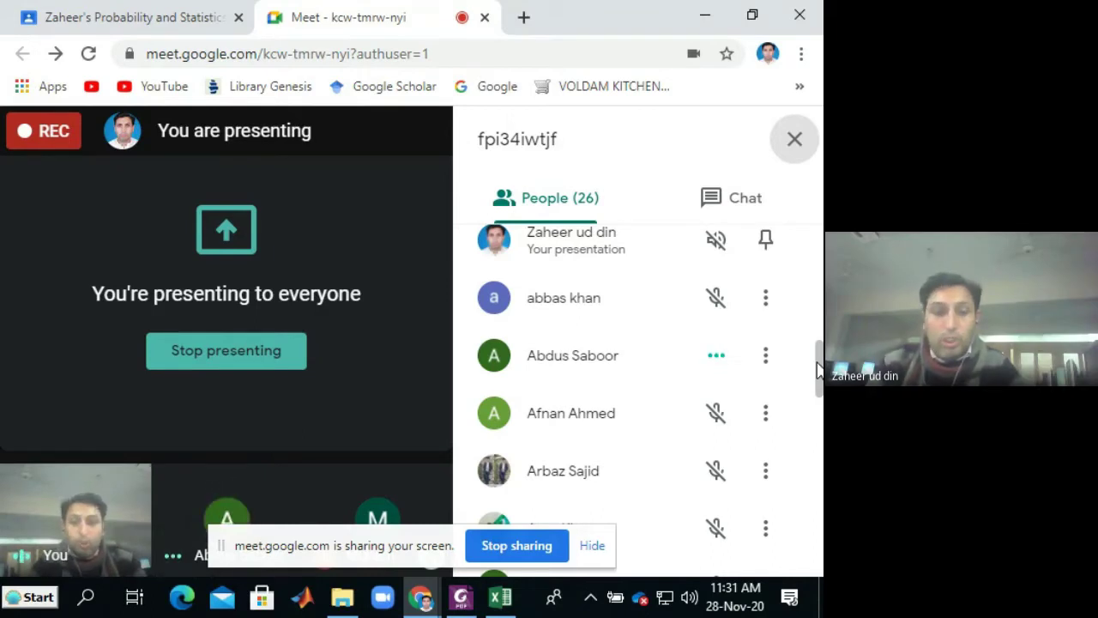
Step: Return to the Excel workbook and complete the formula in cell B2 as =A2^2
key(alt+Tab)
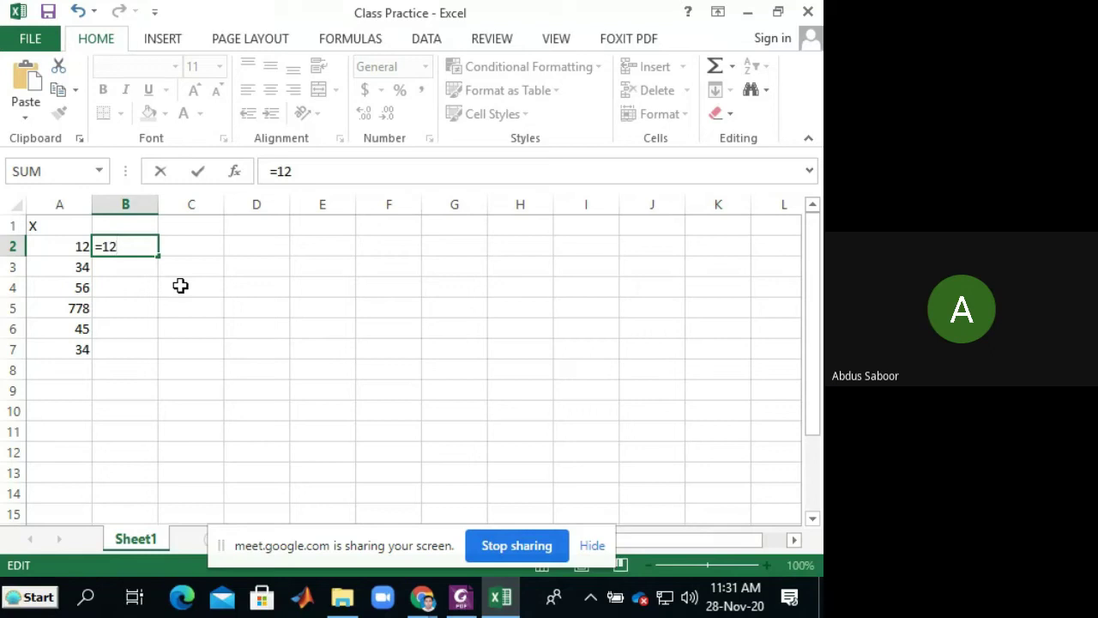
key(BackSpace)
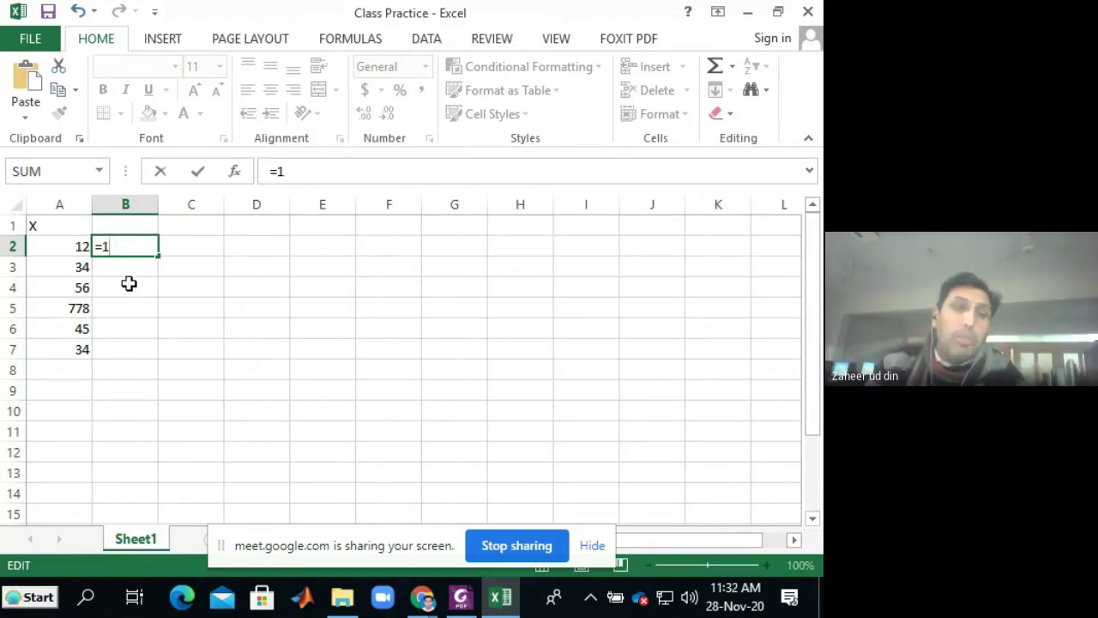
click(63, 244)
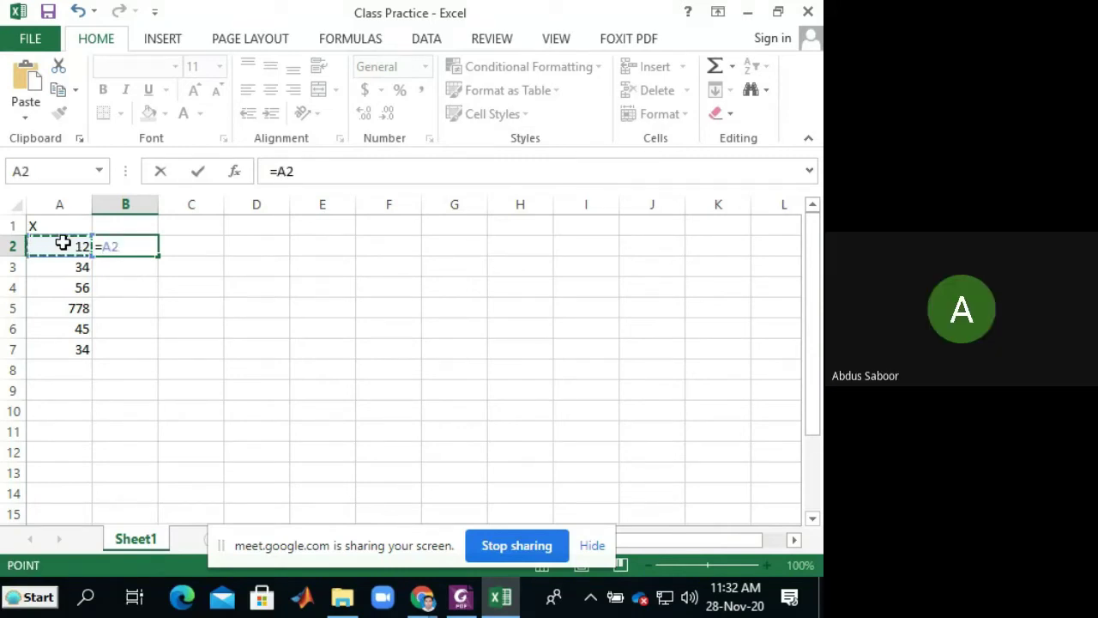
text(^2)
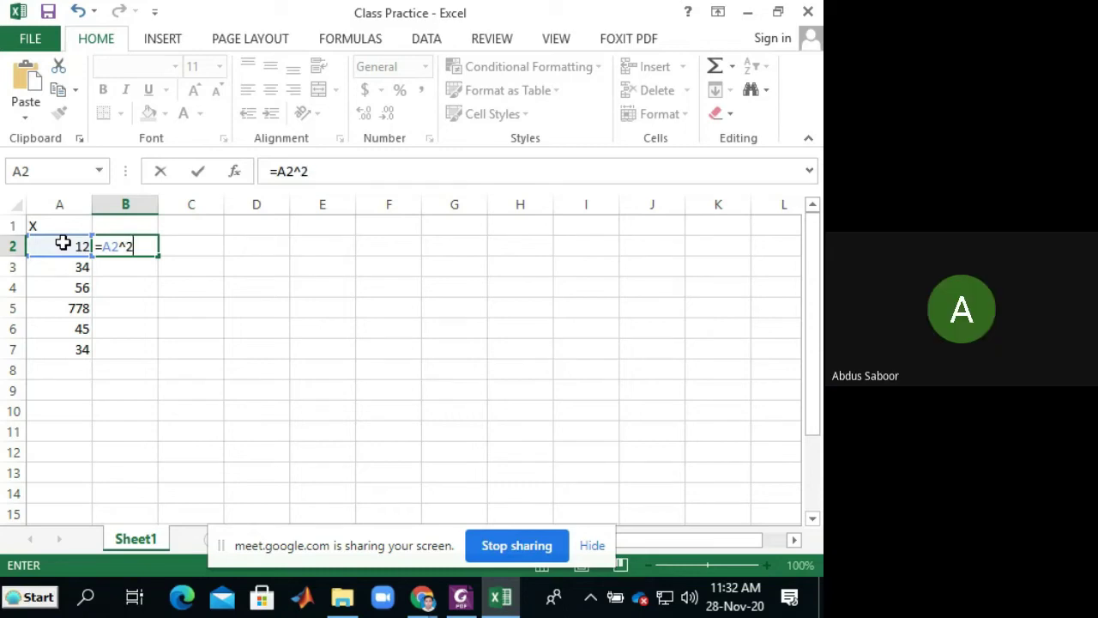
key(Return)
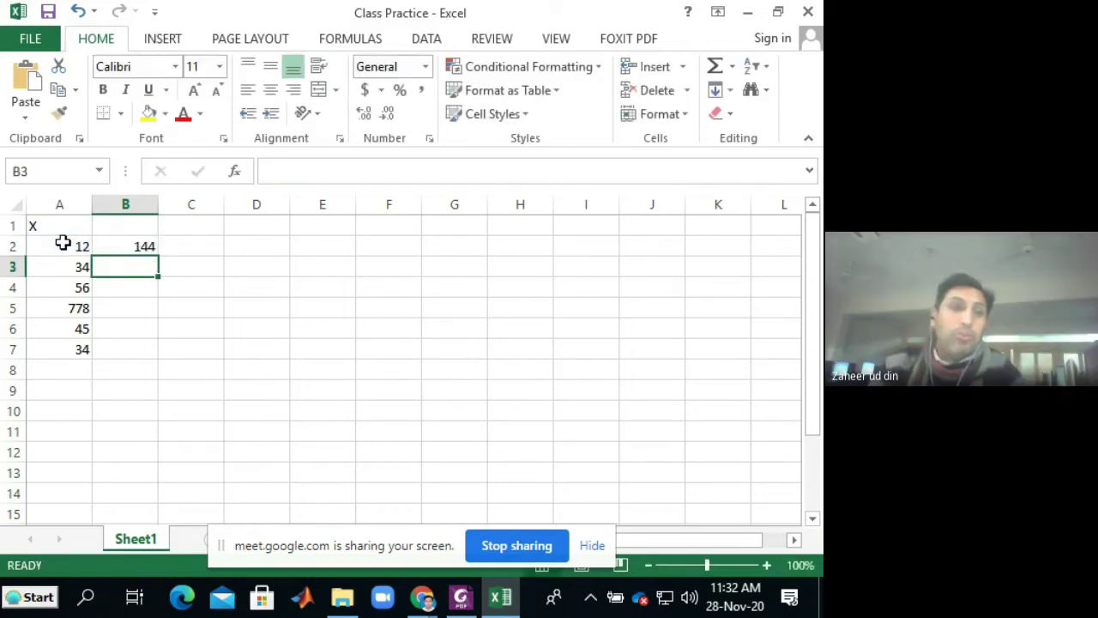
Step: Fill the squaring formula from cell B2 down to B7 for the remaining X values
click(130, 245)
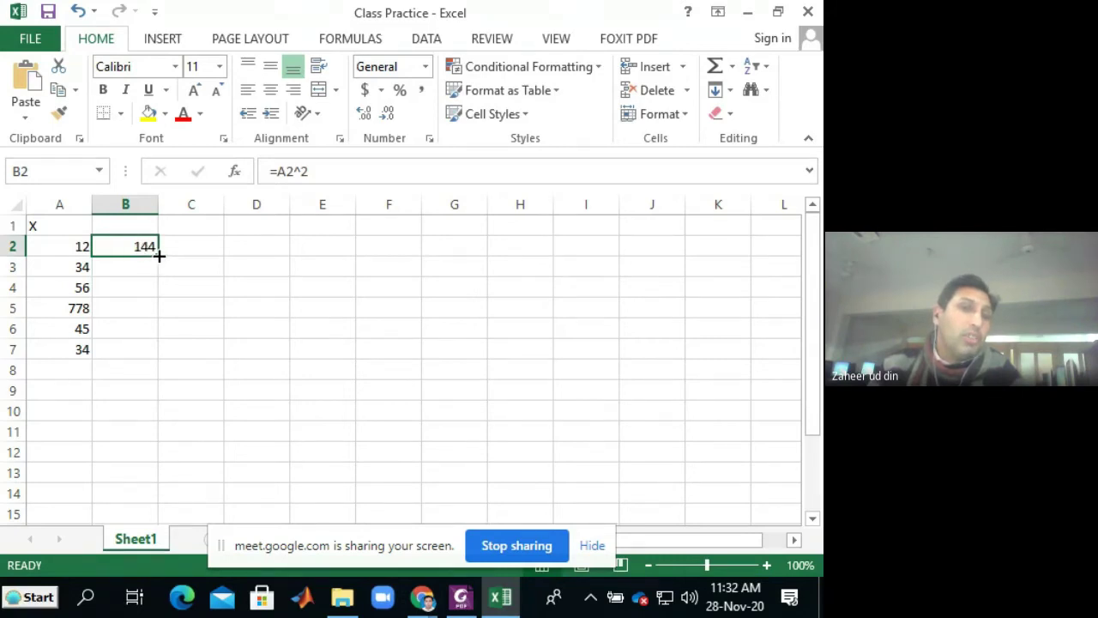
drag(158, 258, 161, 356)
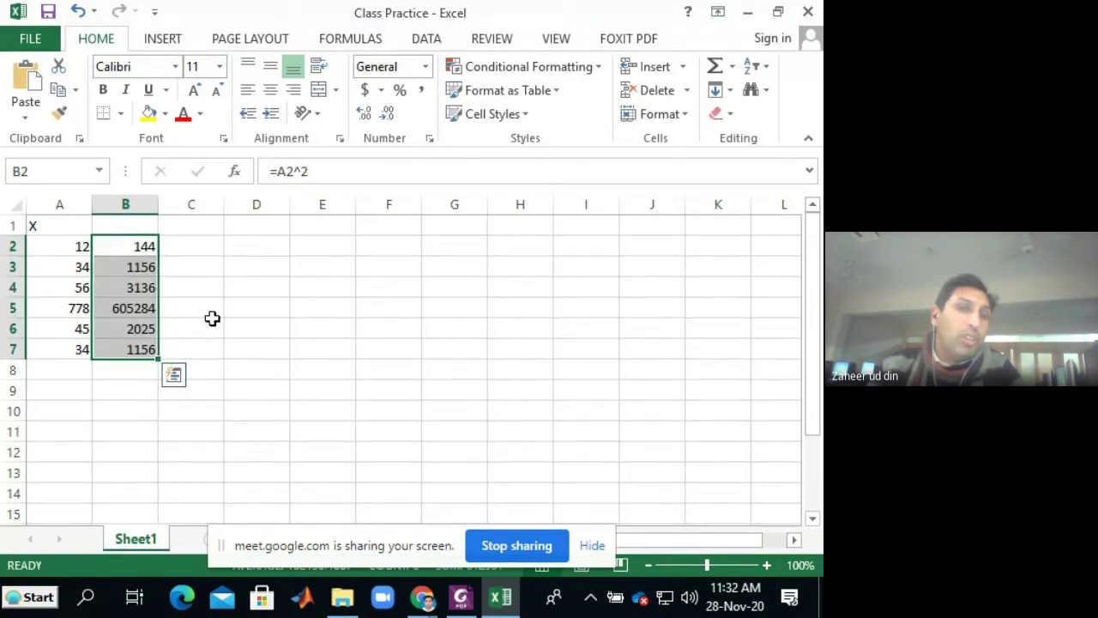
click(181, 269)
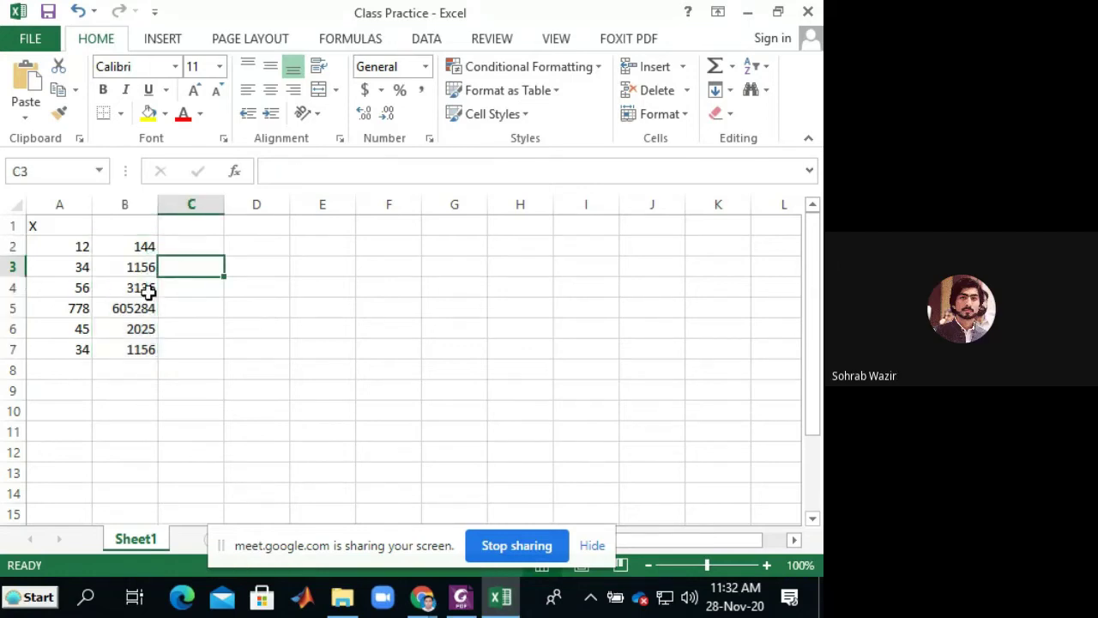
click(80, 330)
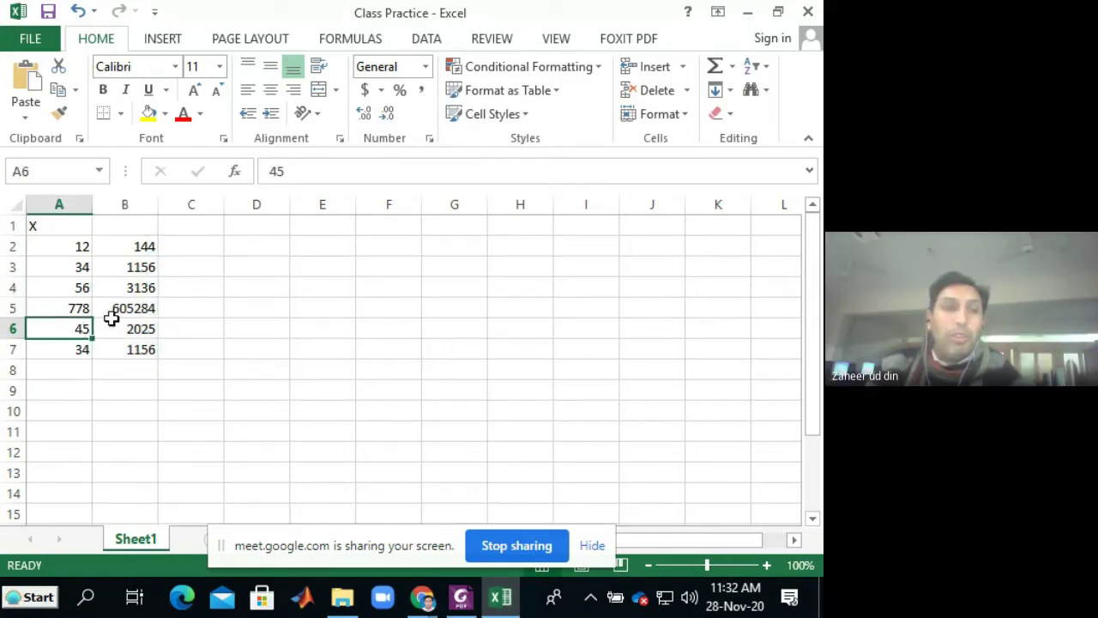
Step: Change the X value in cell A6 to 2 and inspect the formula of its square in B6
text(2)
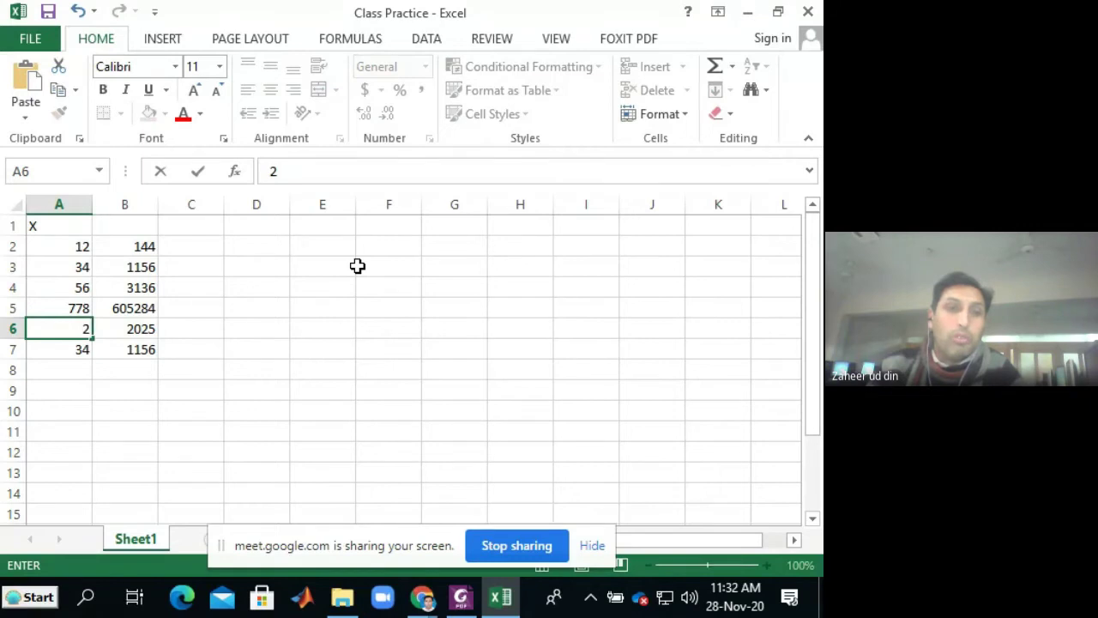
key(Return)
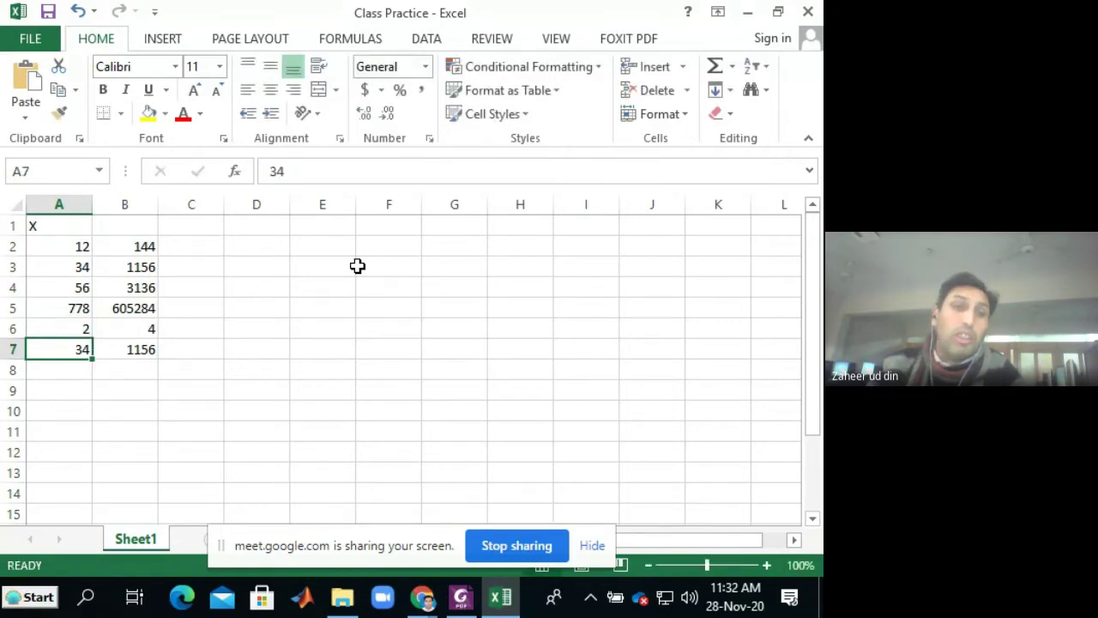
click(134, 328)
click(74, 328)
key(Right)
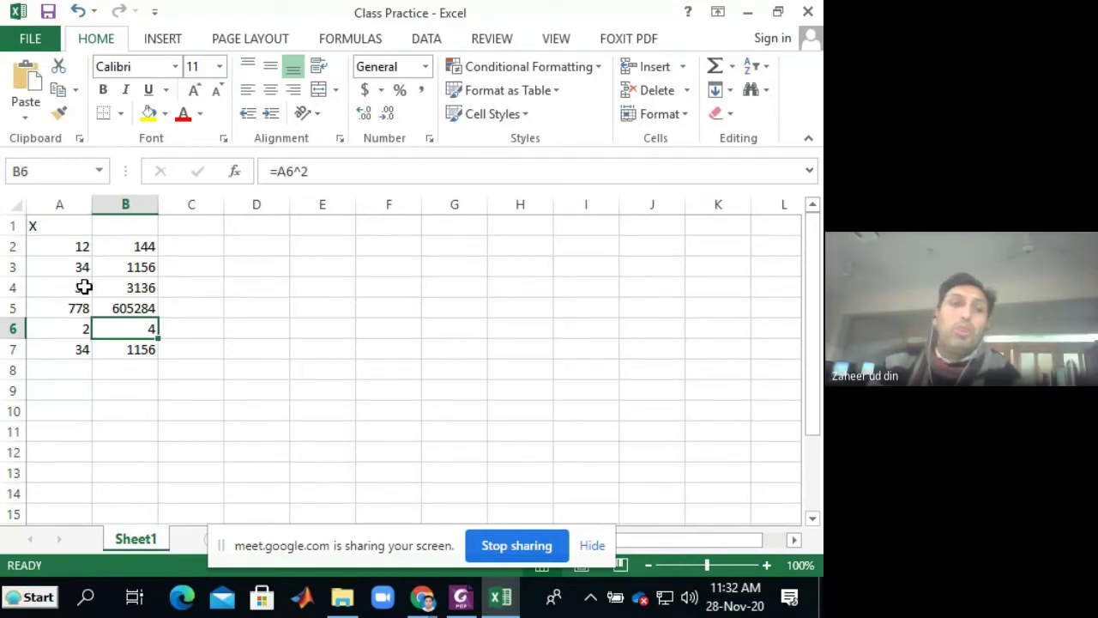
Step: Change the X value in cell A4 to 10 and inspect the formula of its square in B4
click(84, 286)
text(10)
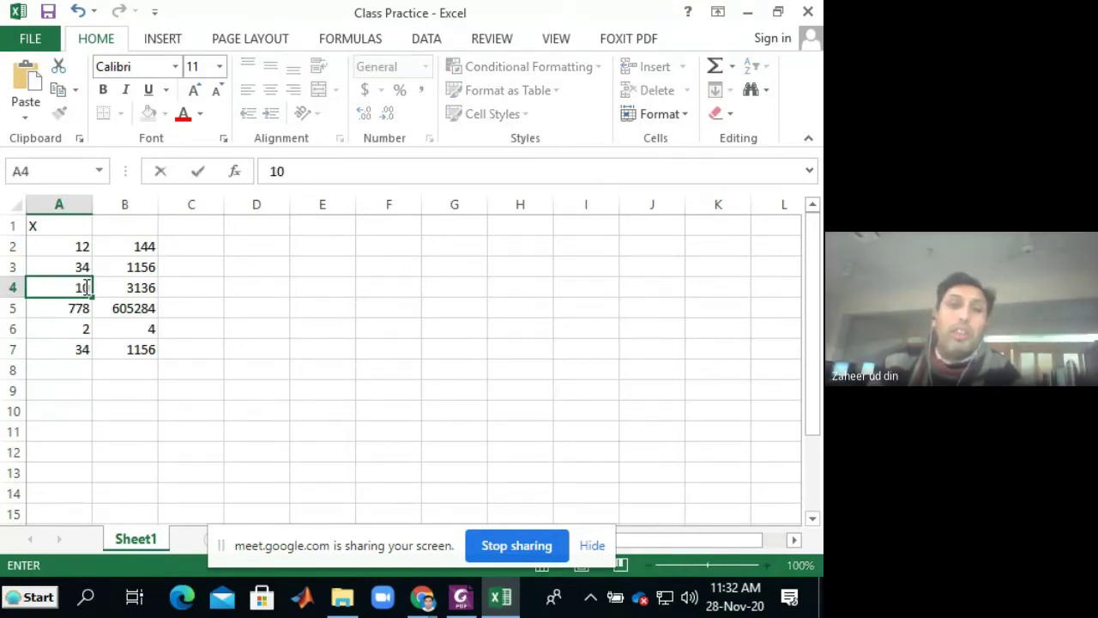
key(Return)
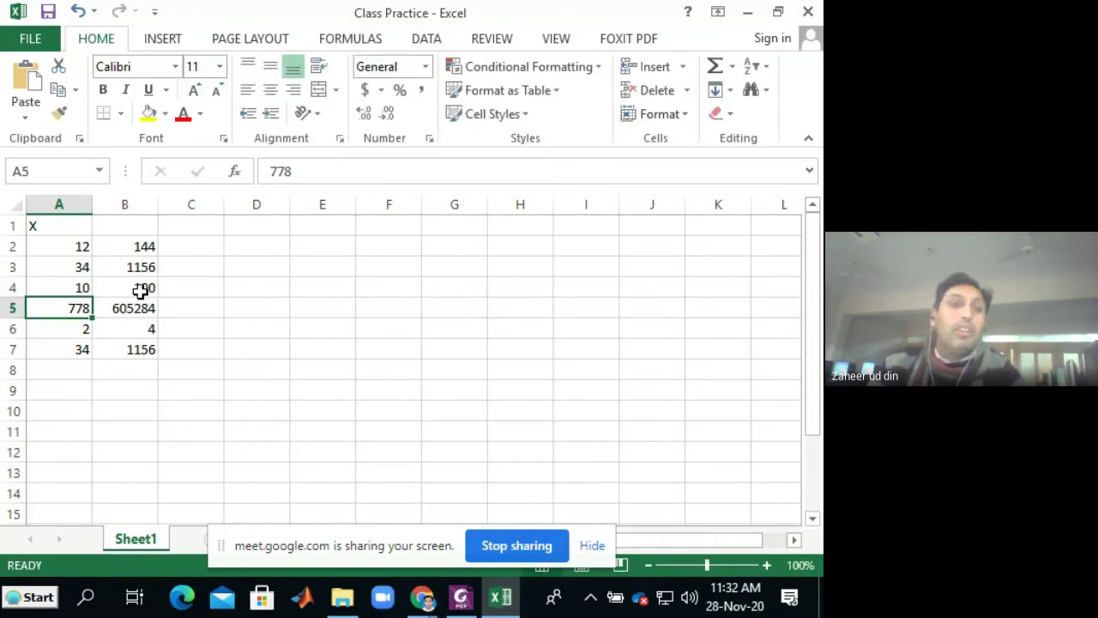
click(140, 289)
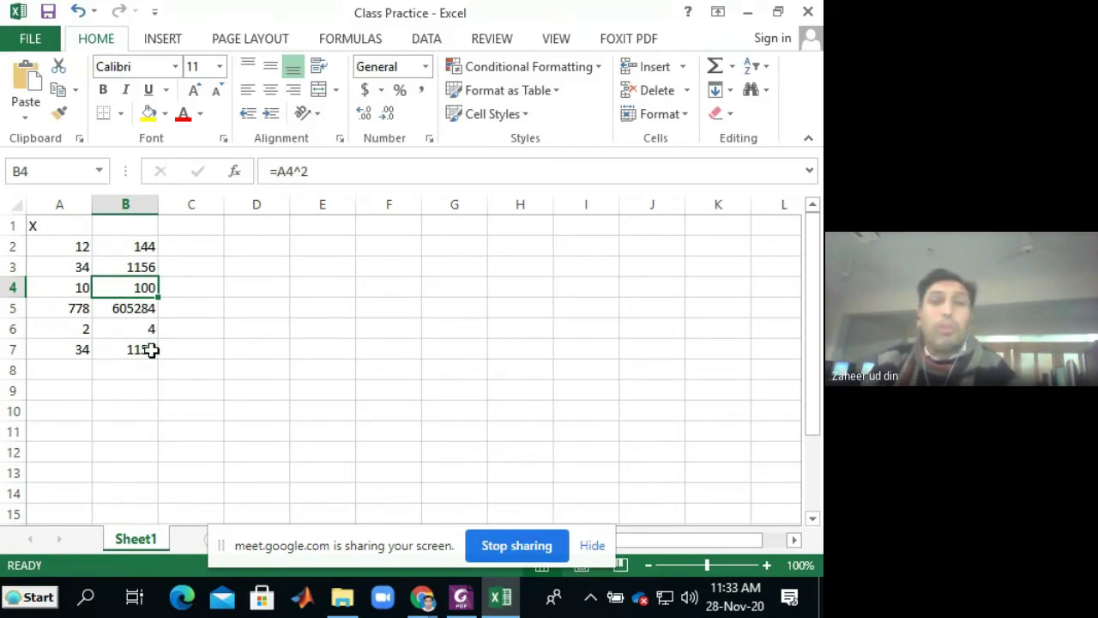
Step: Label the squares column by entering the heading X^2 in cell B1
click(117, 227)
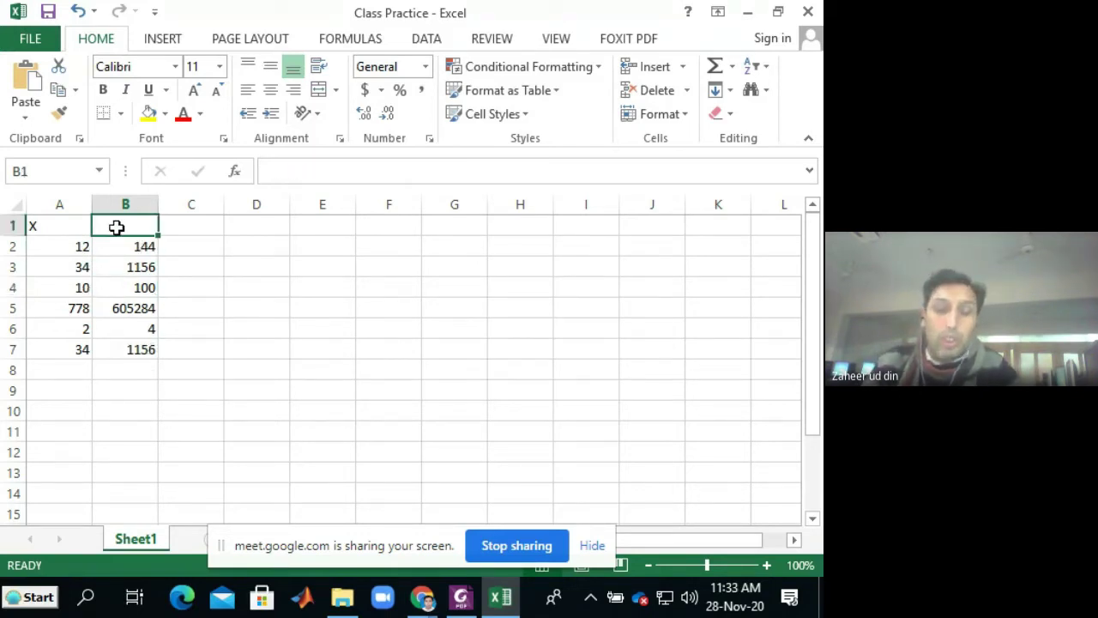
text(X^2)
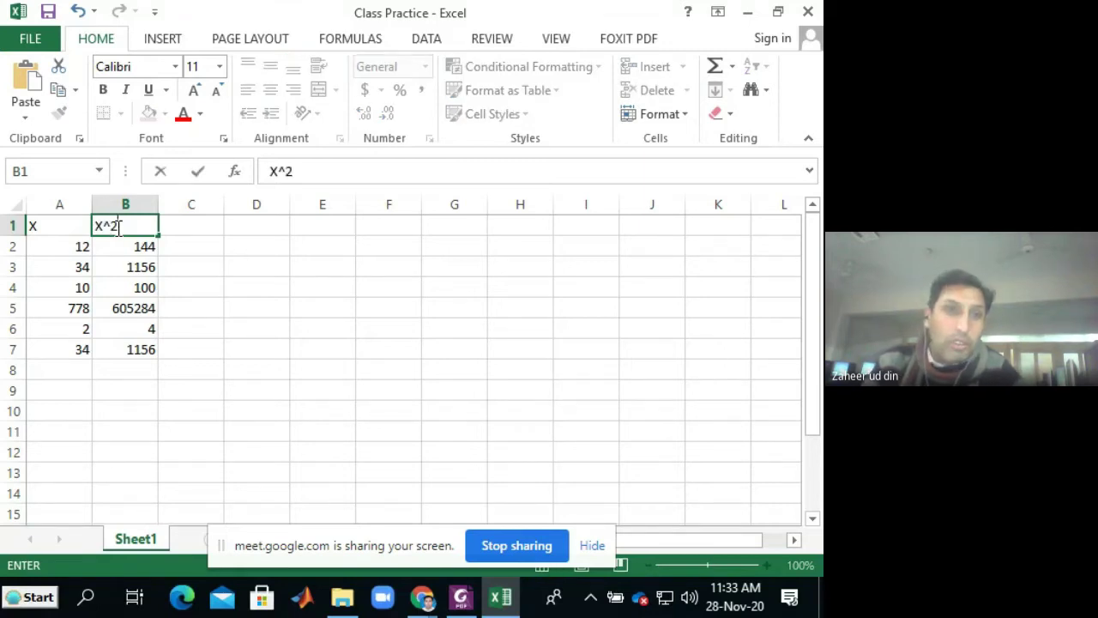
key(Return)
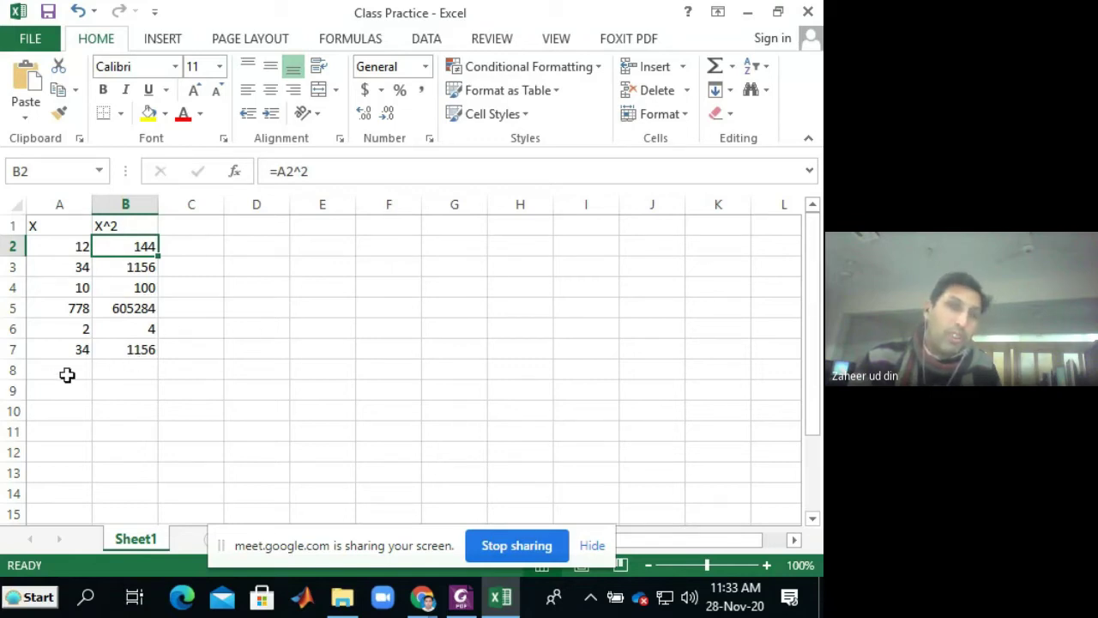
Step: Enter the label sum in cell D1 and begin a formula in E1 beside it
click(270, 266)
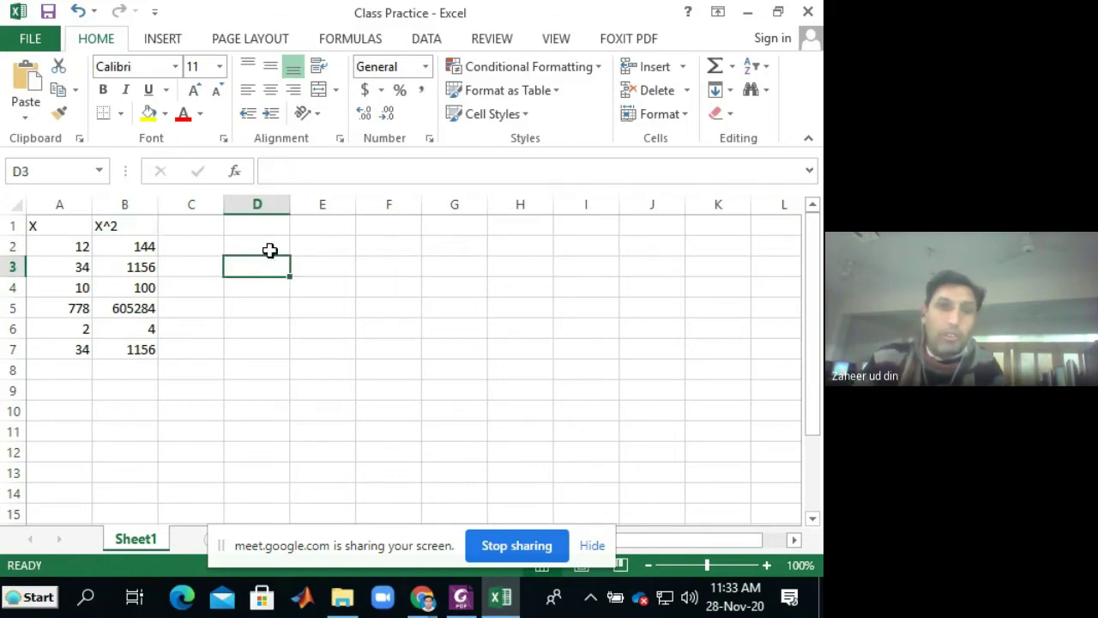
click(263, 228)
text(sum)
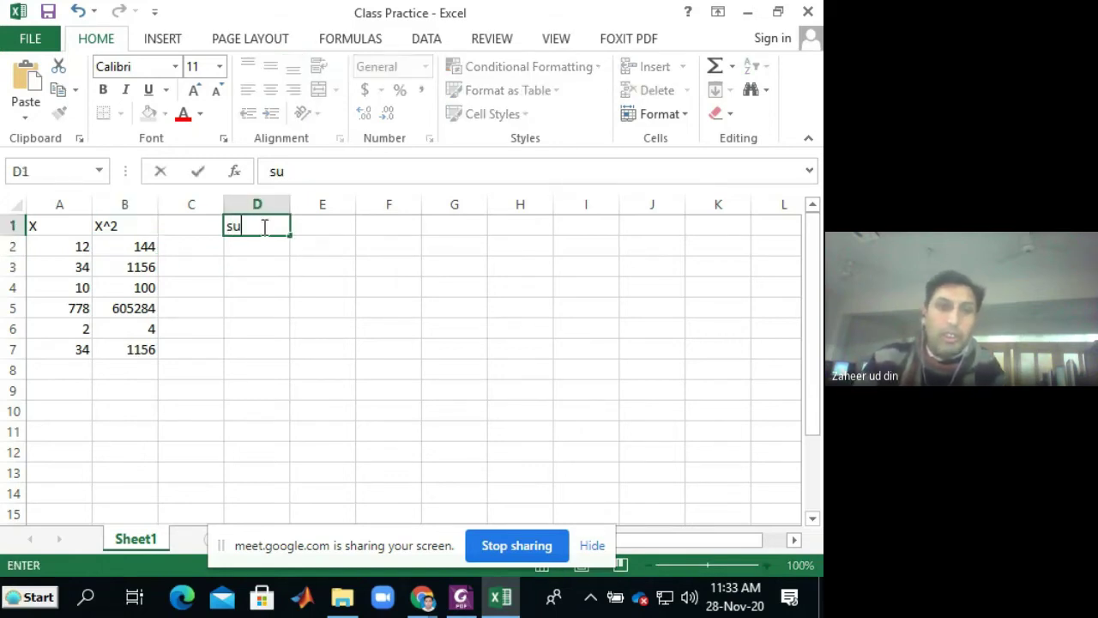
click(314, 227)
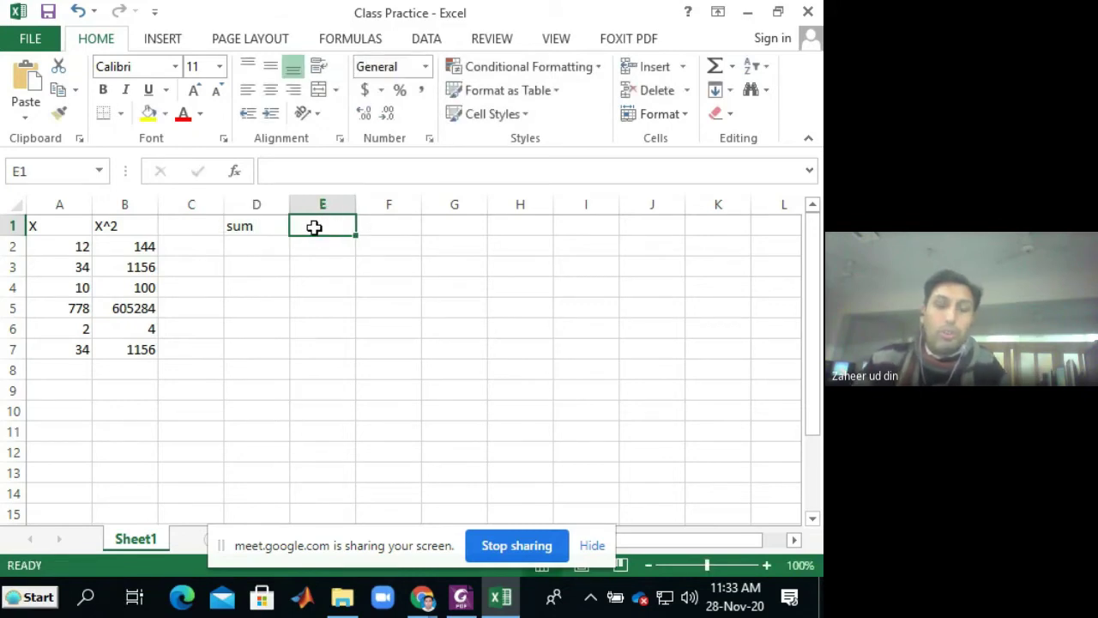
text(=)
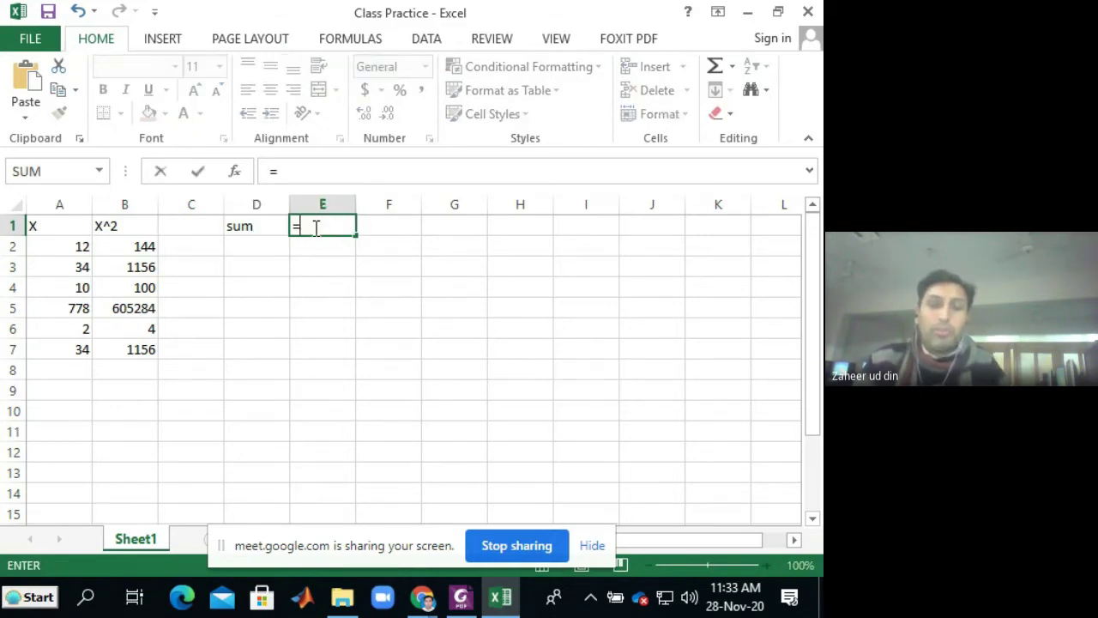
Step: Switch to the Google Meet call, look down the participant list for the person speaking, and return to the Excel workbook
key(alt+Tab)
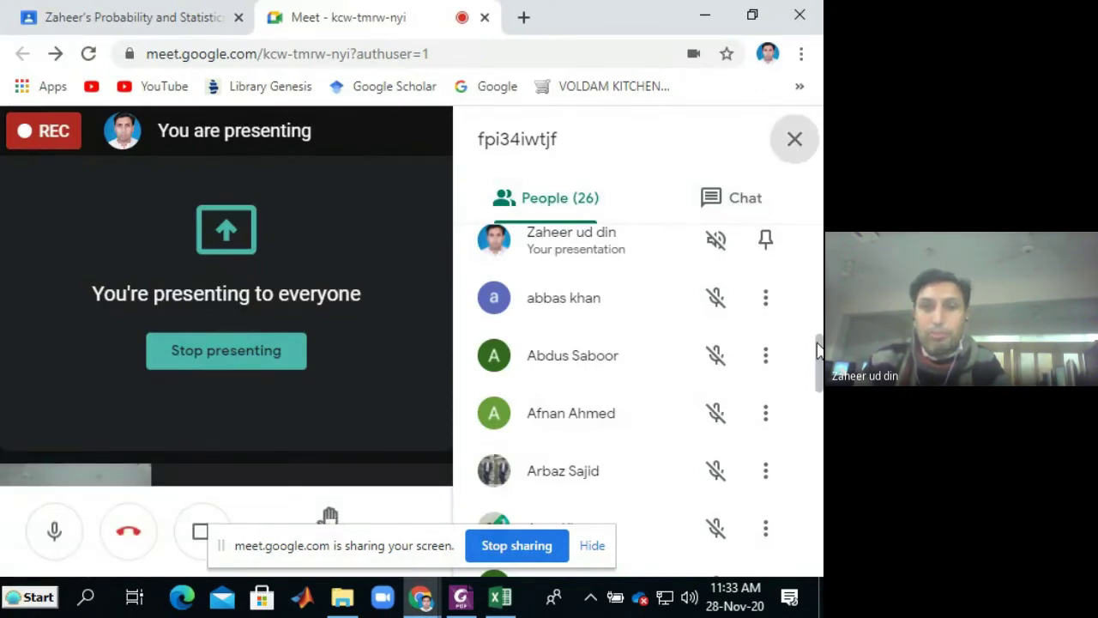
drag(819, 348, 819, 375)
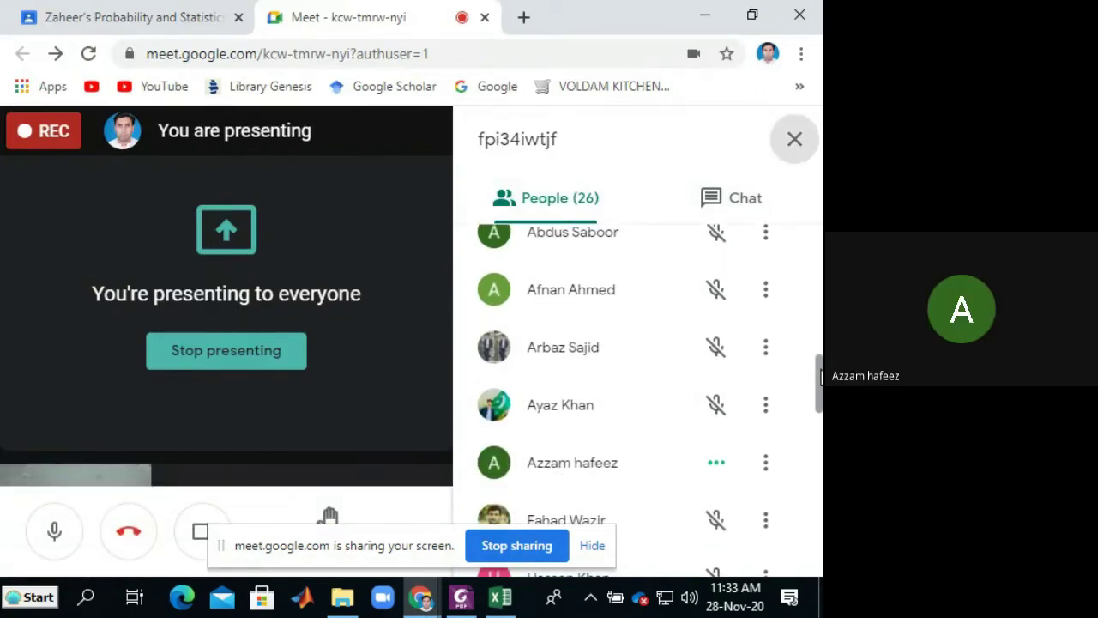
key(alt+Tab)
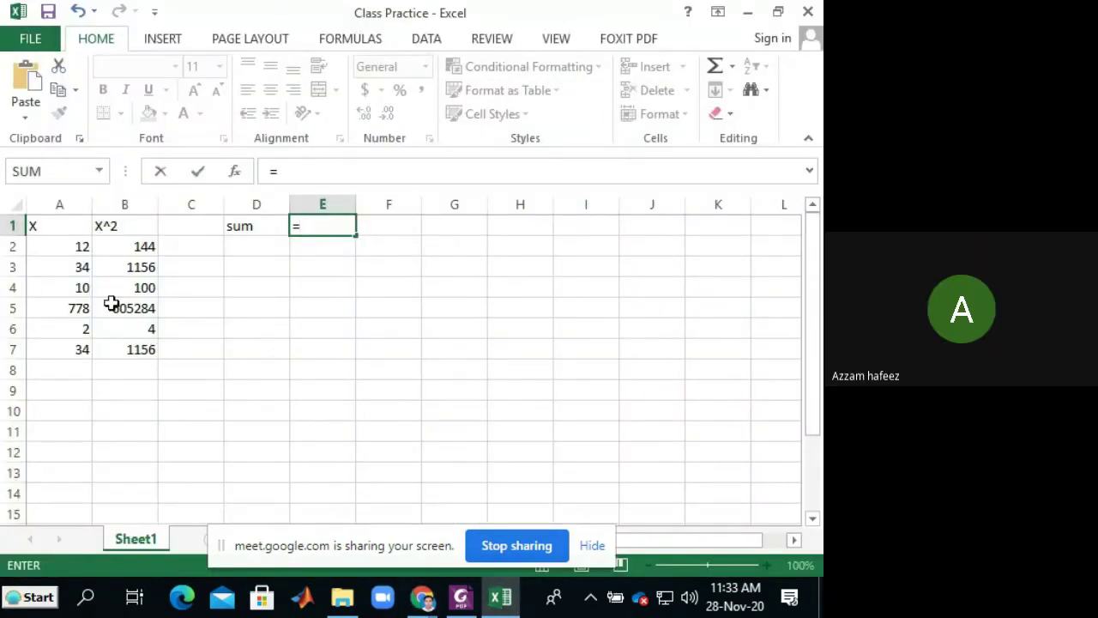
Step: Try totalling the X values in E1 with =SUM(A2:A7), check the formula, and undo both the total and the sum label
text(sum)
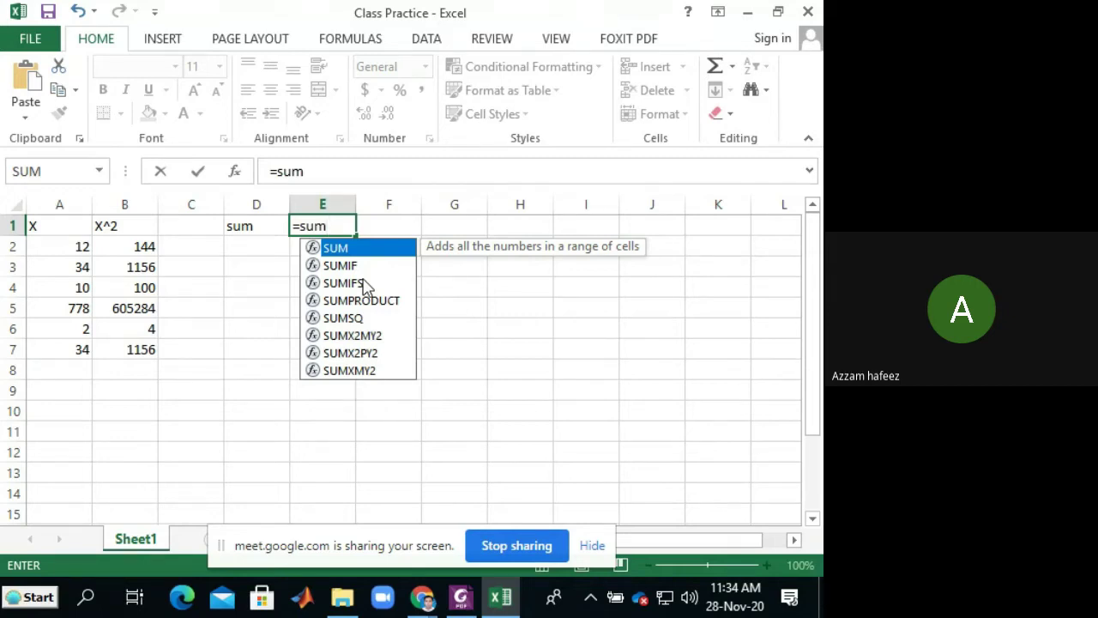
double_click(347, 250)
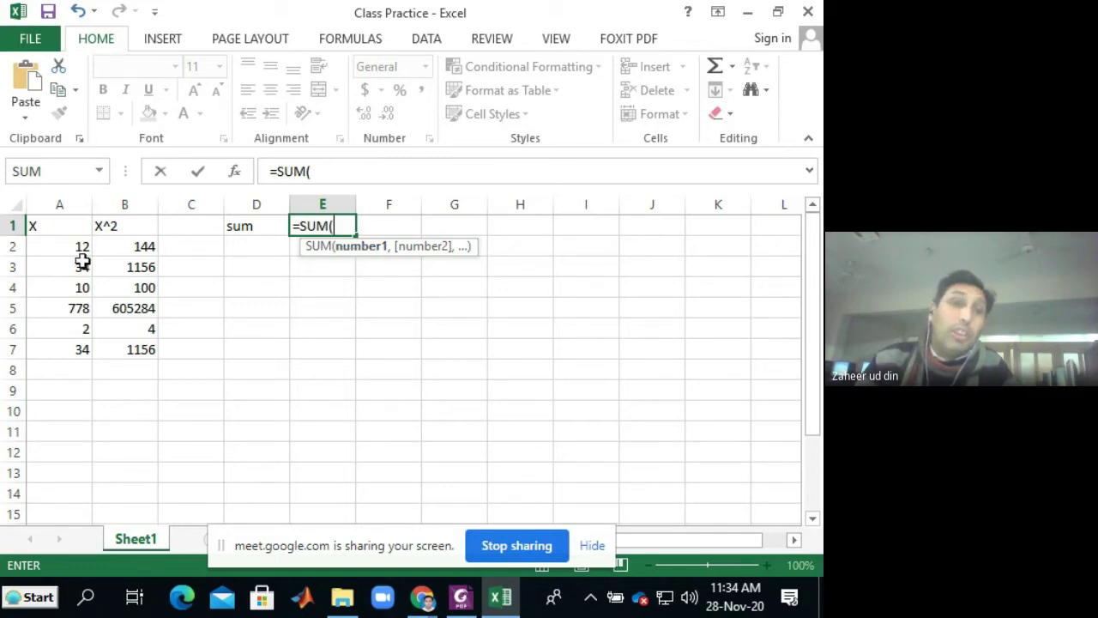
drag(78, 250, 88, 350)
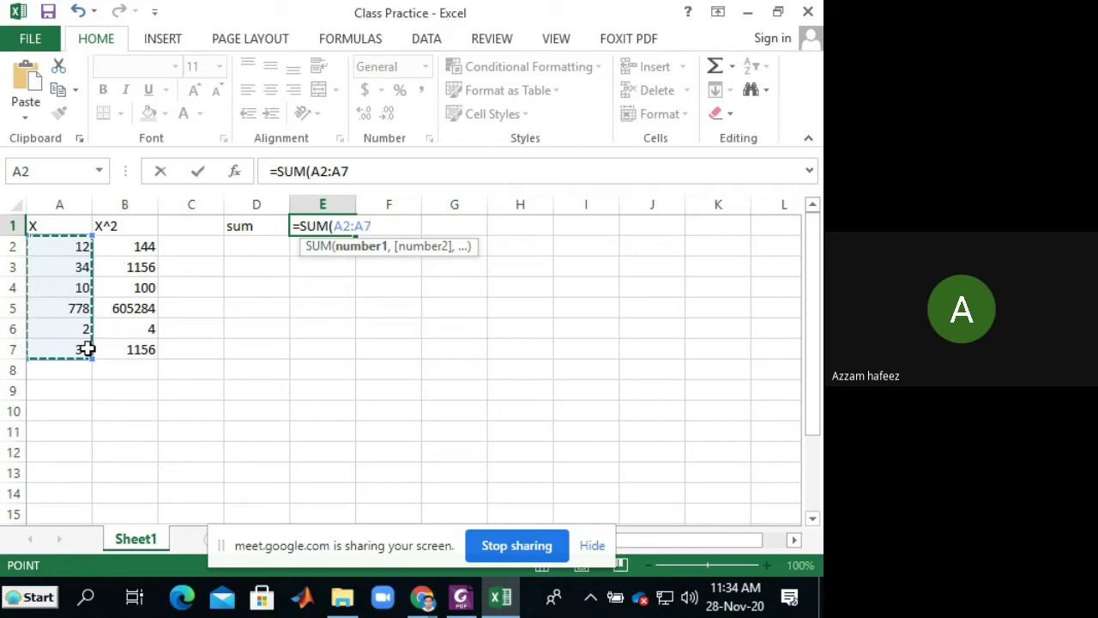
key(Return)
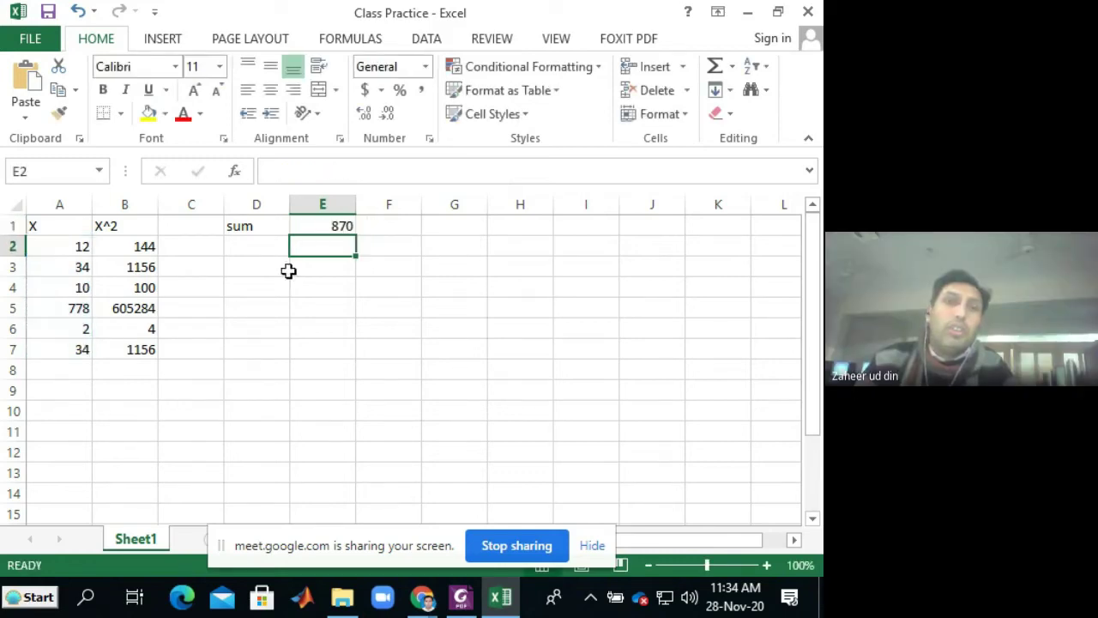
click(327, 222)
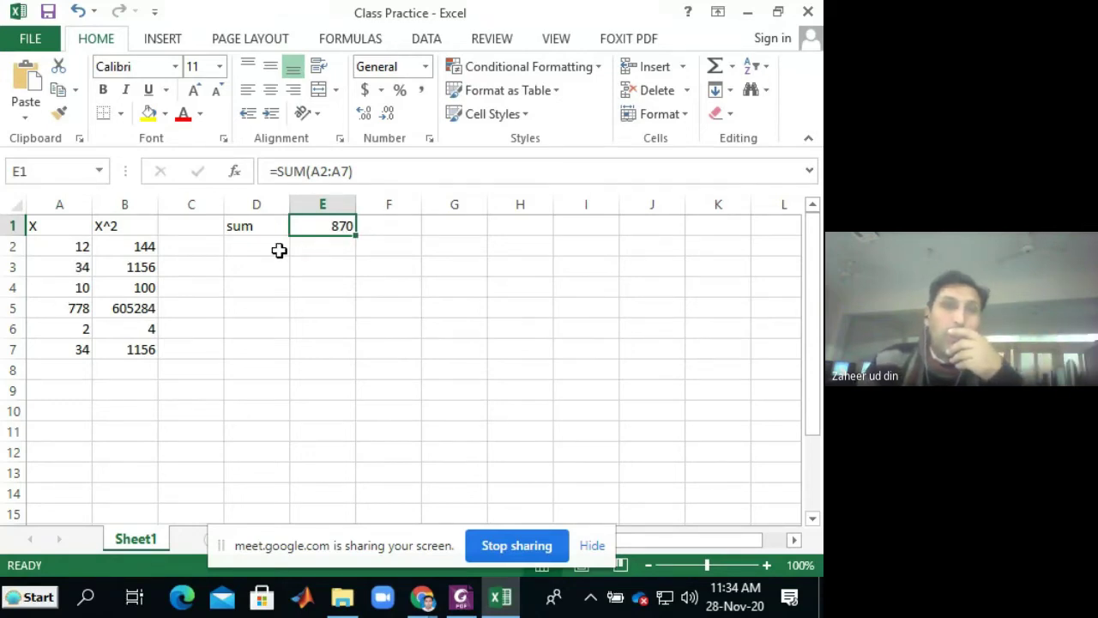
double_click(77, 12)
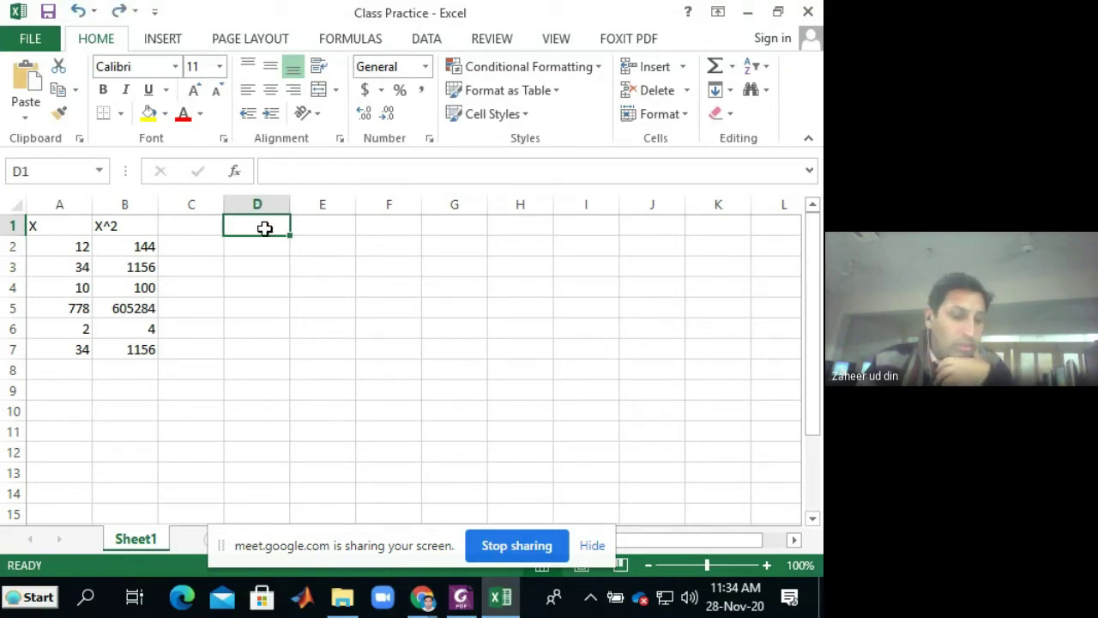
Step: Set up a summary table with the headings X in E1 and X^2 in F1, and the row label sum in D2
click(324, 227)
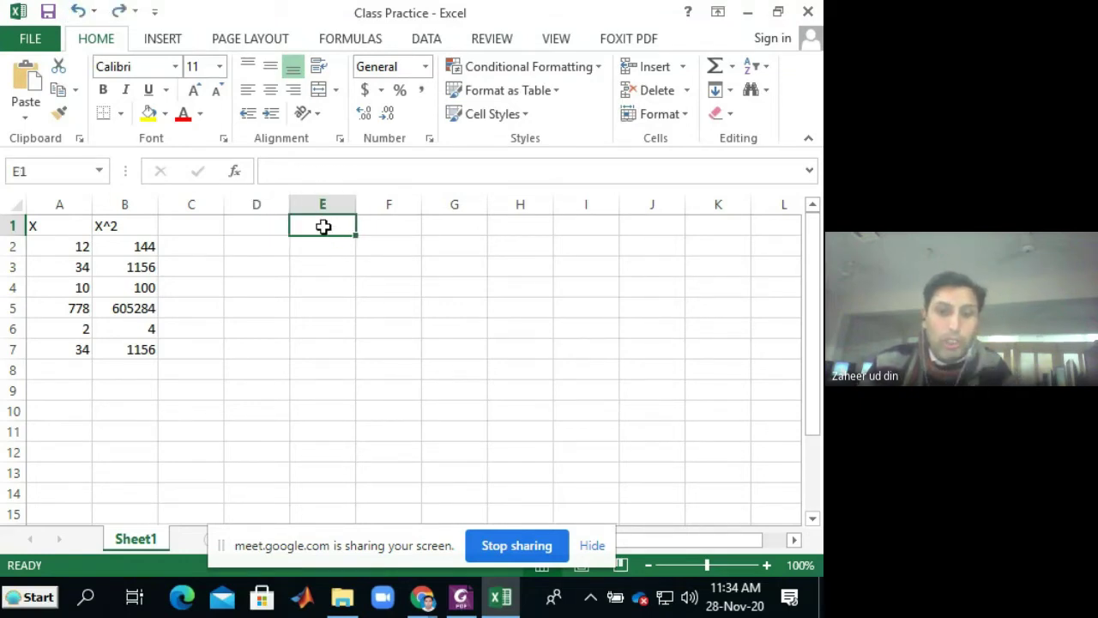
text(X)
click(383, 227)
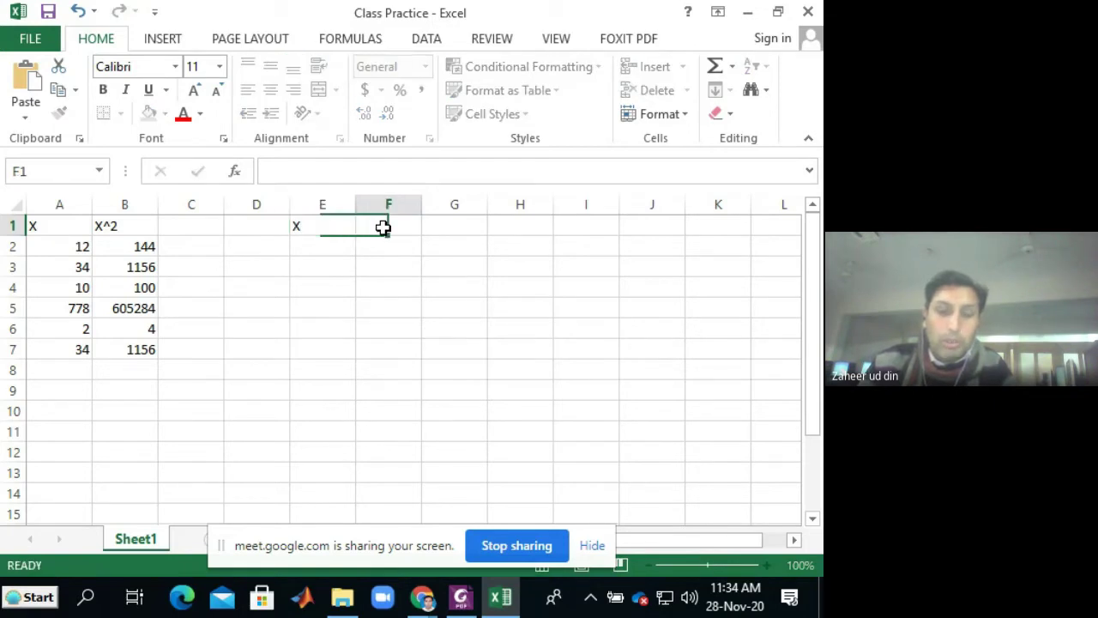
text(X^2)
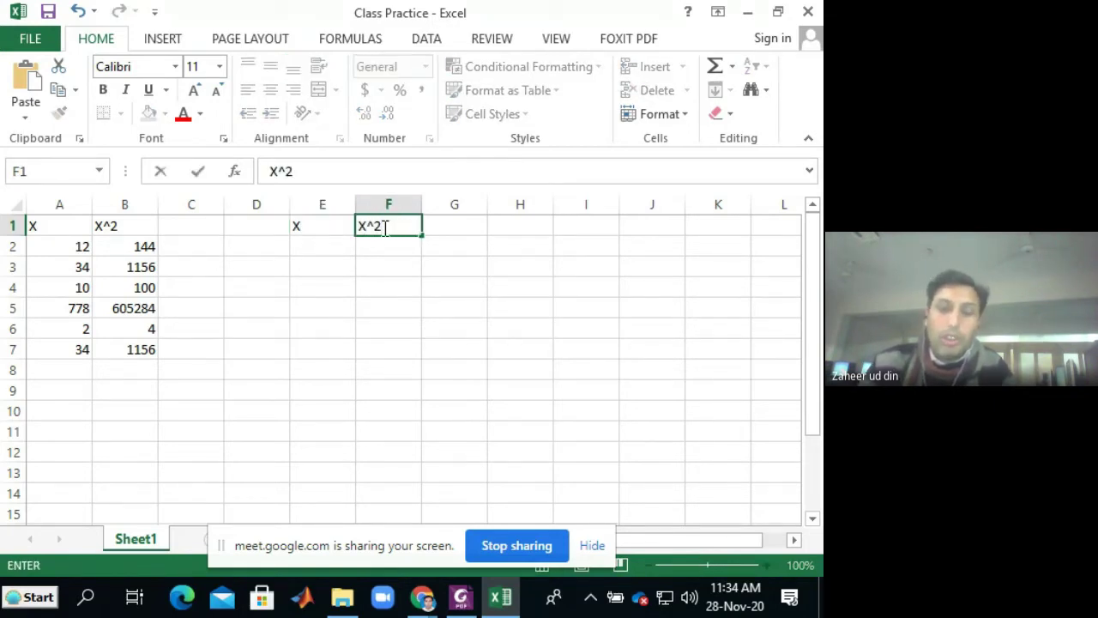
key(Return)
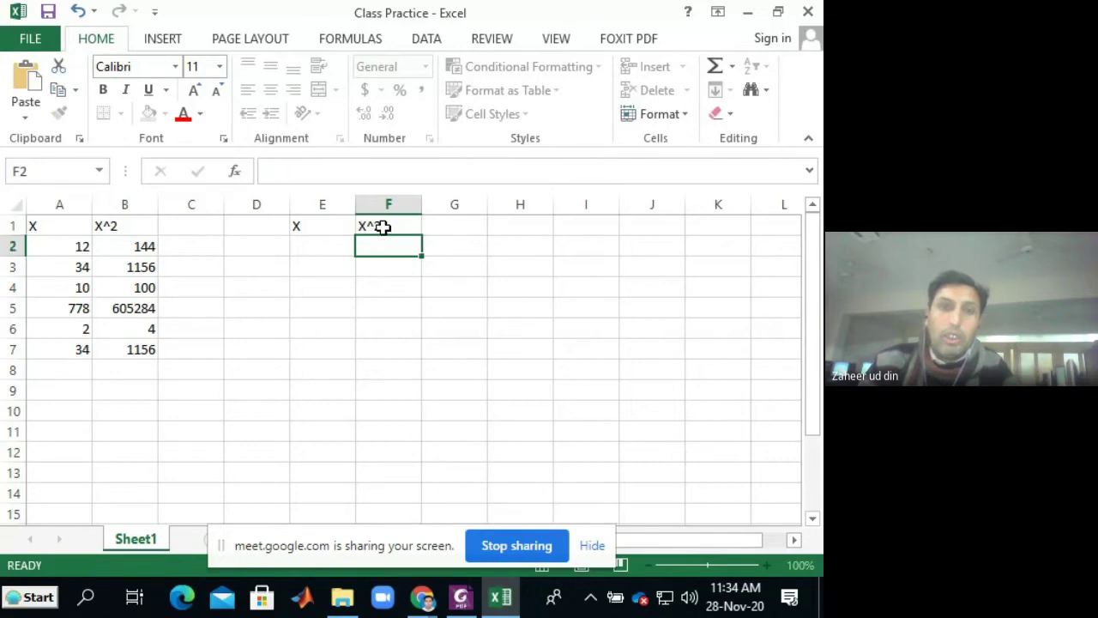
click(295, 252)
click(265, 243)
text(sum)
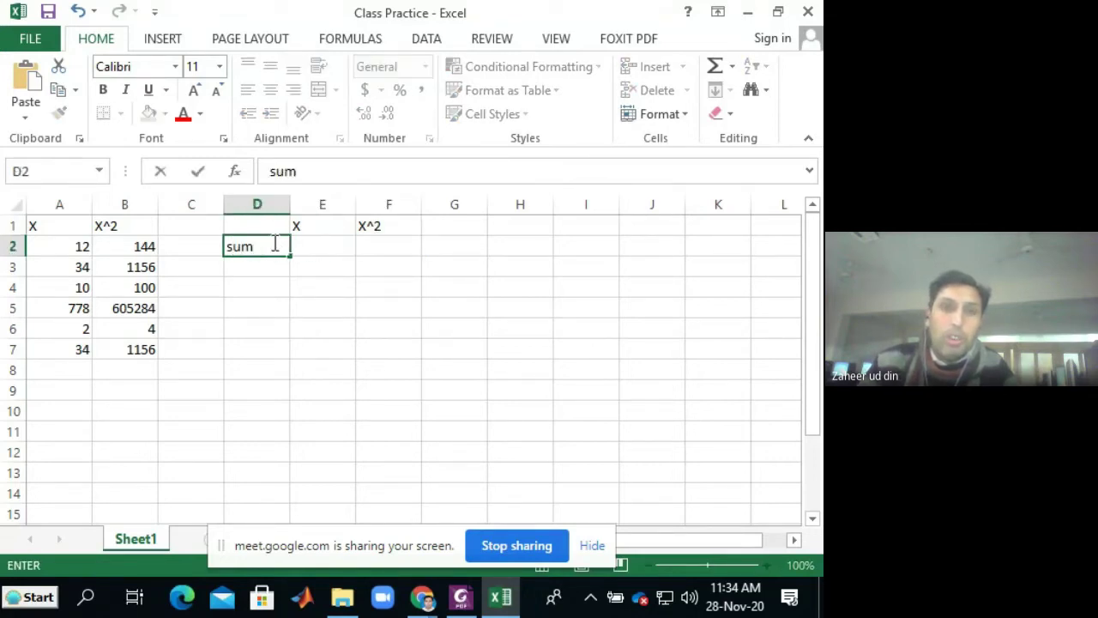
Step: Enter =SUM(A2:A7) in cell E2 to total the X values, check it, and select cell F2 under X^2
click(314, 245)
text(=)
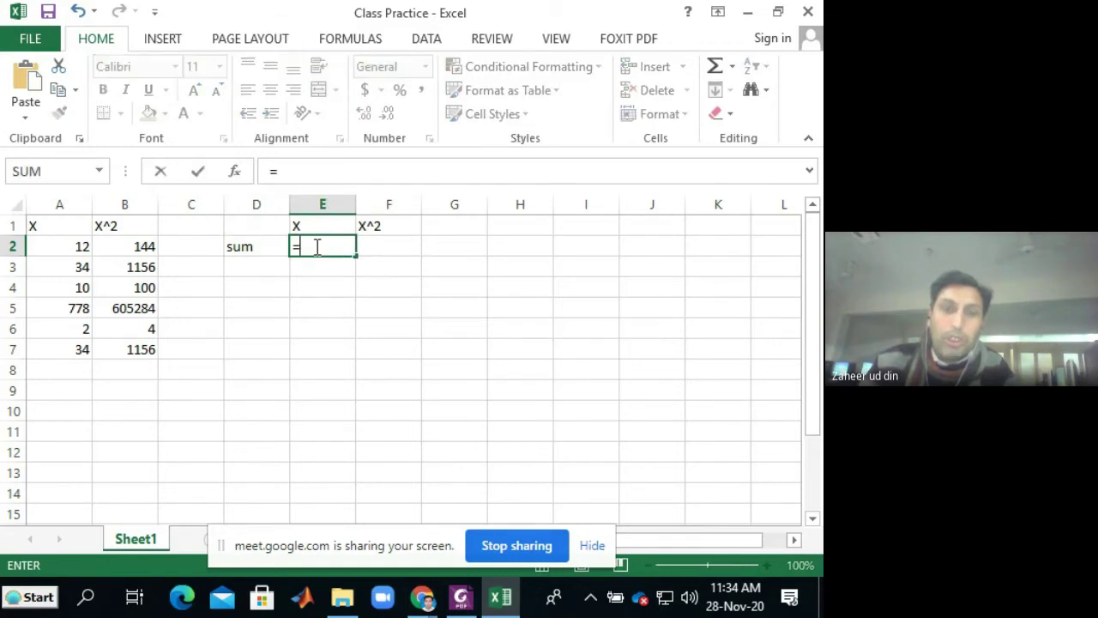
text(s)
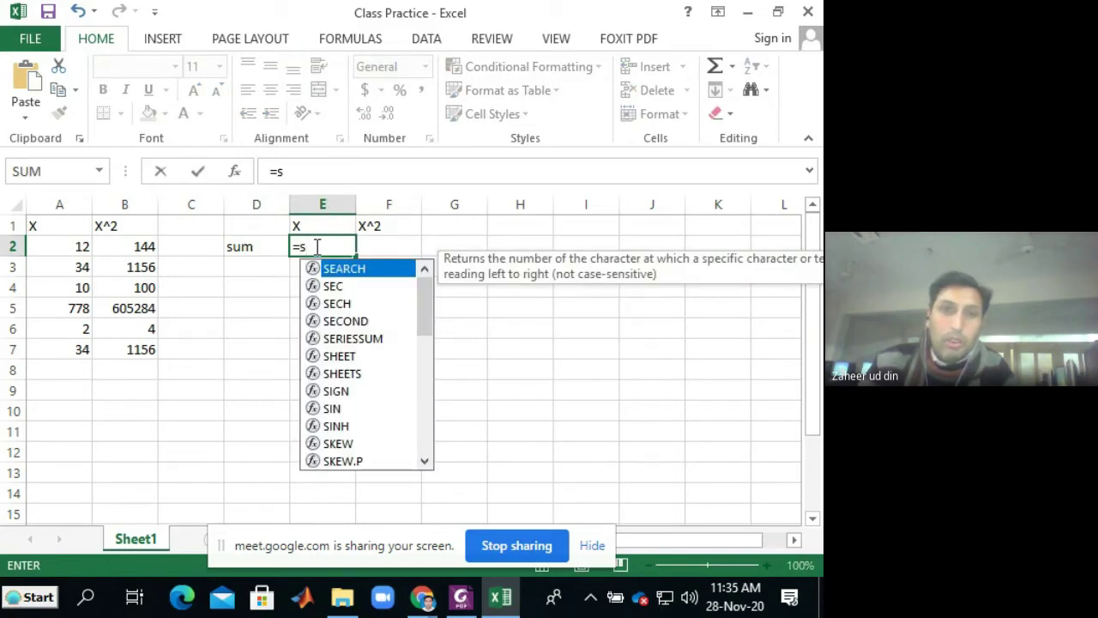
text(um)
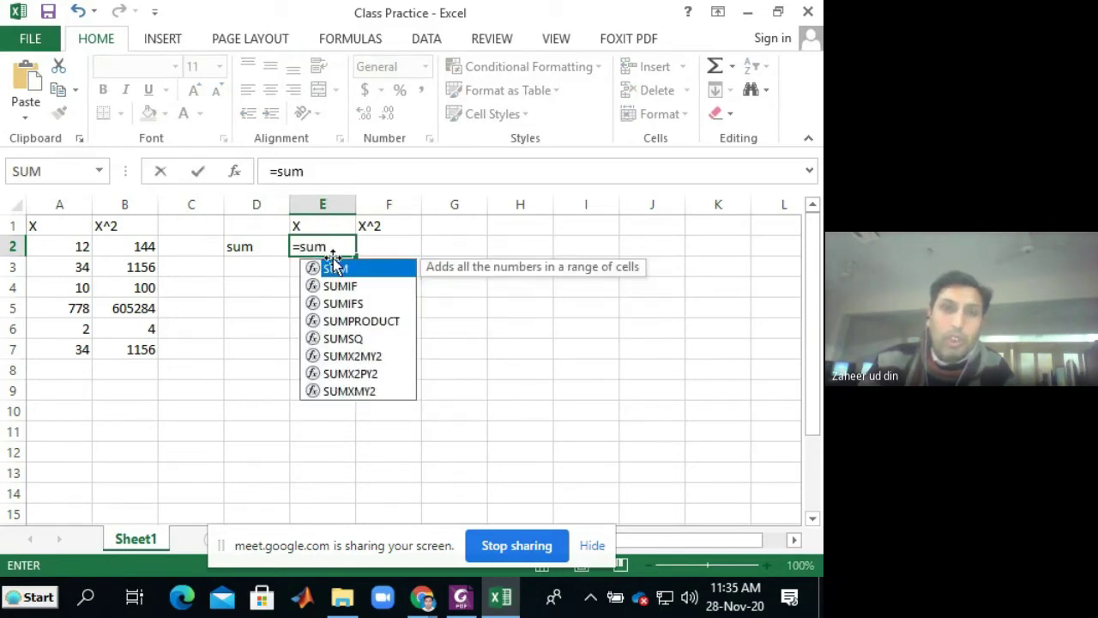
key(Tab)
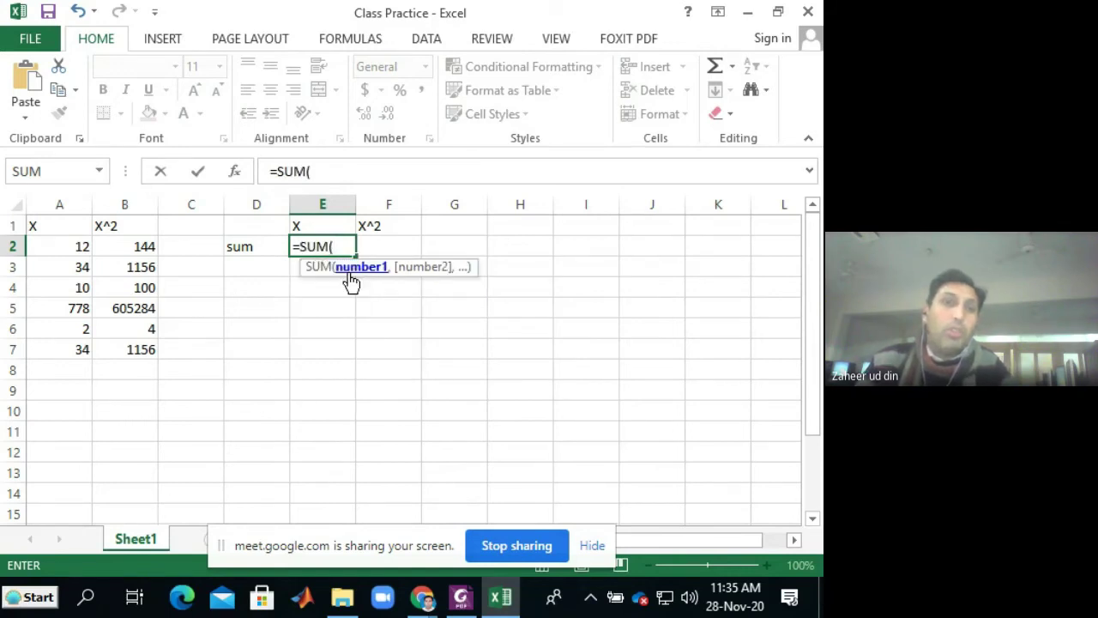
drag(77, 250, 85, 345)
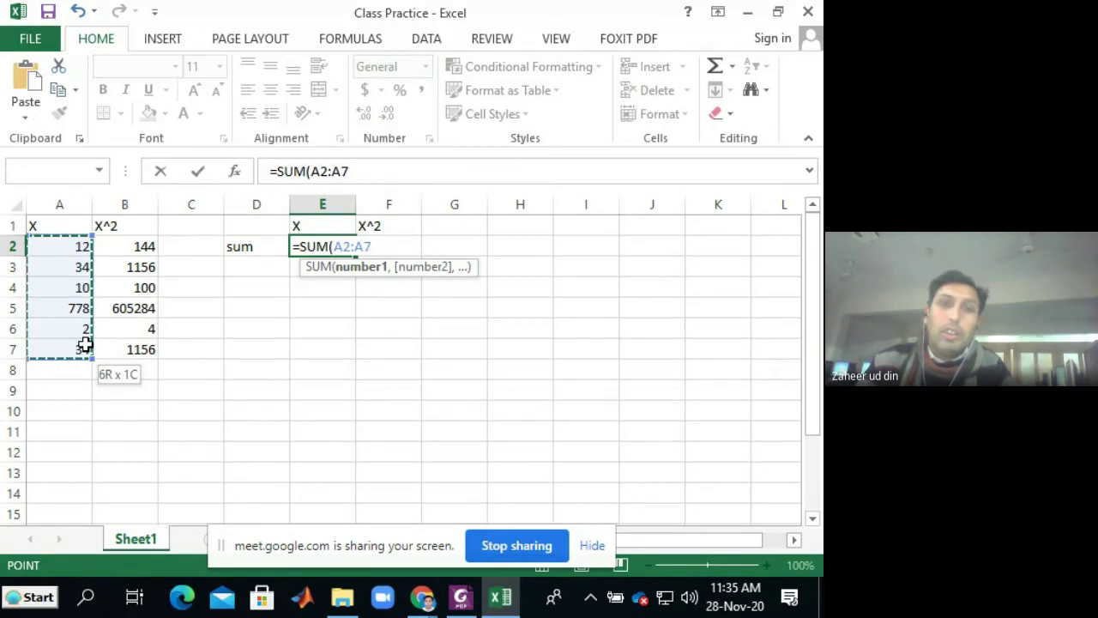
key(Return)
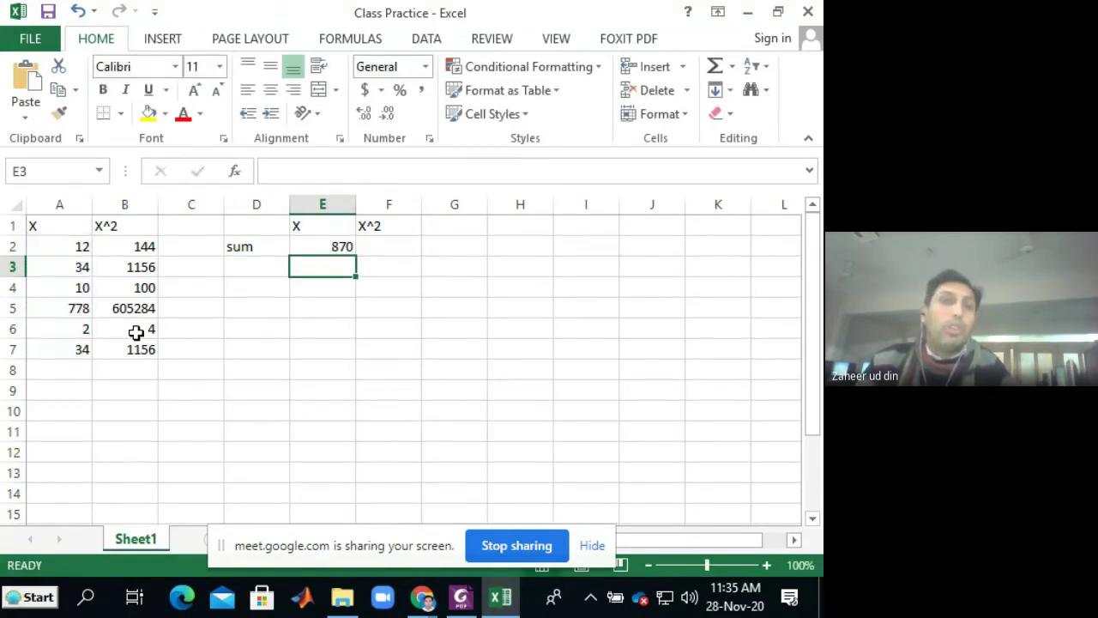
click(331, 246)
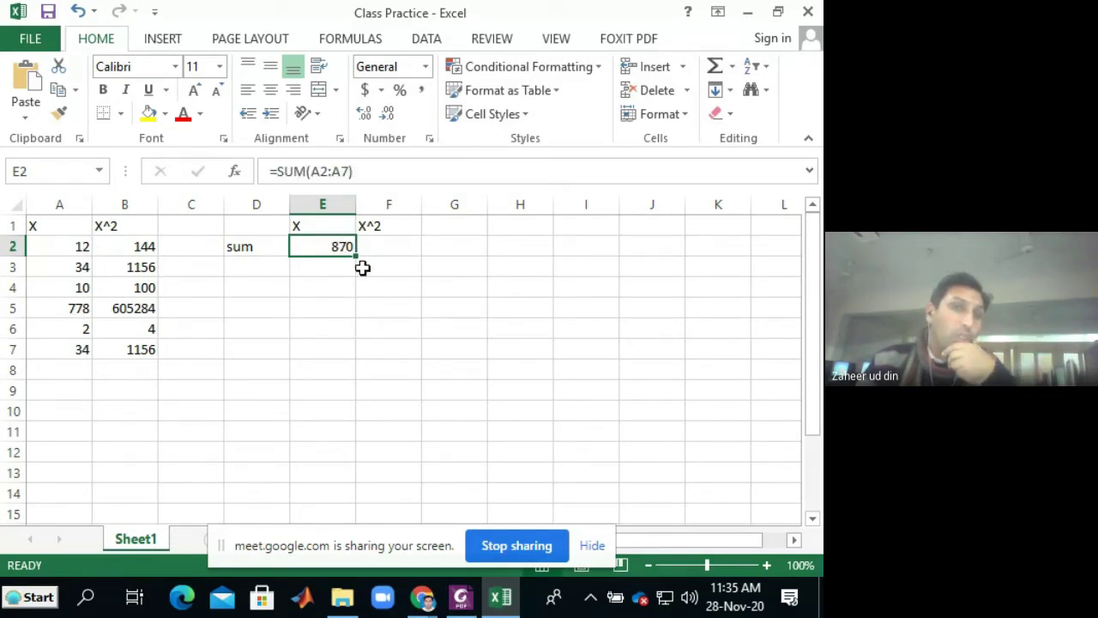
click(380, 249)
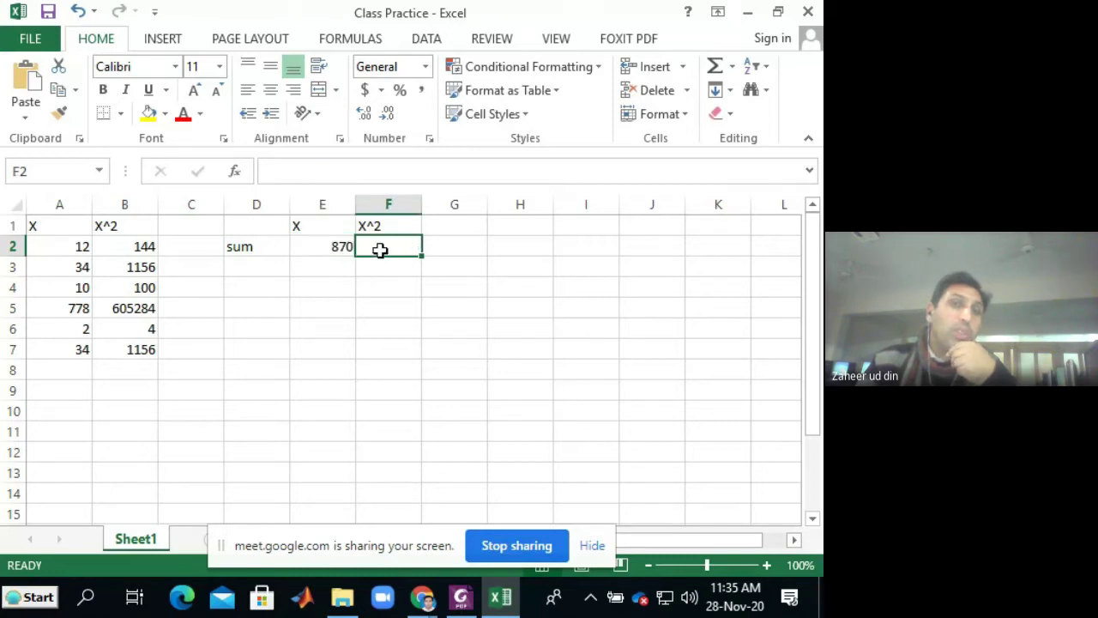
Step: Enter =SUM(B2:B7) in cell F2 to total the X^2 values, and check the X total's formula in E2
text(=)
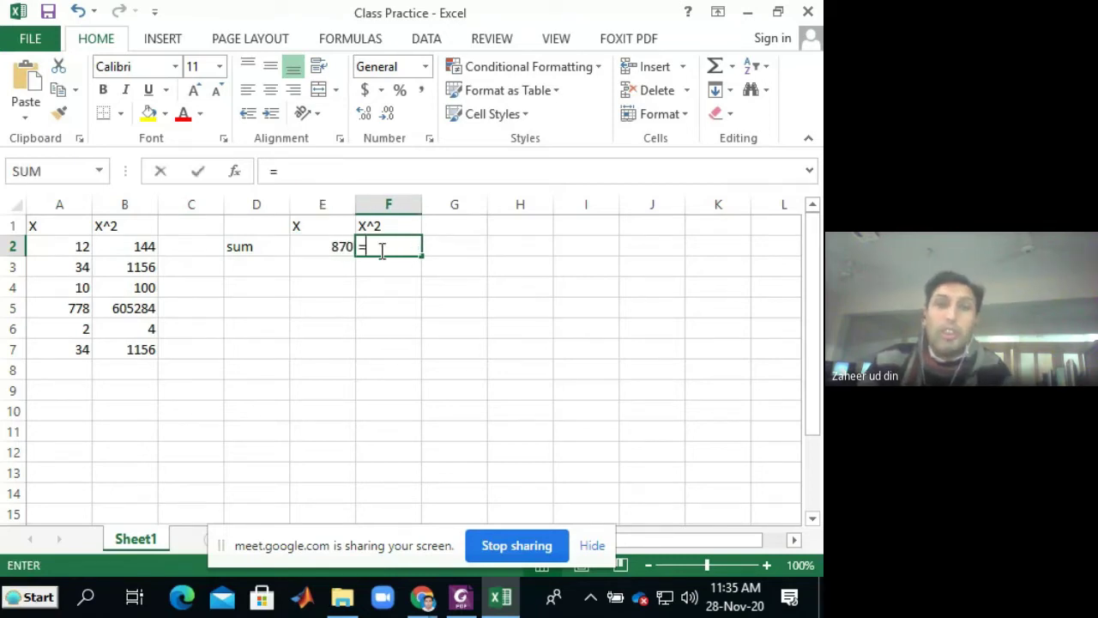
text(sum)
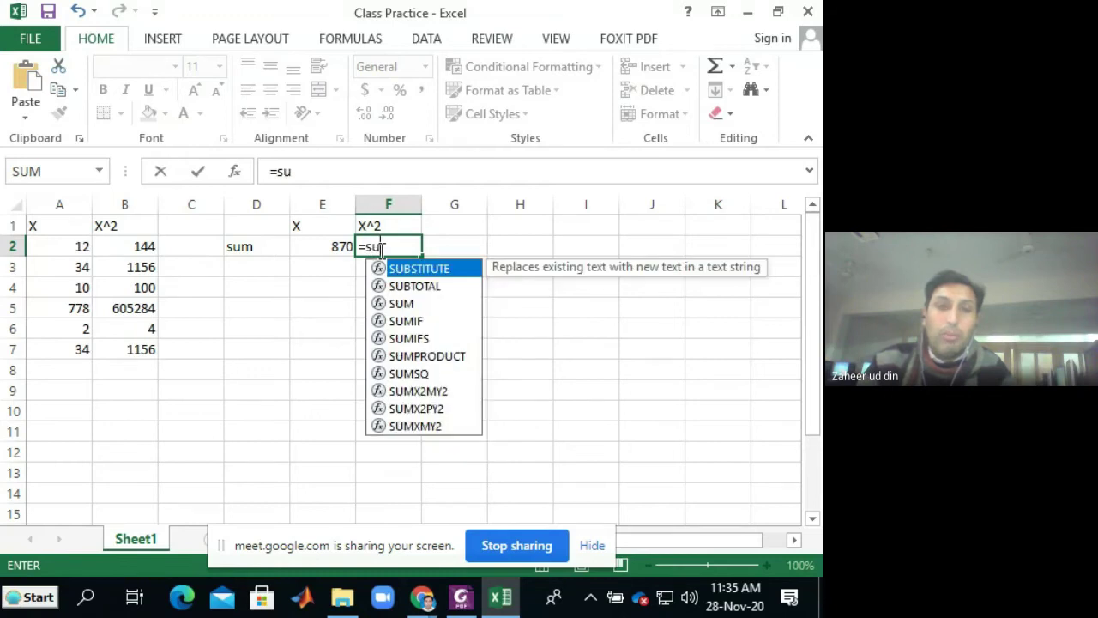
double_click(417, 273)
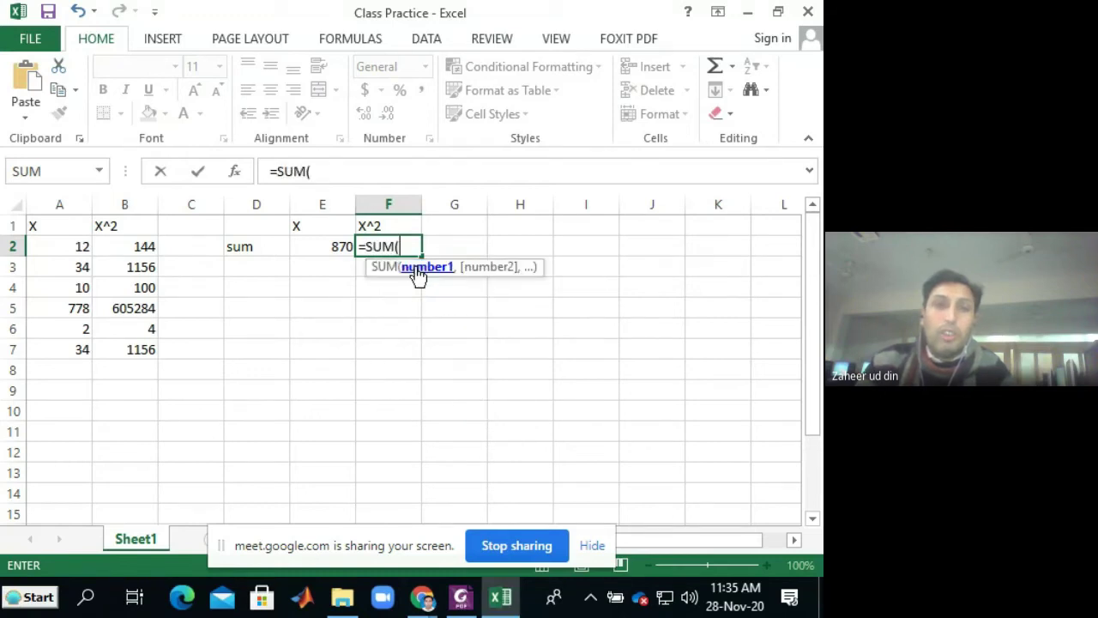
drag(144, 248, 157, 347)
key(Return)
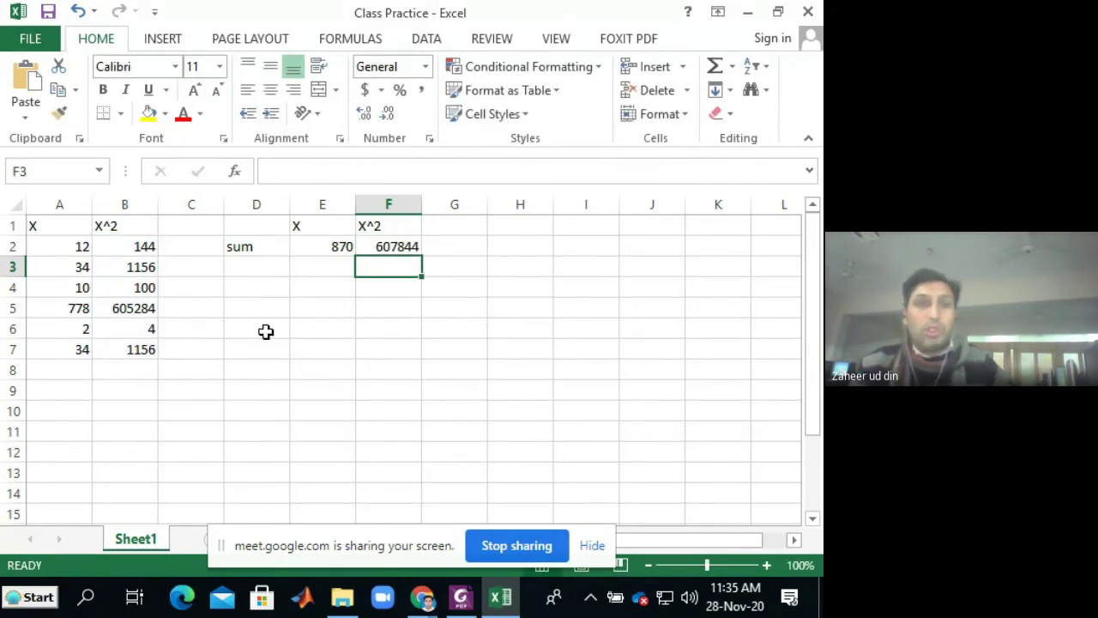
click(341, 246)
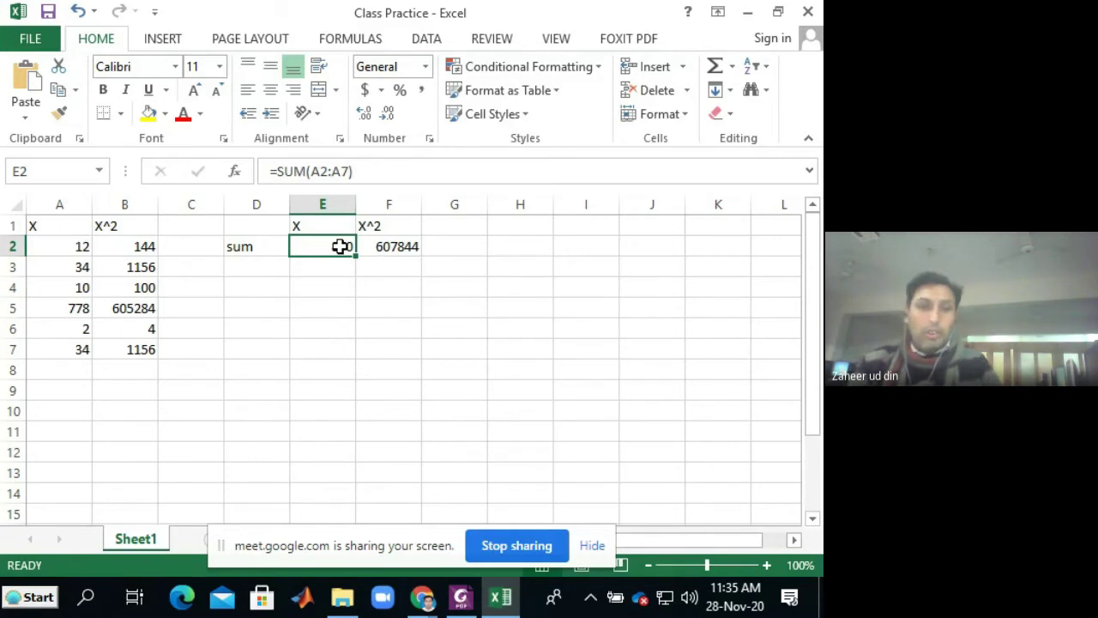
Step: Switch to the Google Meet call, look through the raised hands and participant list, and hide the screen-sharing notice
key(alt+Tab)
key(alt+Tab)
key(alt+Tab)
key(alt+Tab)
key(alt+Tab)
key(alt+Tab)
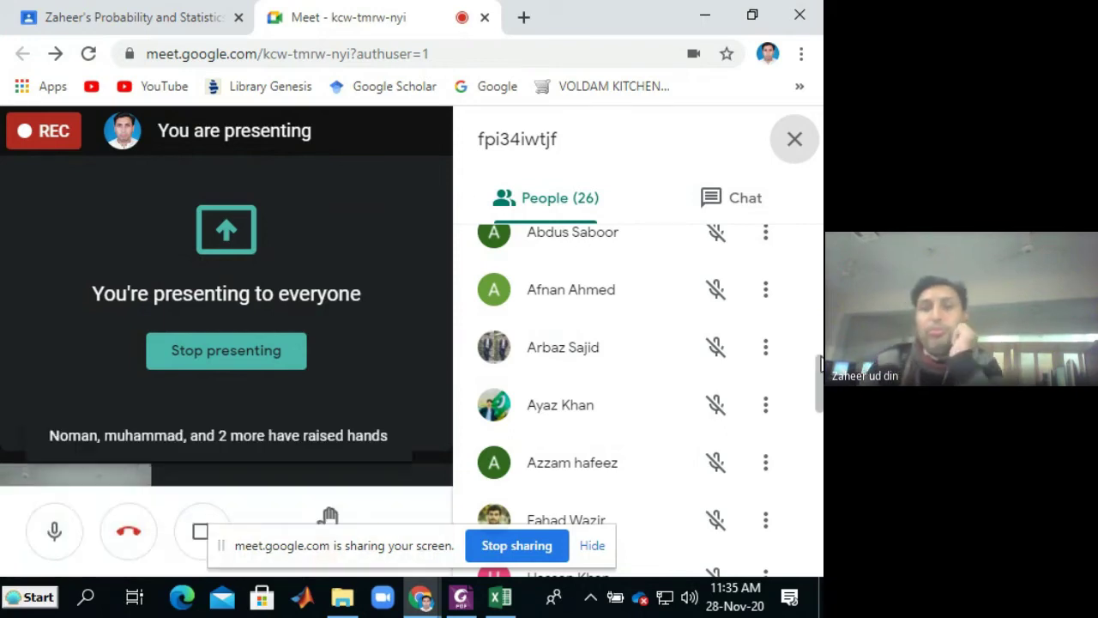
drag(819, 387, 807, 244)
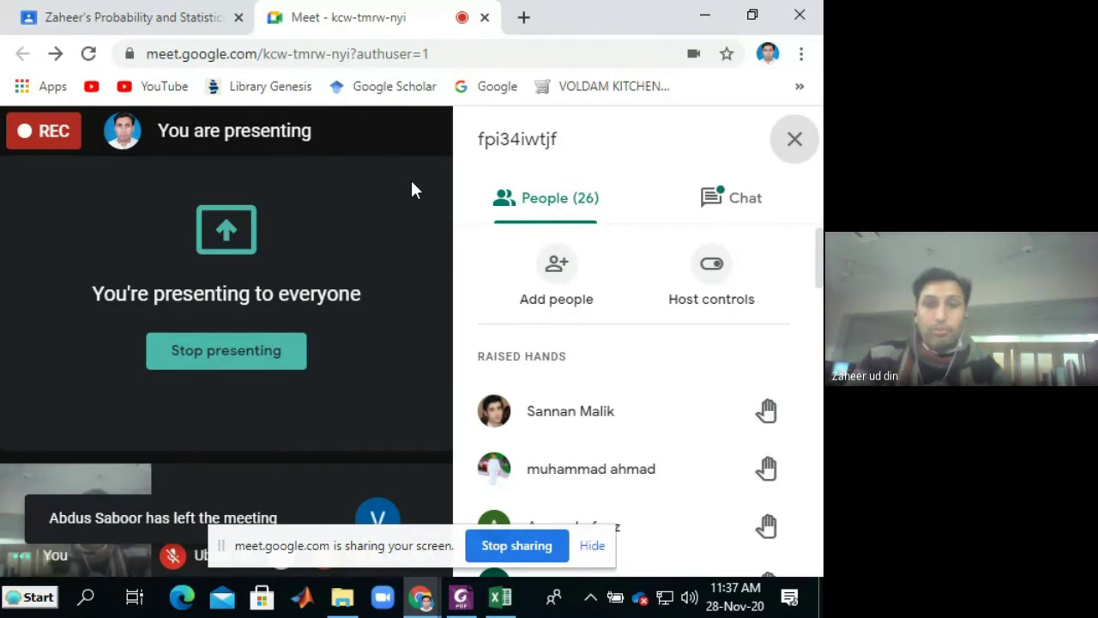
click(590, 547)
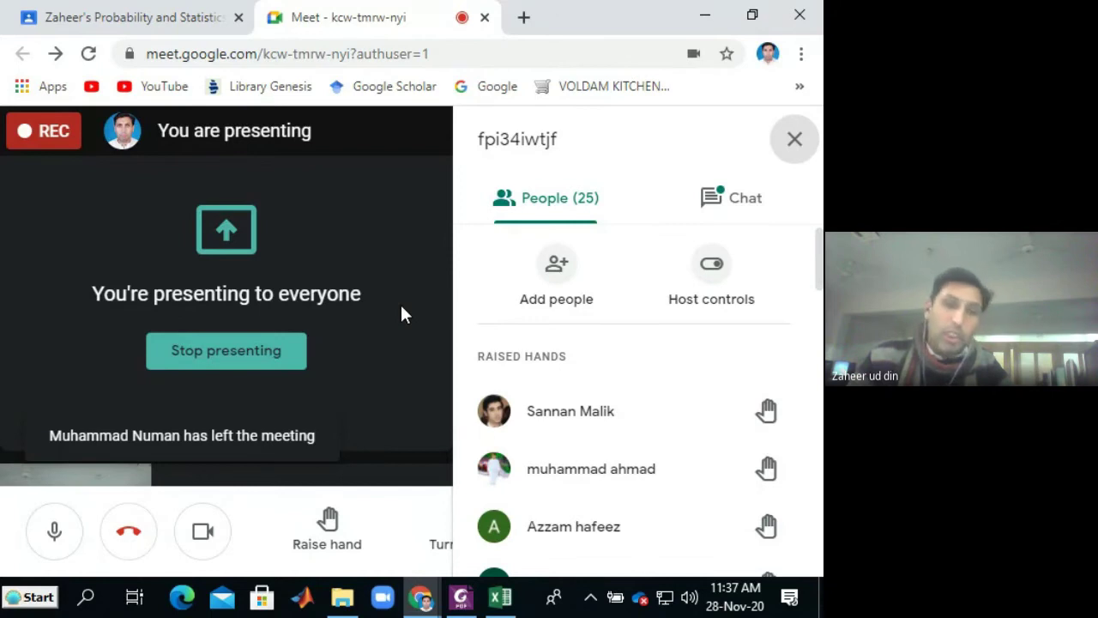
drag(820, 273, 821, 377)
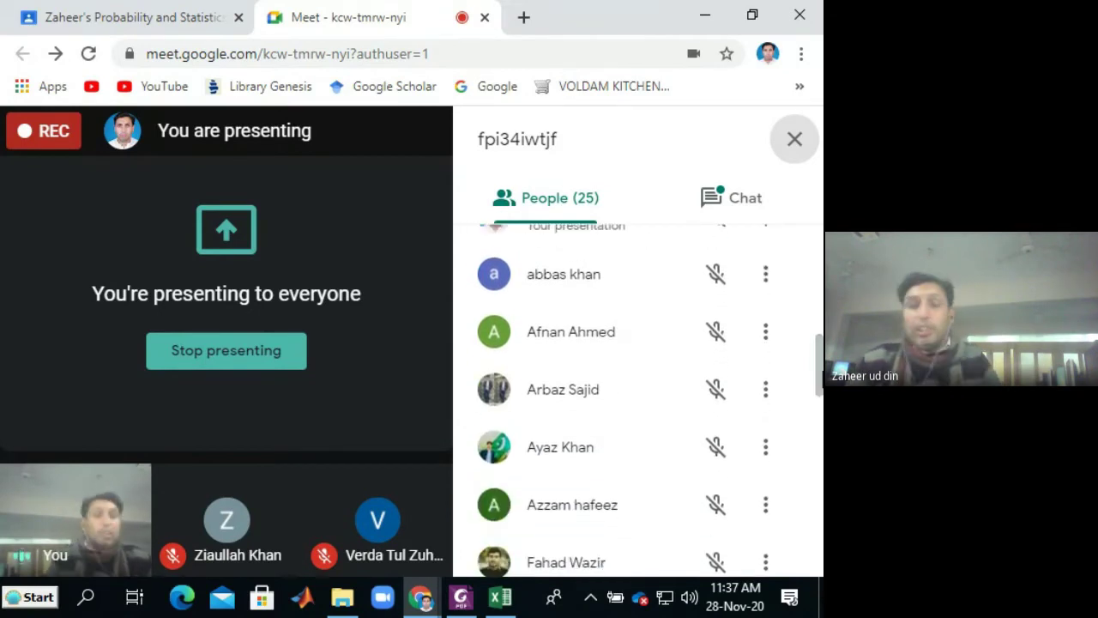
Step: Look at the worked summary table in the Sample Questions for IQR SD PDF and return to the Class Practice workbook
key(alt+Tab)
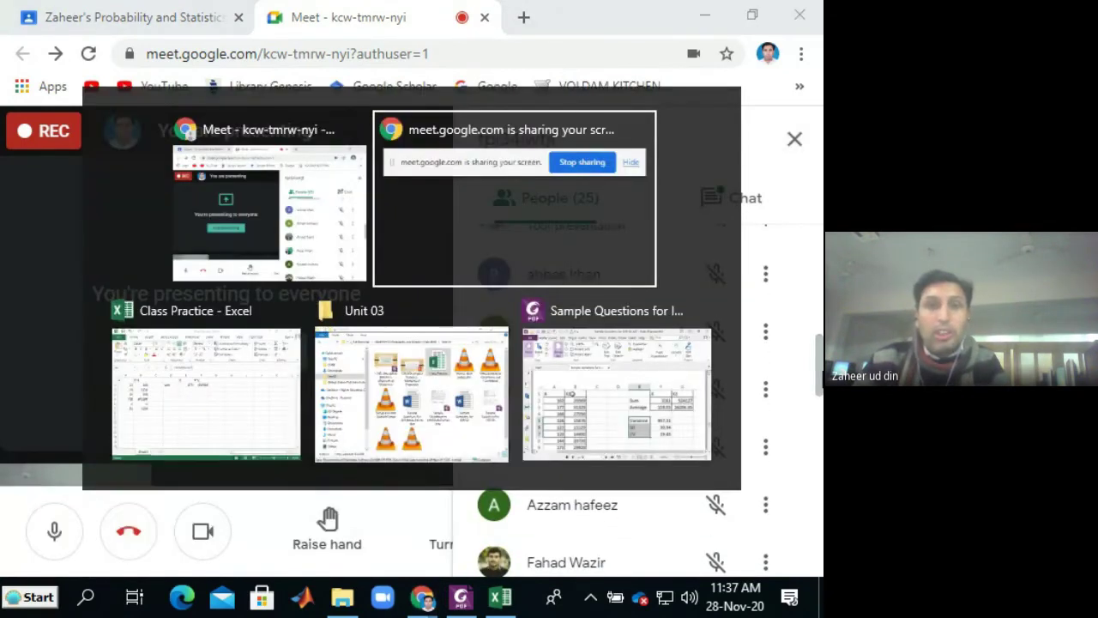
key(alt+Tab)
key(alt+Tab)
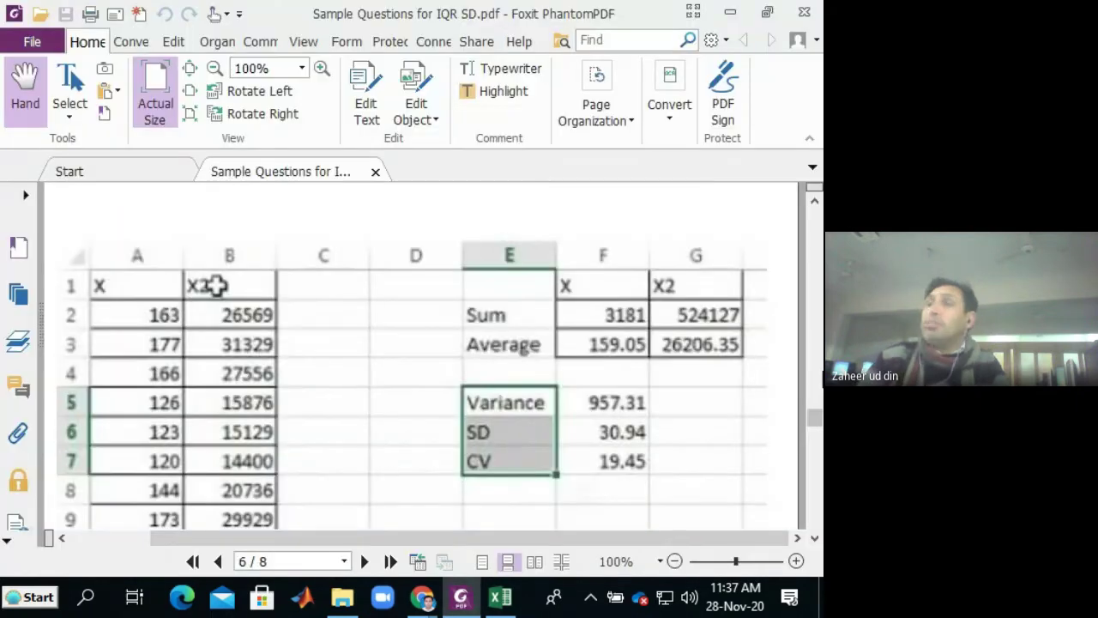
key(alt+Tab)
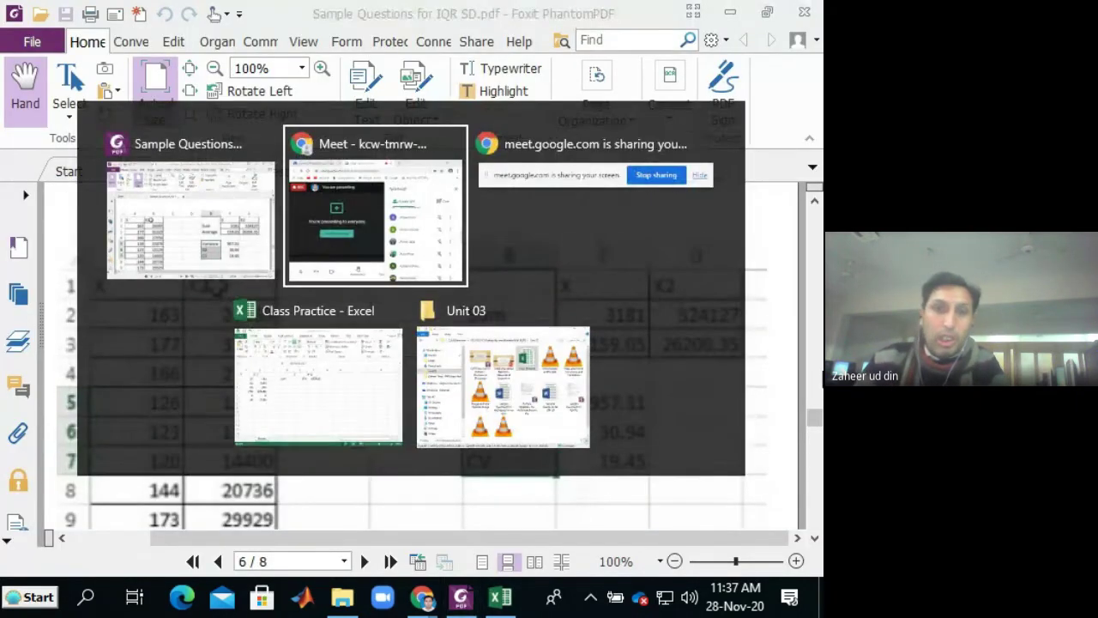
key(alt+Tab)
key(alt+Tab)
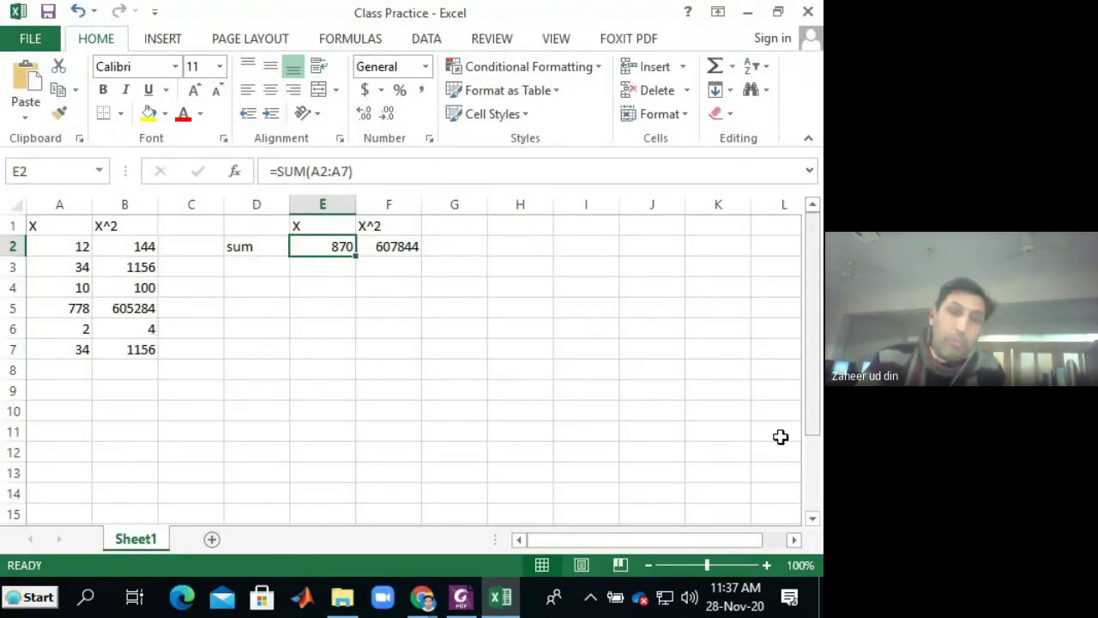
Step: Enter the row label E(X) in cell D3 below sum, and select cell E3 under X
click(249, 271)
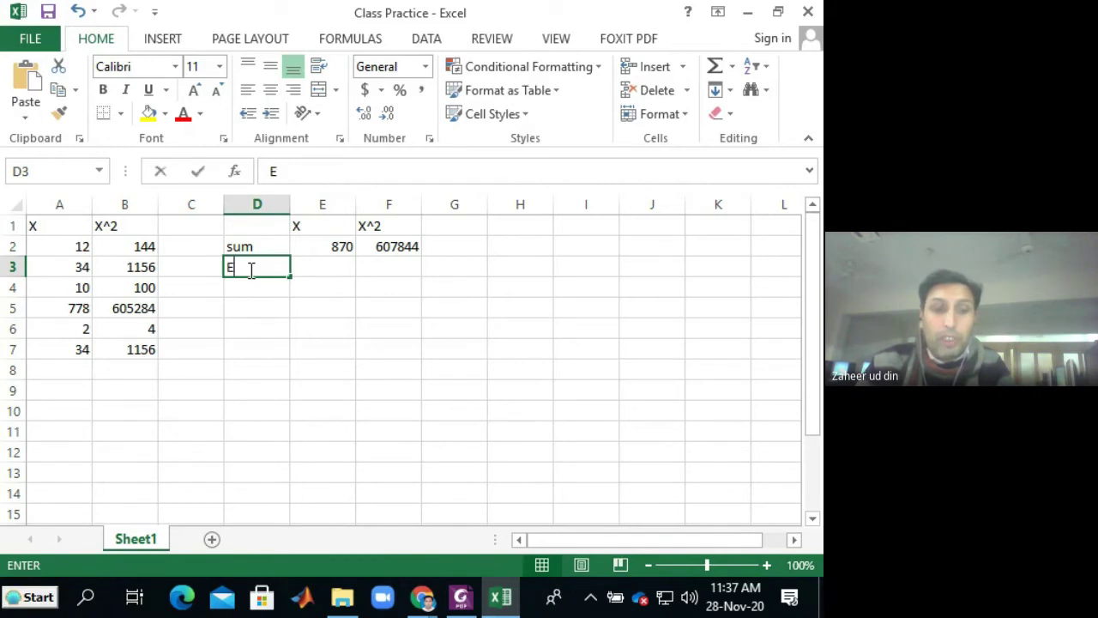
text(E)
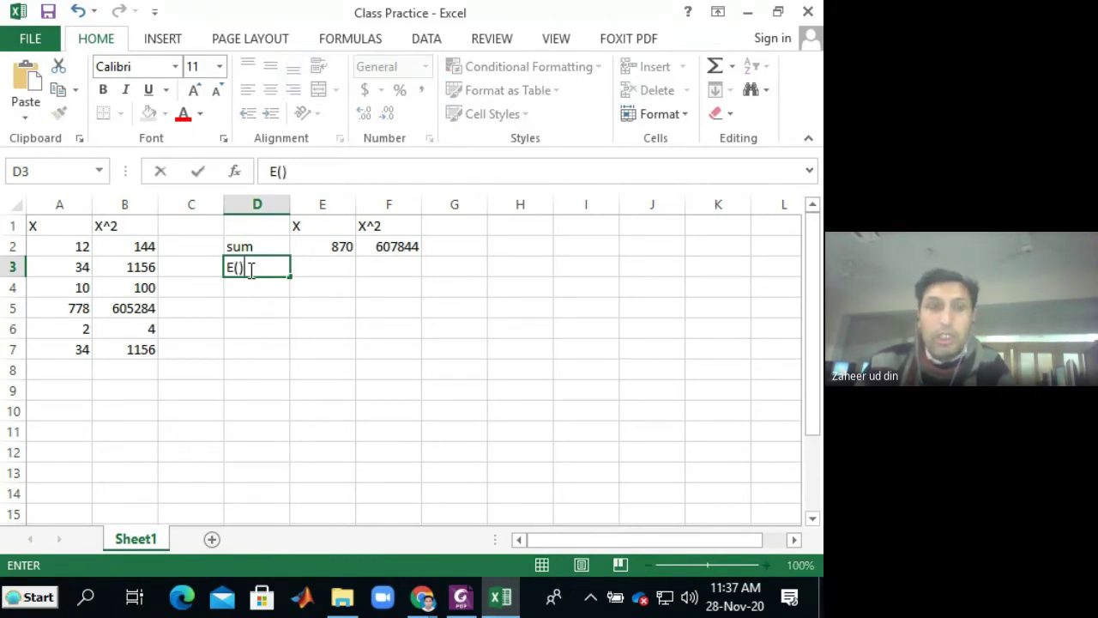
key(Left)
click(249, 268)
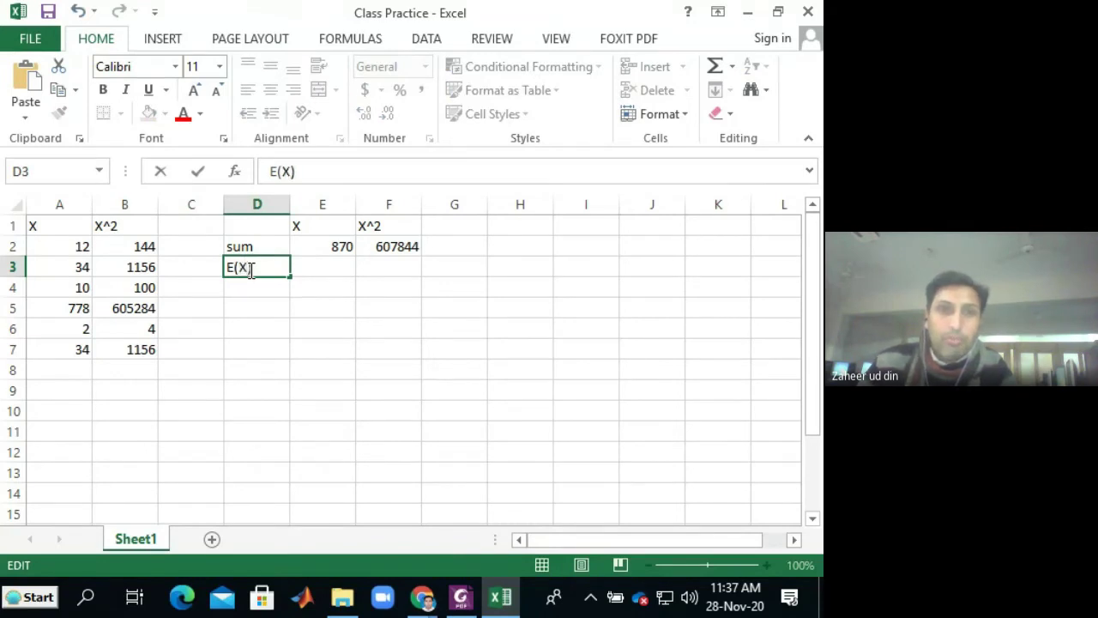
click(324, 269)
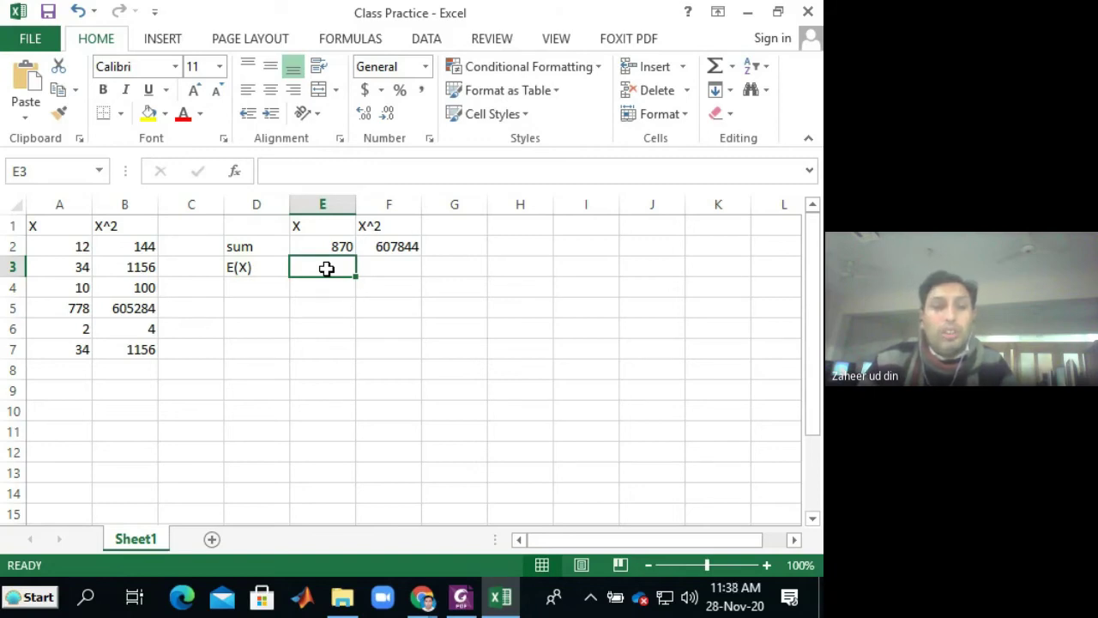
Step: Switch to the Google Meet call and check the raised hands section of the participant list
key(alt+Tab)
key(alt+Tab)
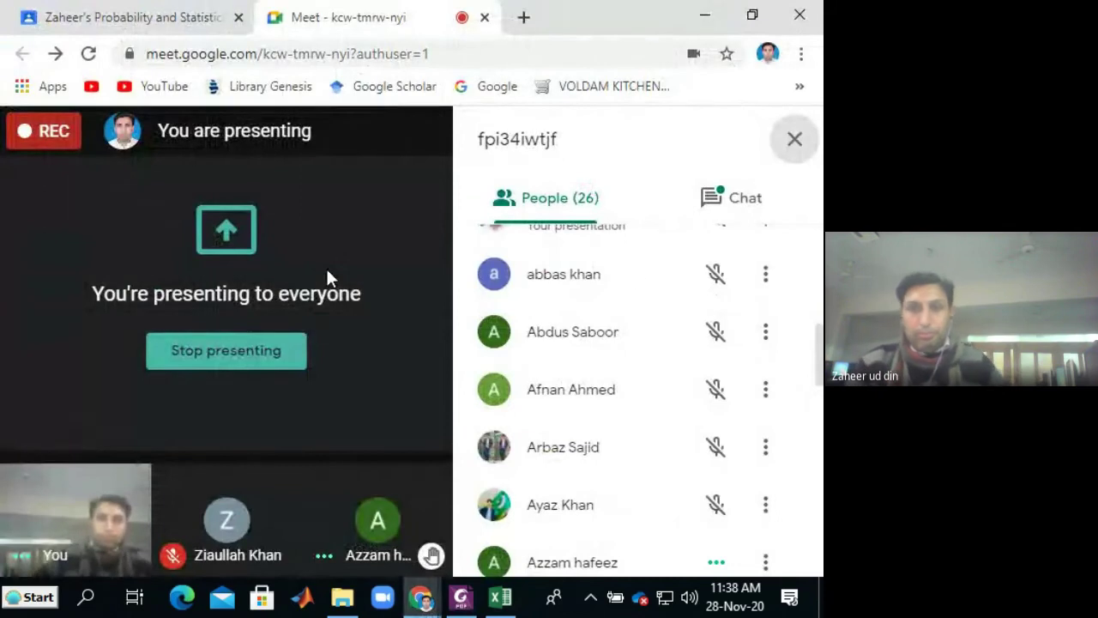
drag(820, 369, 821, 279)
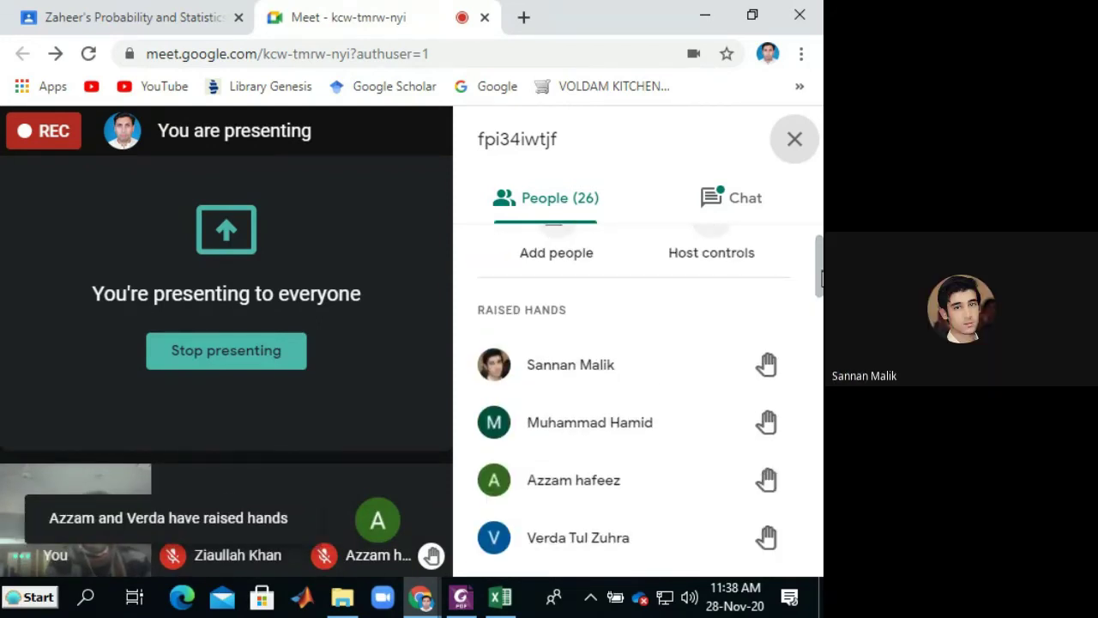
mouse_move(817, 281)
mouse_down()
mouse_move(818, 327)
mouse_move(818, 289)
mouse_up()
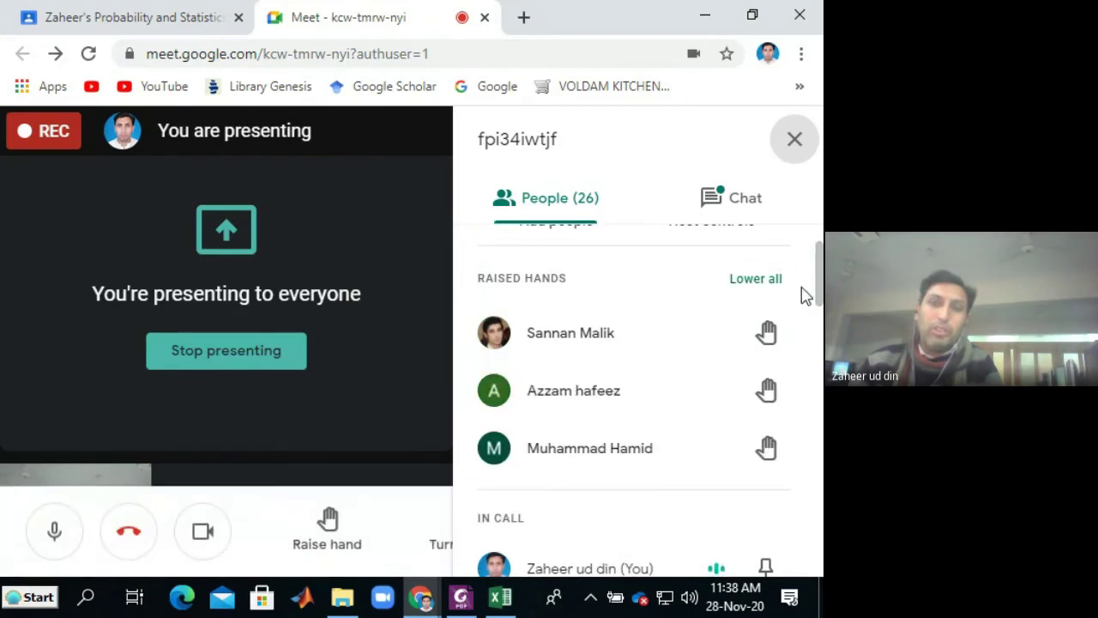
mouse_move(817, 287)
mouse_down()
mouse_move(818, 300)
mouse_move(818, 289)
mouse_up()
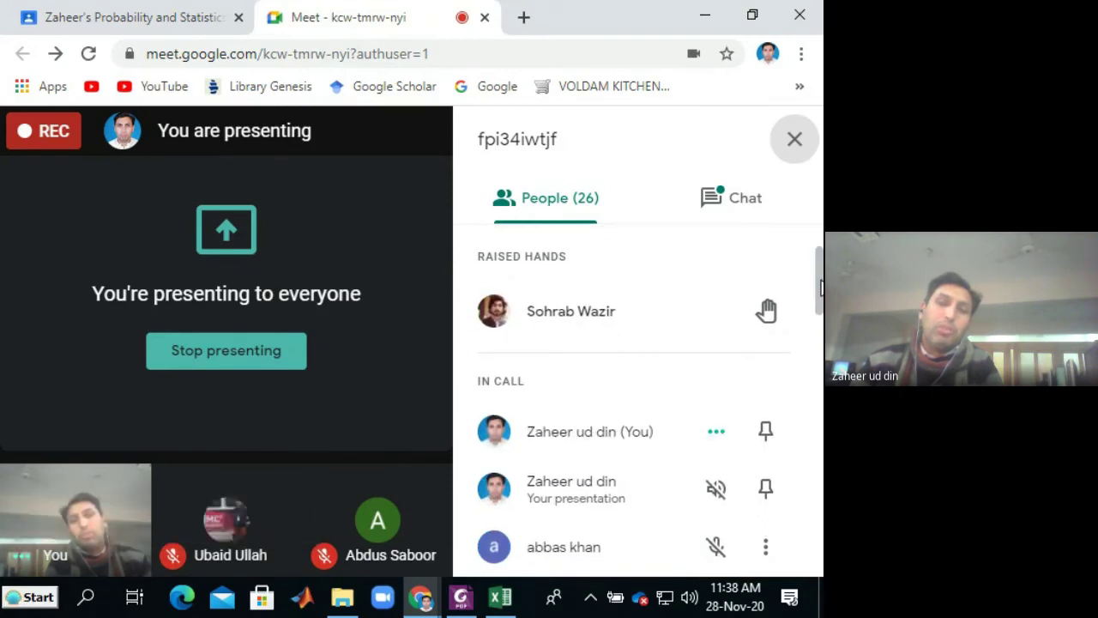
Step: Consult the Sum and Average rows in the sample questions PDF and go back to the Excel workbook
key(alt+Tab)
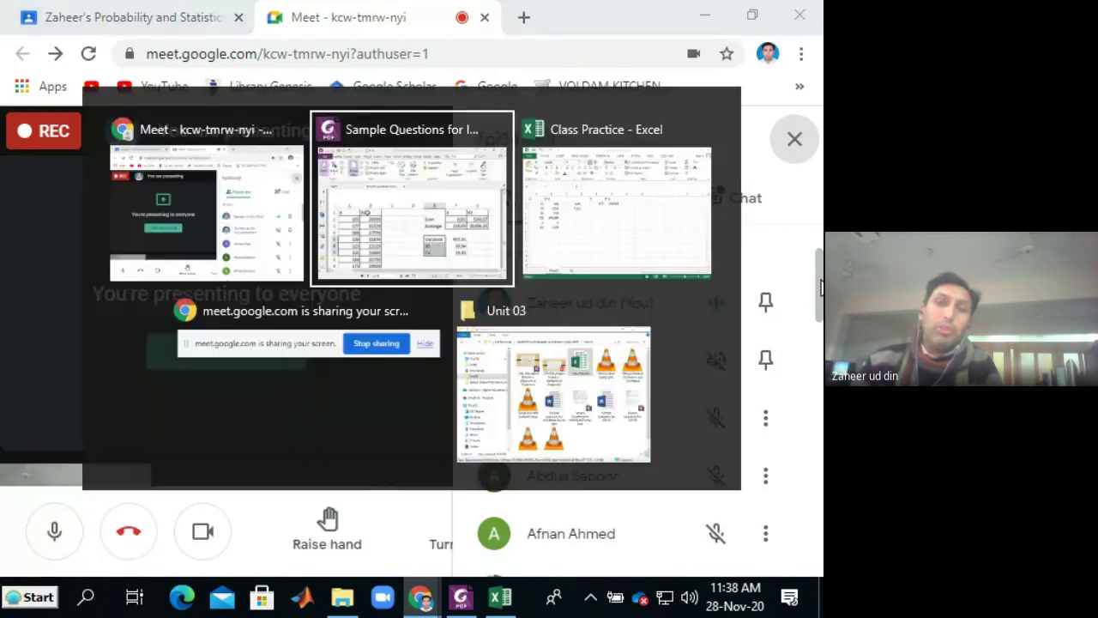
key(alt+Tab)
key(alt+Tab)
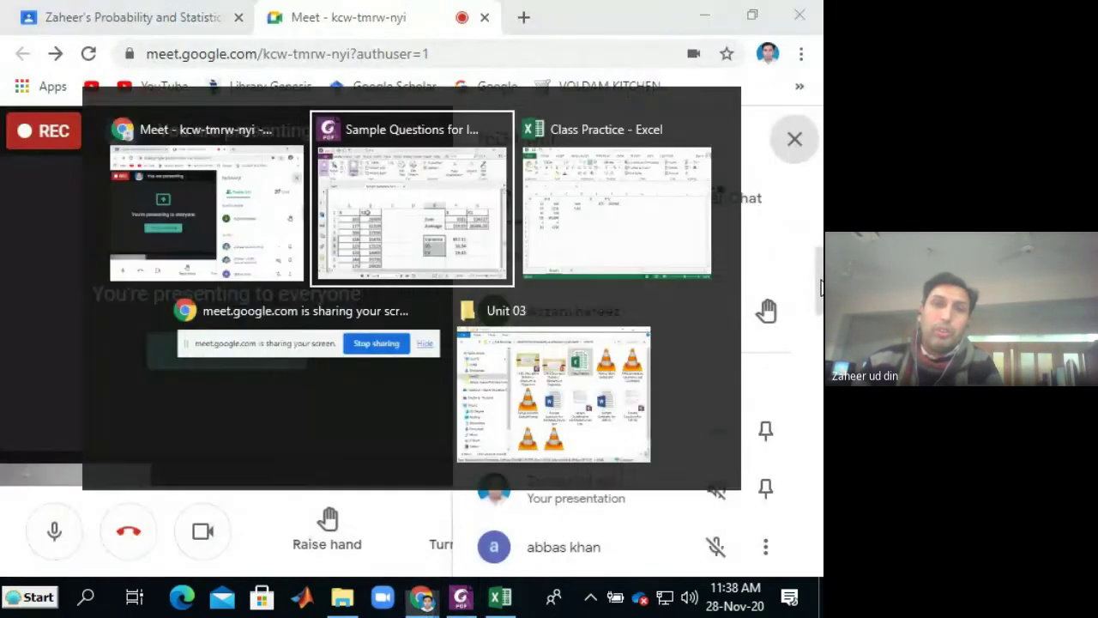
key(alt+Tab)
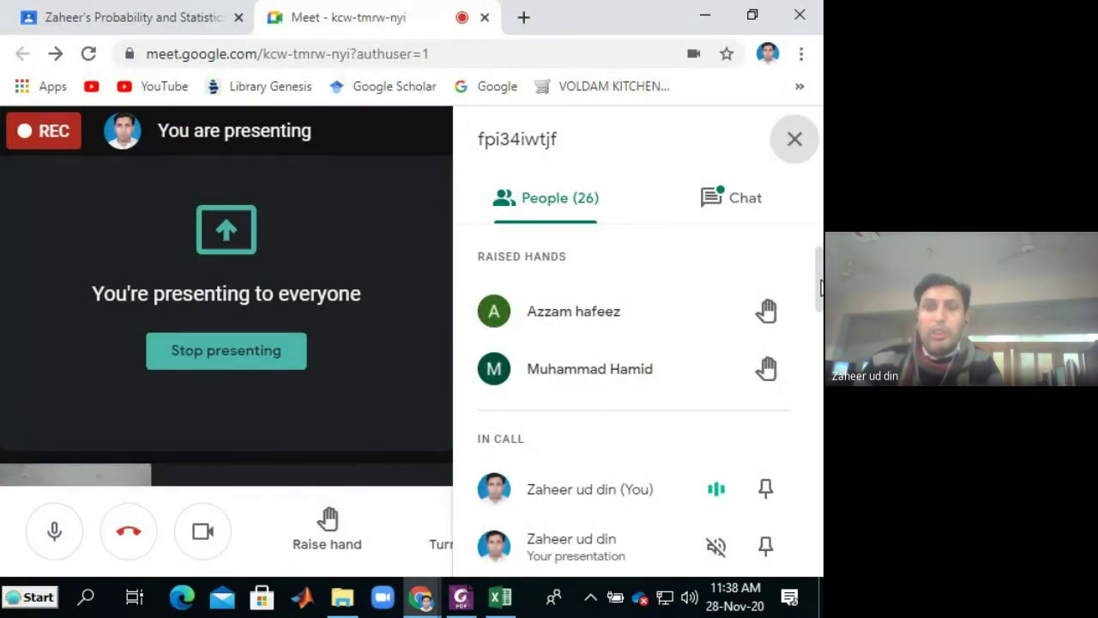
key(alt+Tab)
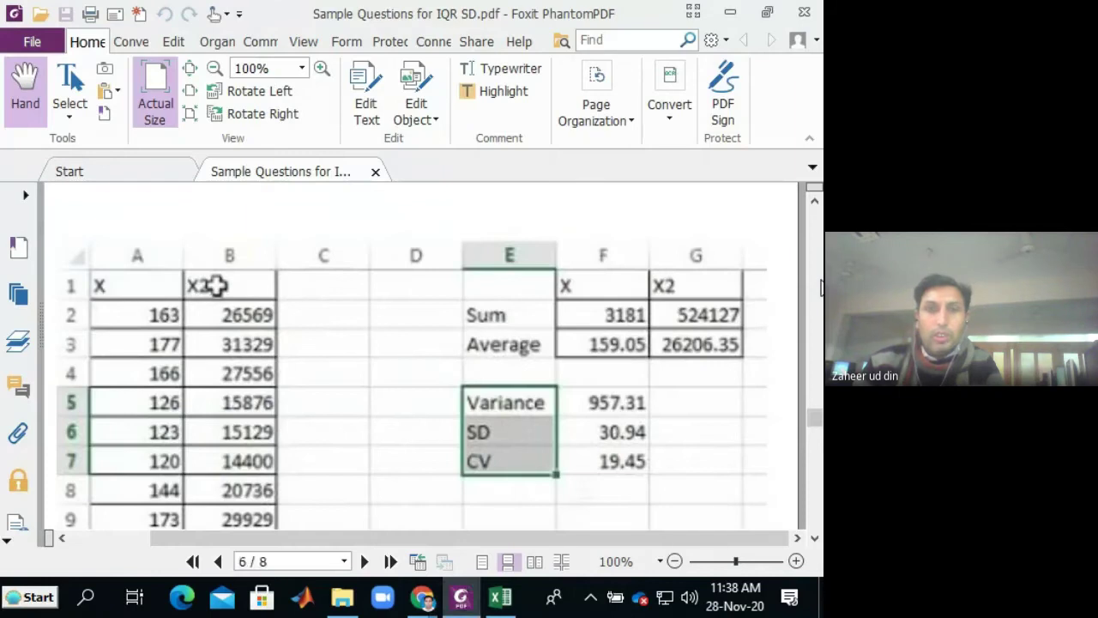
key(alt+Tab)
key(alt+Tab)
key(Tab)
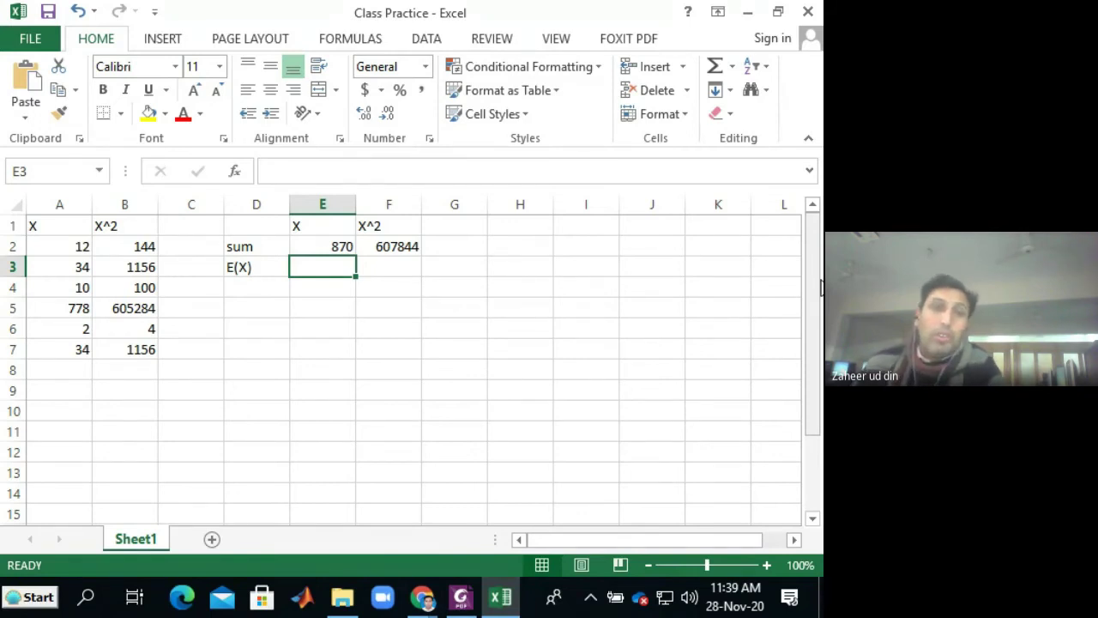
Step: Check the Google Meet call for raised hands and active speakers, and return to cell E3 in the workbook
key(alt+Tab)
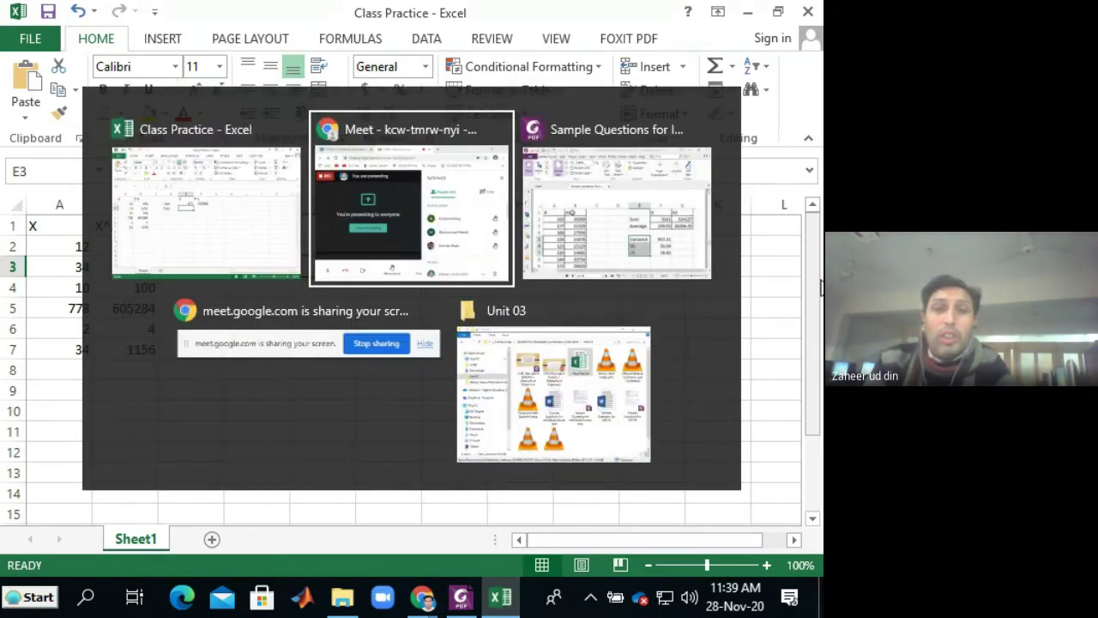
key(Tab)
key(Tab)
key(Tab)
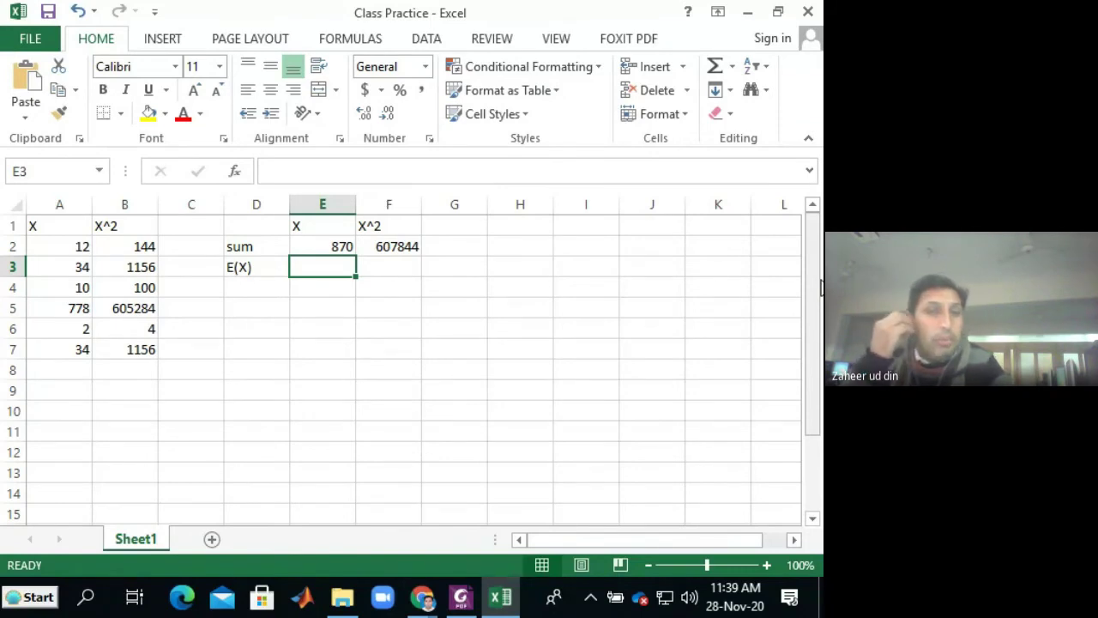
key(alt+Tab)
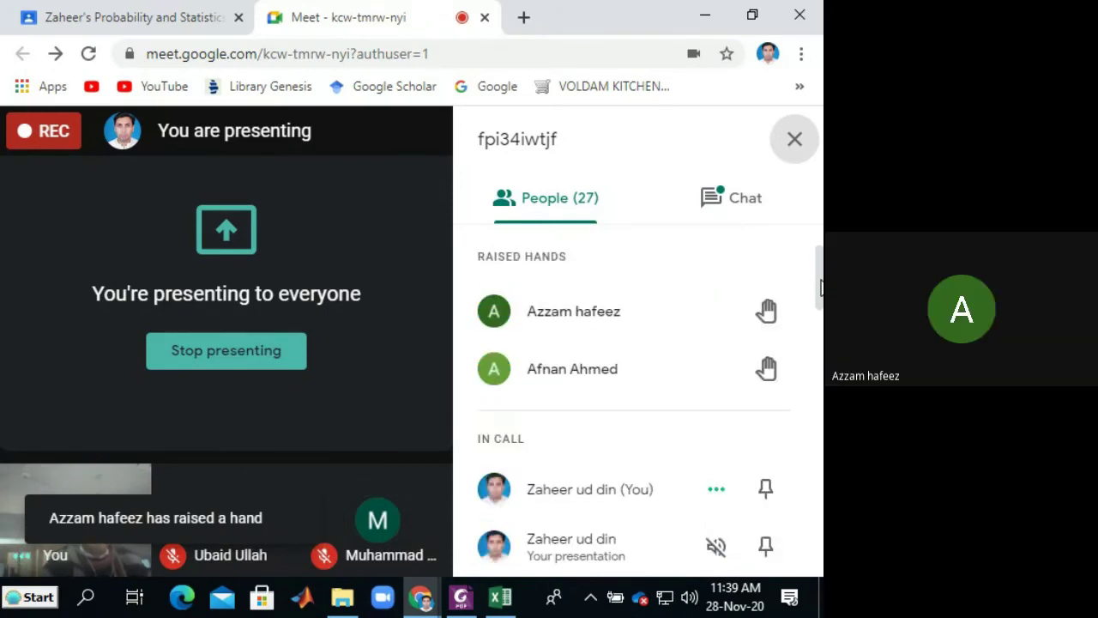
key(alt+Tab)
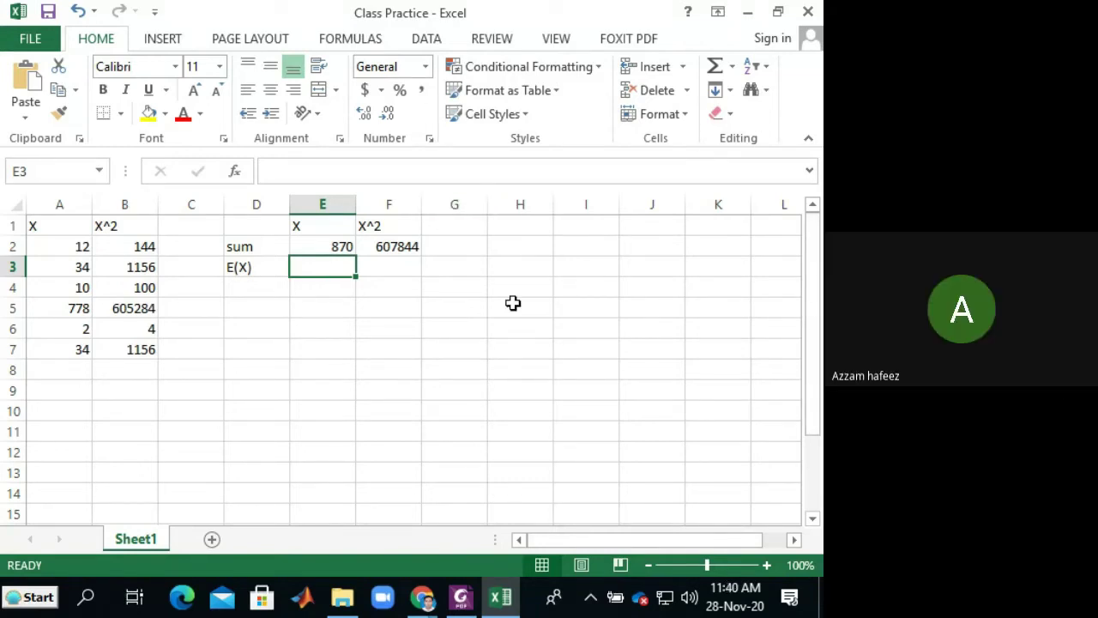
Step: Enter =E2/6 in cell E3 to calculate the expected value of X from its sum
text(=)
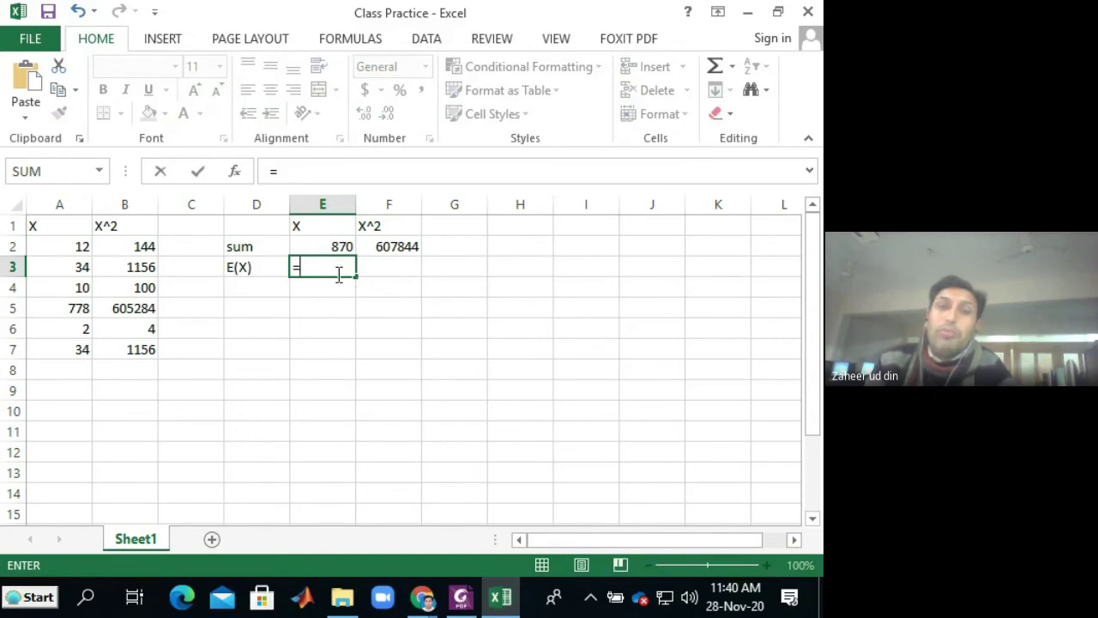
click(336, 248)
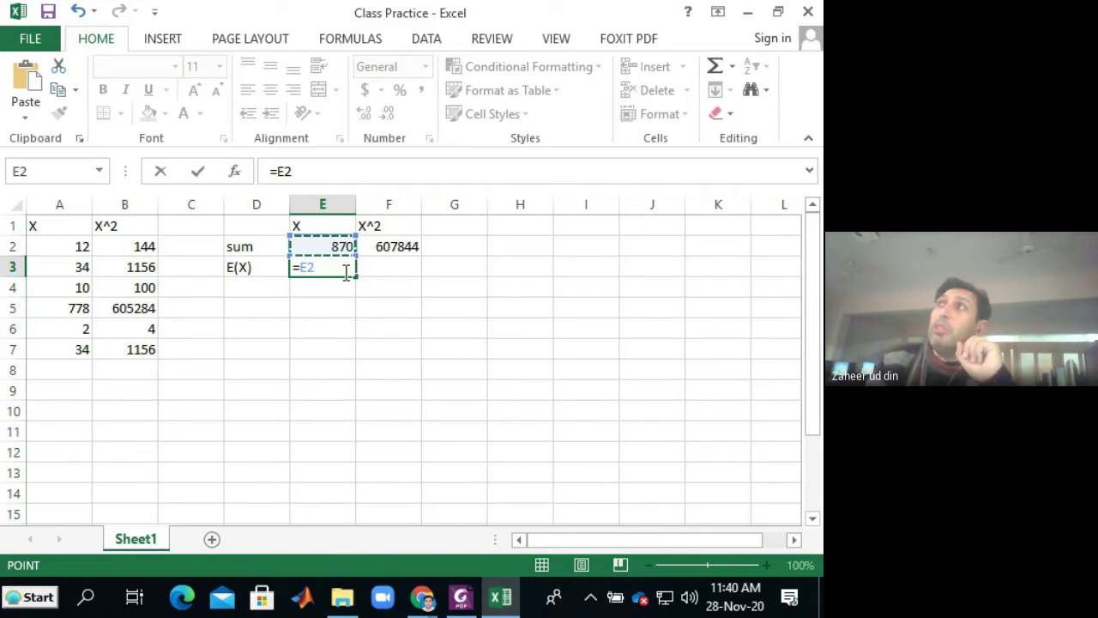
text(/)
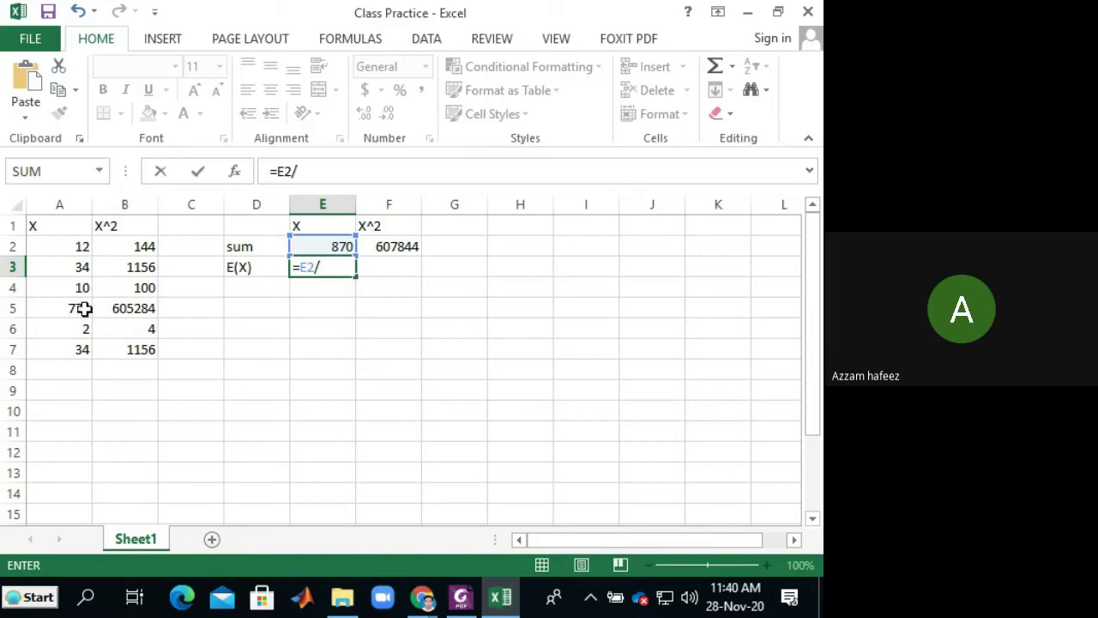
text(6)
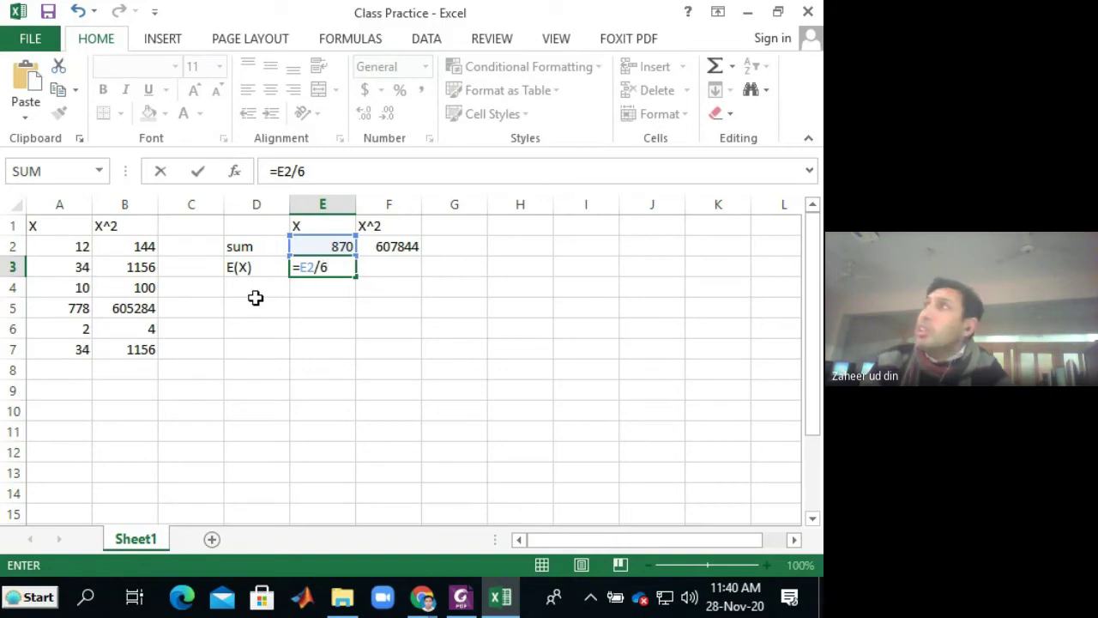
key(Return)
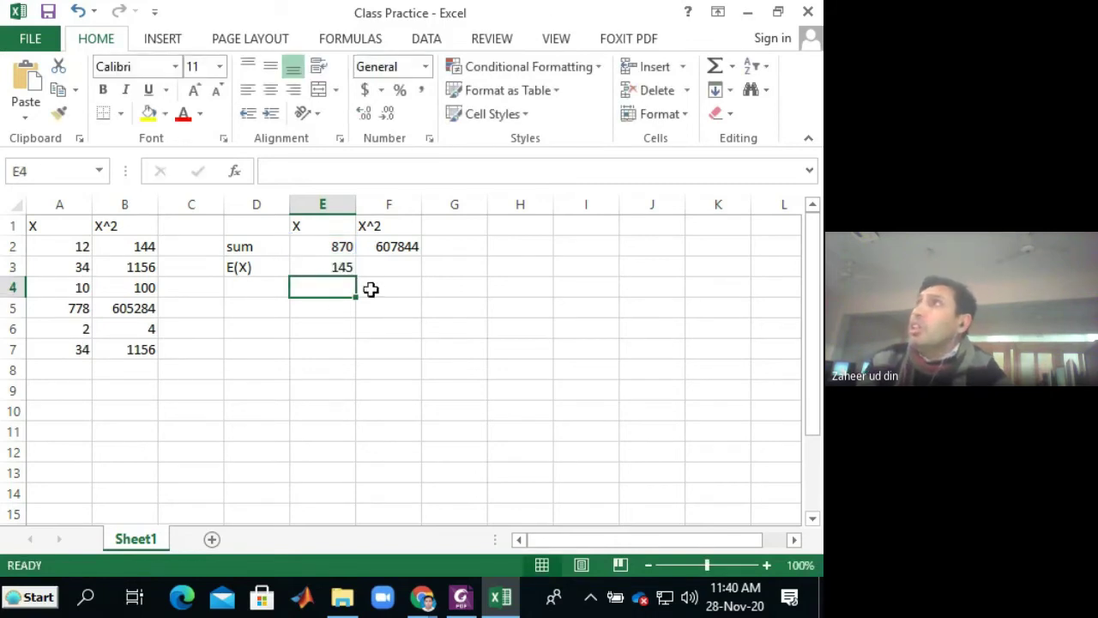
Step: Move the X^2 heading and its sum from F1:F2 of the summary table to G1:G2
click(343, 271)
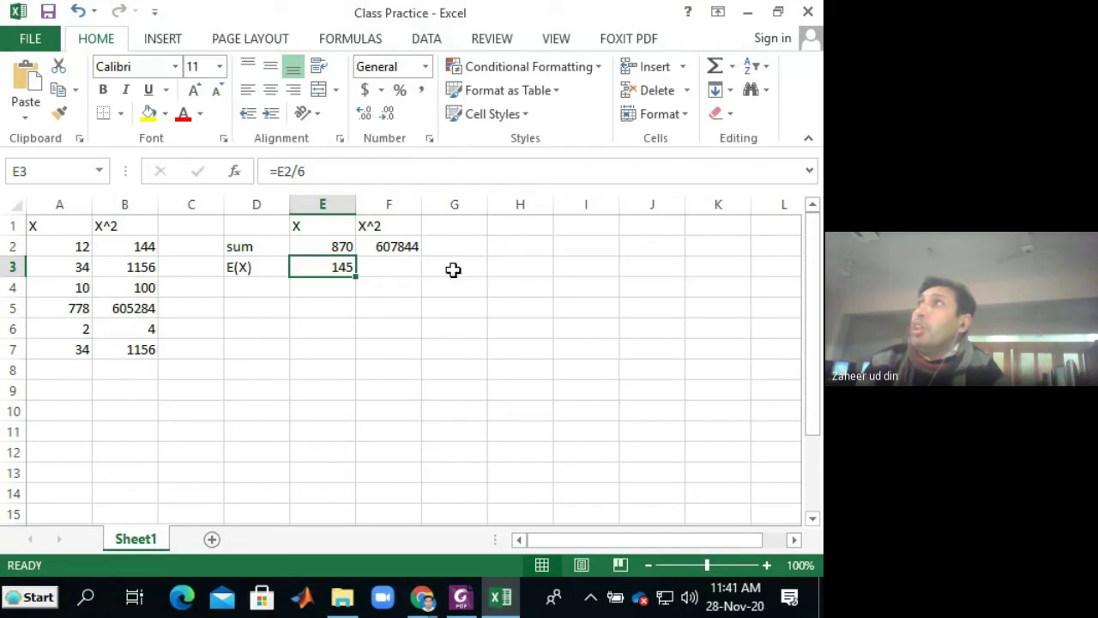
click(381, 268)
drag(381, 227, 387, 248)
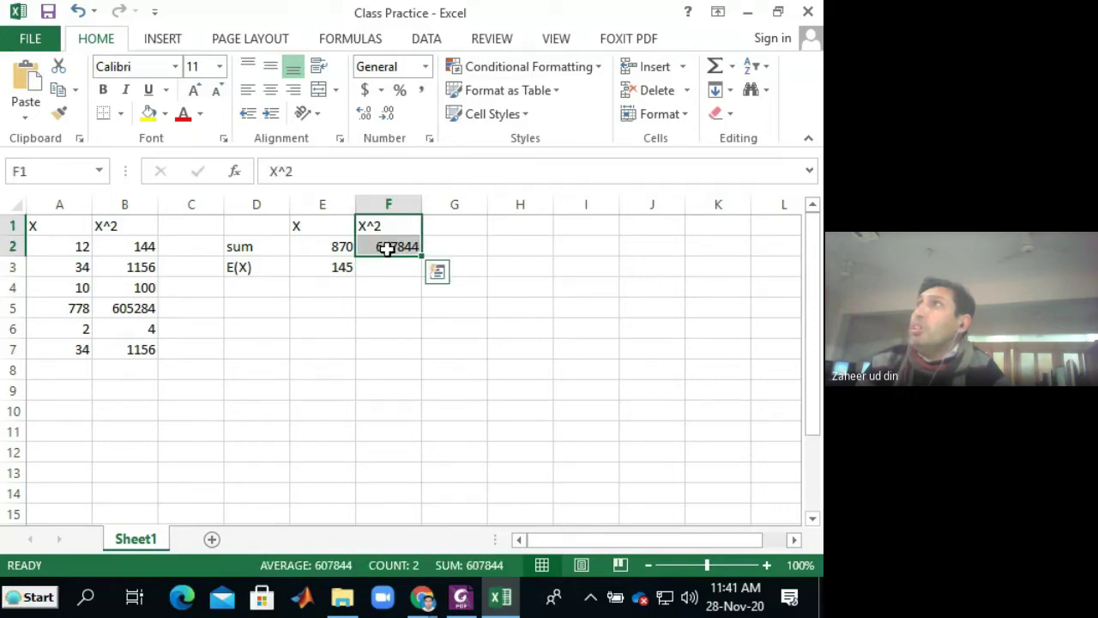
right_click(388, 248)
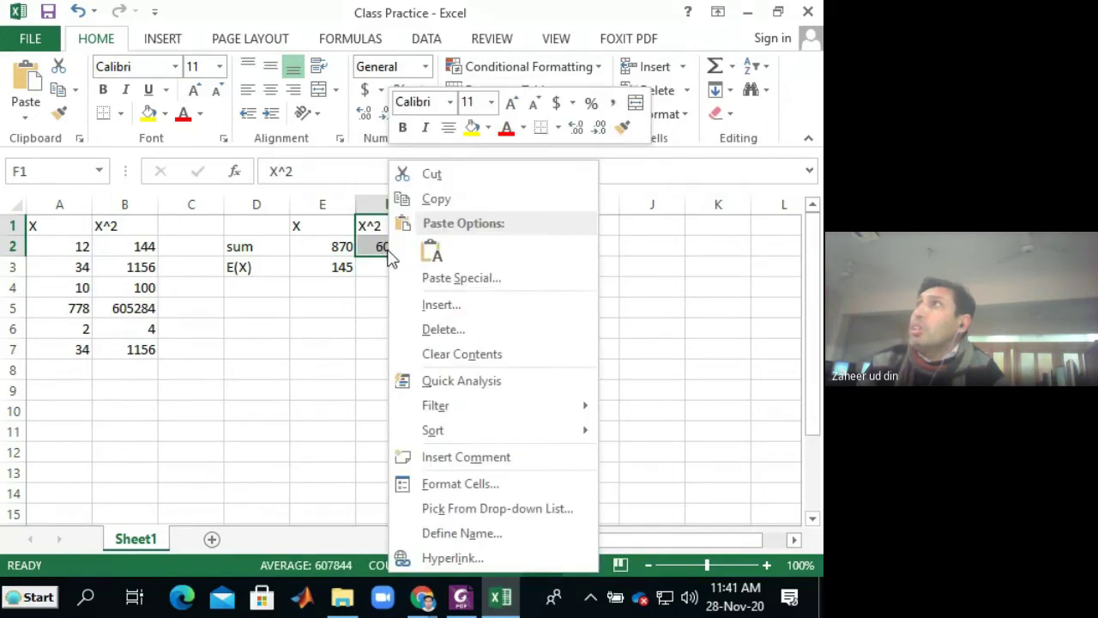
click(441, 174)
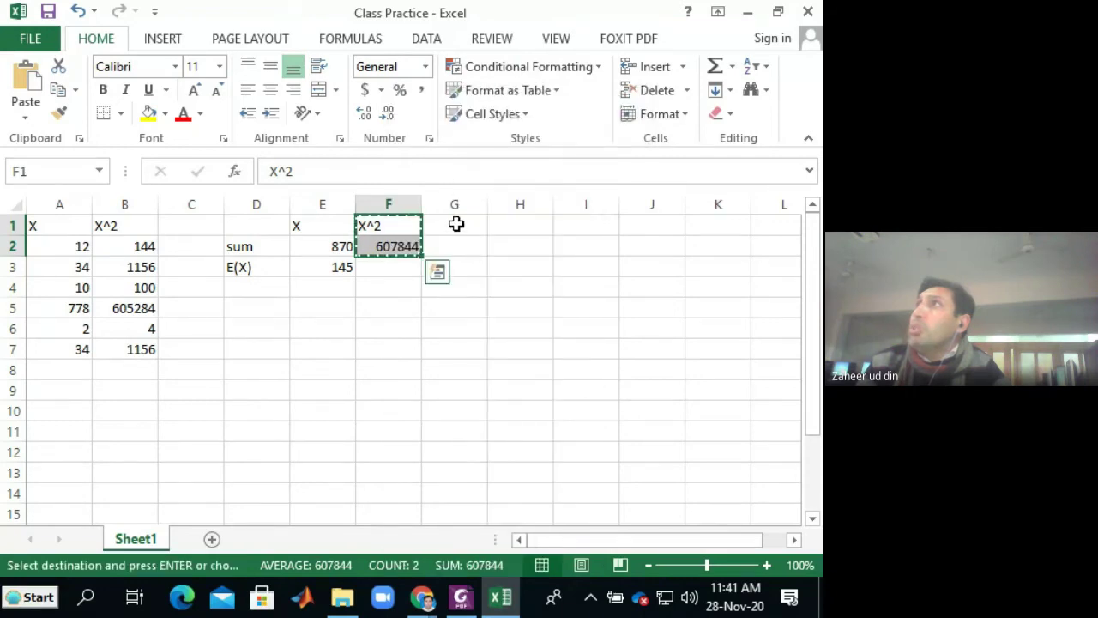
click(456, 224)
key(ctrl+v)
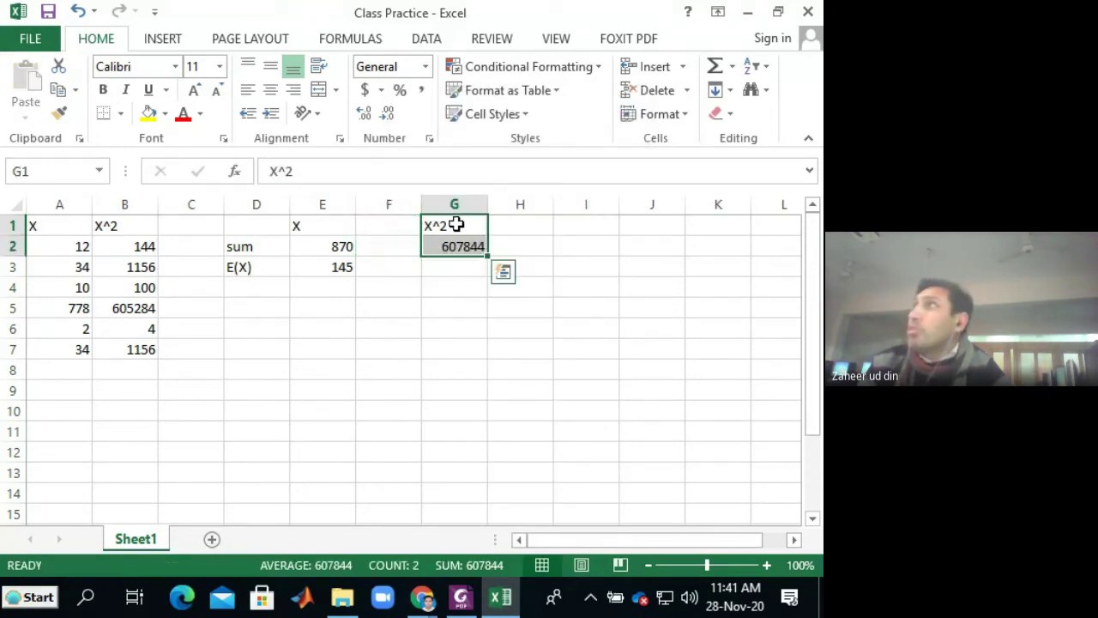
Step: Enter the label E(X^2) in cell F3, beside the expected value of X
click(411, 267)
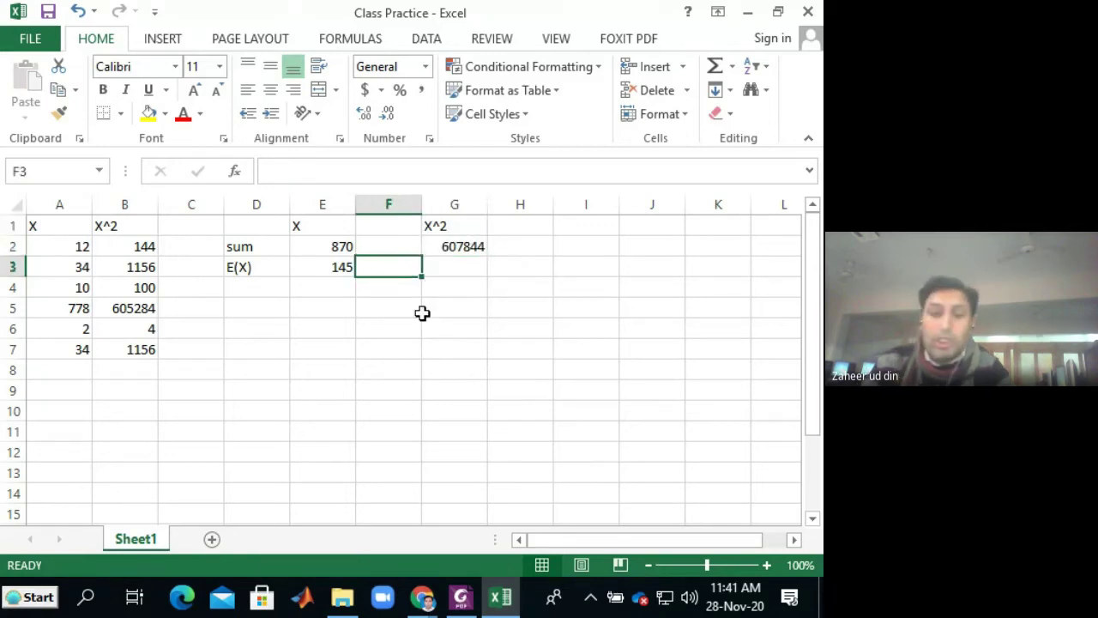
text(E)
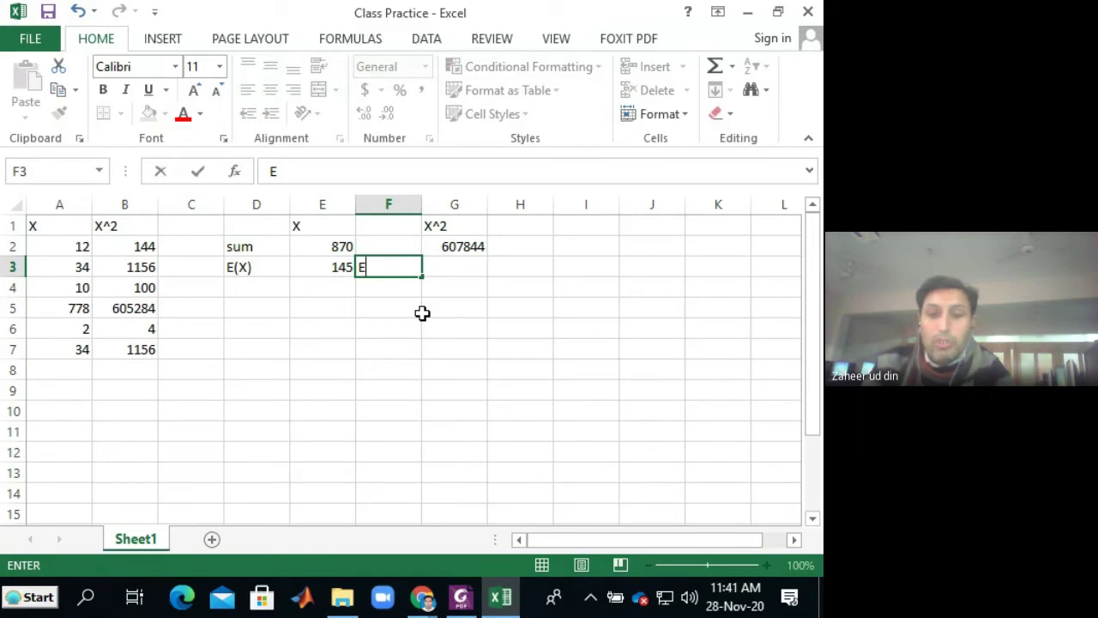
text(())
key(Left)
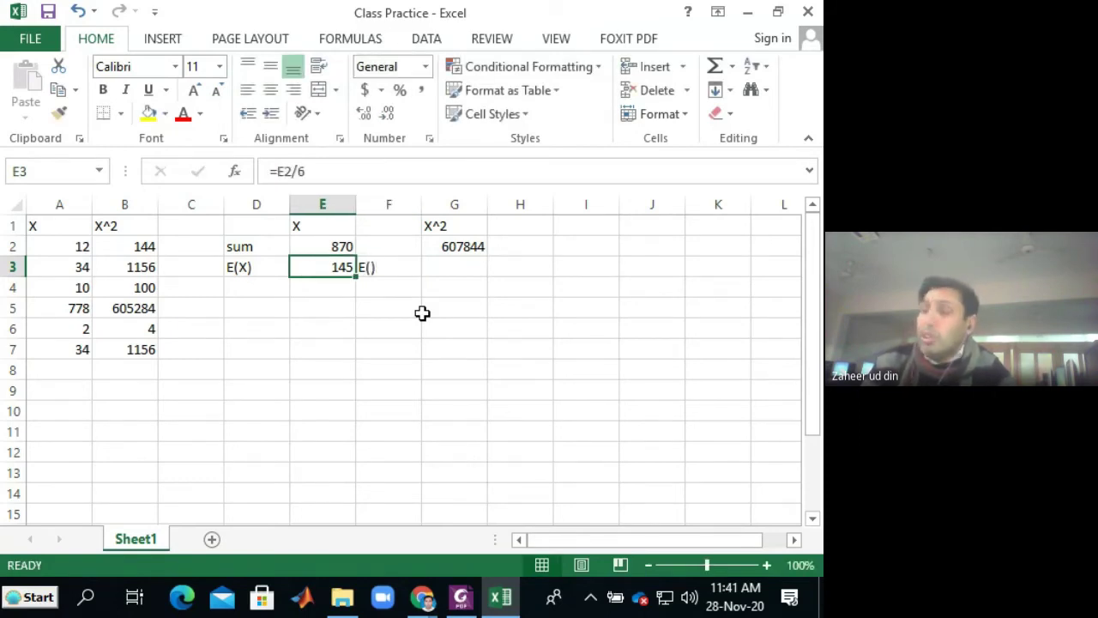
key(Right)
key(BackSpace)
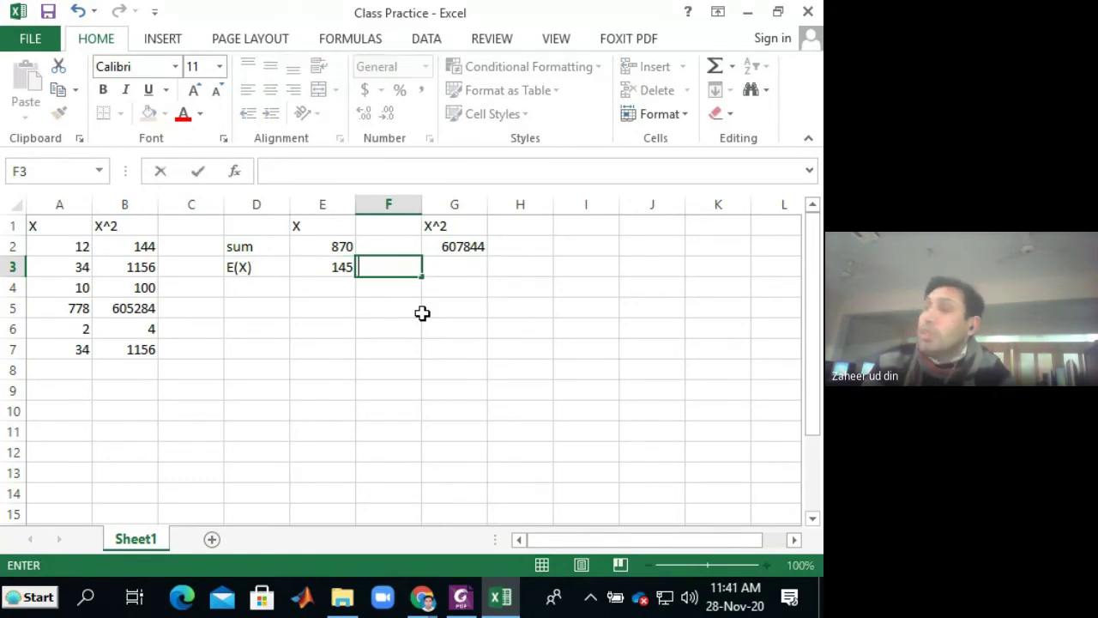
text(E(X)
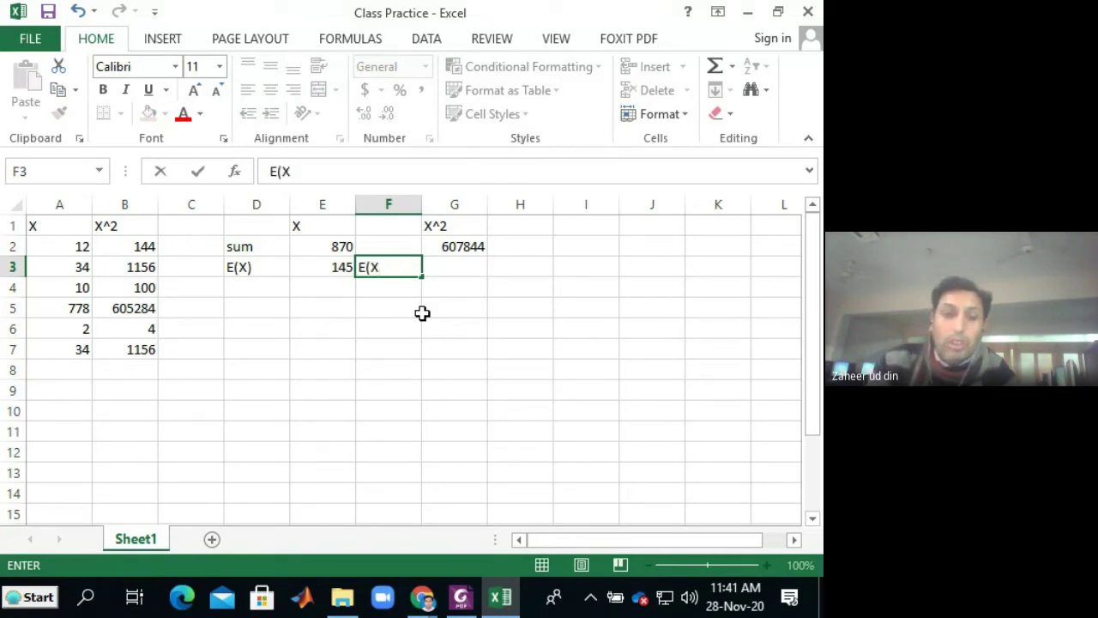
text(^2)
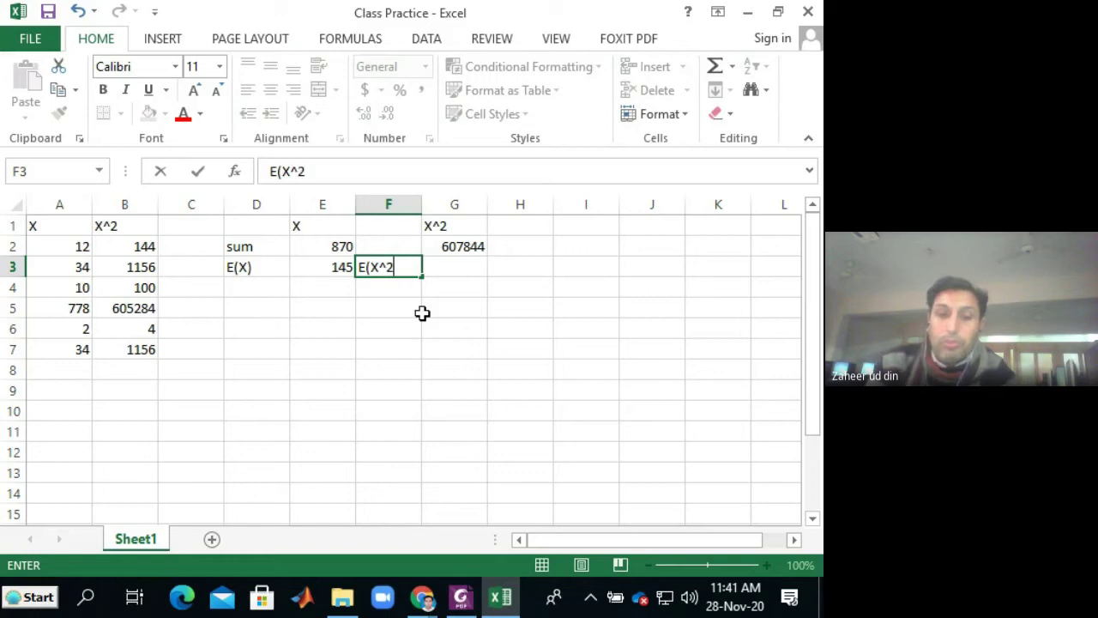
text())
key(Return)
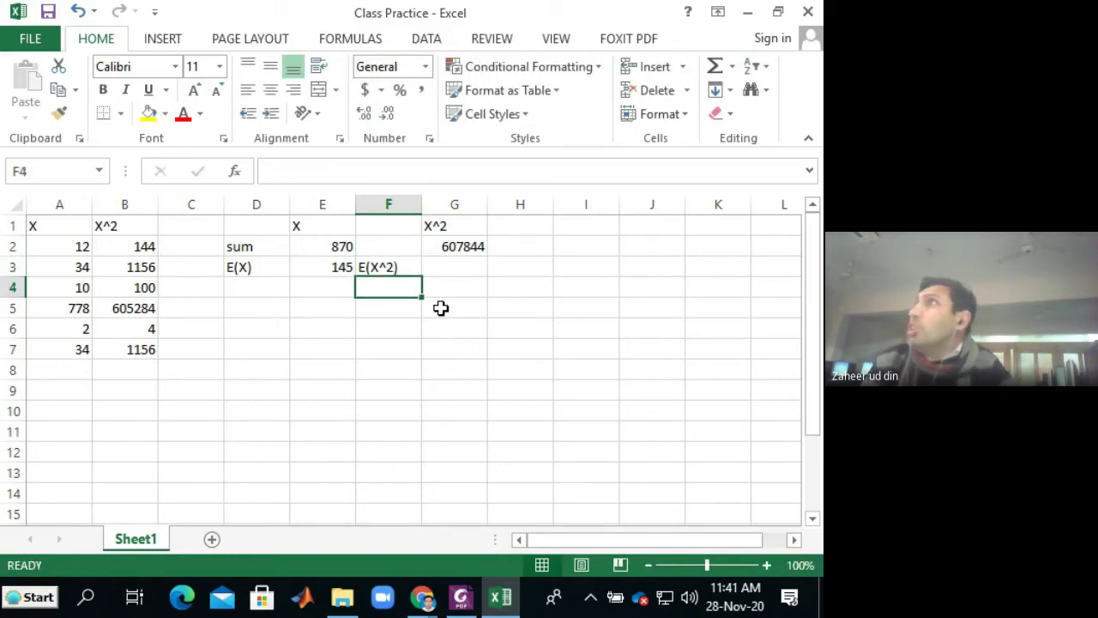
Step: Select cell G3, check the raised hands in the Google Meet call, and return to the Excel workbook
click(457, 268)
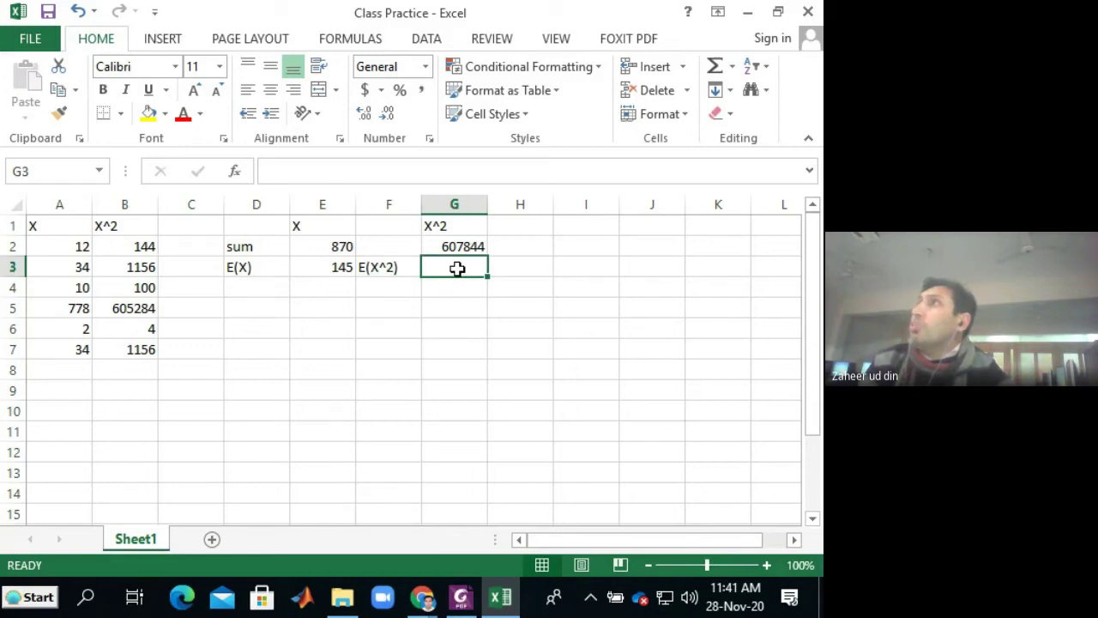
key(alt+Tab)
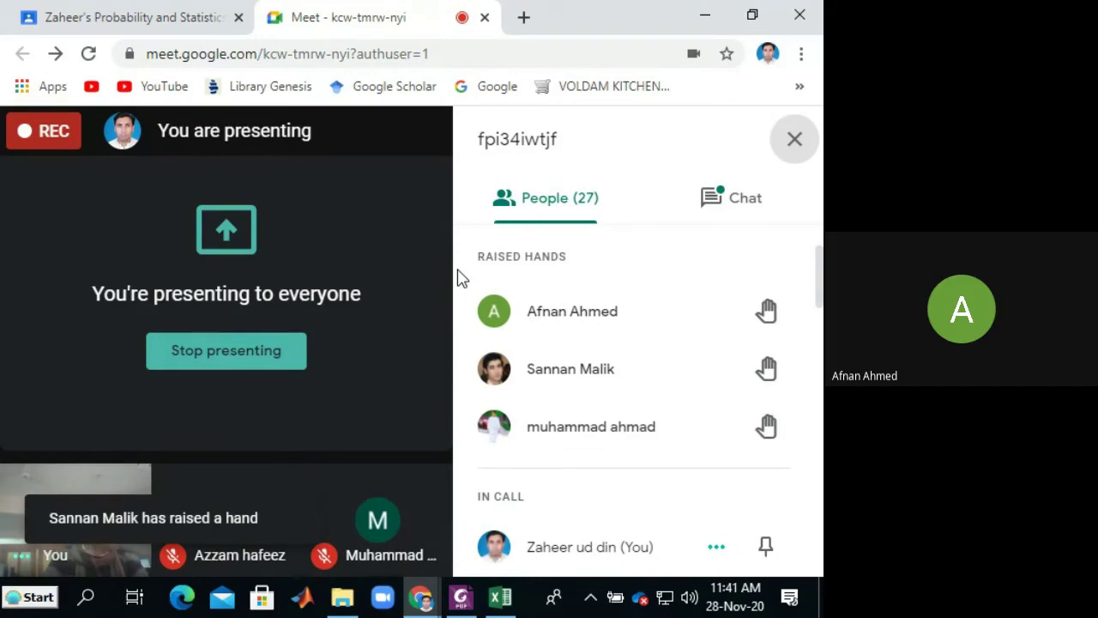
key(alt+Tab)
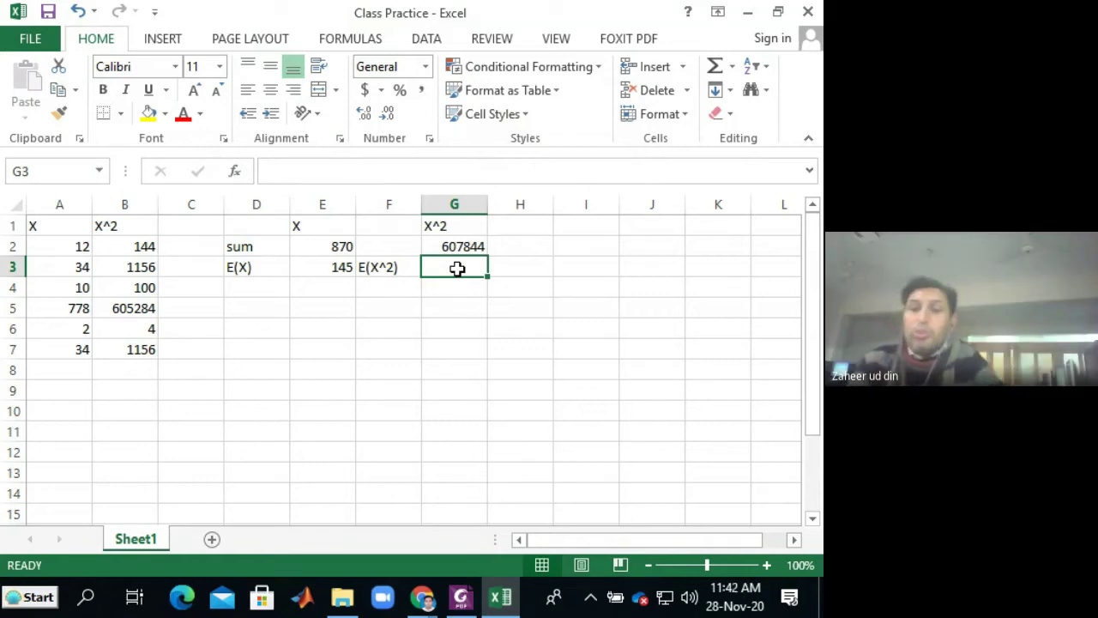
Step: Enter =G2/6 in cell G3 to calculate the expected value of X^2 from its sum
text(=)
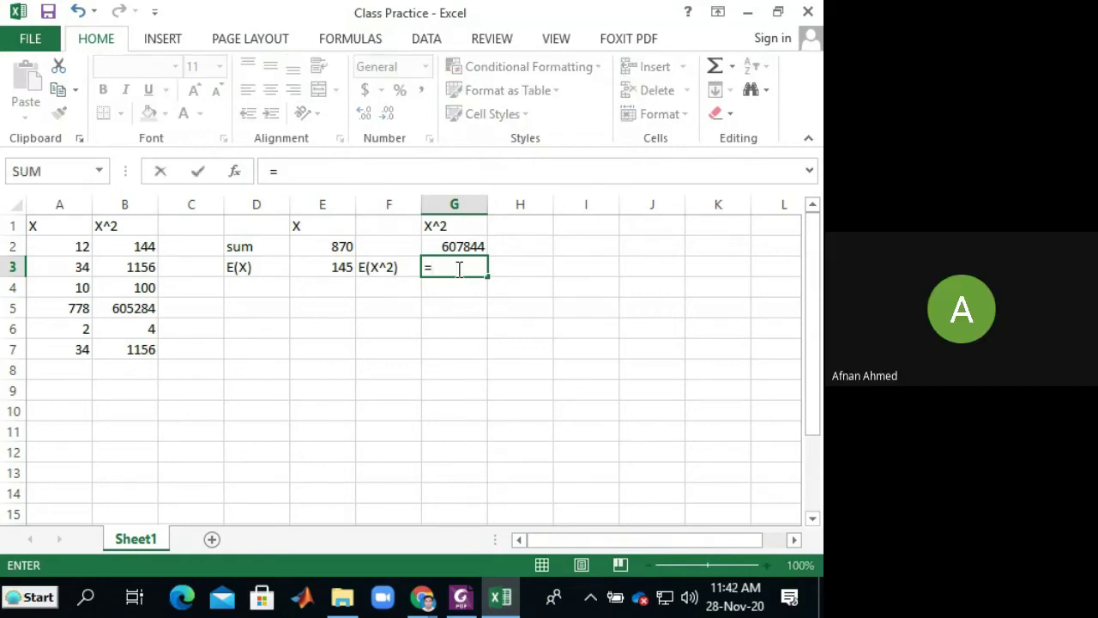
click(461, 246)
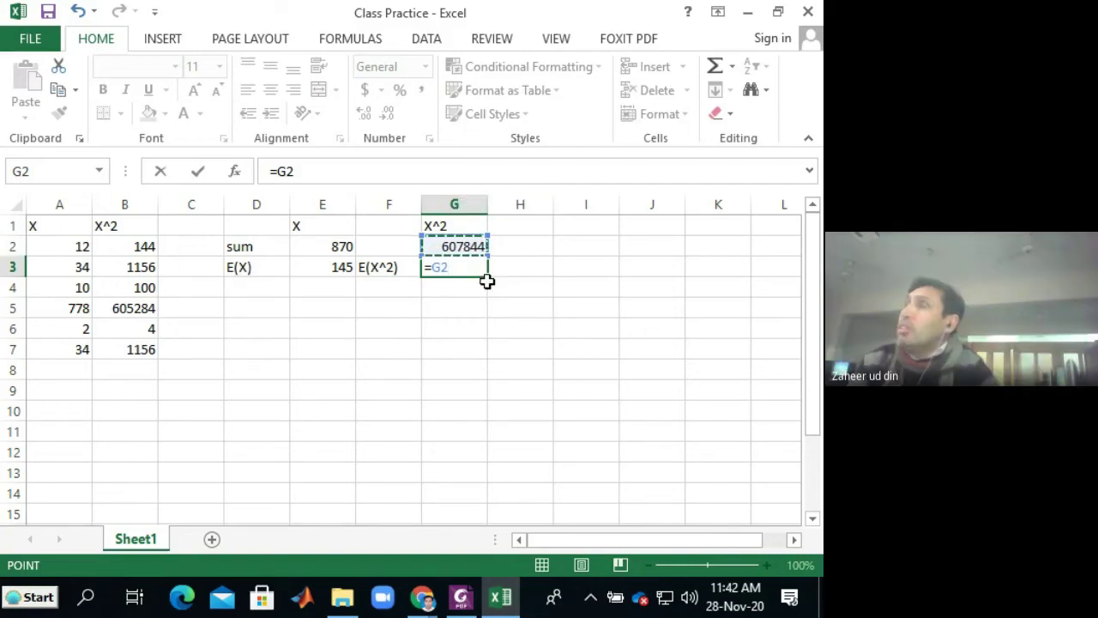
text(/)
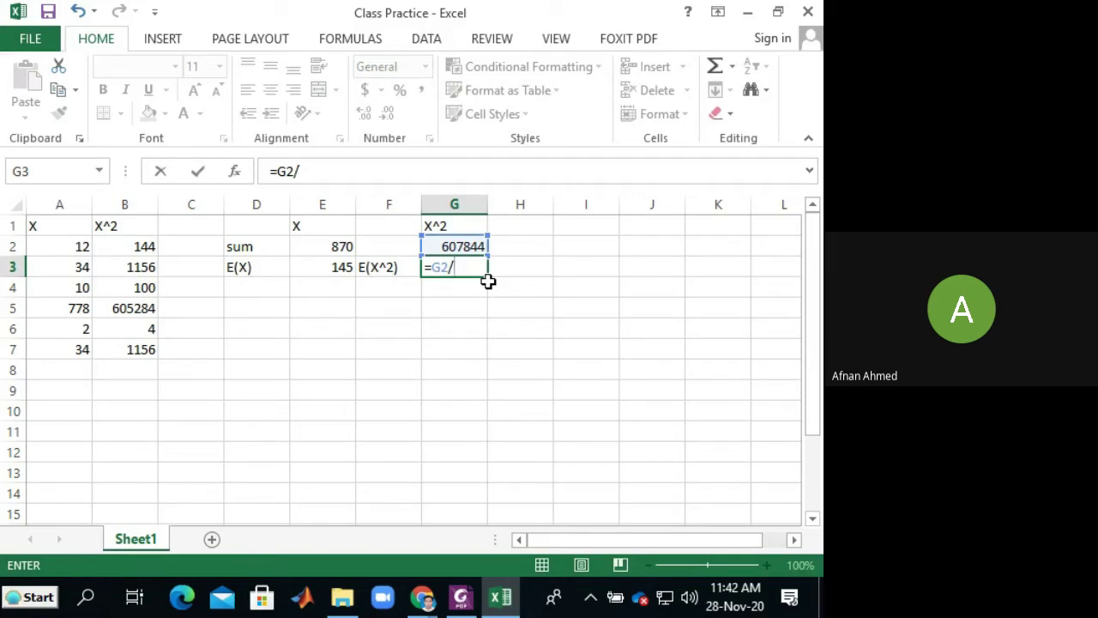
text(6)
key(Return)
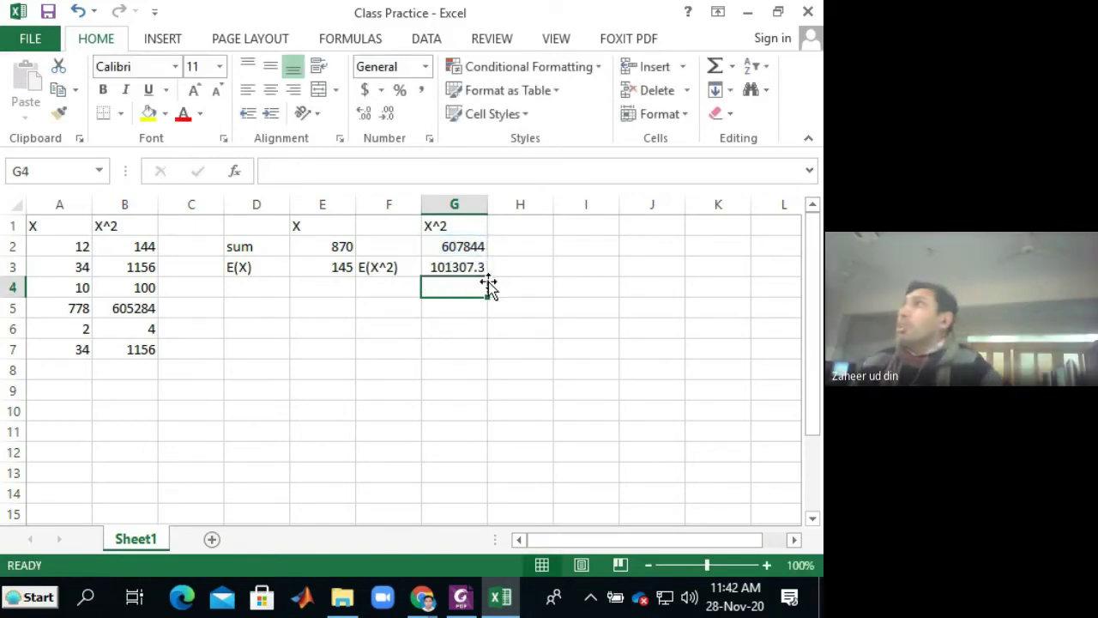
click(437, 266)
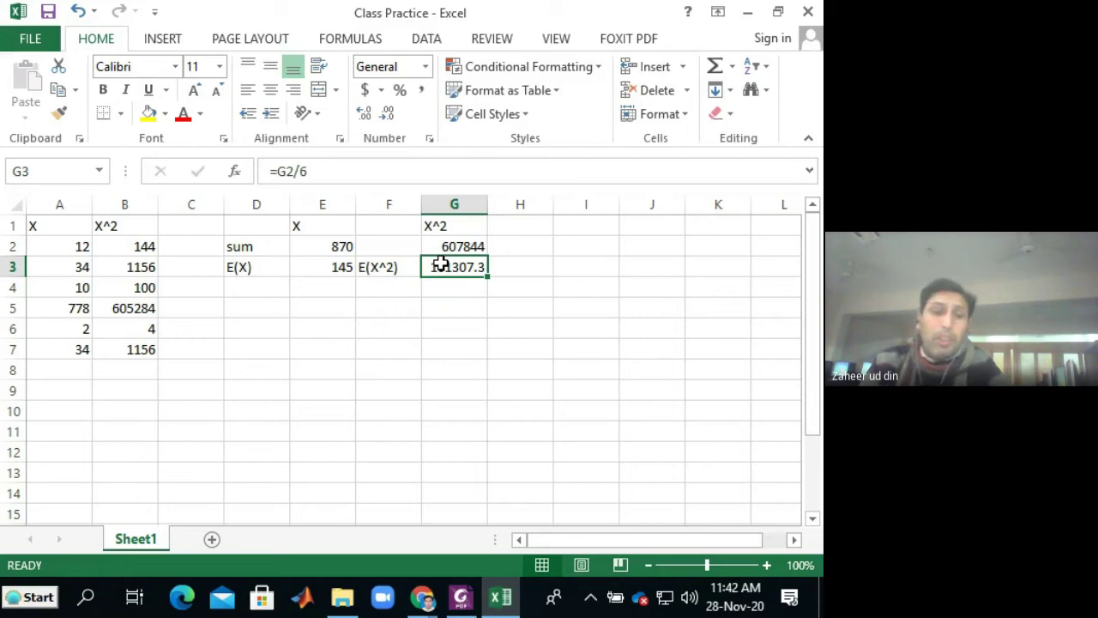
Step: Switch to the Google Meet call, look through the raised hands and participant list, and go back to the Excel workbook
key(alt+Tab)
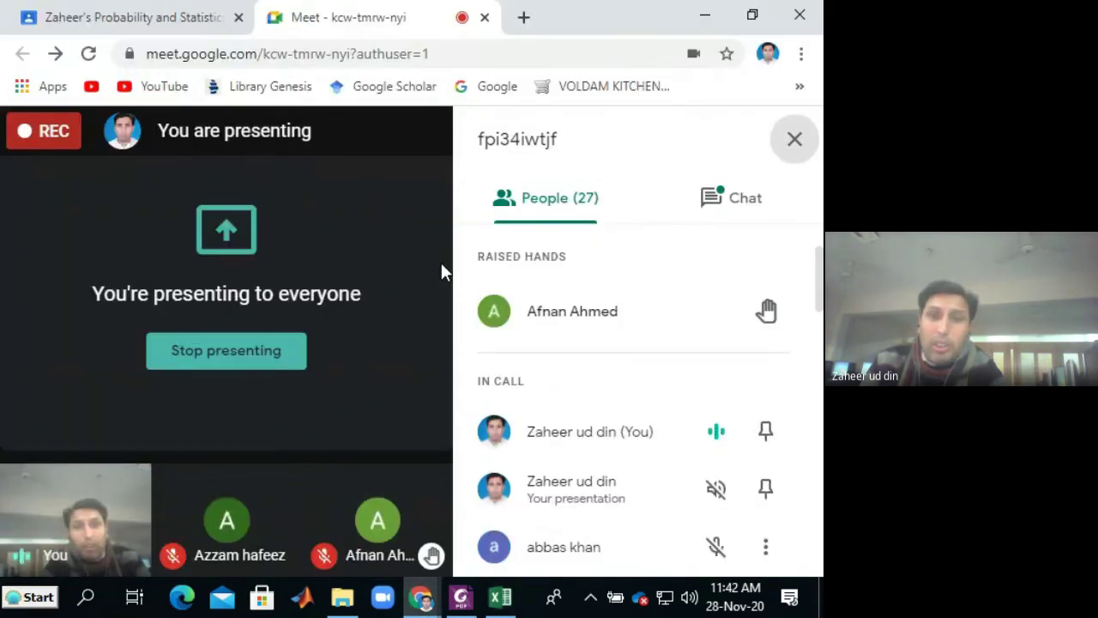
drag(819, 295, 820, 300)
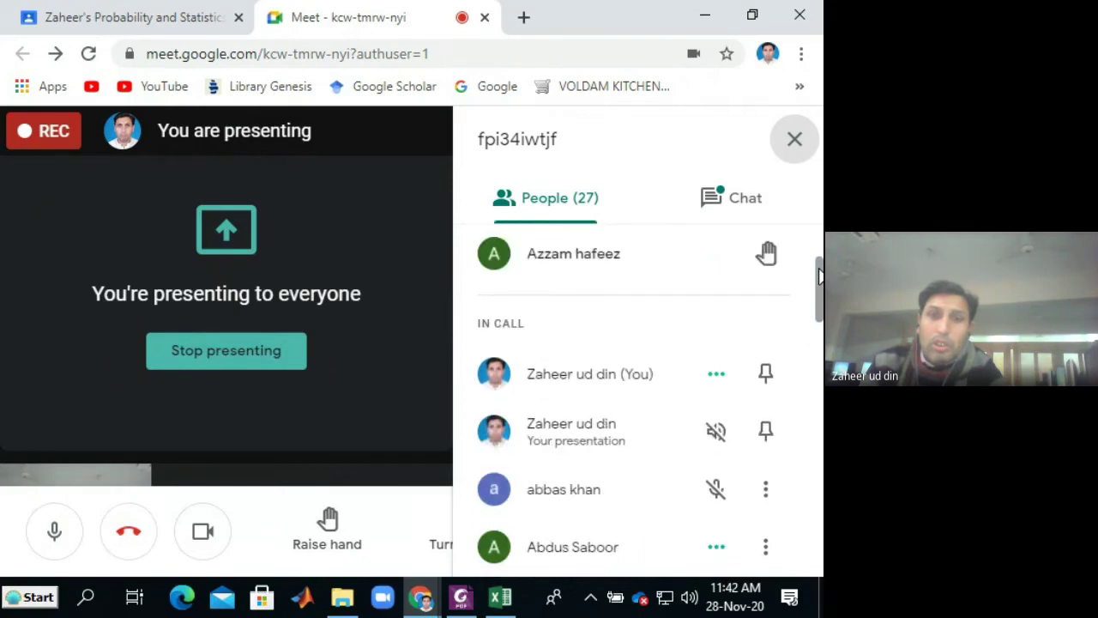
scroll(820, 266, down, 2)
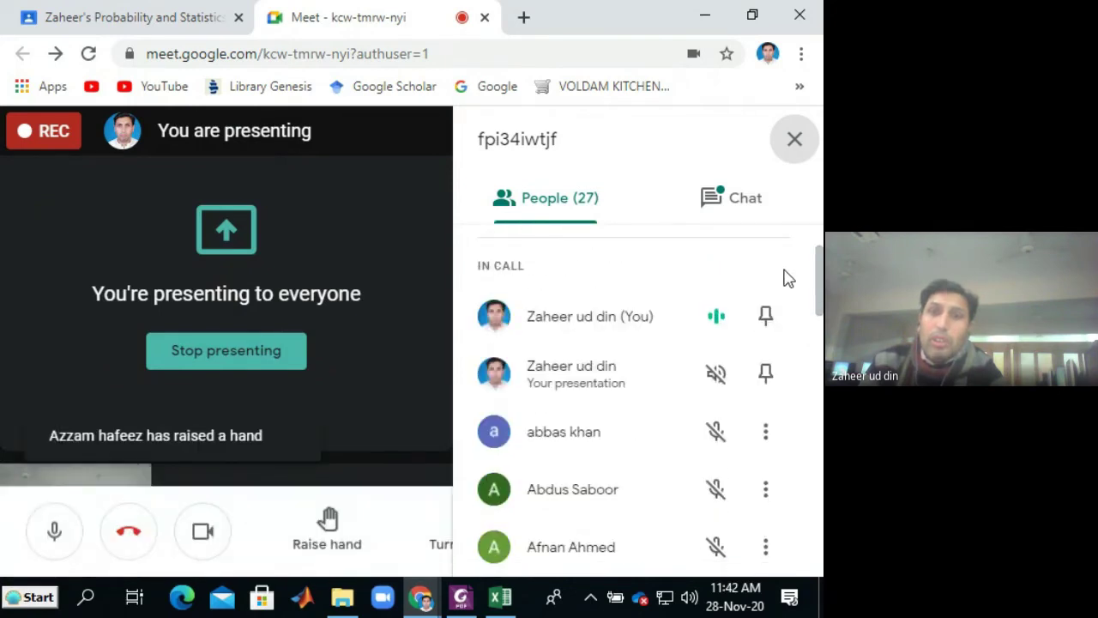
drag(819, 278, 819, 252)
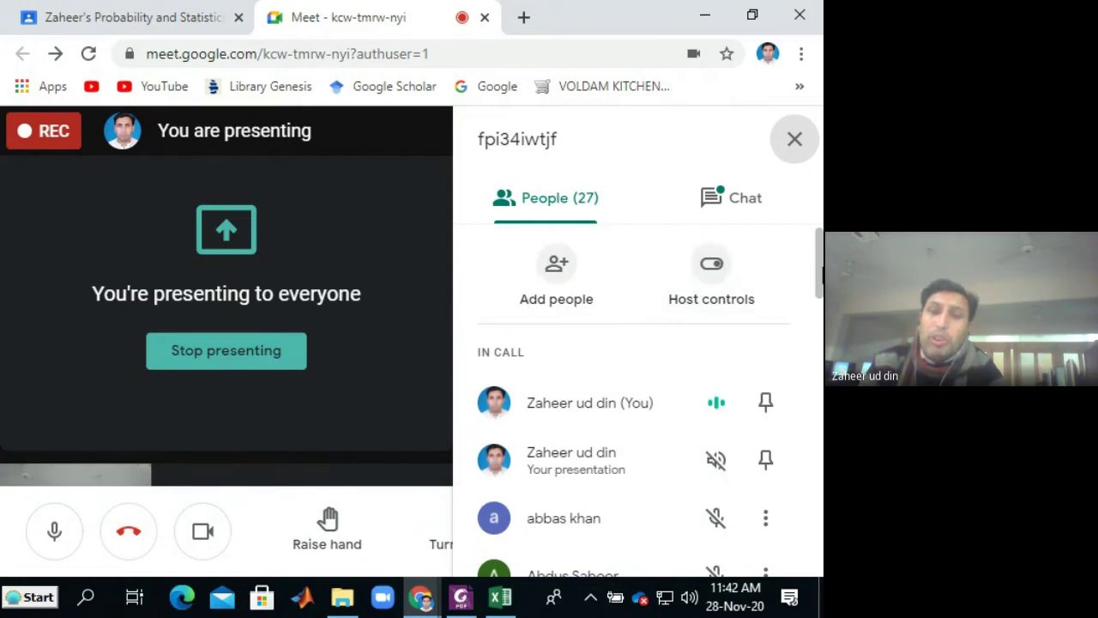
key(alt+Tab)
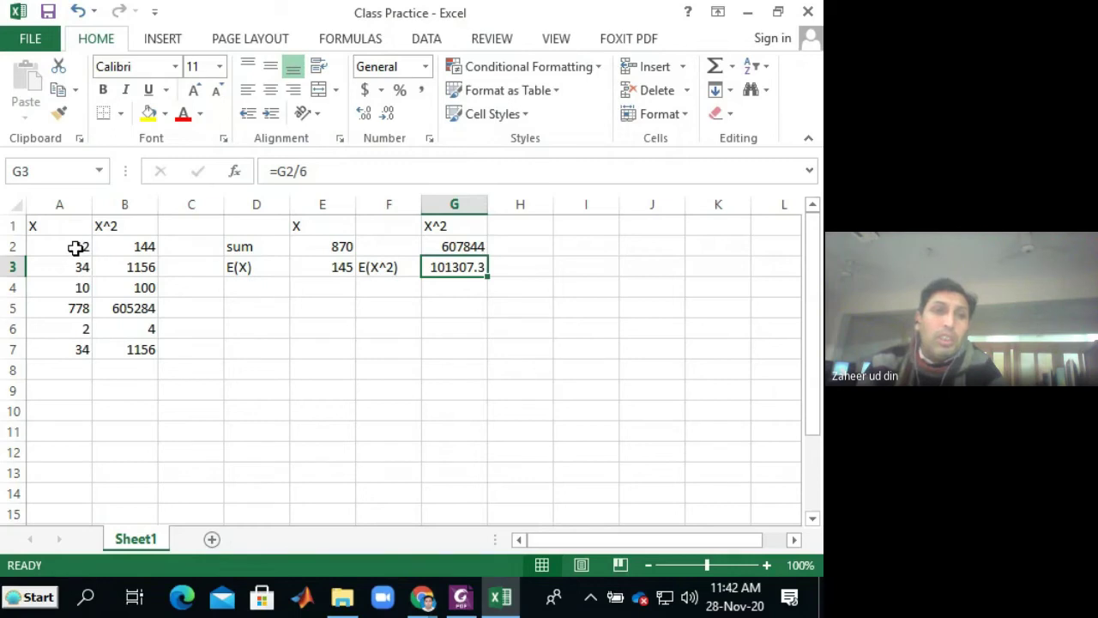
Step: Highlight the X values in A2:A7 and enter the label "no of obs" in cell E8
drag(78, 246, 79, 343)
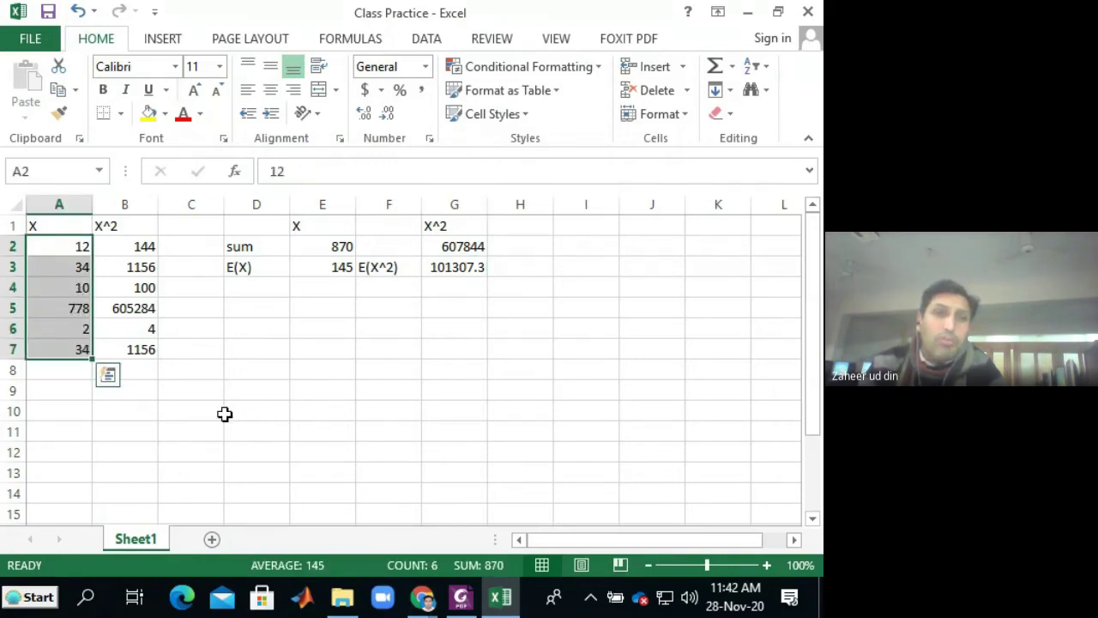
click(226, 412)
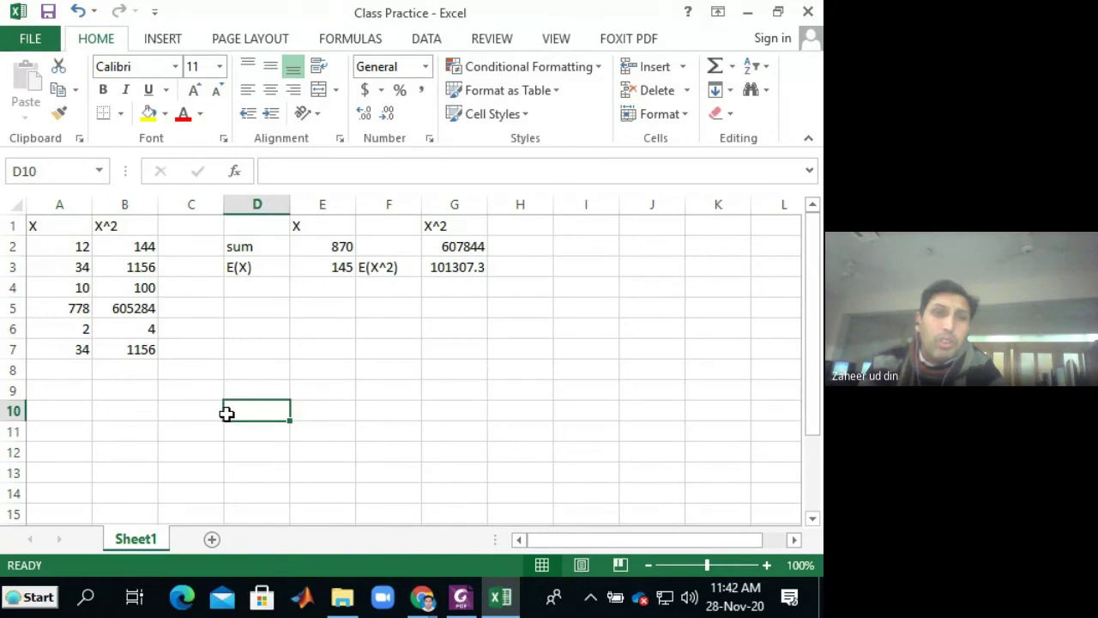
click(309, 374)
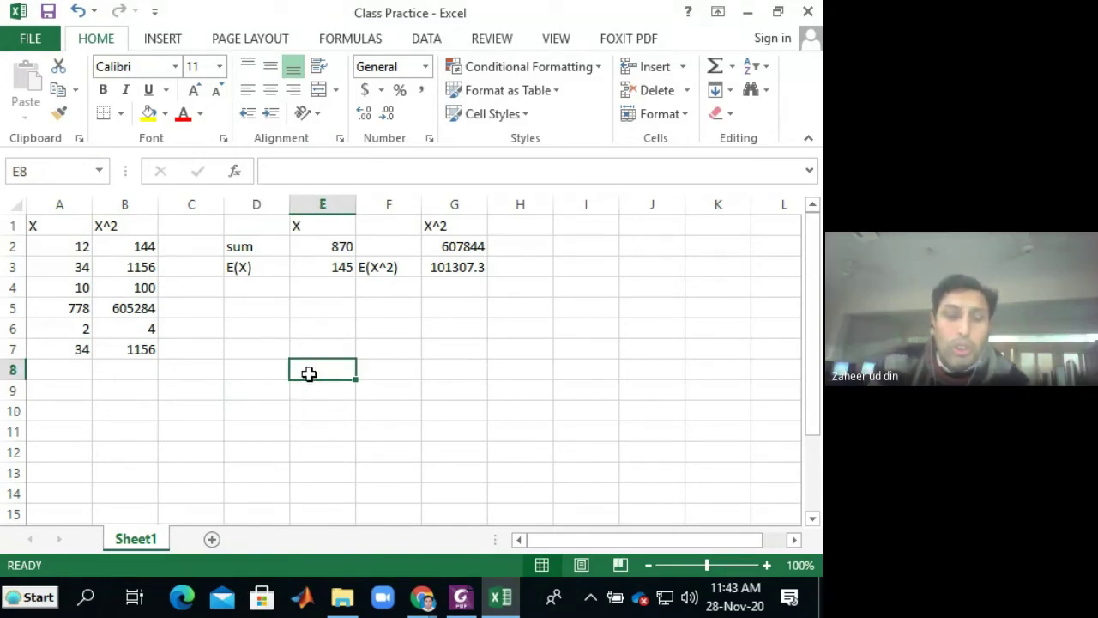
text(cou)
key(BackSpace)
key(BackSpace)
key(BackSpace)
text(n)
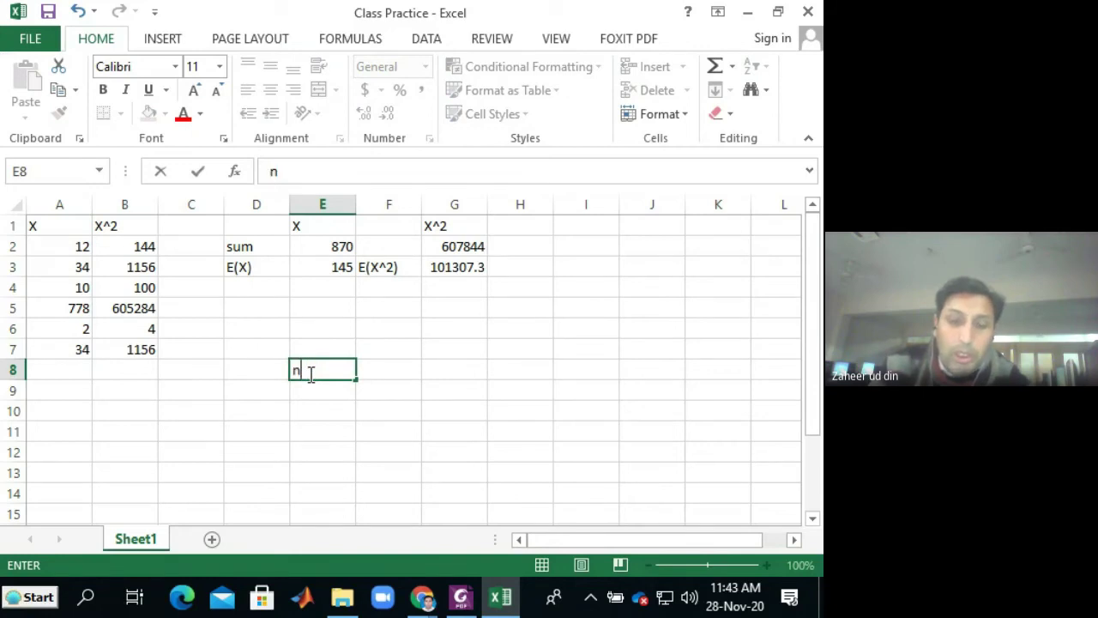
text(o of o)
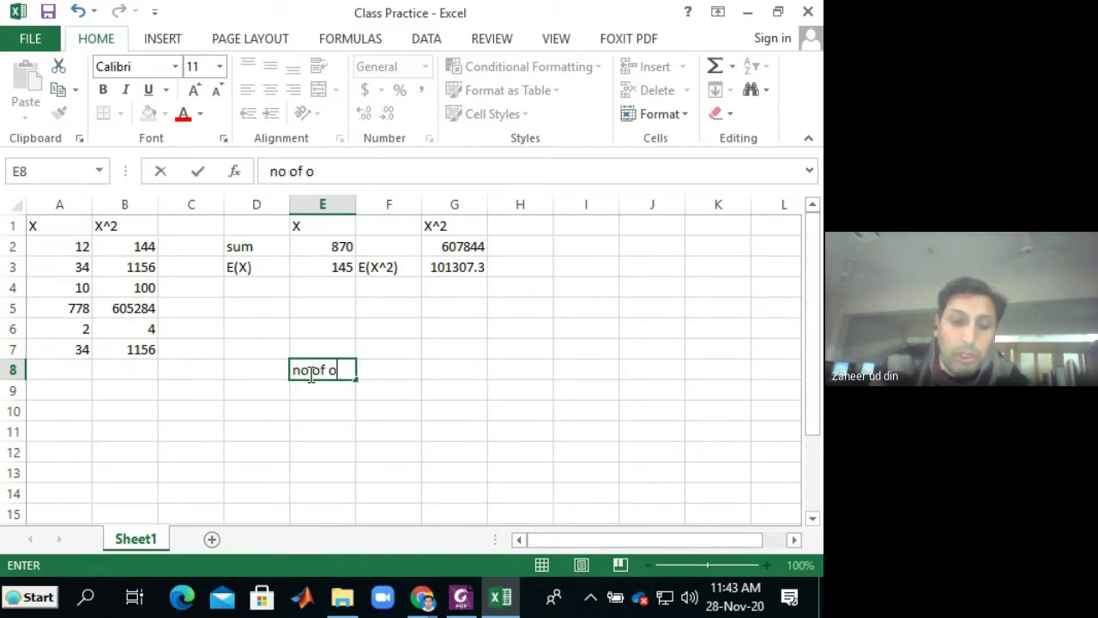
text(bs)
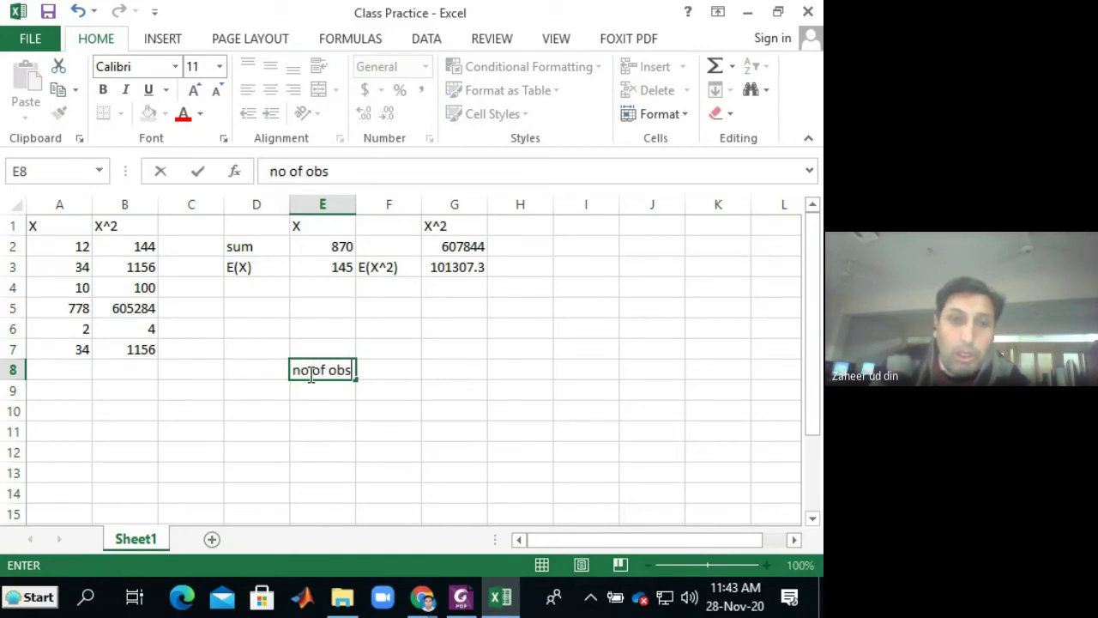
Step: Enter =COUNT(A2:A7) in cell F8 to count the number of X observations
click(378, 370)
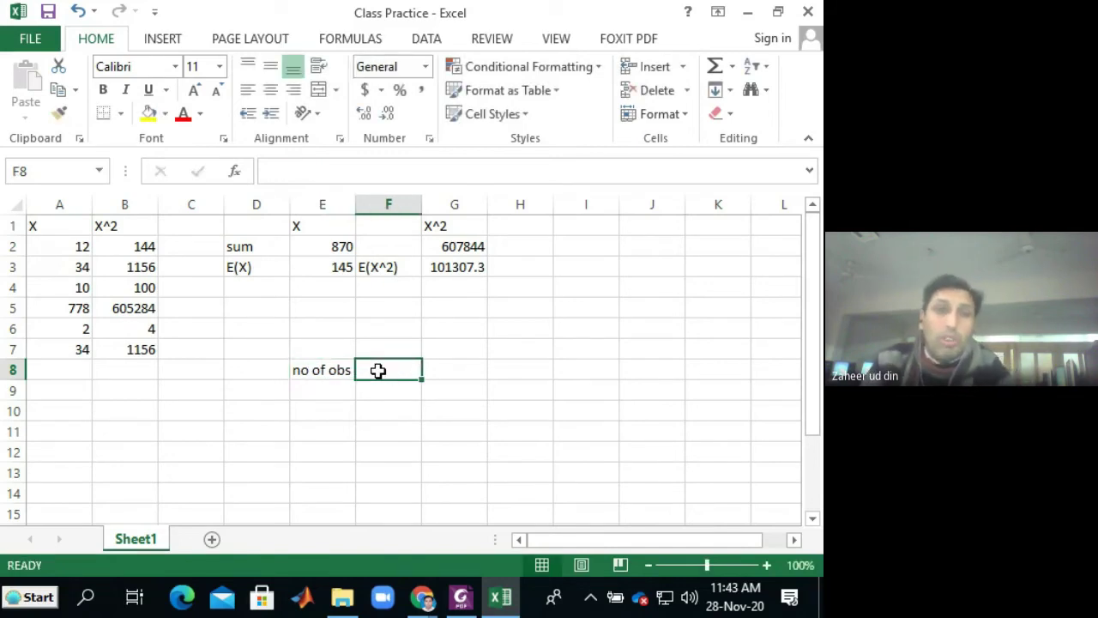
text(=)
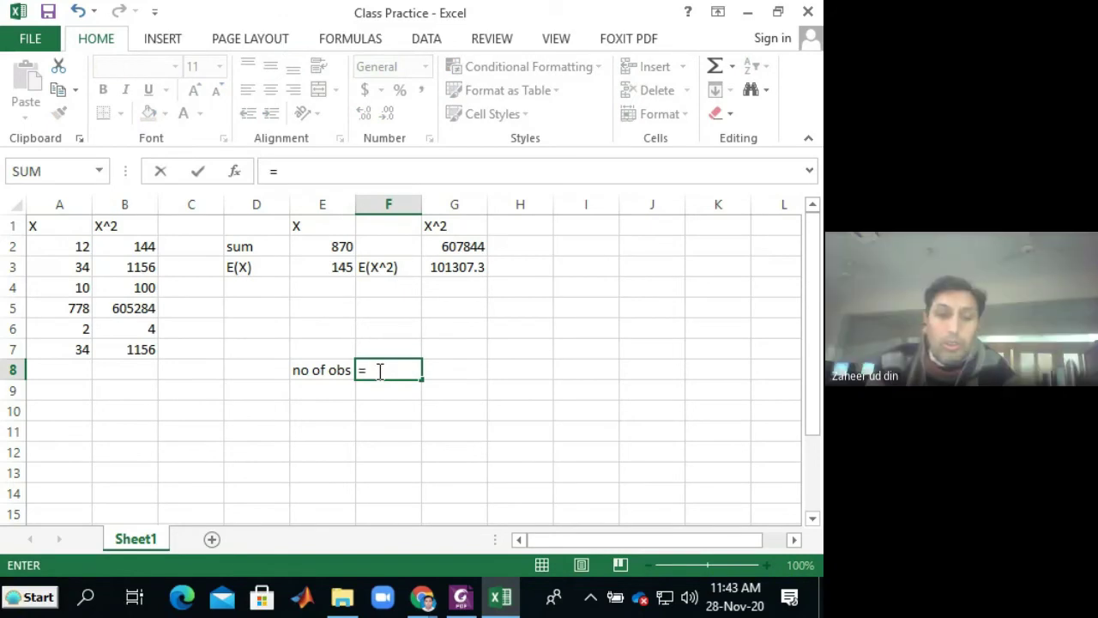
text(co)
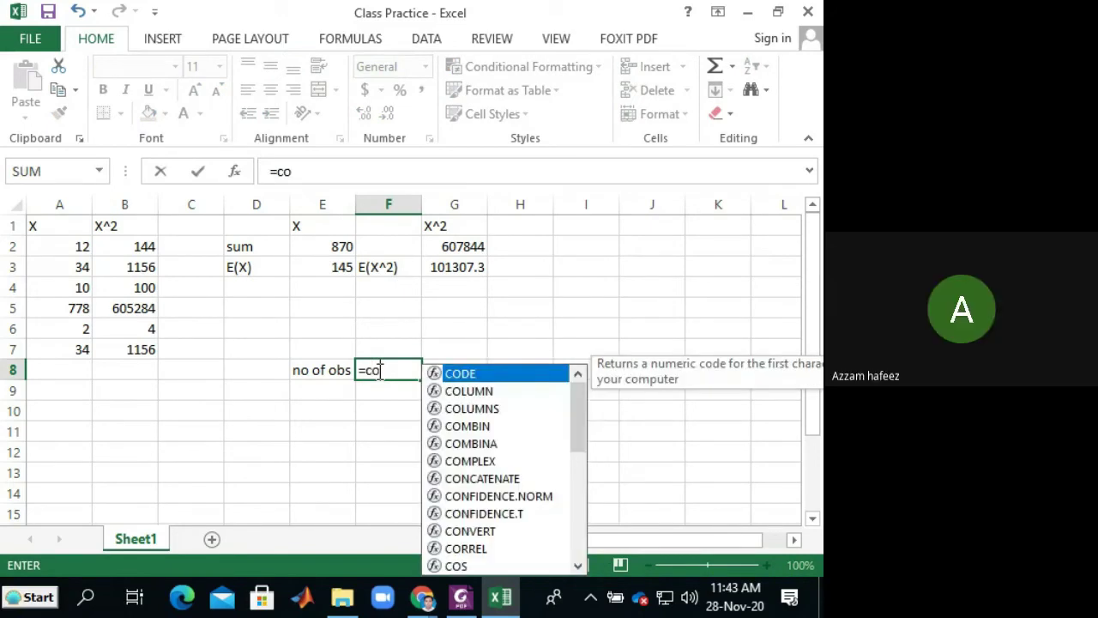
text(unt)
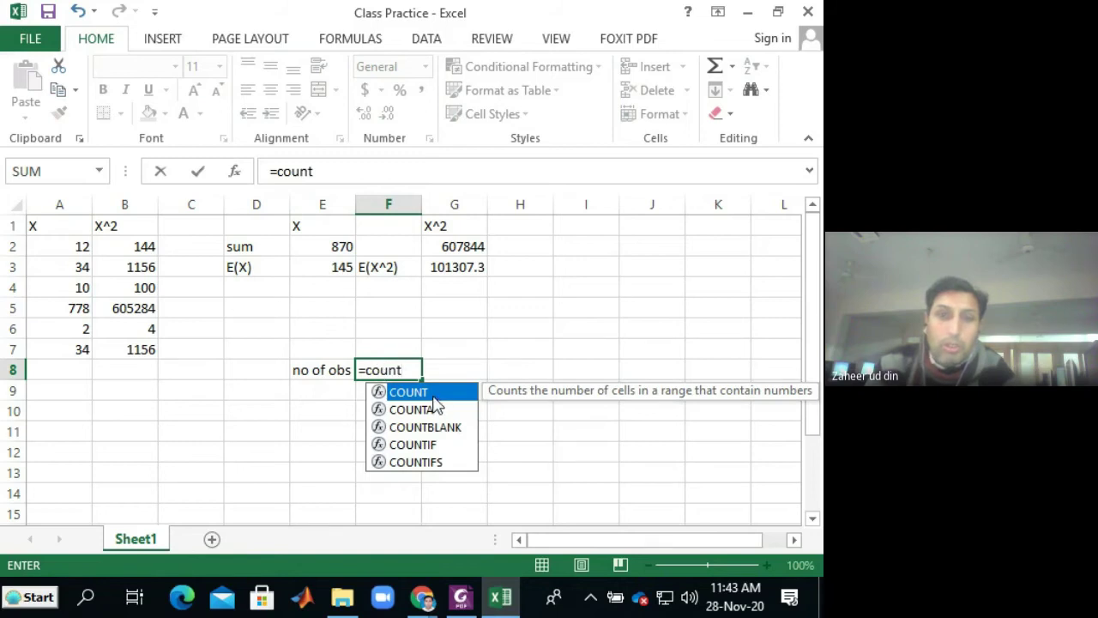
key(Tab)
drag(74, 245, 86, 347)
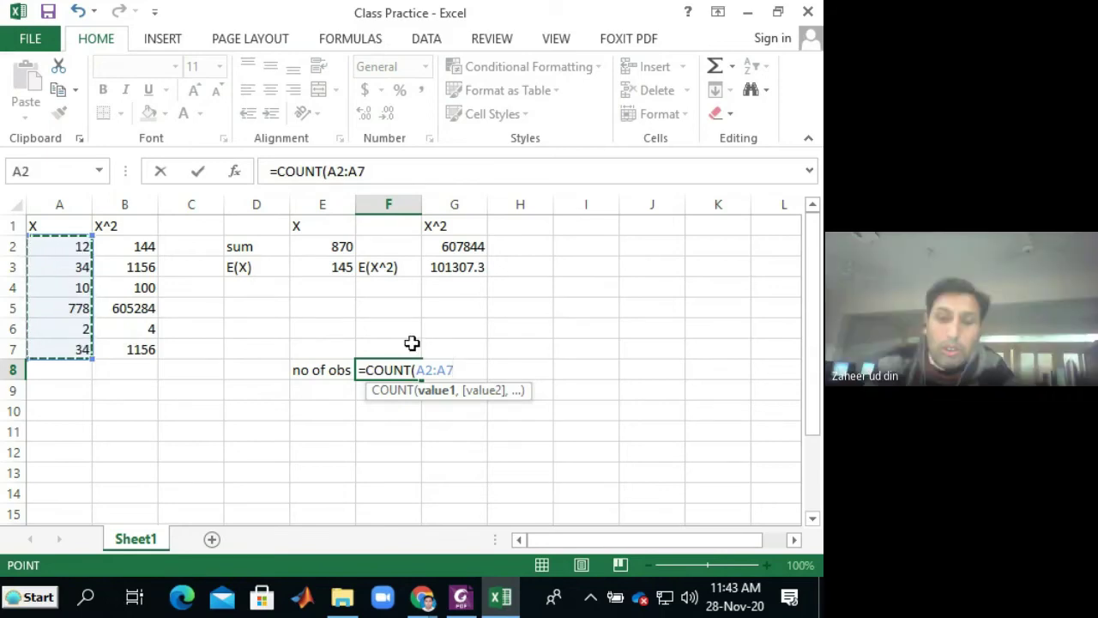
key(Return)
click(409, 371)
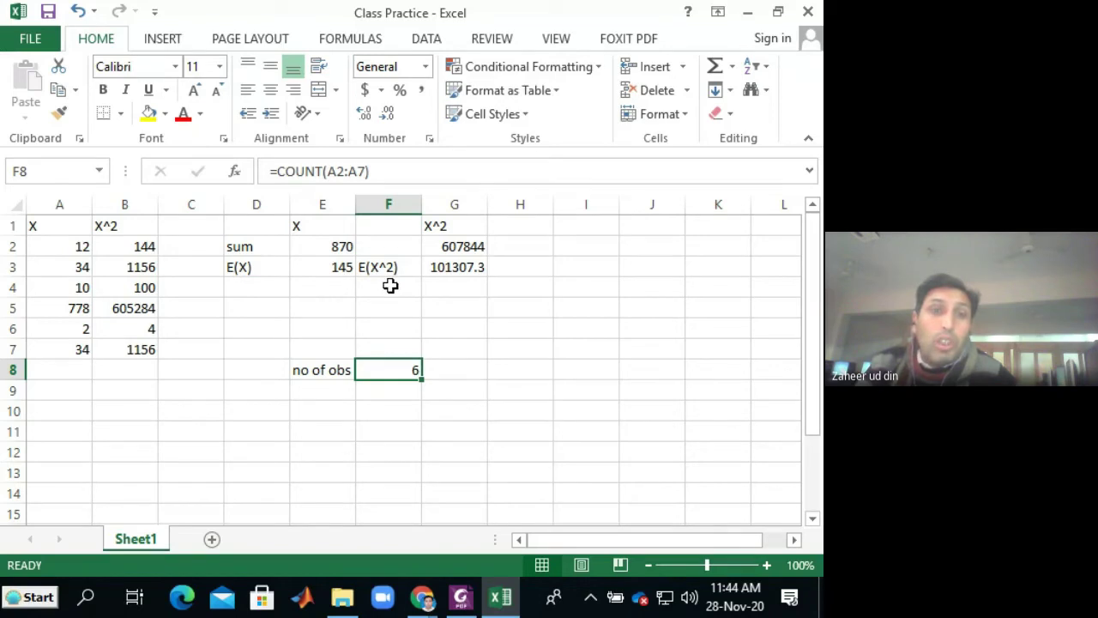
Step: Enter the label "Variance" in cell D4 and select cell E4 beside it
click(269, 289)
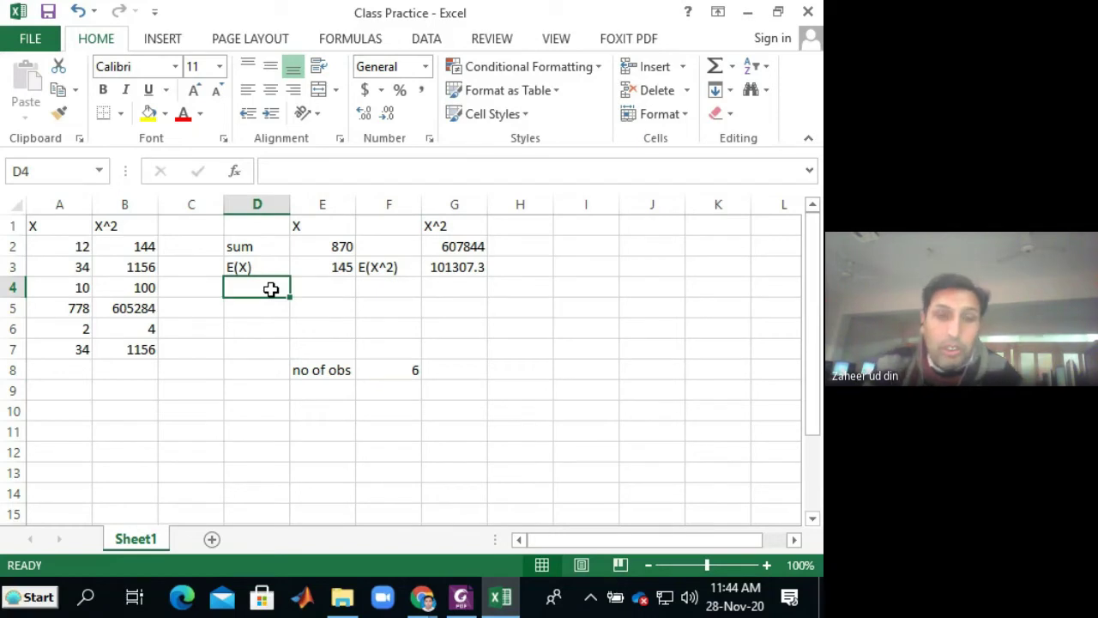
text(Va)
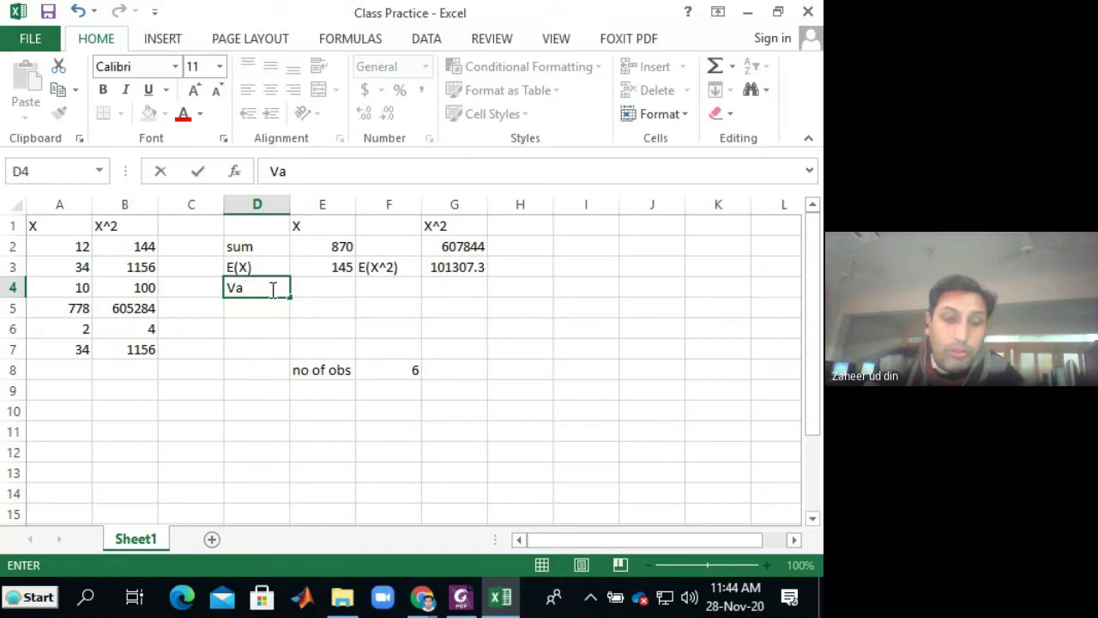
text(rai)
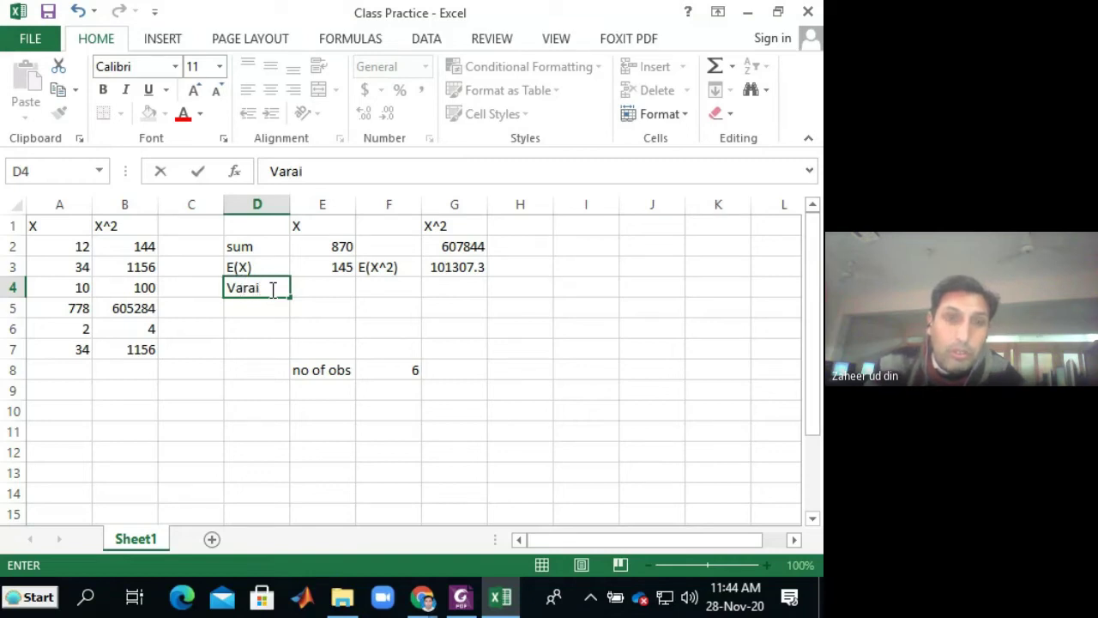
key(BackSpace)
key(BackSpace)
text(ian)
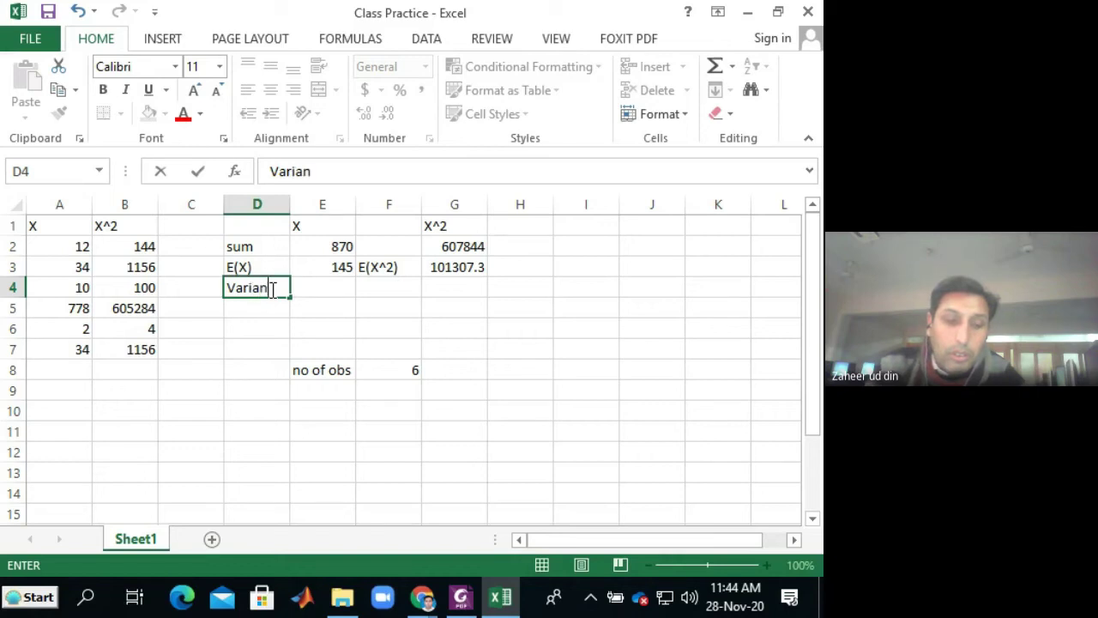
text(ce)
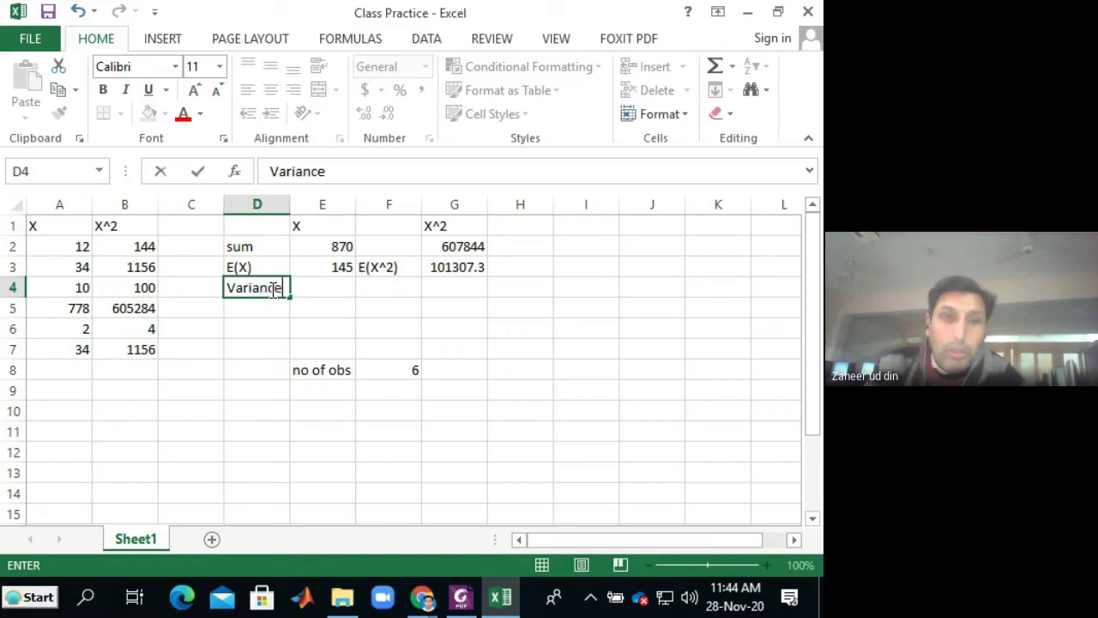
click(323, 288)
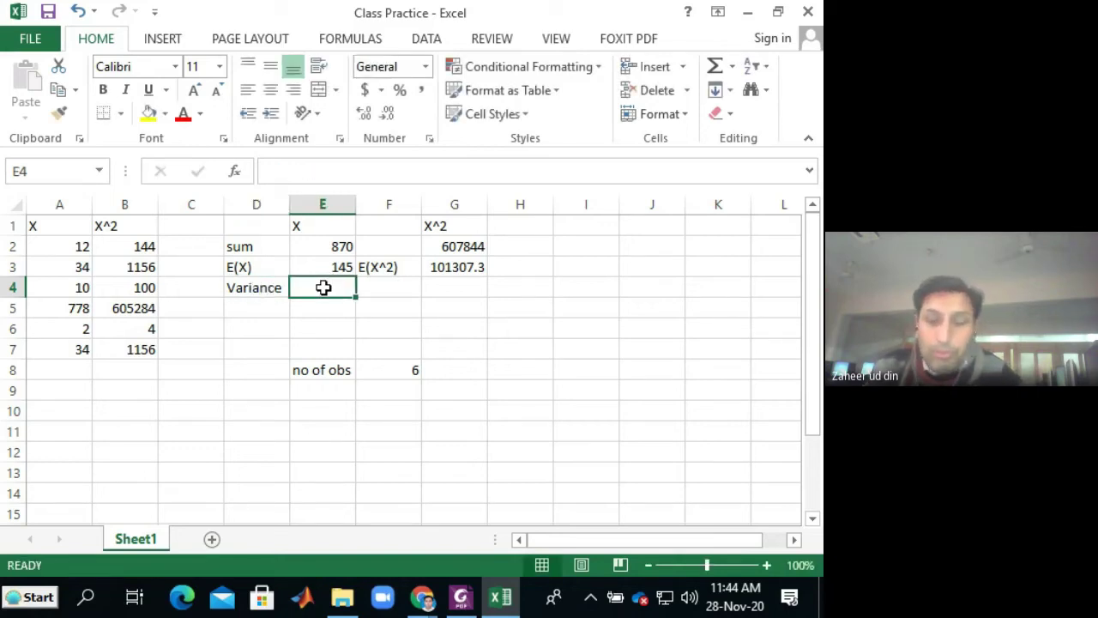
Step: Switch between the Google Meet call and the Excel workbook to check the raised hands and participant list, ending in the workbook
key(alt+Tab)
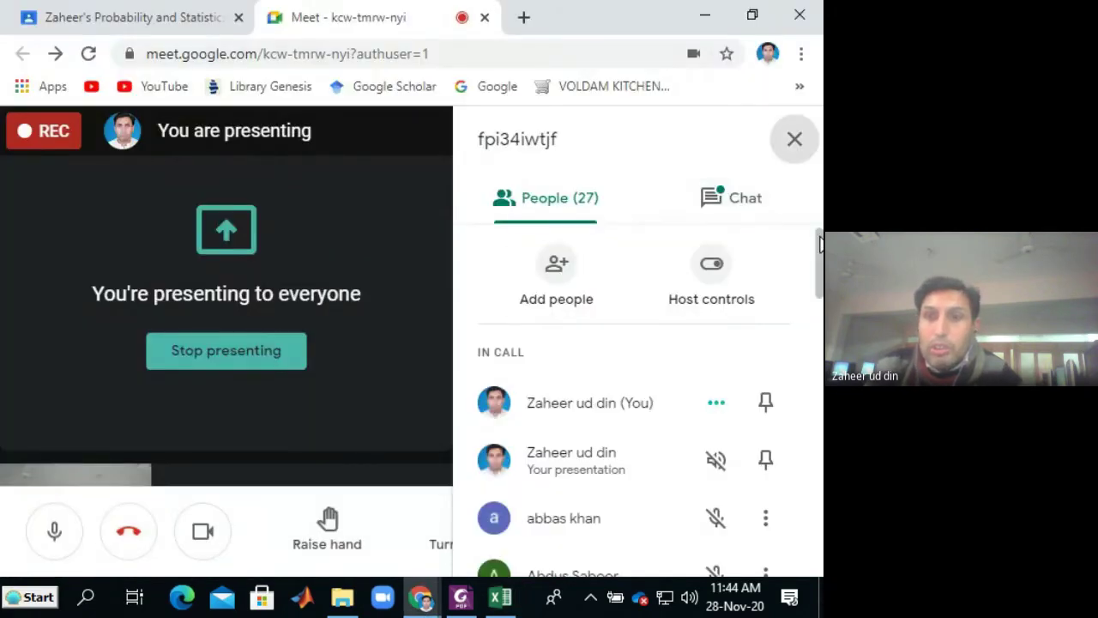
mouse_move(821, 249)
mouse_down()
mouse_move(821, 549)
mouse_move(811, 238)
mouse_up()
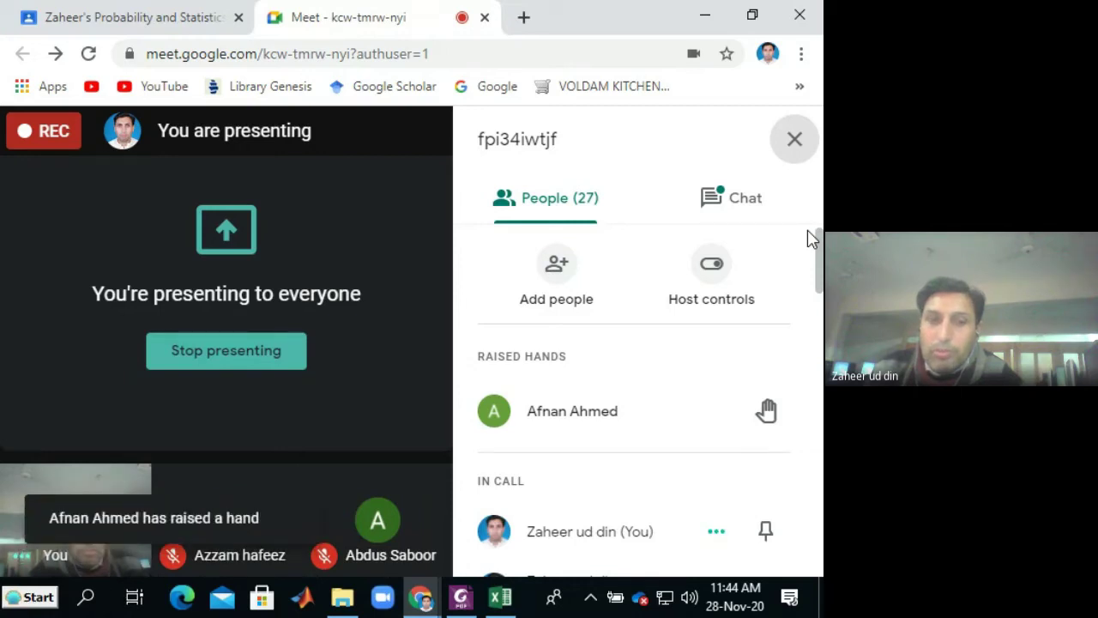
key(alt+Tab)
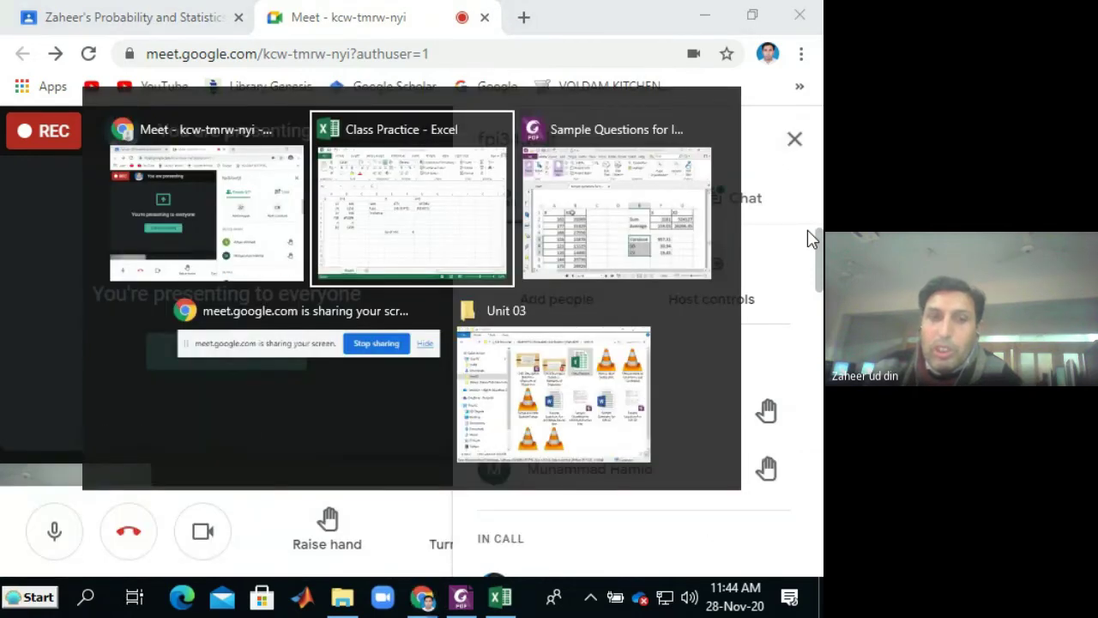
key(alt+Tab)
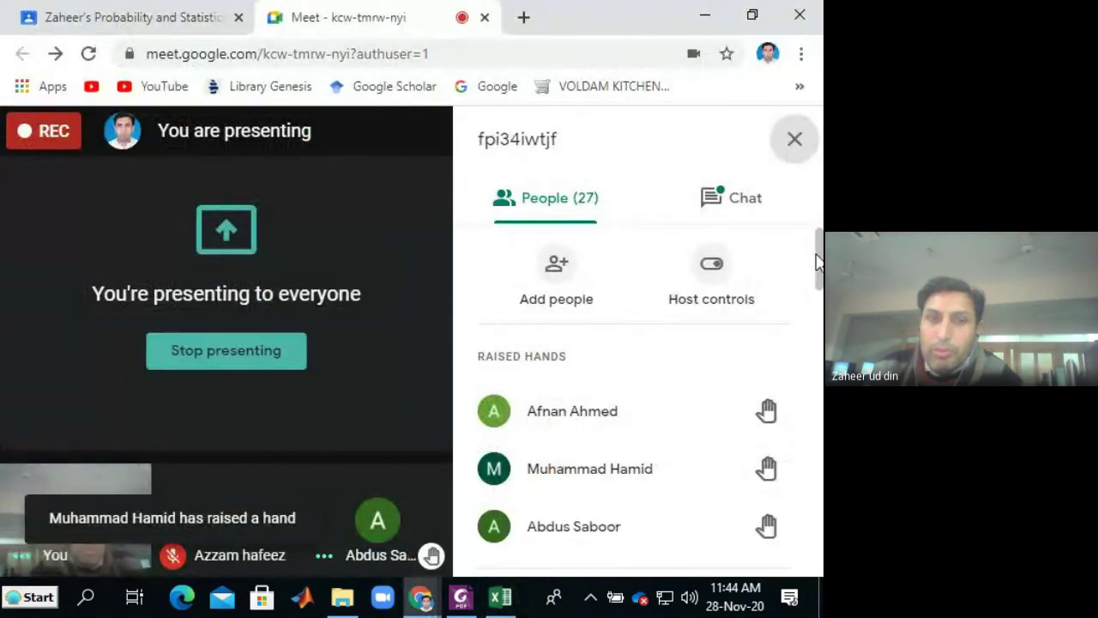
mouse_move(820, 230)
mouse_down()
mouse_move(819, 347)
mouse_move(817, 211)
mouse_up()
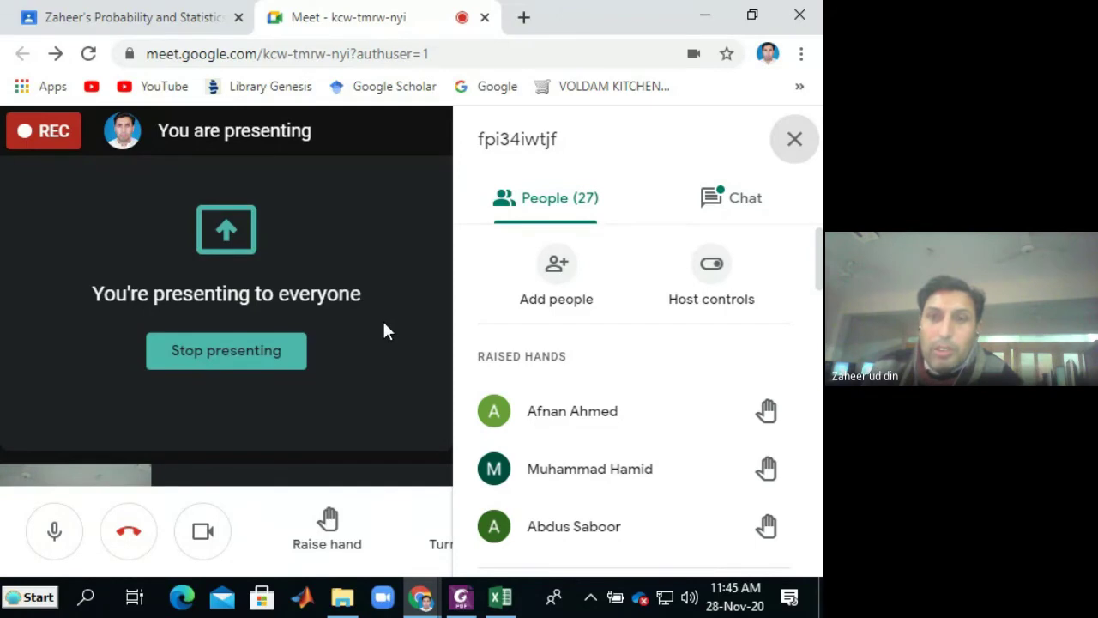
key(alt+Tab)
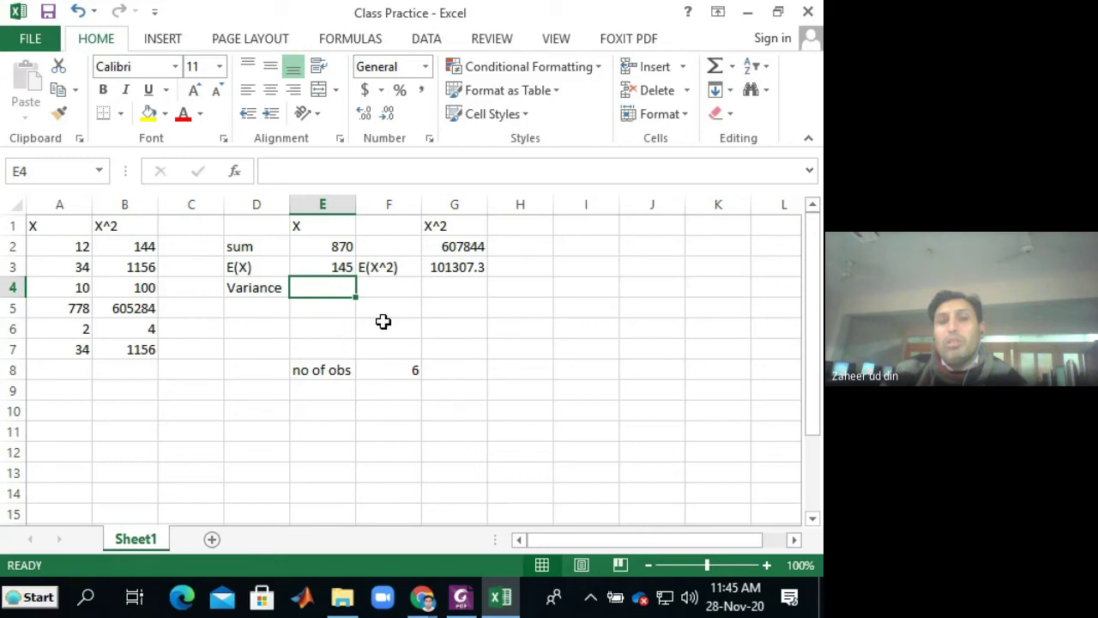
key(alt+Tab)
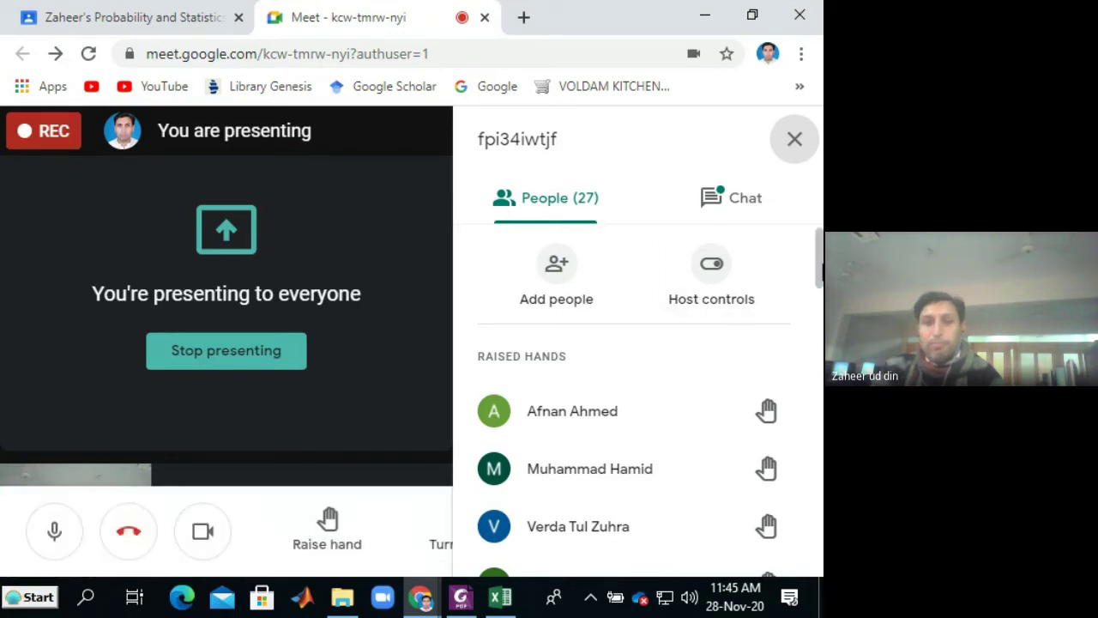
drag(822, 272, 822, 306)
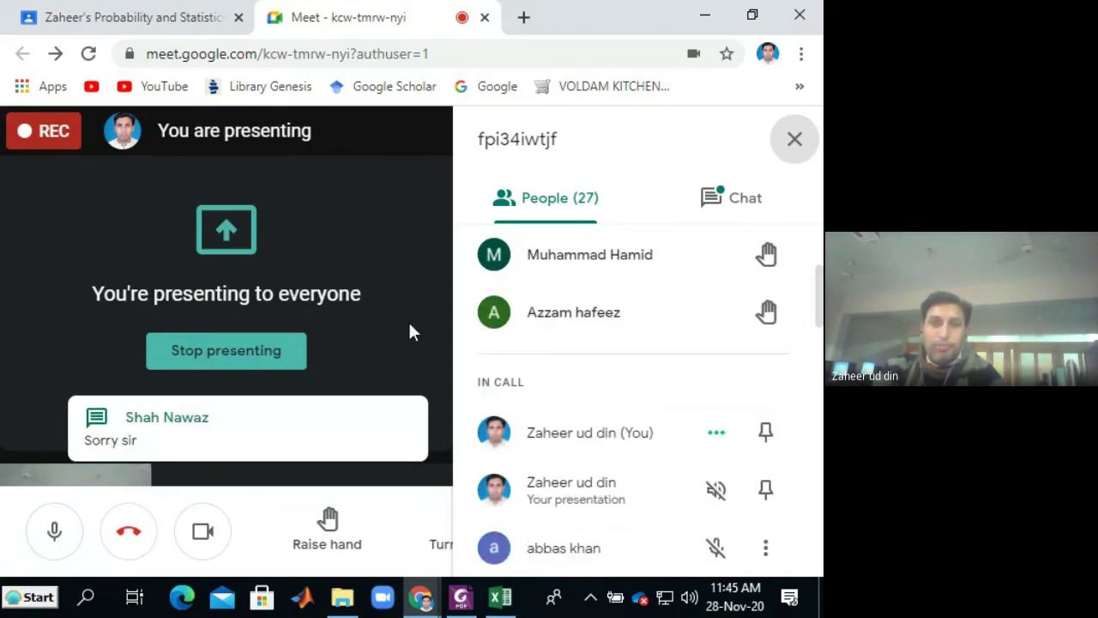
key(alt+Tab)
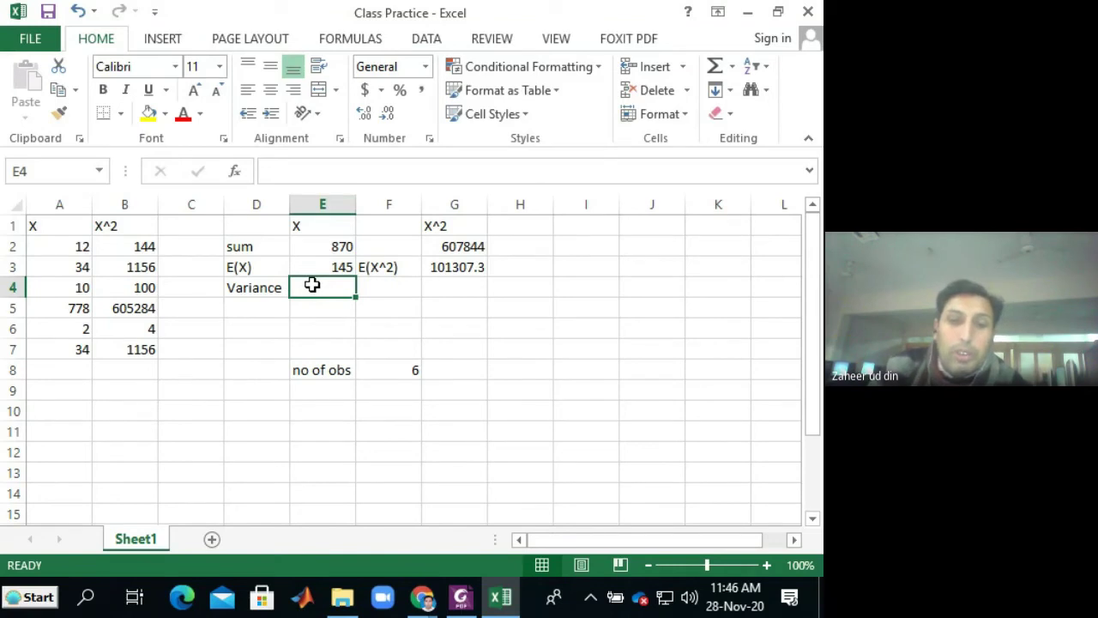
Step: Look up the variance formula S² on page 4 of the Sample Questions PDF in Foxit PhantomPDF, and return to the Excel workbook
click(461, 599)
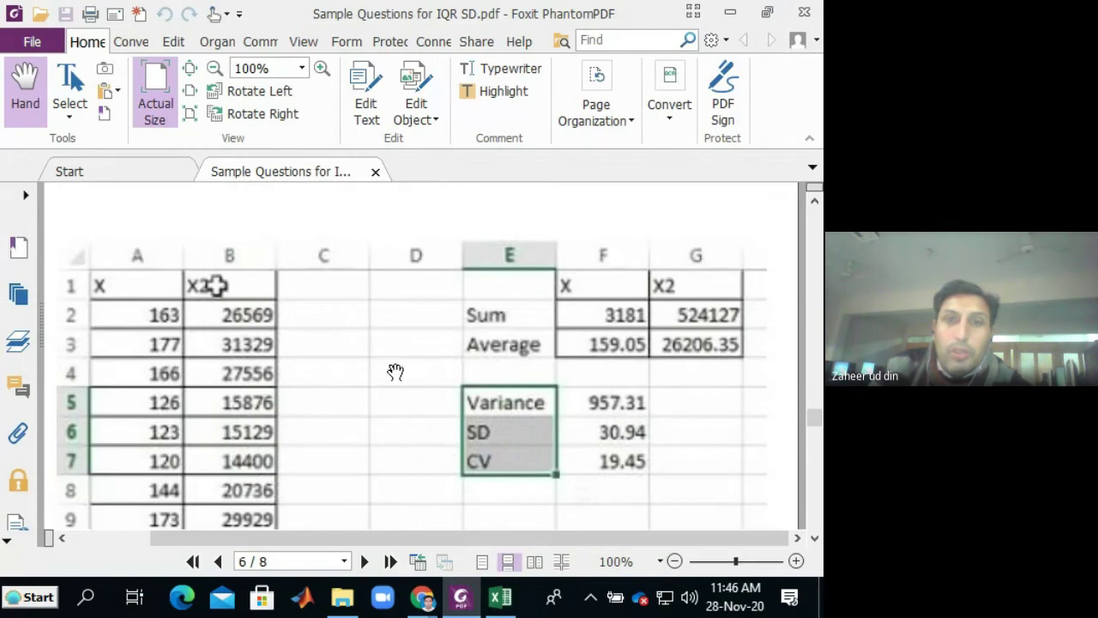
scroll(520, 217, up, 15)
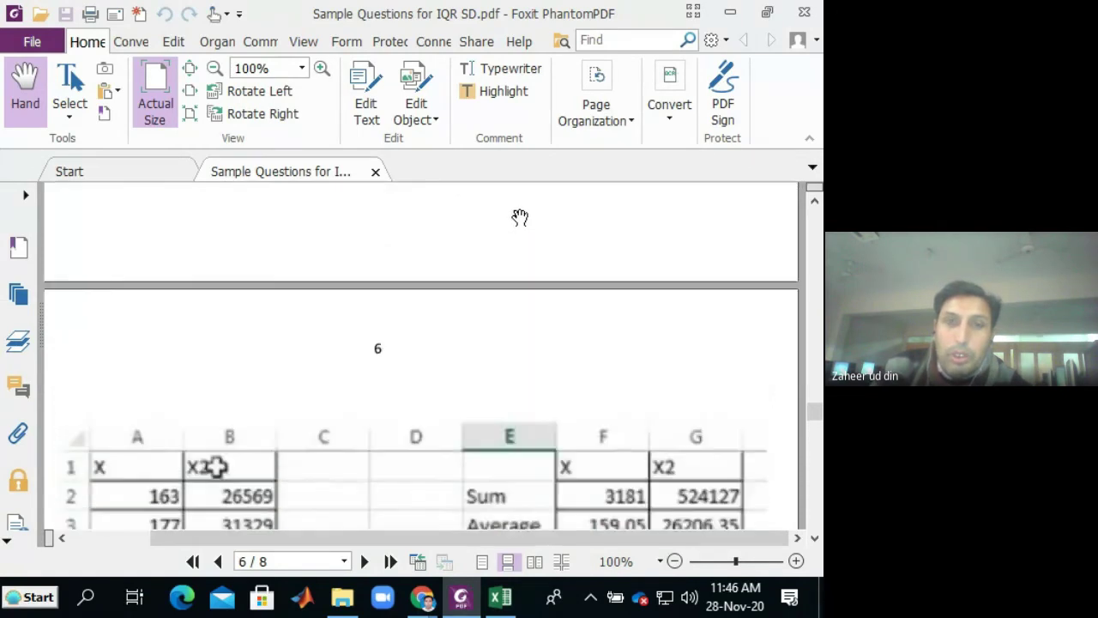
scroll(520, 217, down, 1)
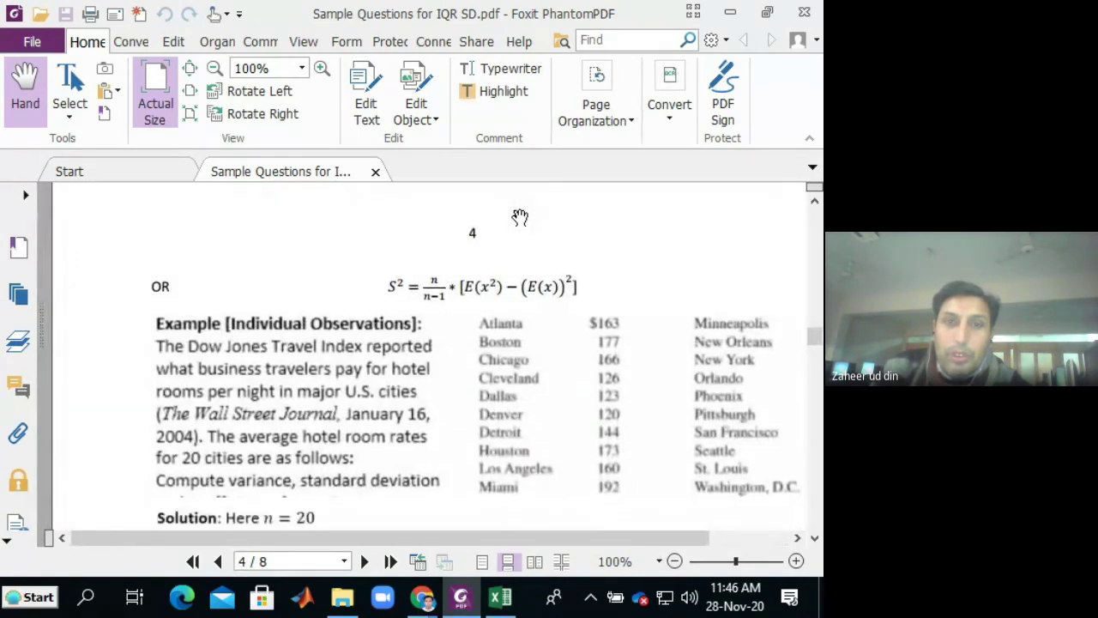
scroll(520, 217, up, 4)
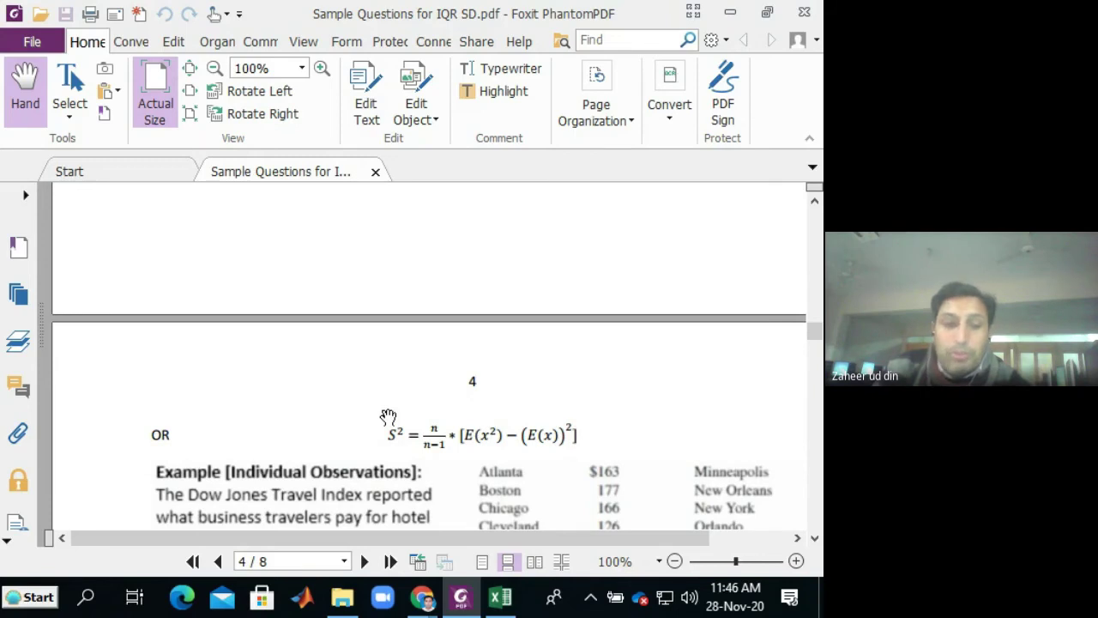
key(alt+Tab)
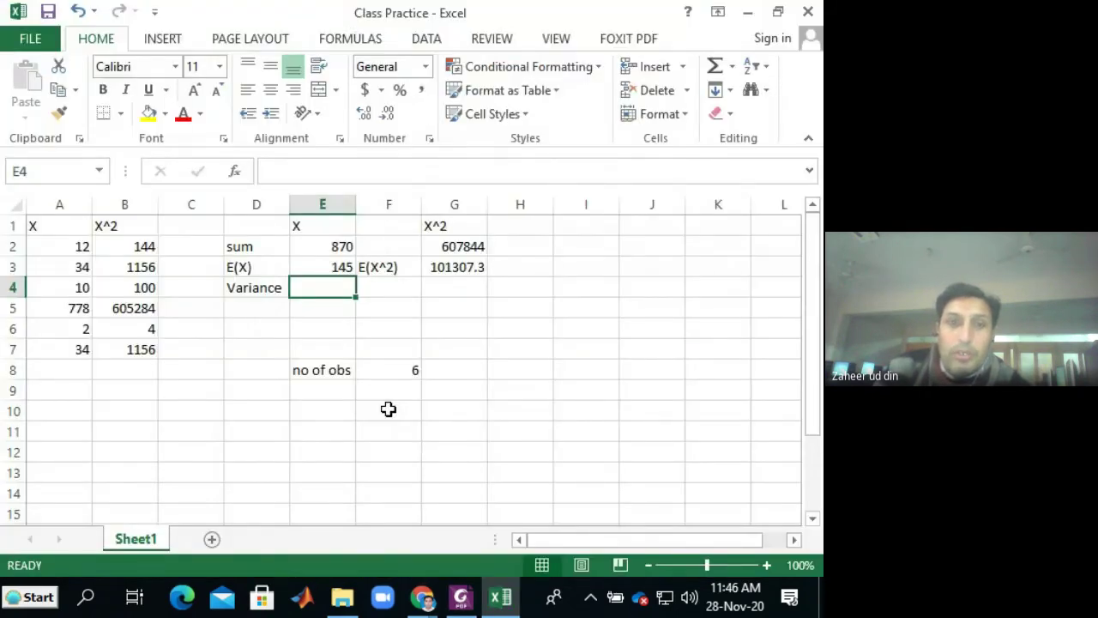
Step: Start the variance formula in cell E4 with =F8/(F8-1), using the number of observations from F8
text(=)
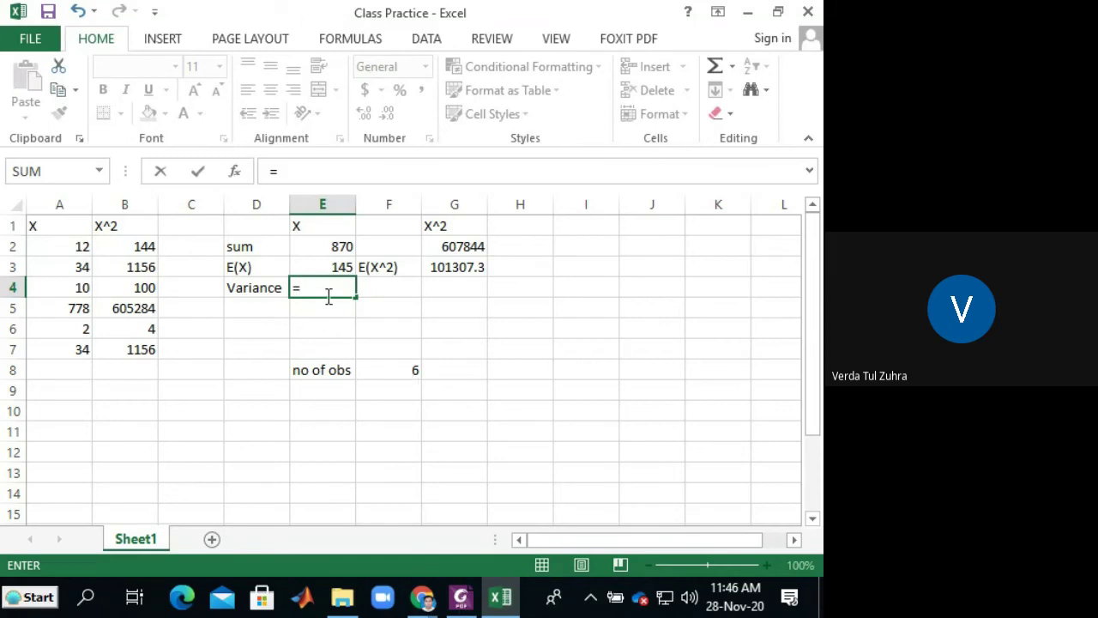
click(398, 377)
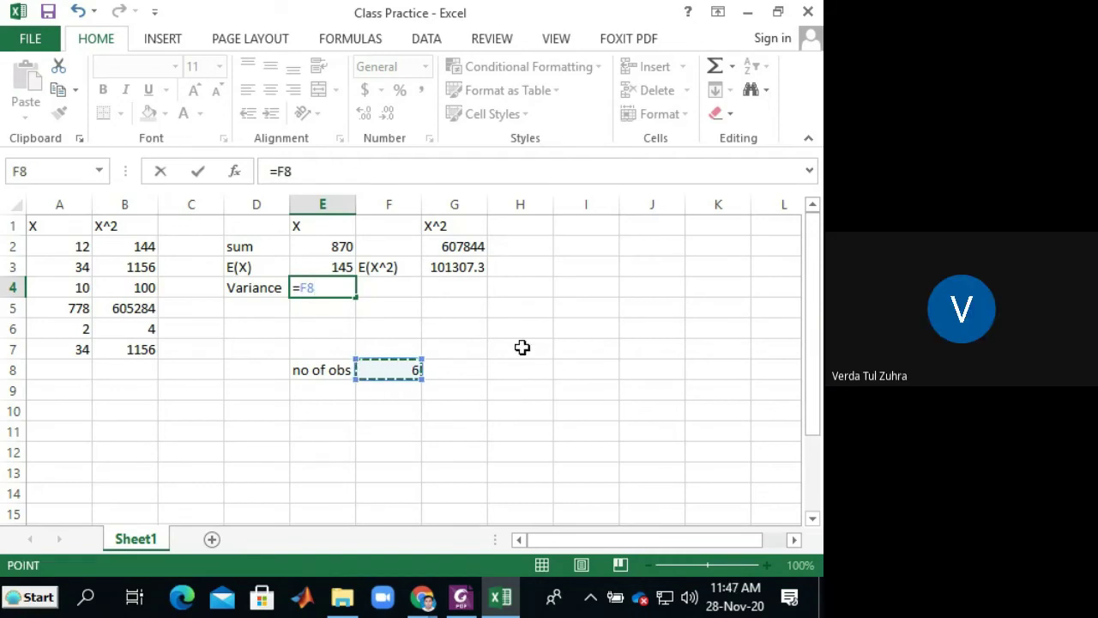
text(/)
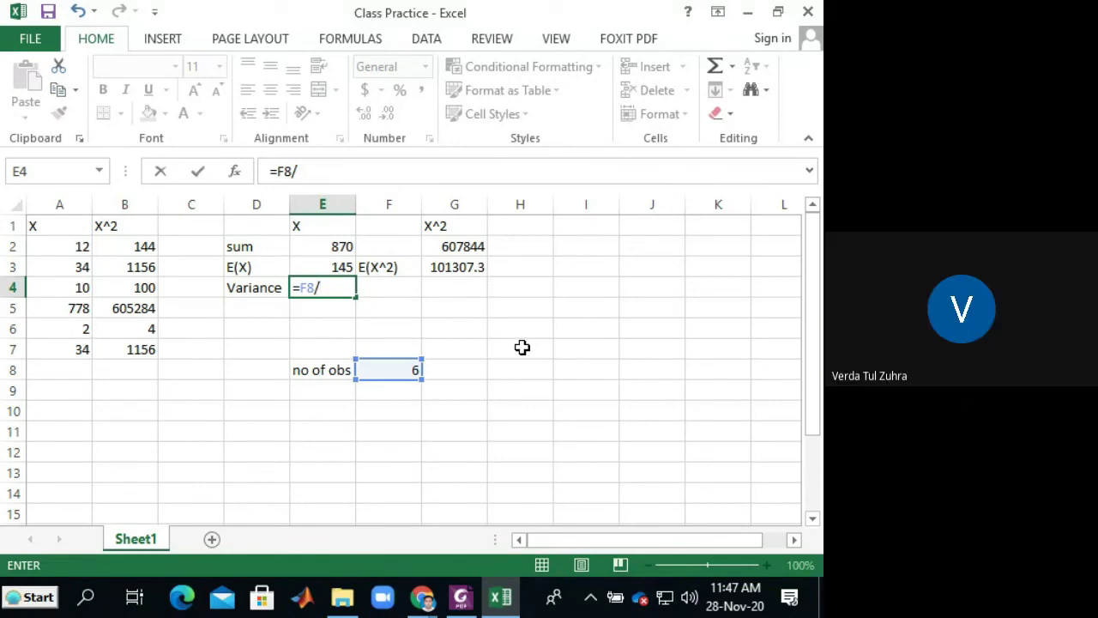
text(())
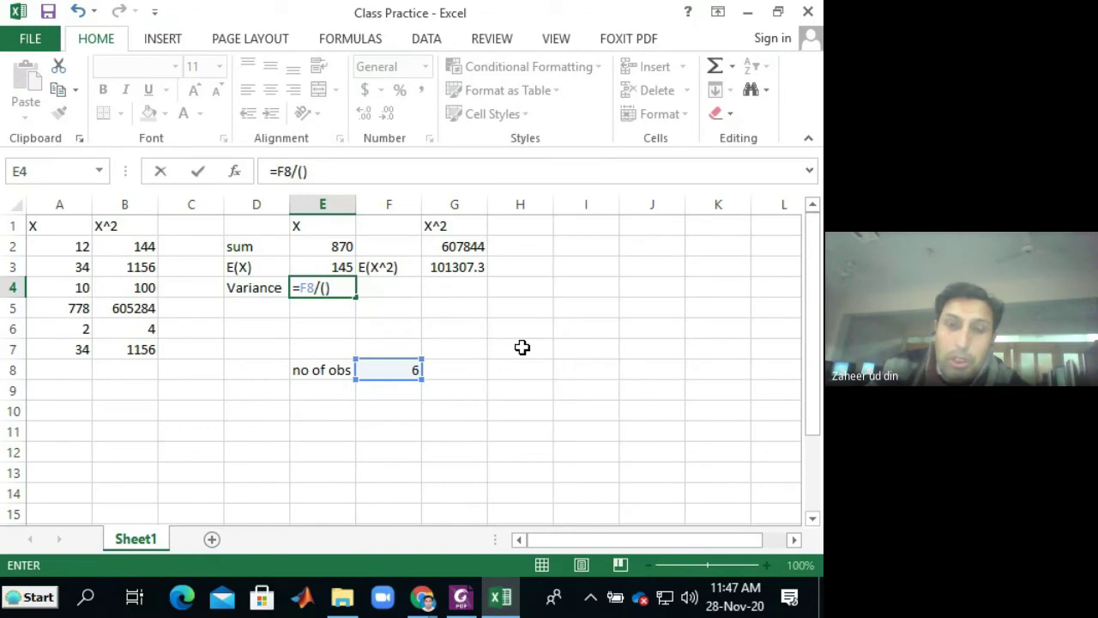
key(Return)
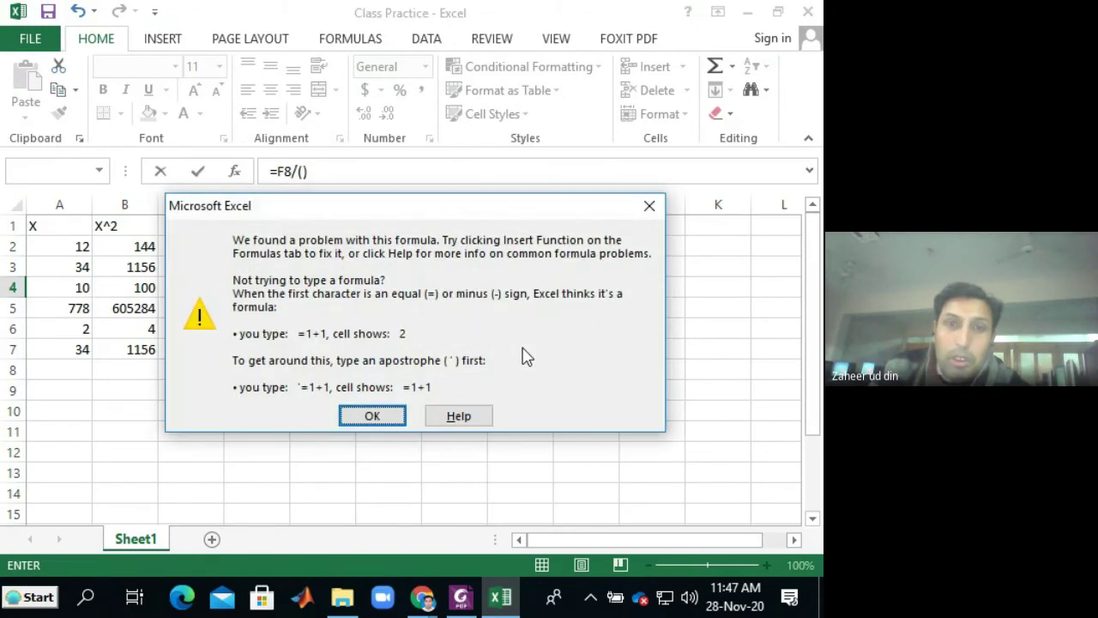
click(658, 210)
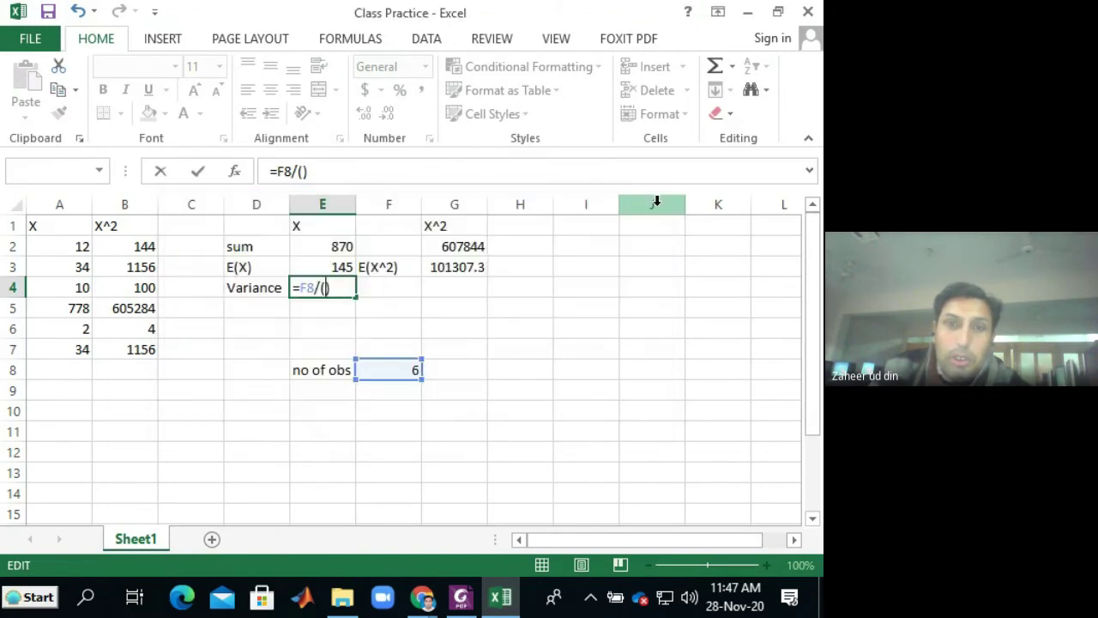
key(BackSpace)
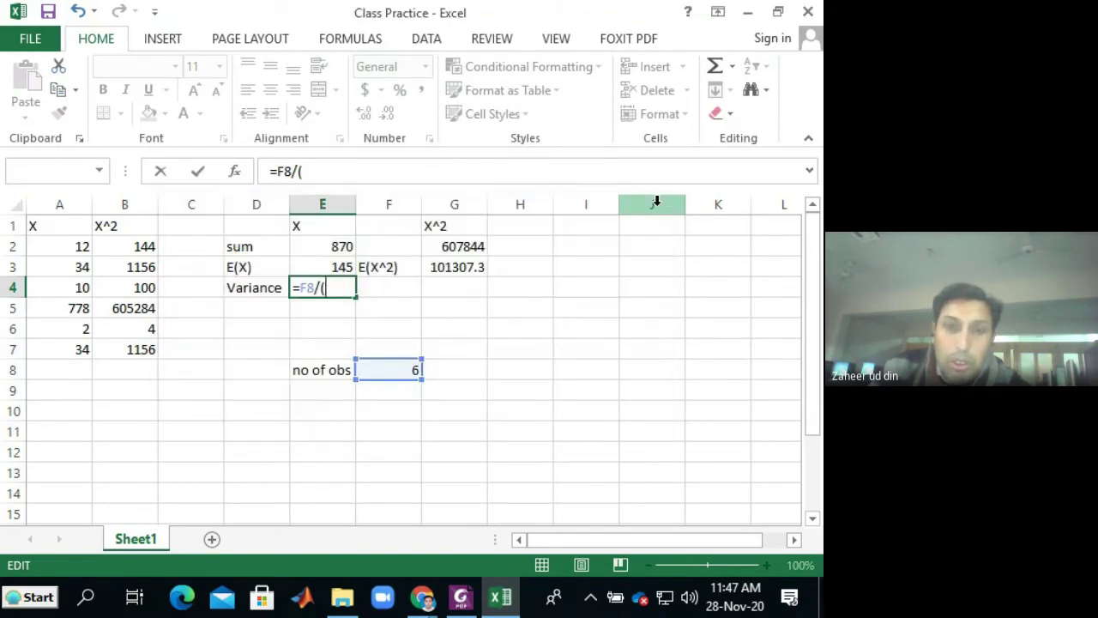
click(405, 369)
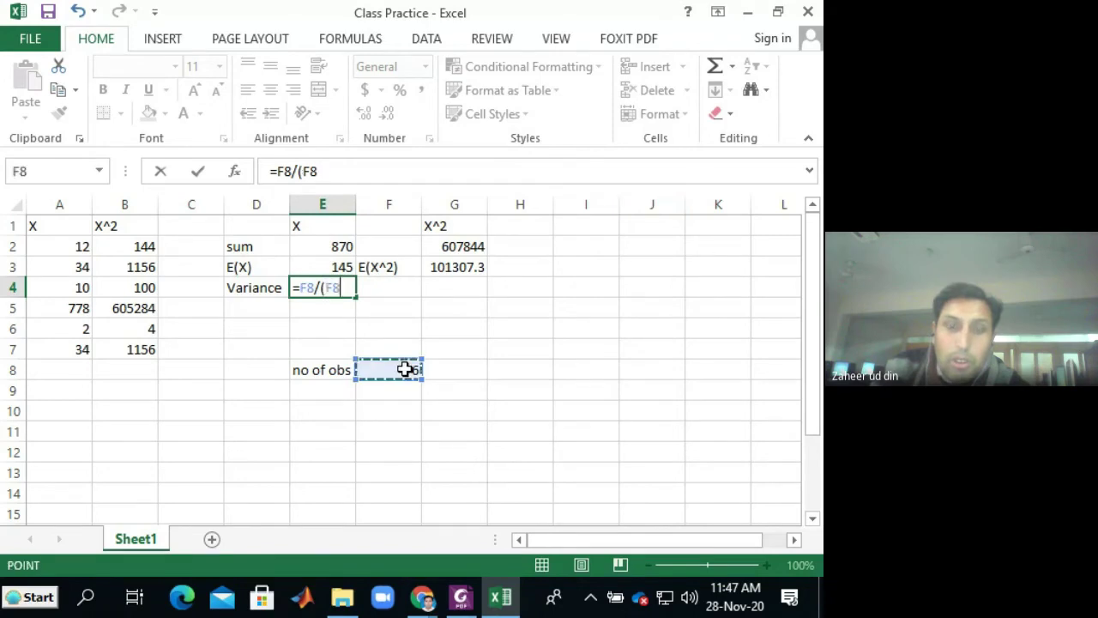
text(-1)
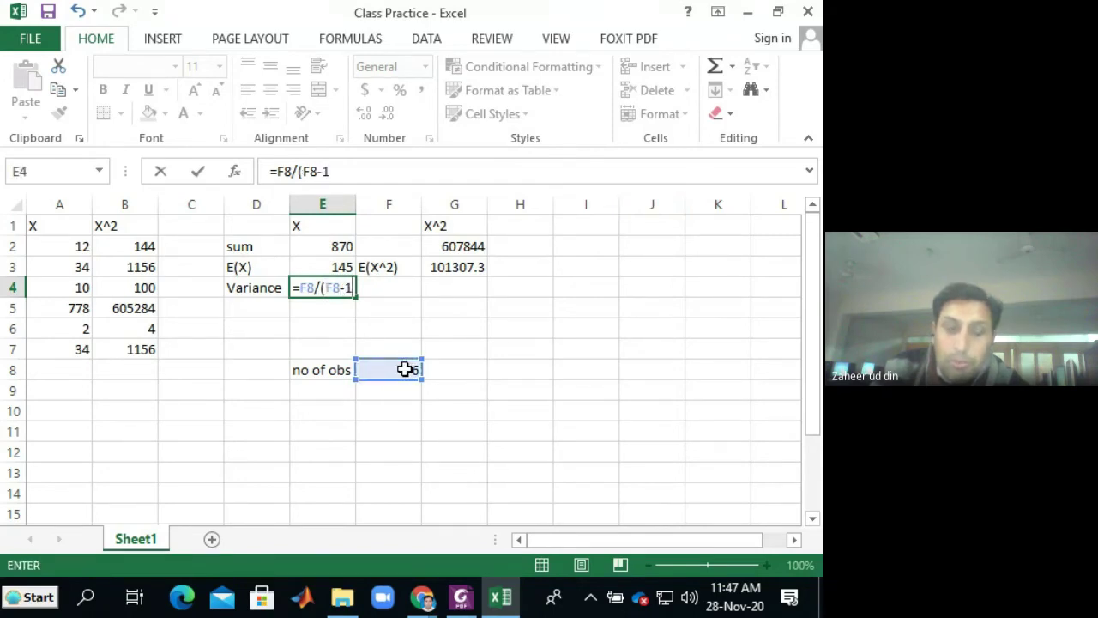
text())
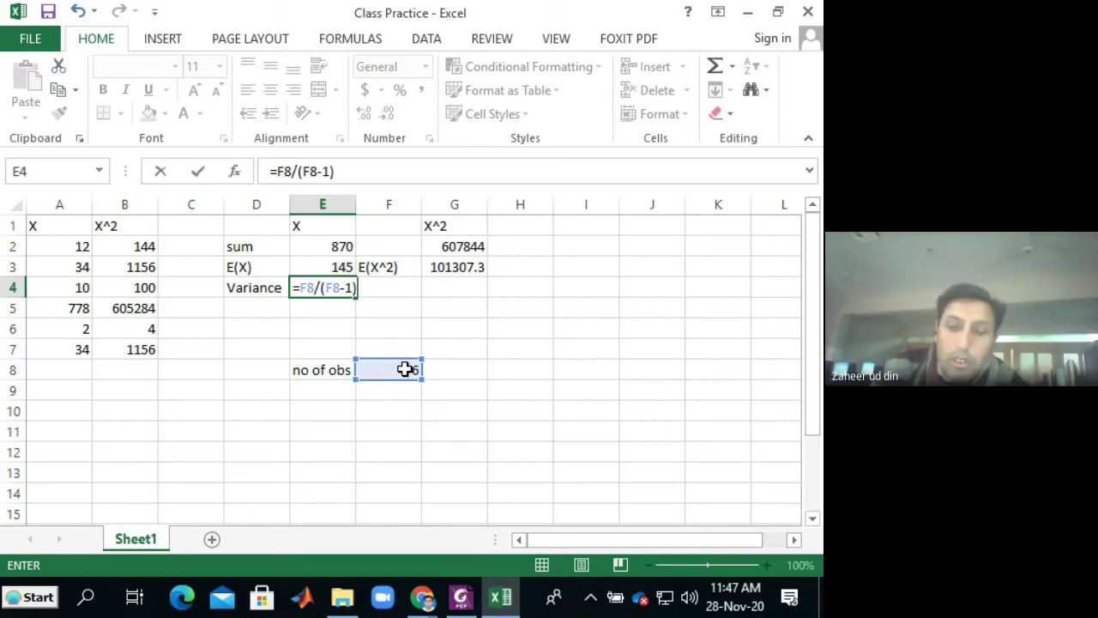
text(()
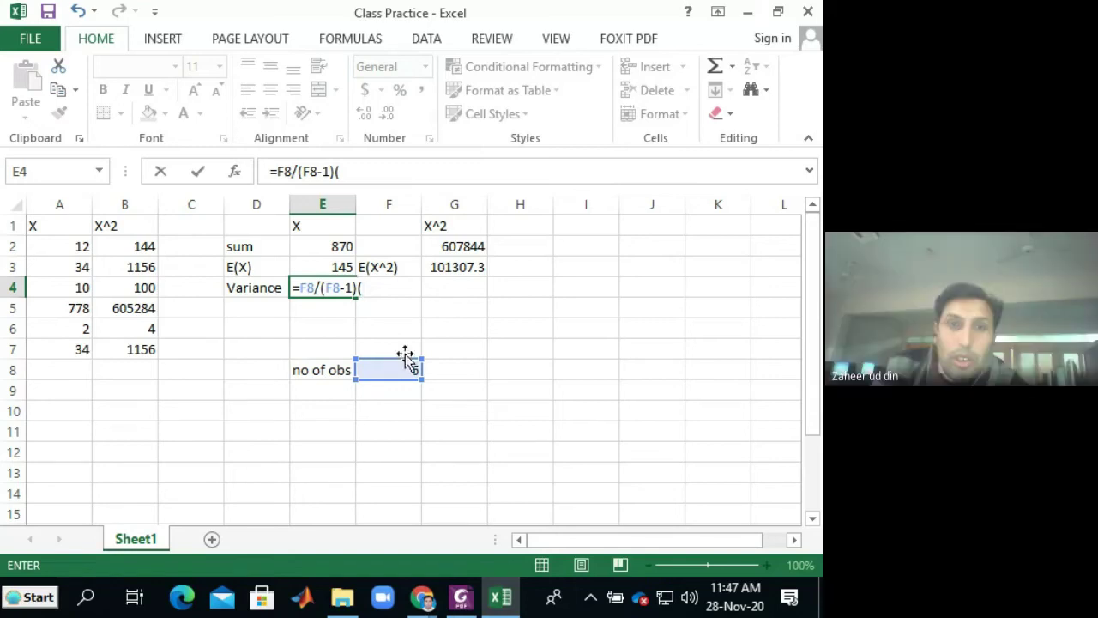
click(393, 262)
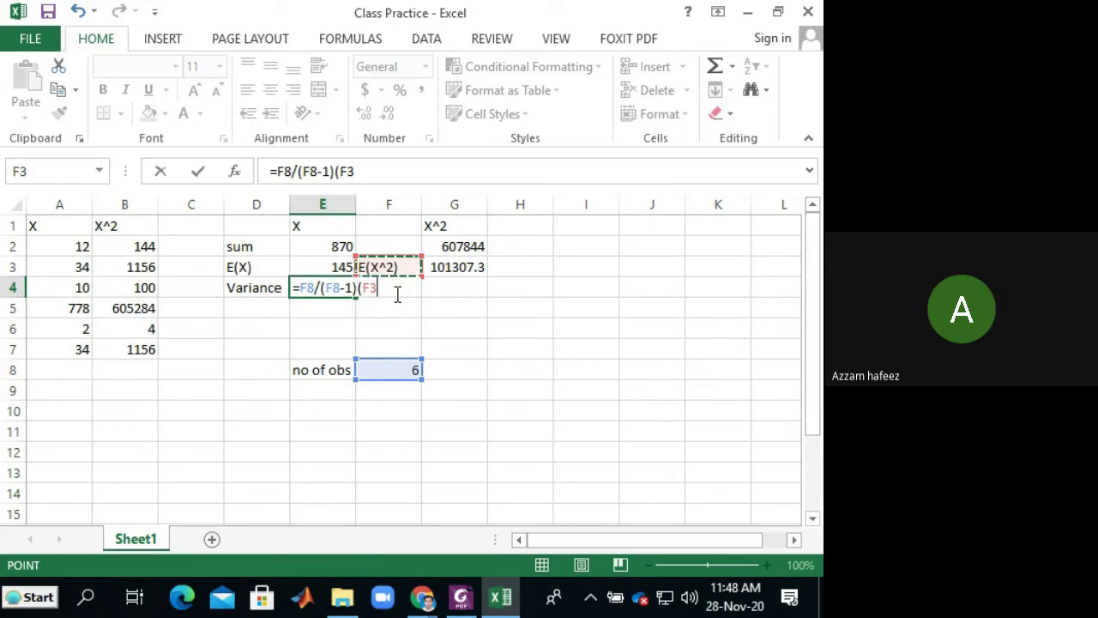
key(BackSpace)
key(BackSpace)
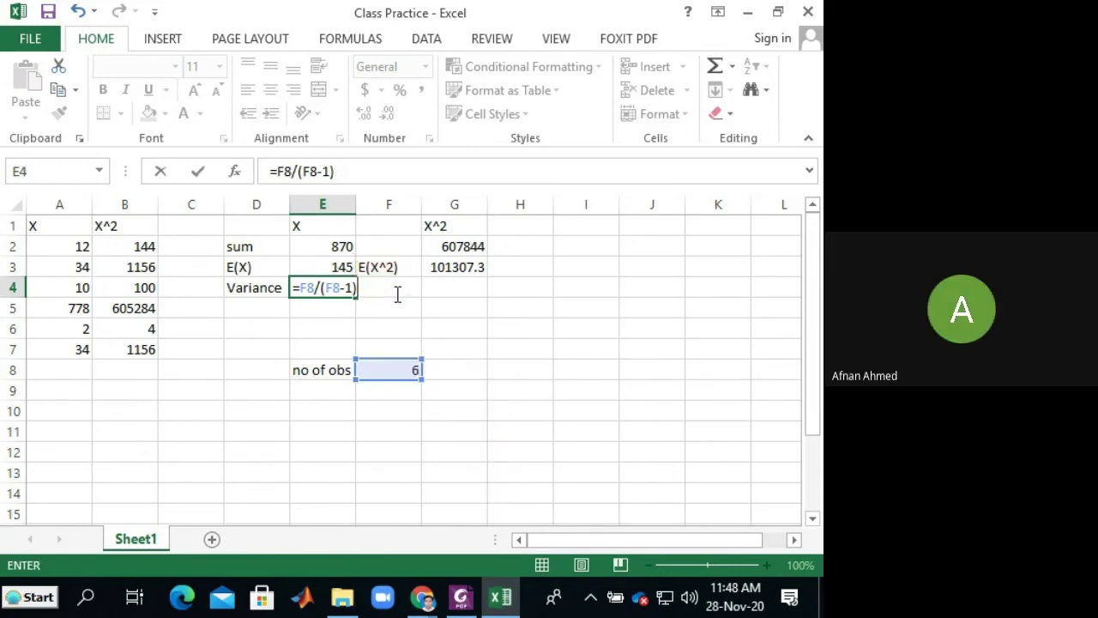
Step: Add a multiplication sign after F8/(F8-1) in the E4 formula and enclose the fraction in parentheses as (F8/(F8-1))
text(*)
key(Left)
key(Left)
key(Left)
key(Right)
key(Right)
key(Right)
key(Right)
double_click(364, 292)
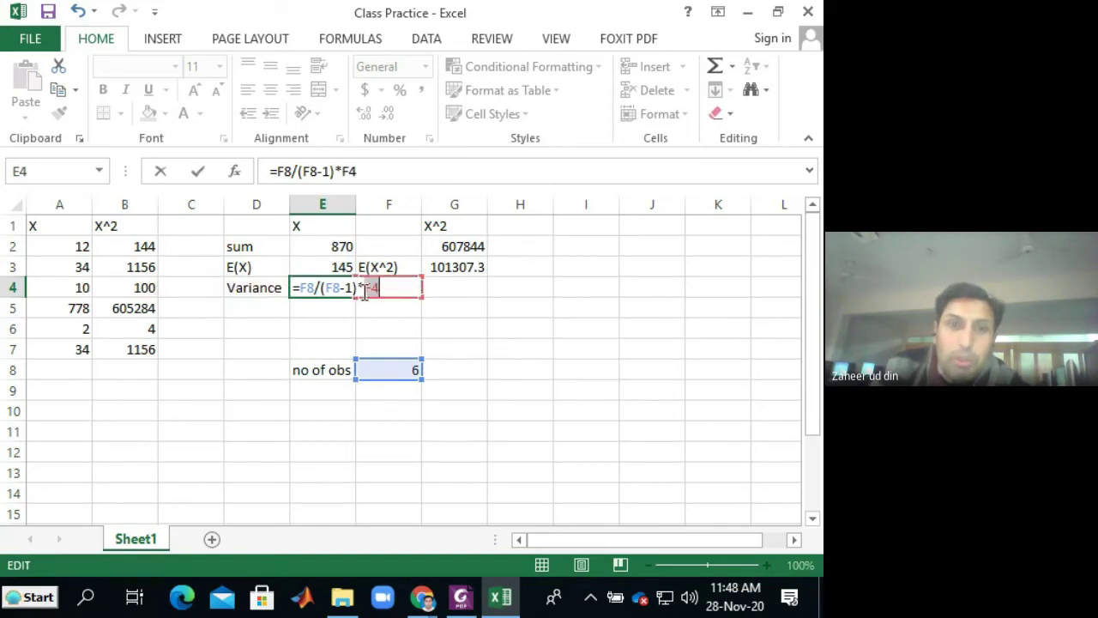
click(302, 288)
text(()
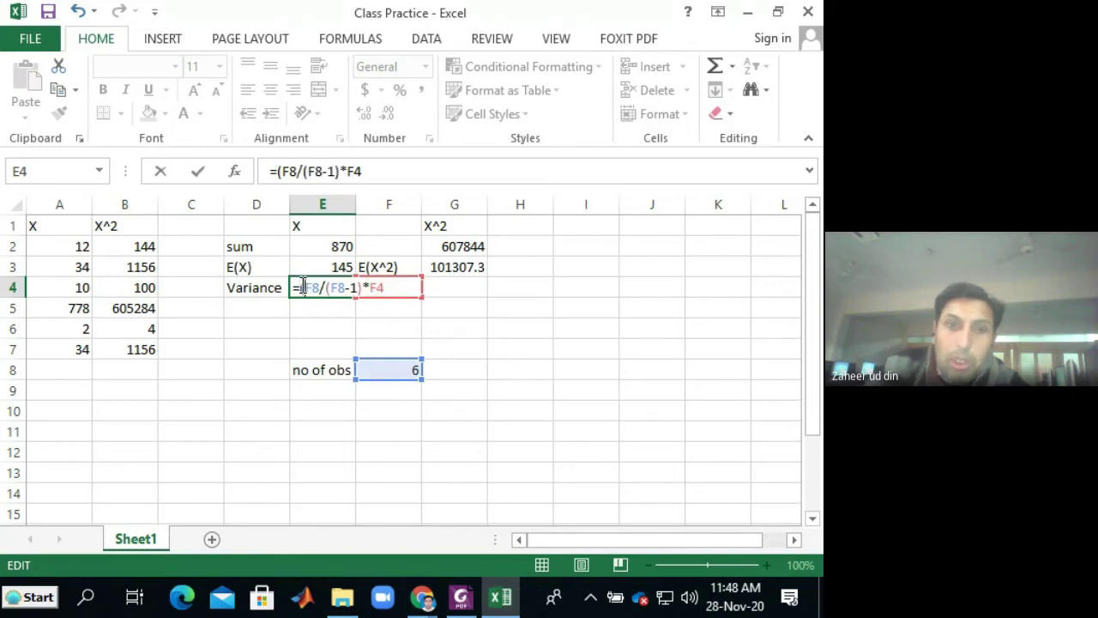
click(361, 290)
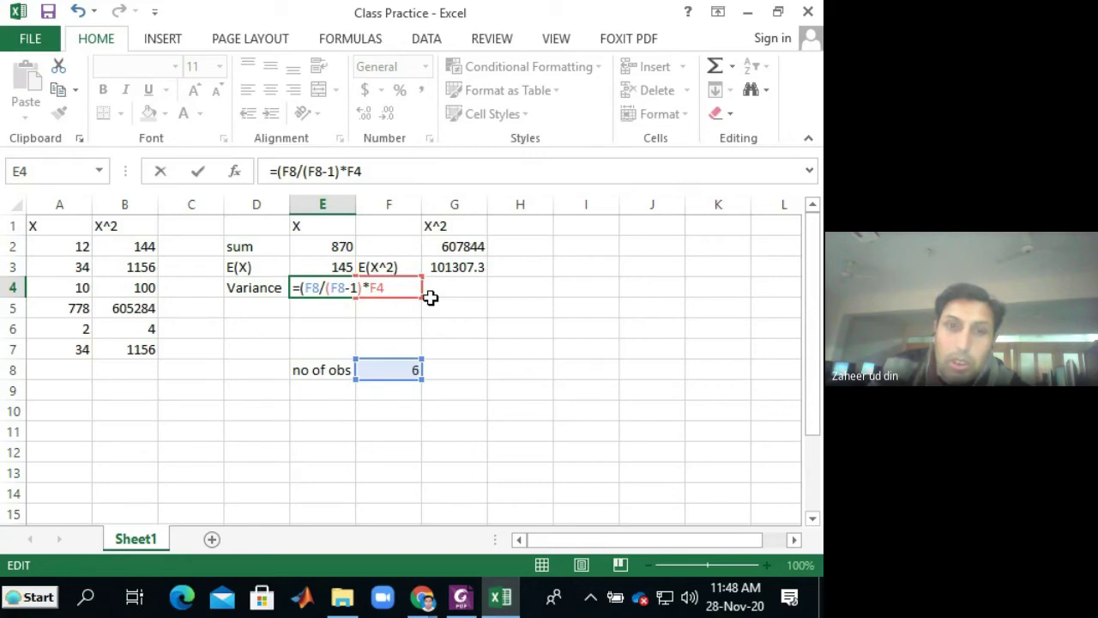
text()*)
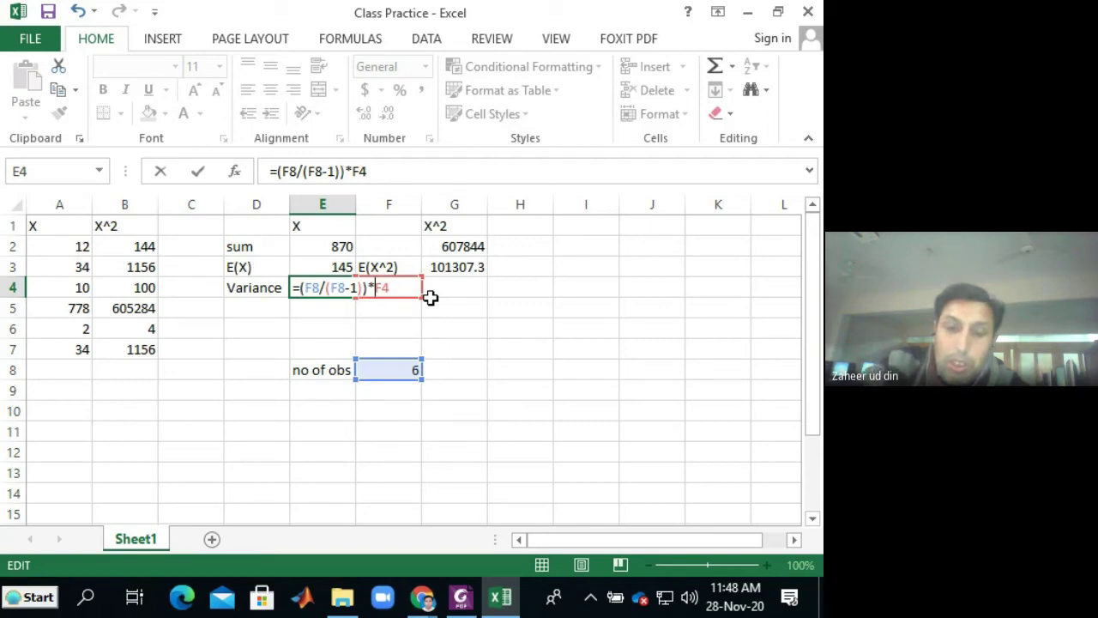
Step: Replace the stray F4 reference and complete the variance formula in E4 as =(F8/(F8-1))*(G3-(E3)^2)
text(()
key(Delete)
key(Delete)
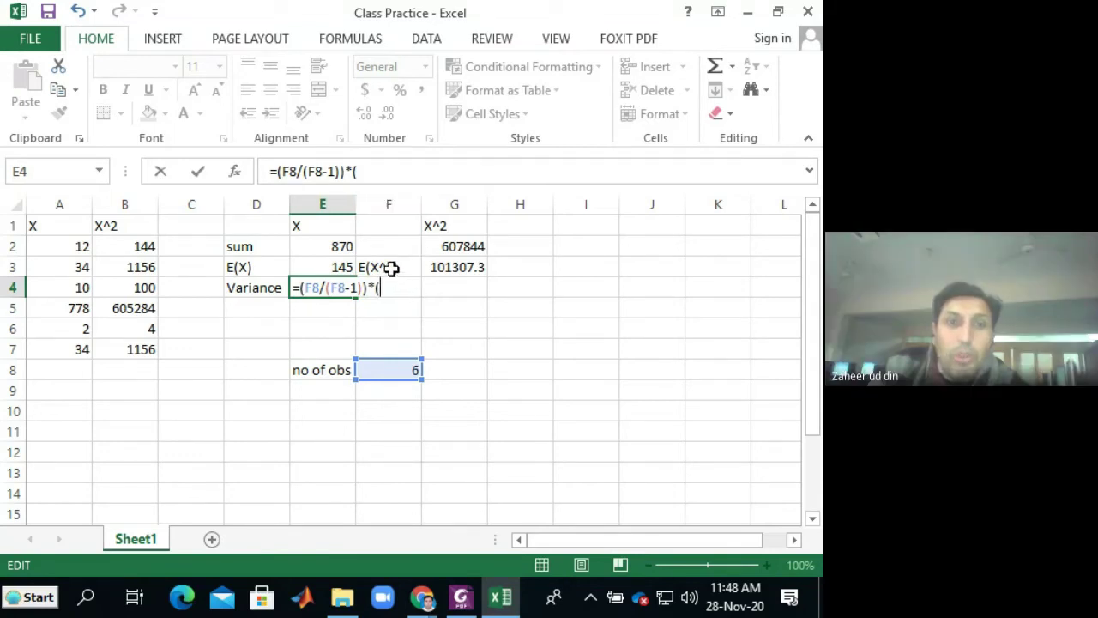
click(459, 271)
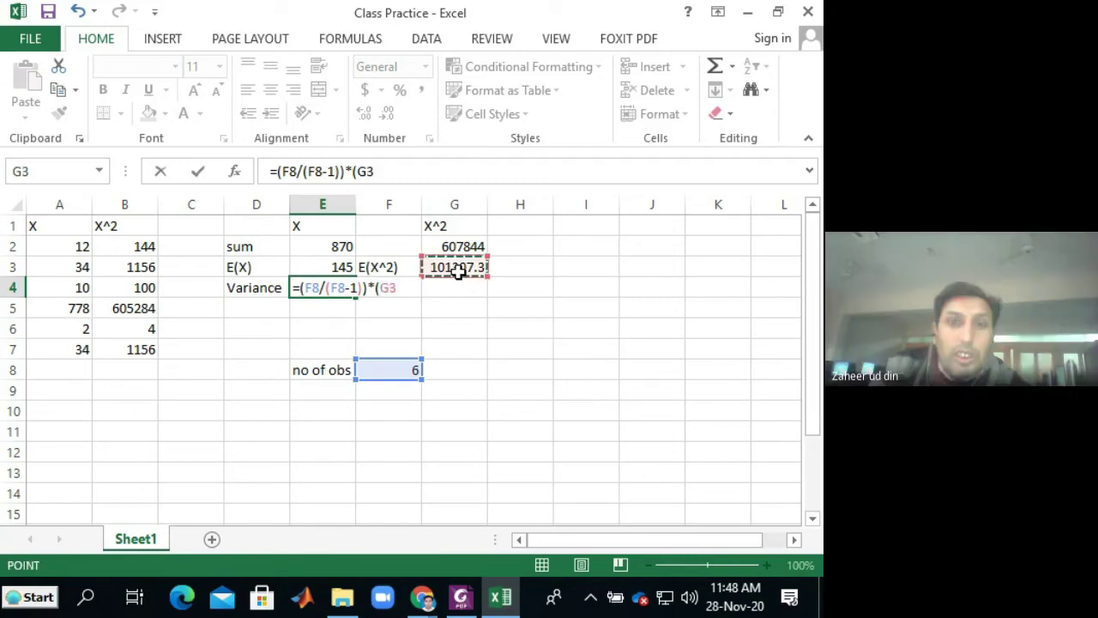
text(-)
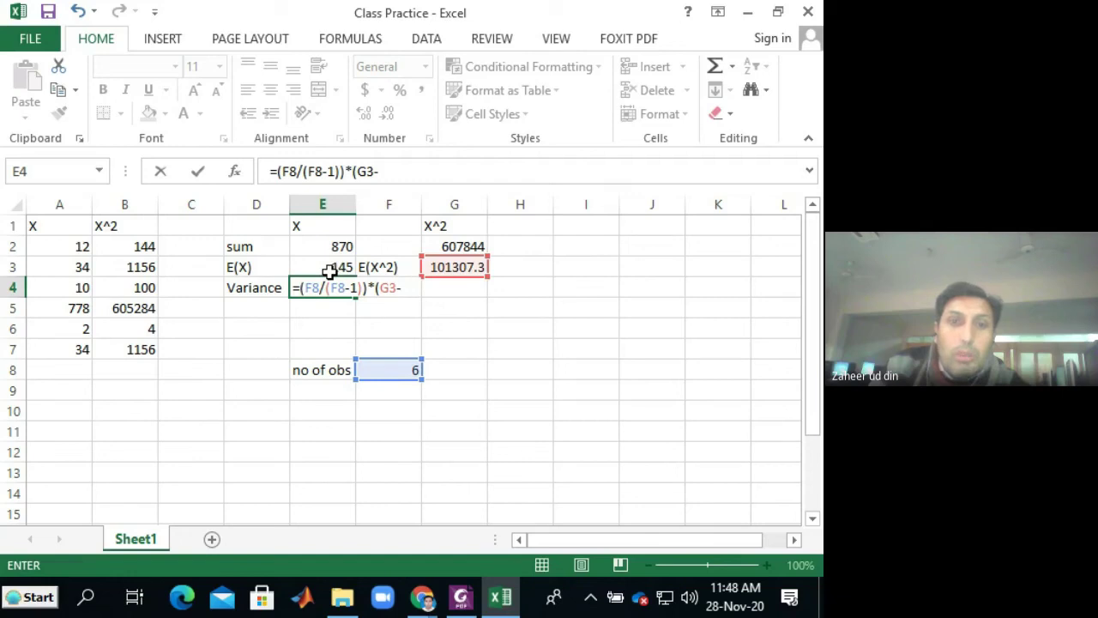
text(()
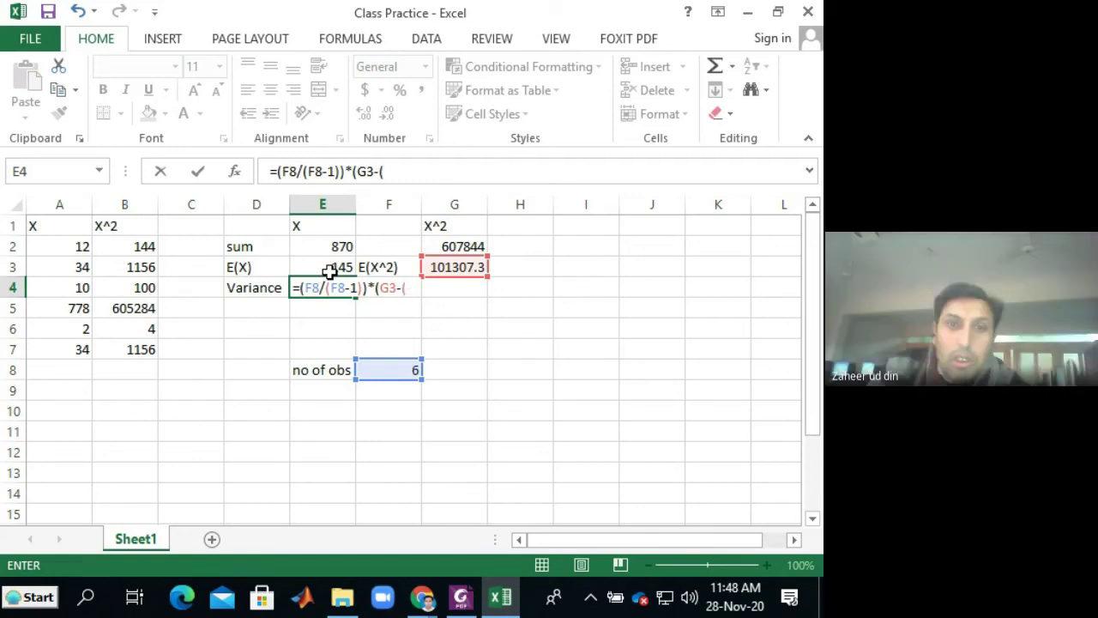
click(329, 271)
text())
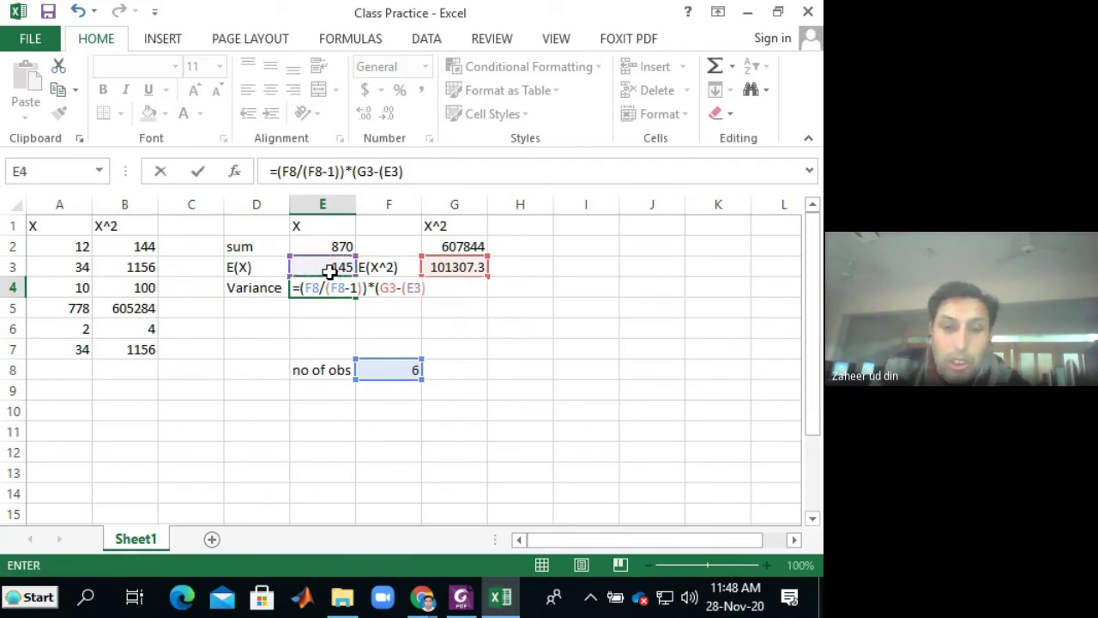
text(^2)
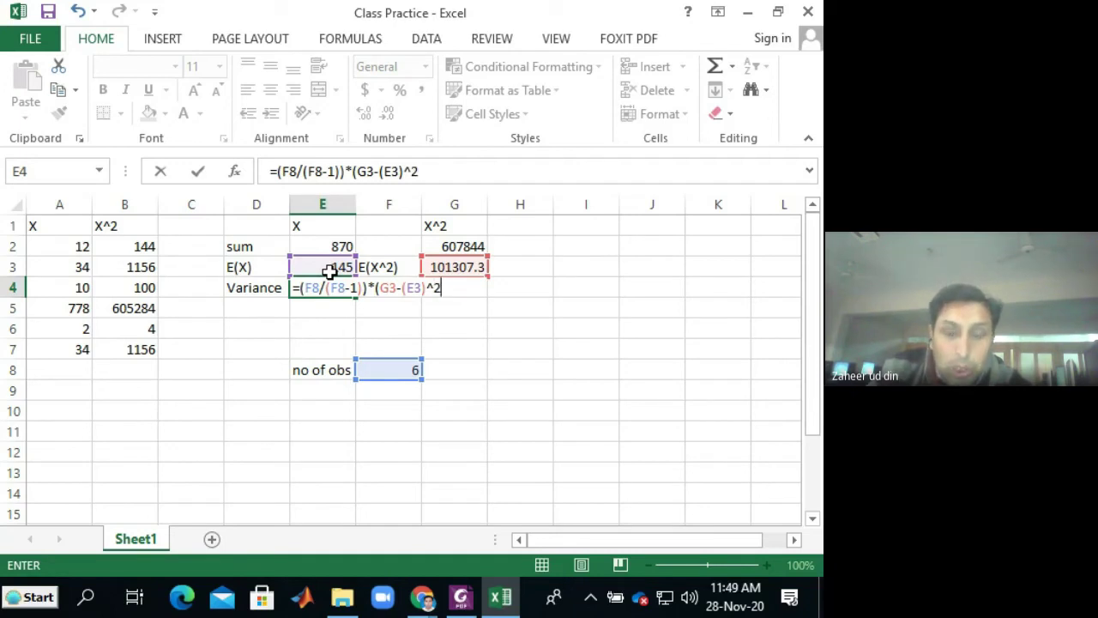
text())
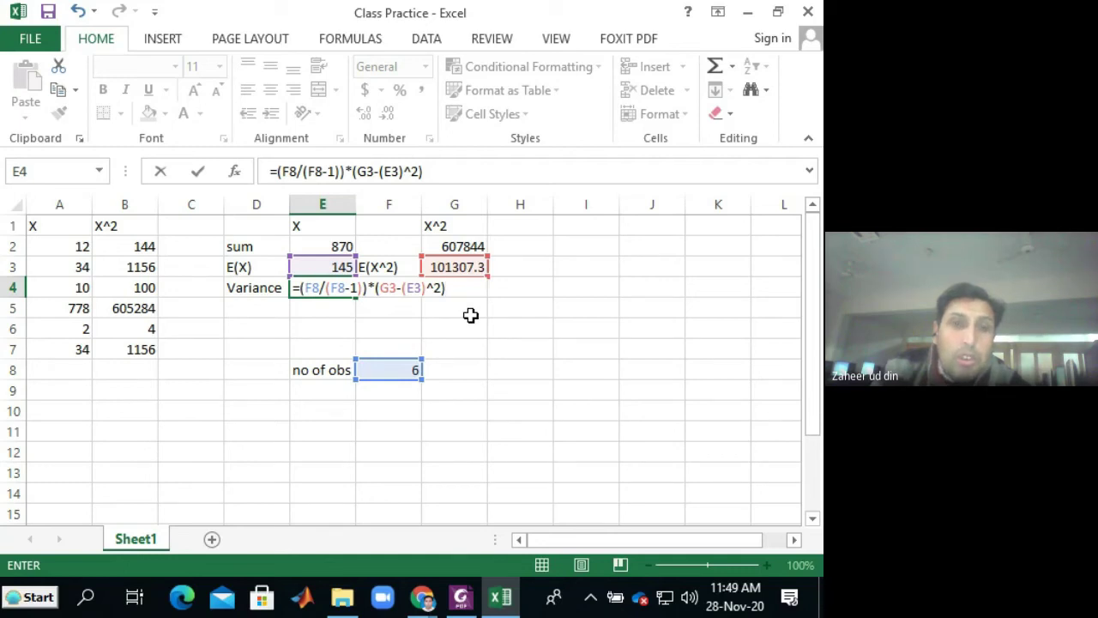
key(Return)
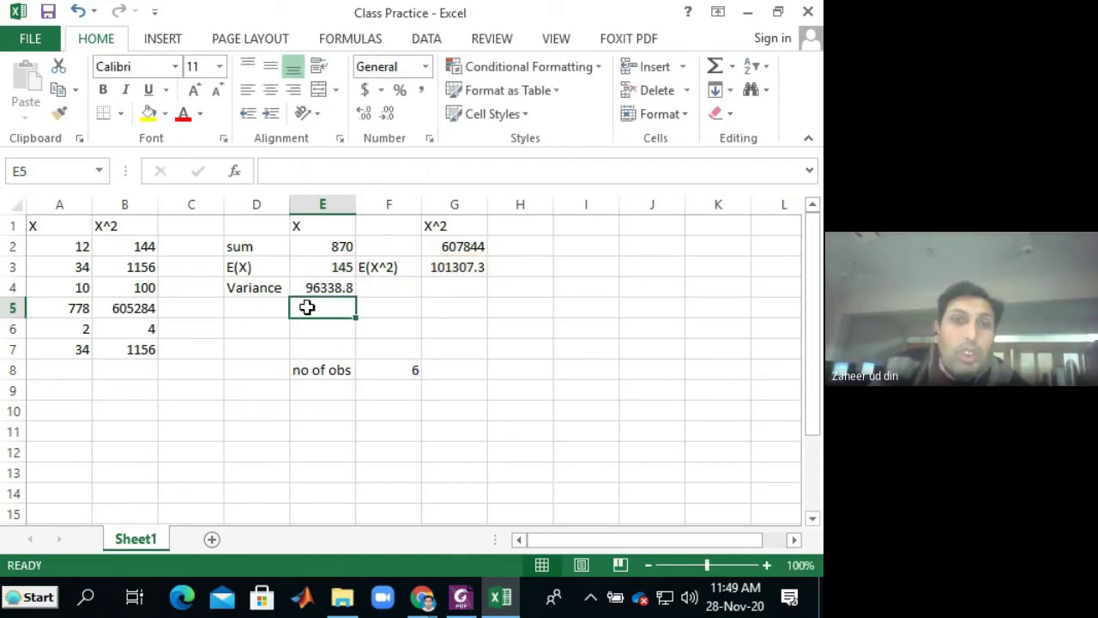
click(324, 289)
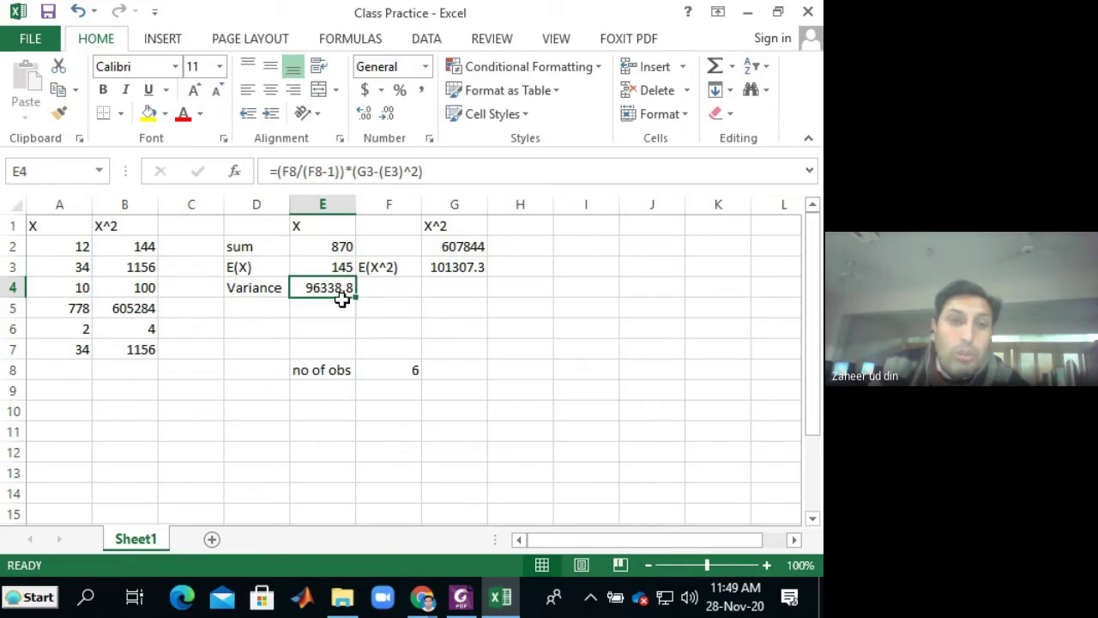
Step: Enter the label "SD" in cell D5 and select cell E5 beside it
click(256, 311)
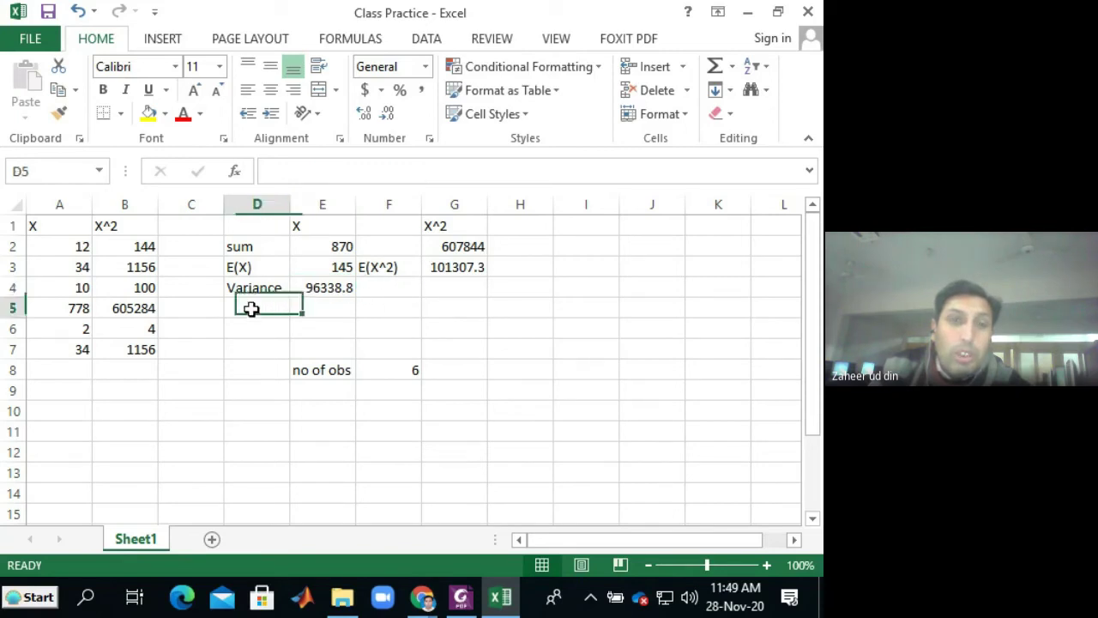
text(SD)
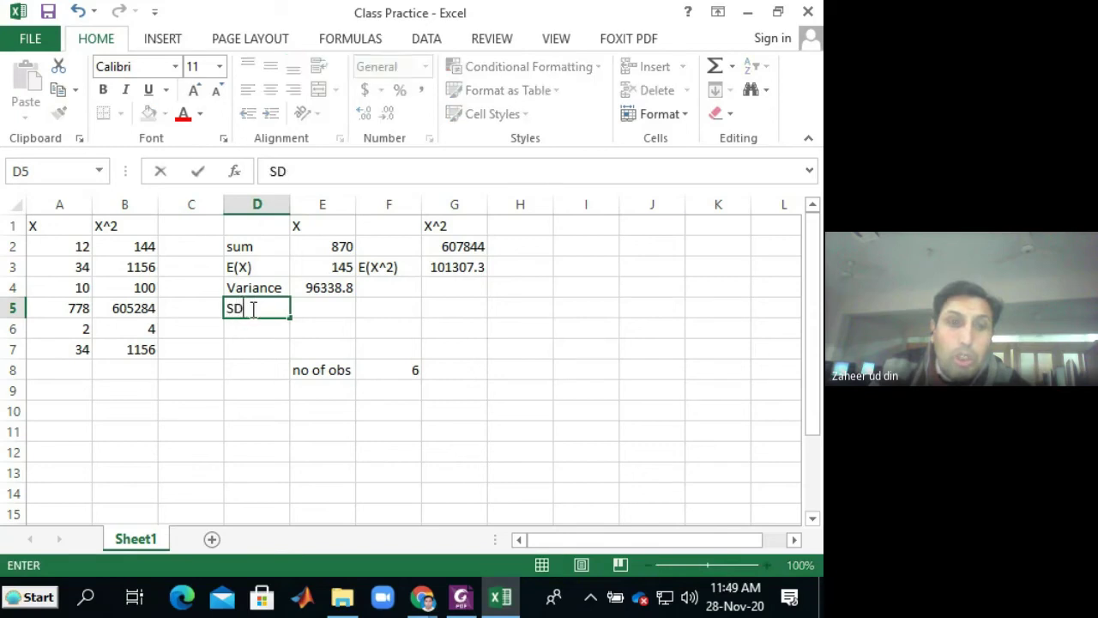
click(315, 315)
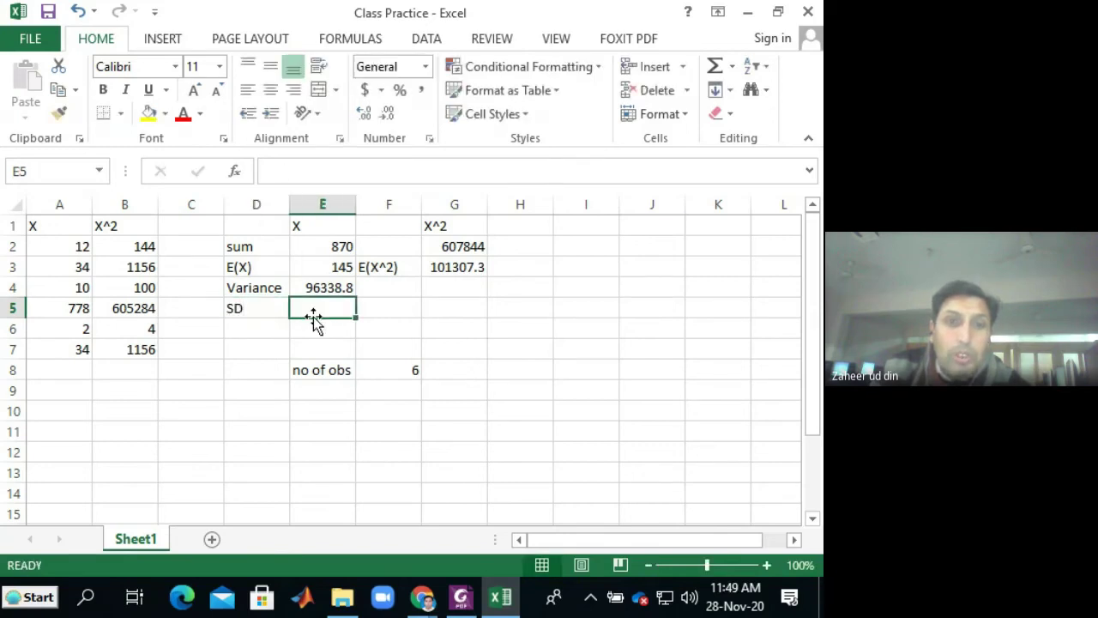
Step: Switch between the Sample Questions PDF, the Excel workbook and the Google Meet call to check the raised hands, ending in the call
key(alt+Tab)
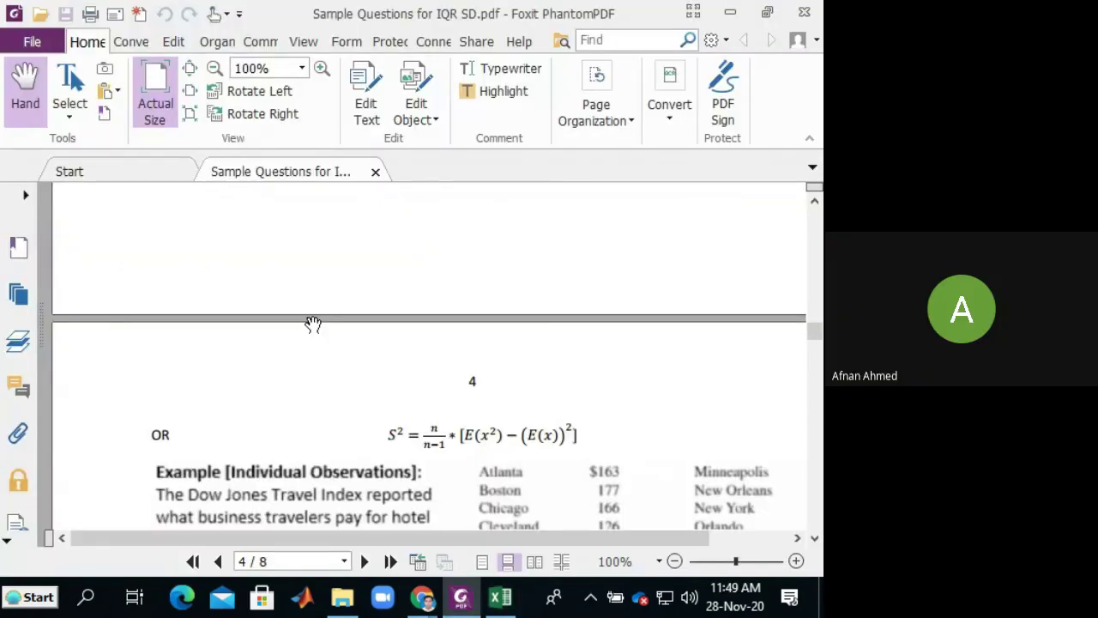
key(alt+Tab)
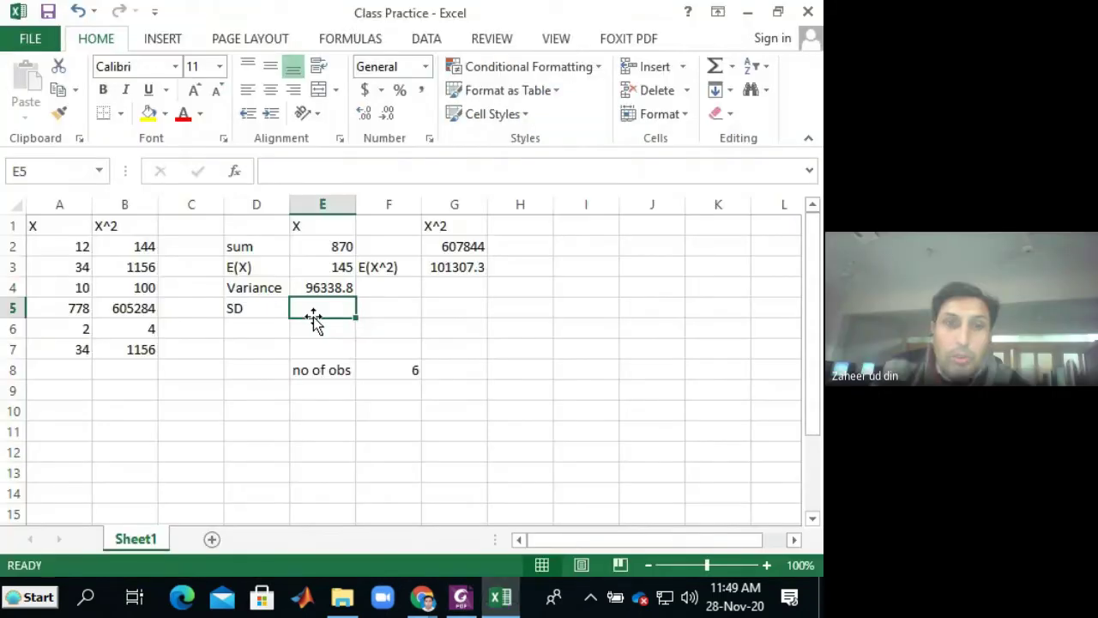
key(alt+Tab)
key(alt+Tab)
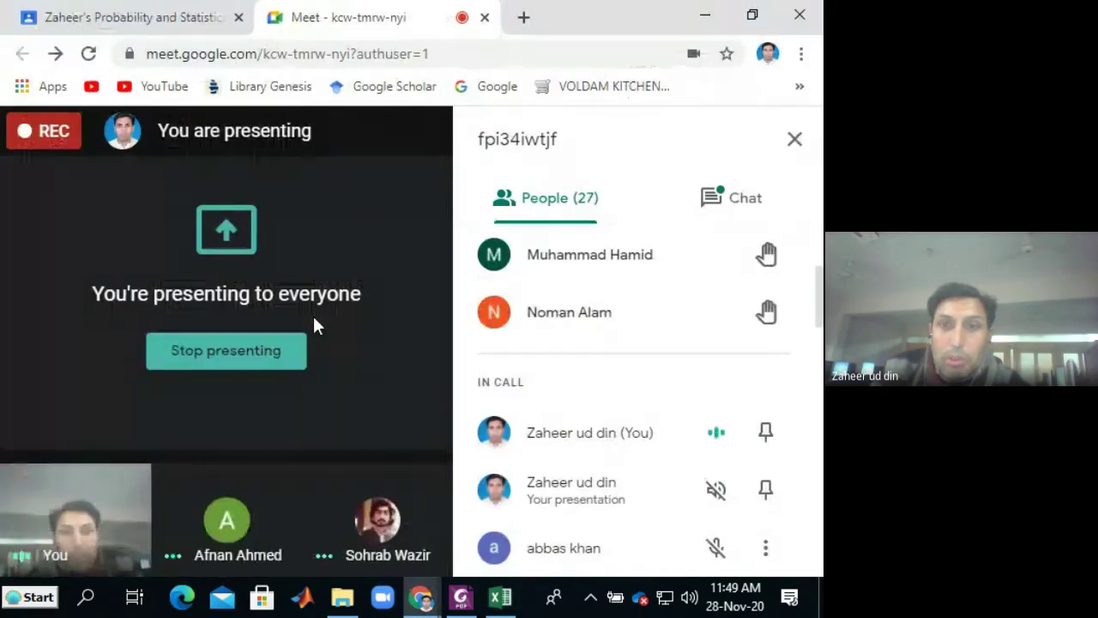
drag(817, 287, 818, 241)
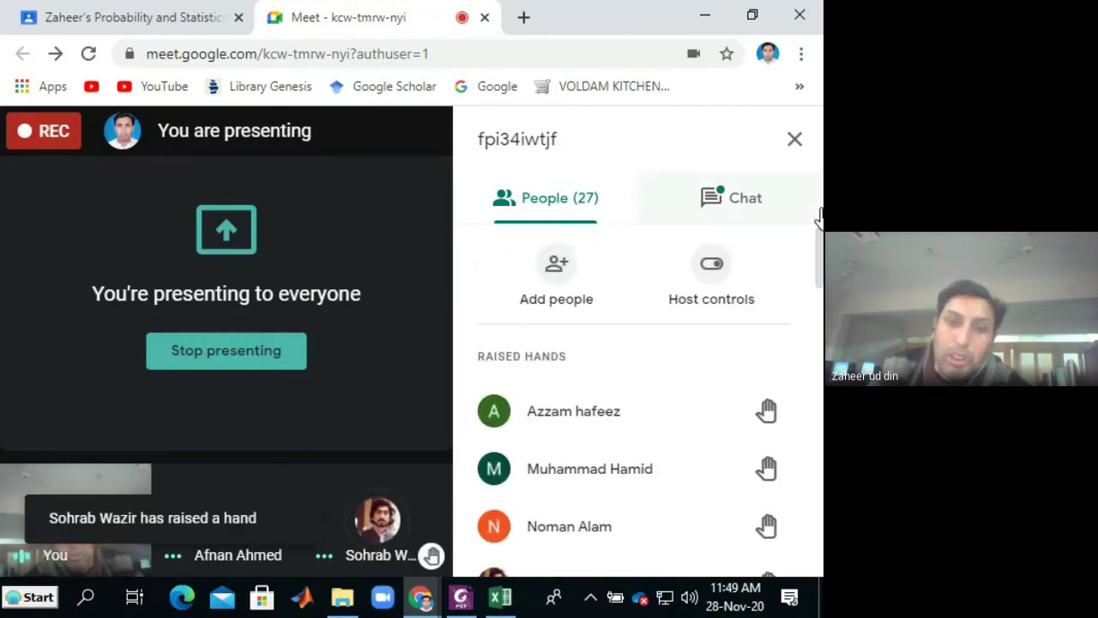
key(alt+Tab)
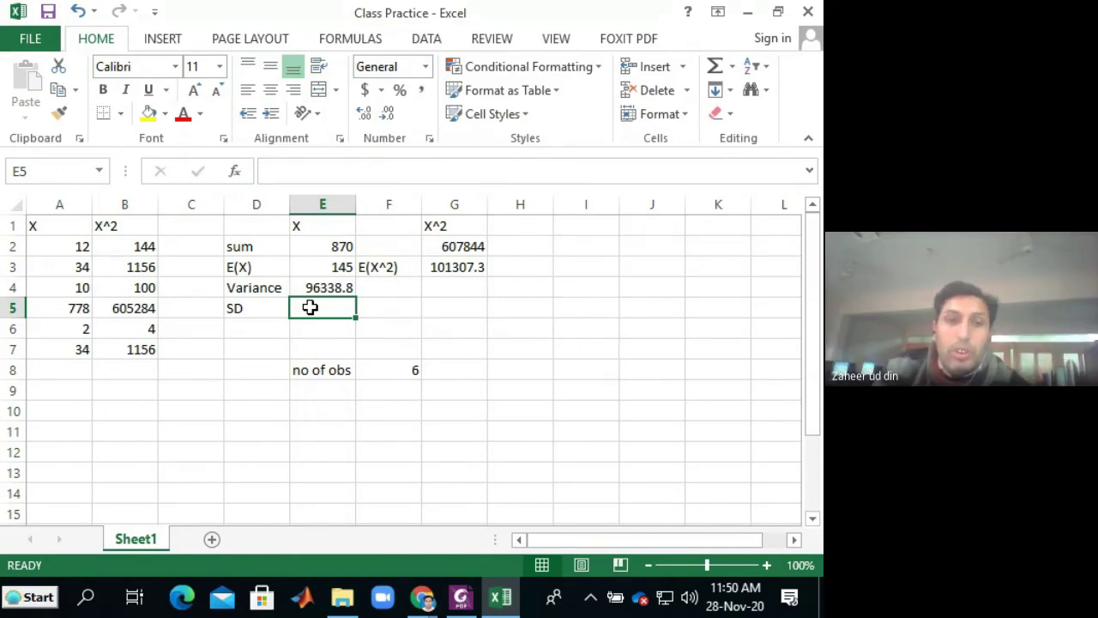
key(alt+Tab)
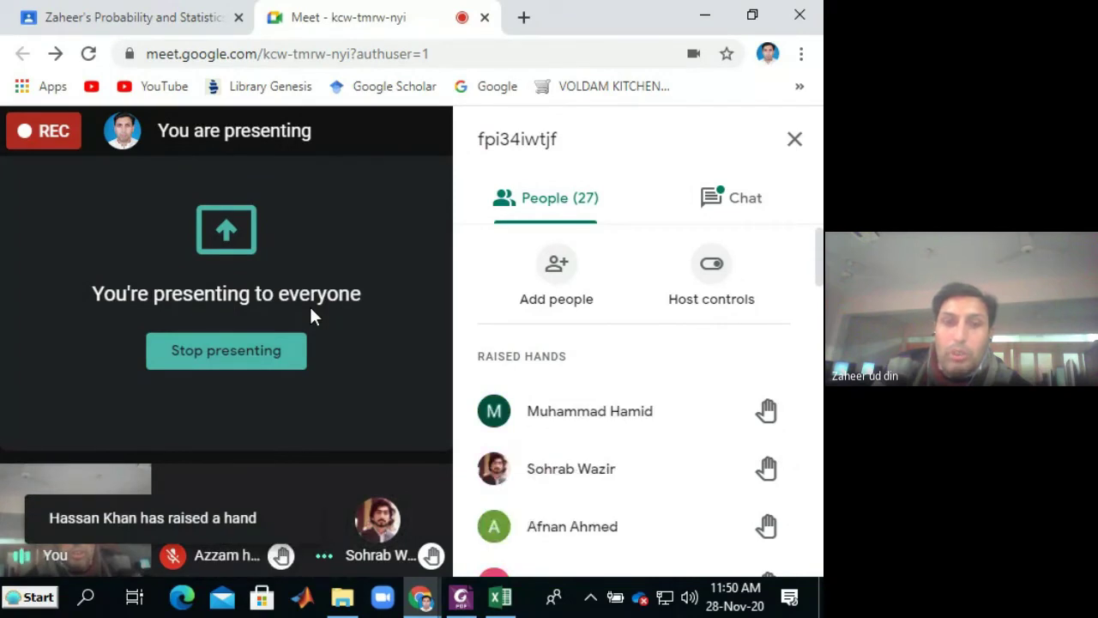
Step: Return to the Class Practice workbook and calculate the standard deviation in E5 with =SQRT(E4), keeping E5 selected
key(alt+Tab)
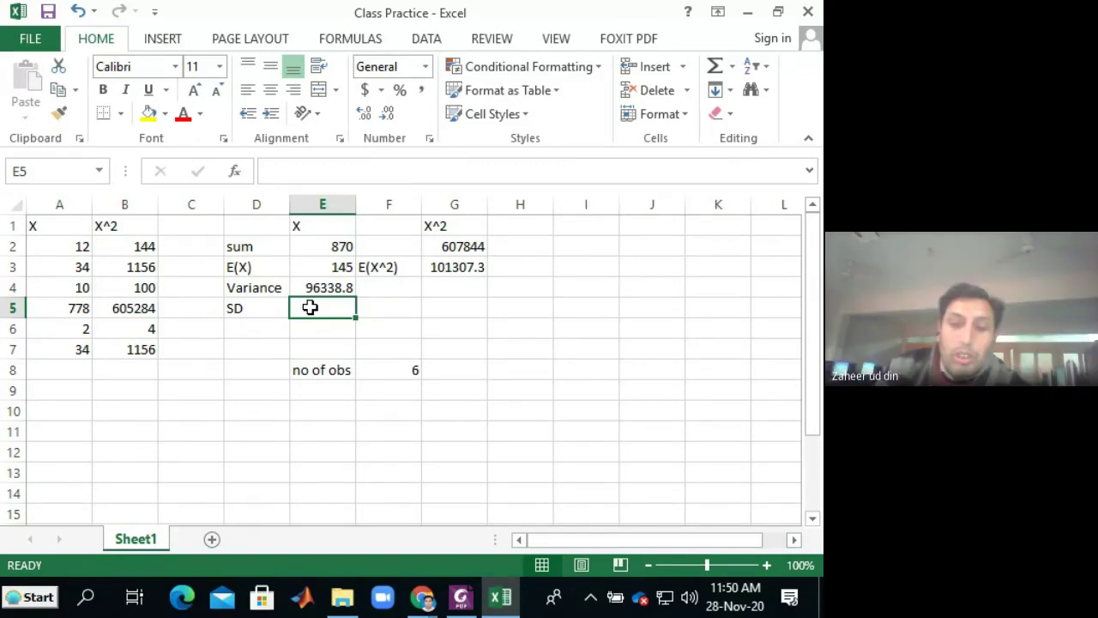
text(=)
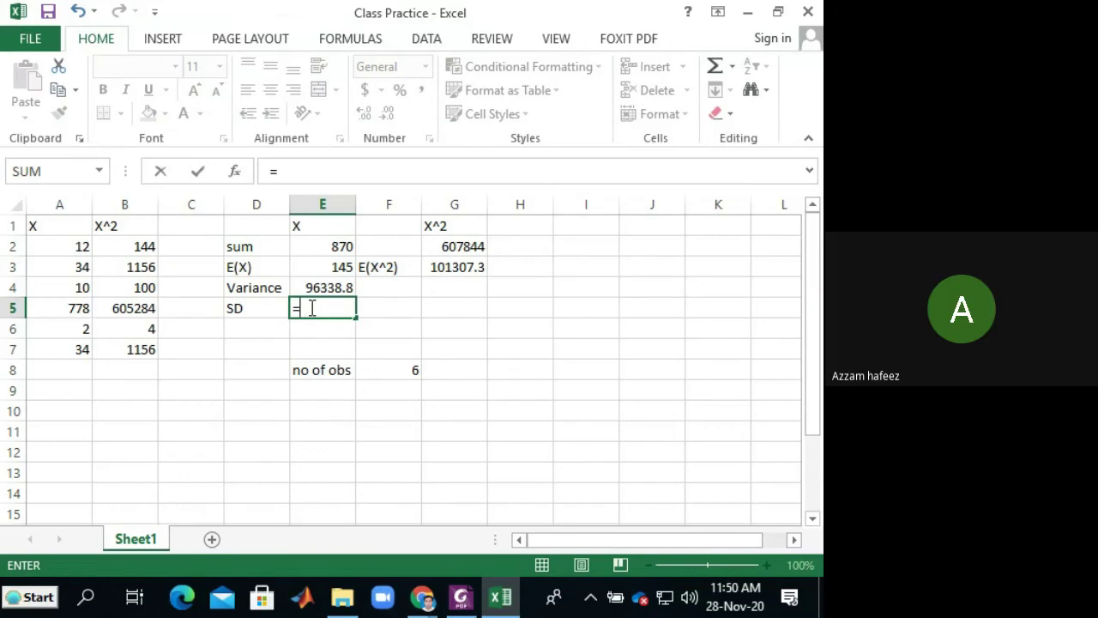
text(sq)
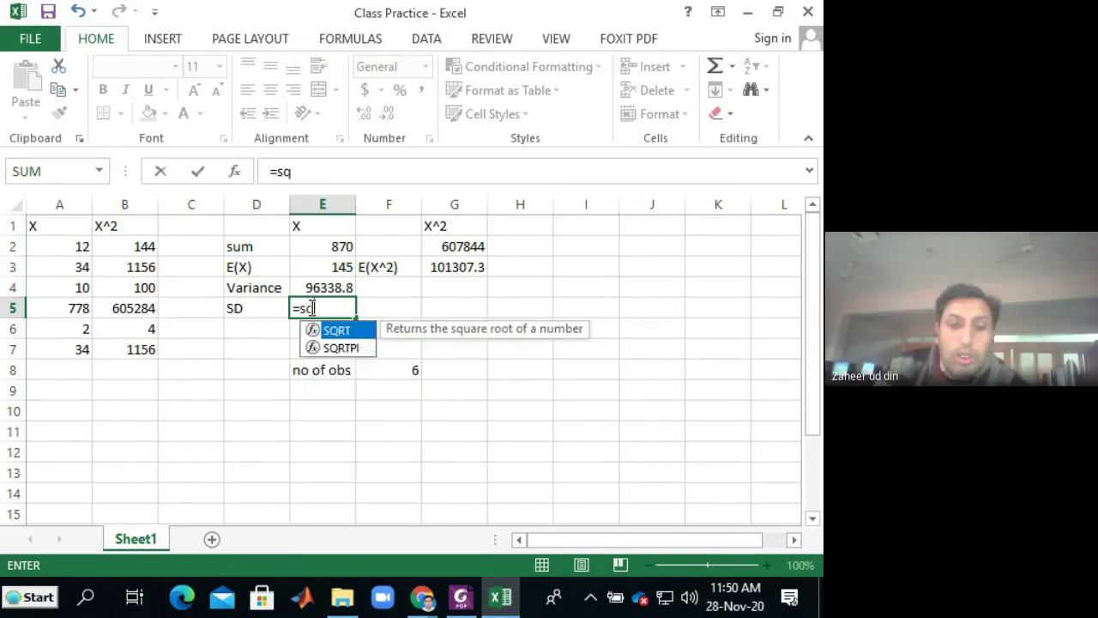
text(rt)
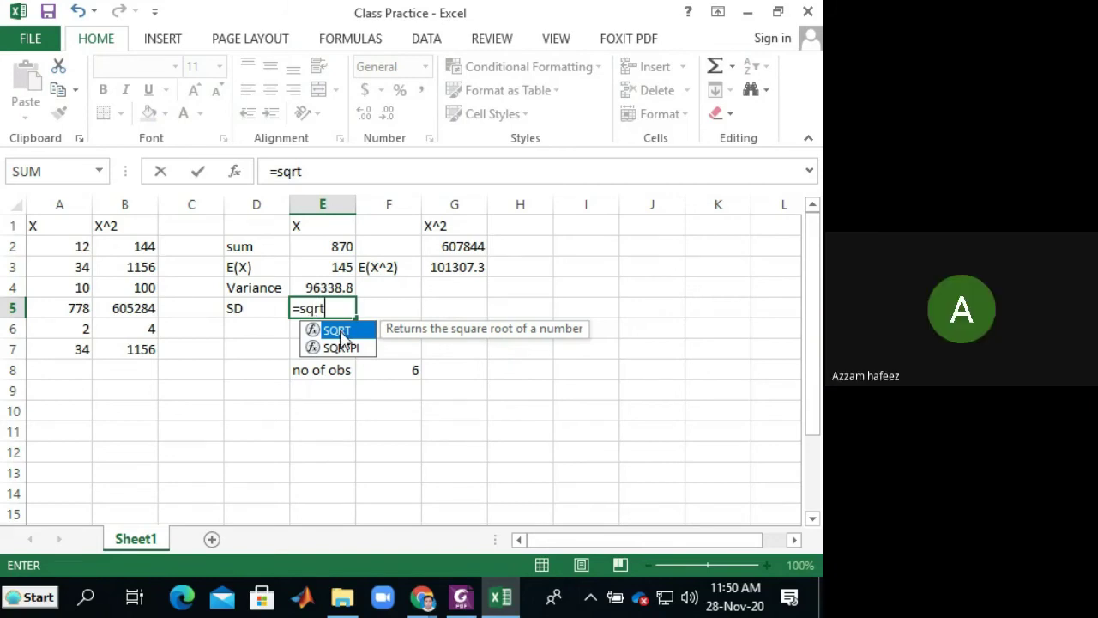
double_click(338, 332)
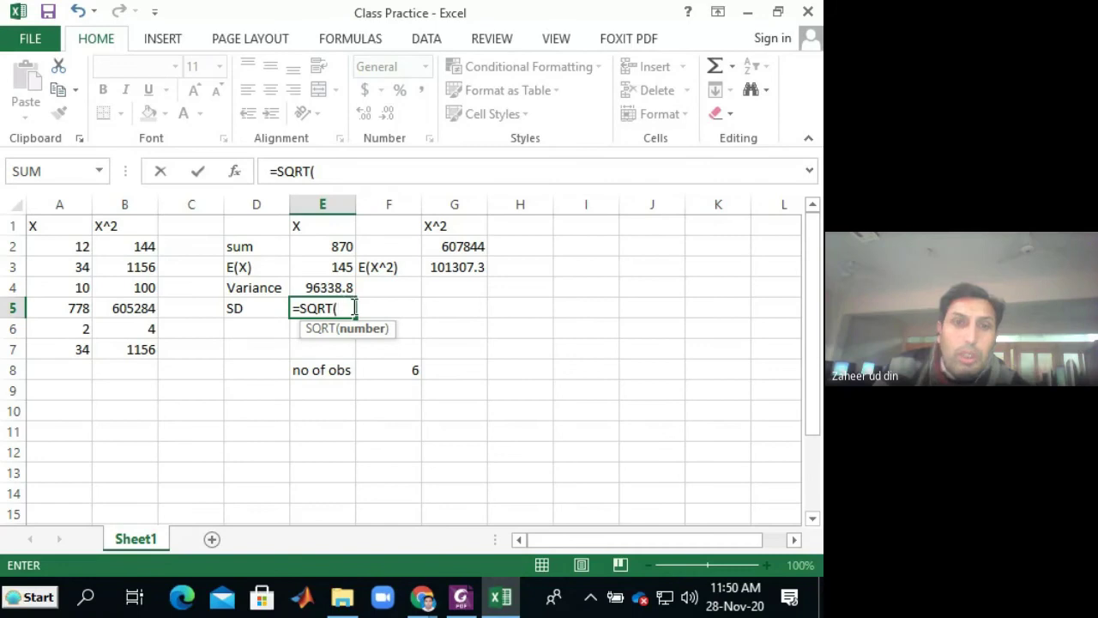
click(310, 288)
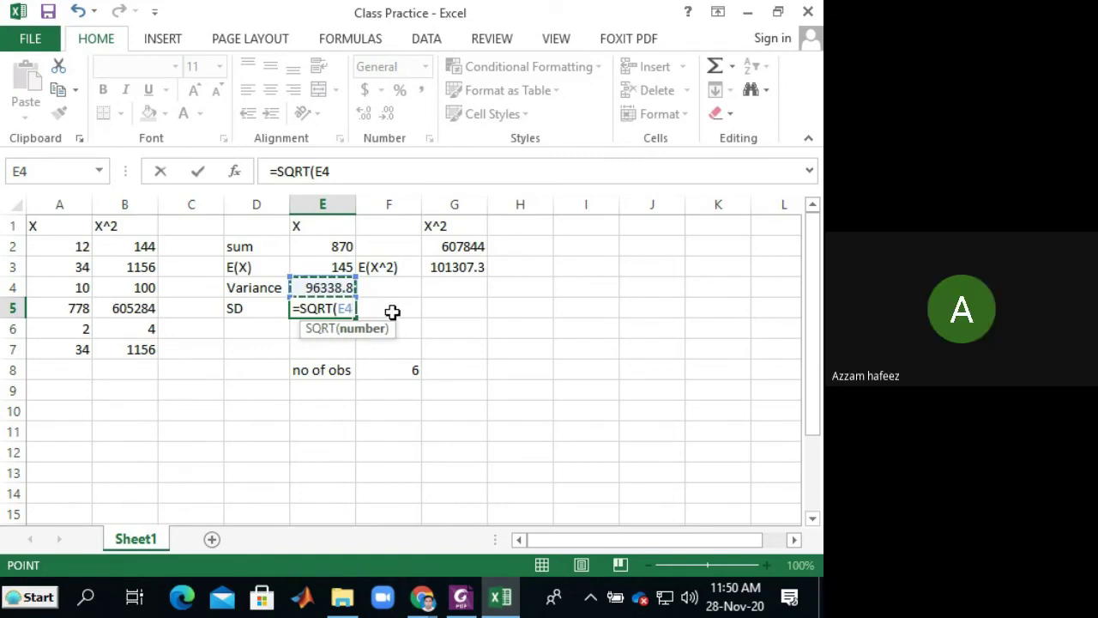
text())
key(Return)
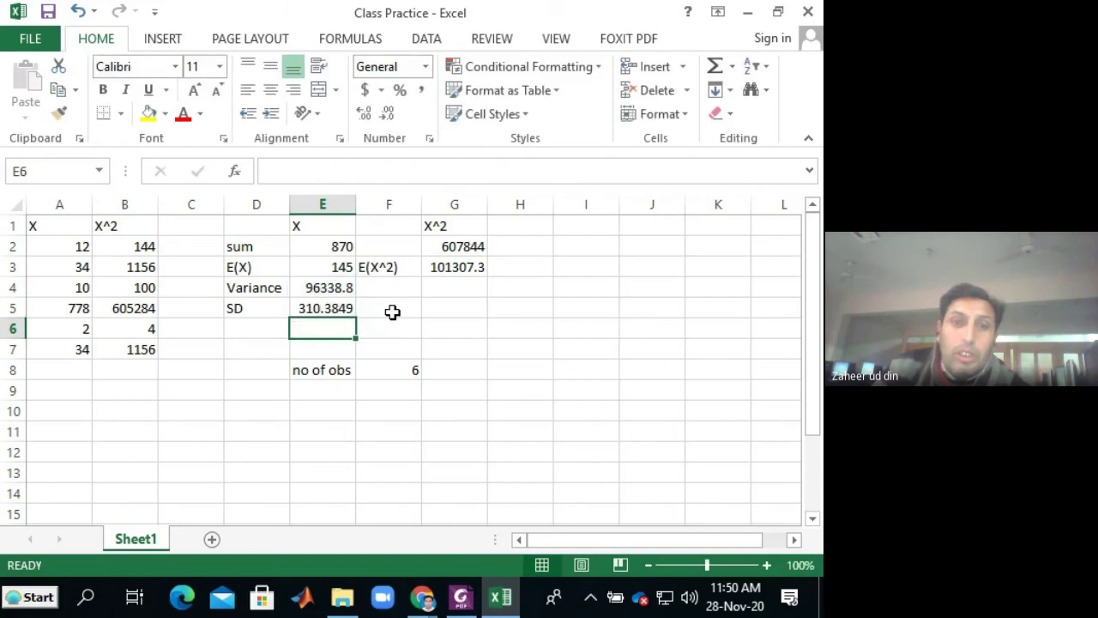
click(329, 313)
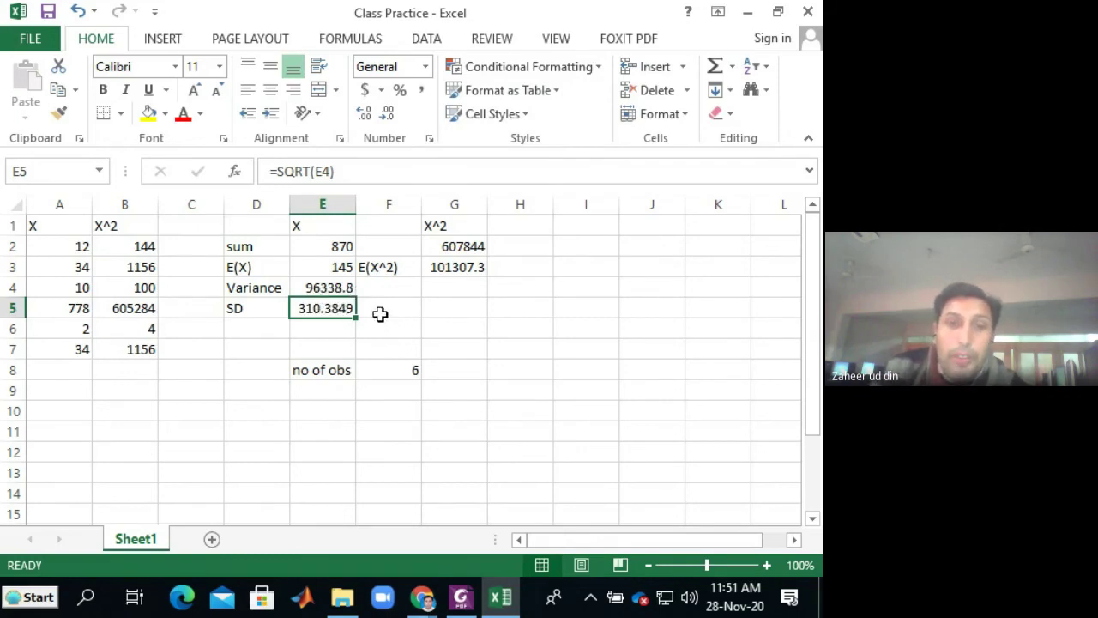
Step: Enter the label "CV" in cell D6 and select cell E6 beside it
click(250, 325)
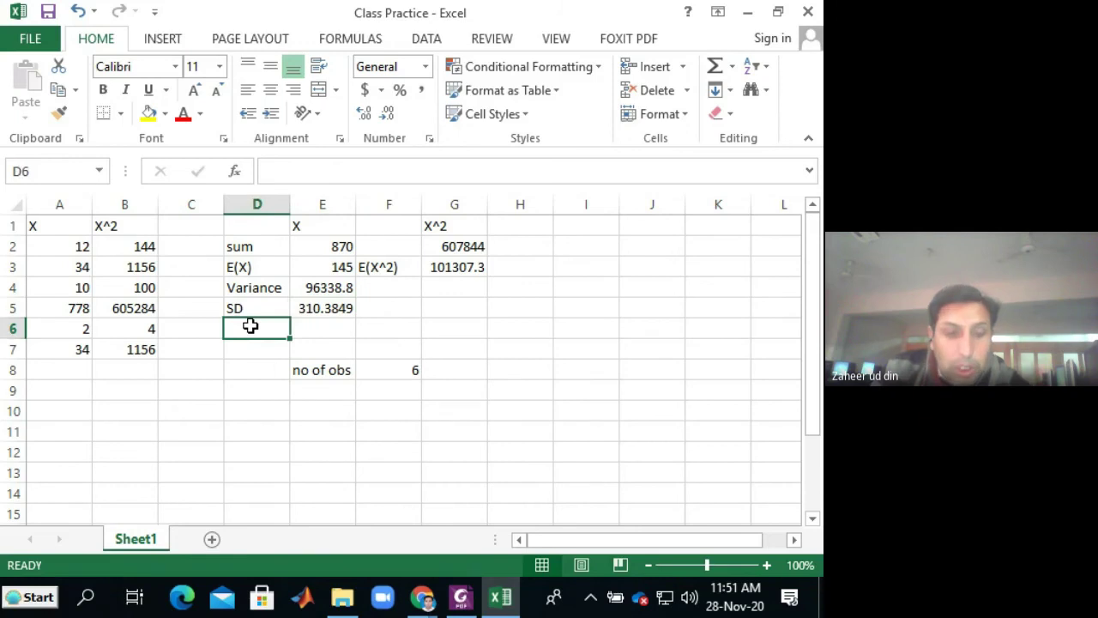
key(alt+Tab)
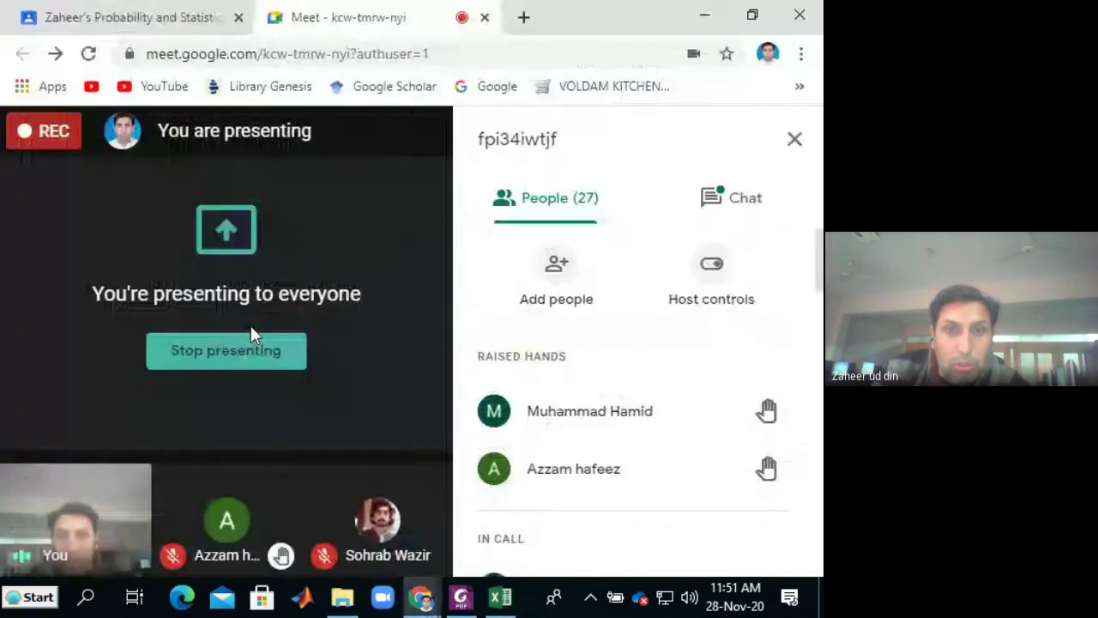
key(alt+Tab)
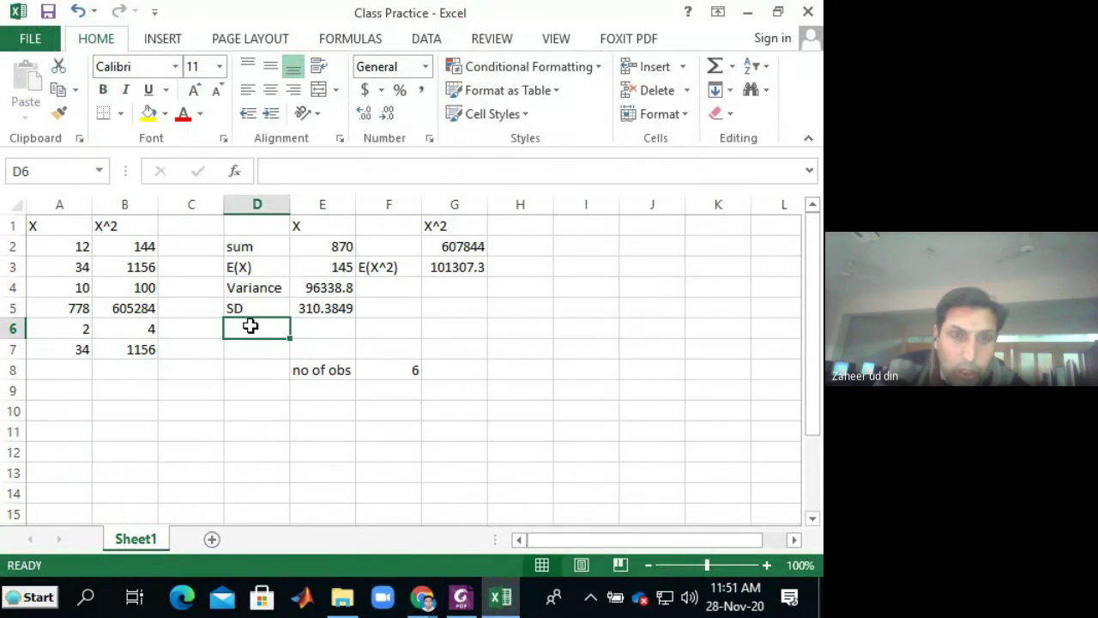
text(CV)
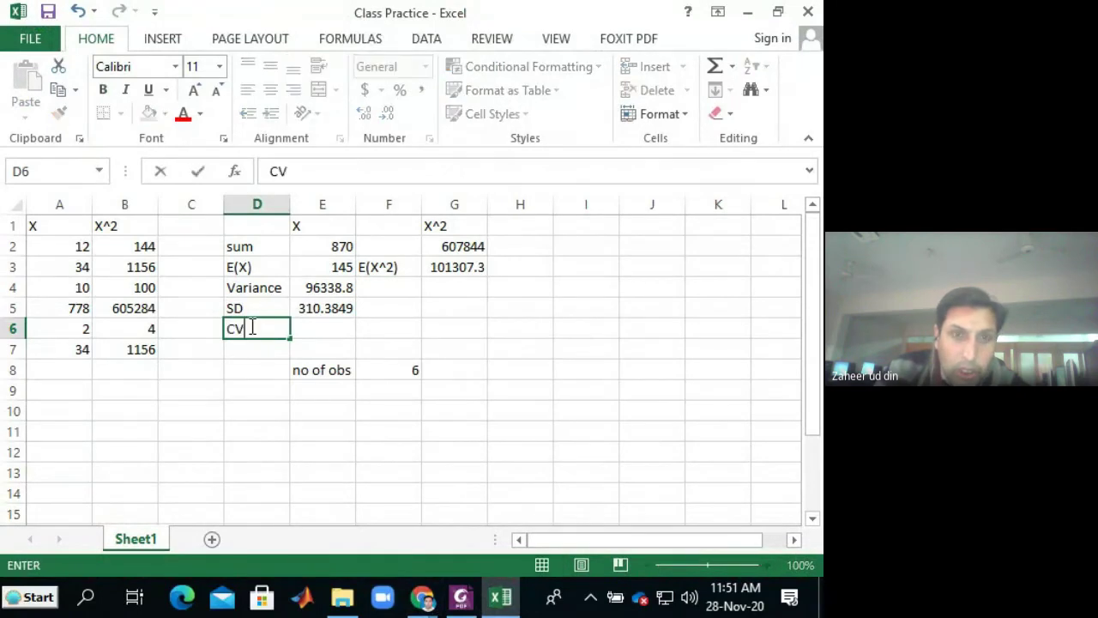
click(311, 330)
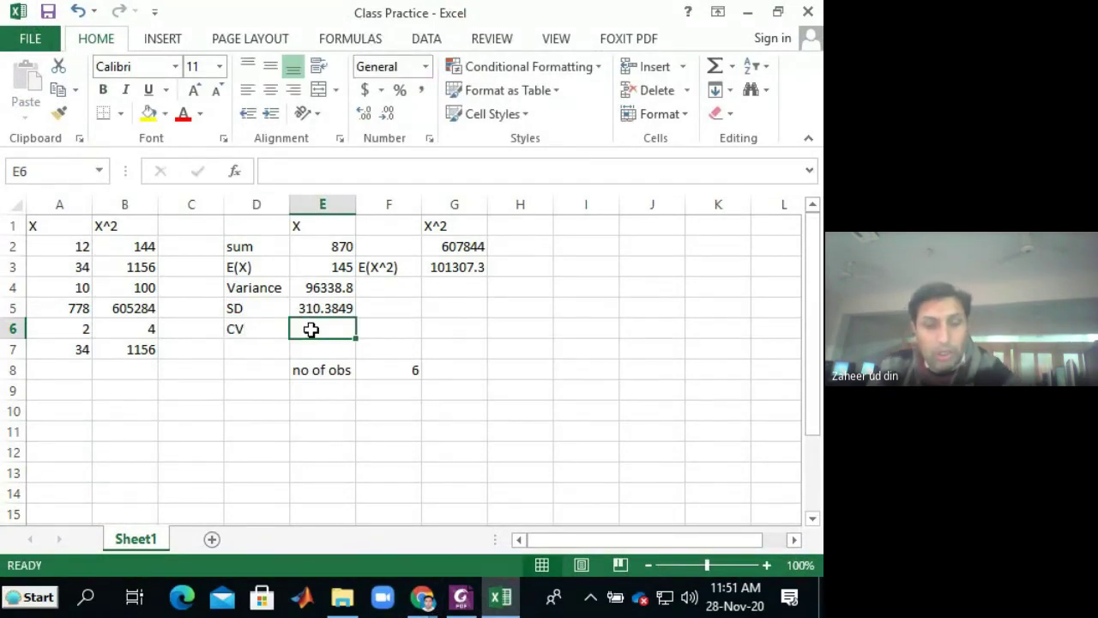
Step: Examine the coefficient of variation formula on page 3 of the Sample Questions PDF, then return to the workbook
key(alt+Tab)
key(alt+Tab)
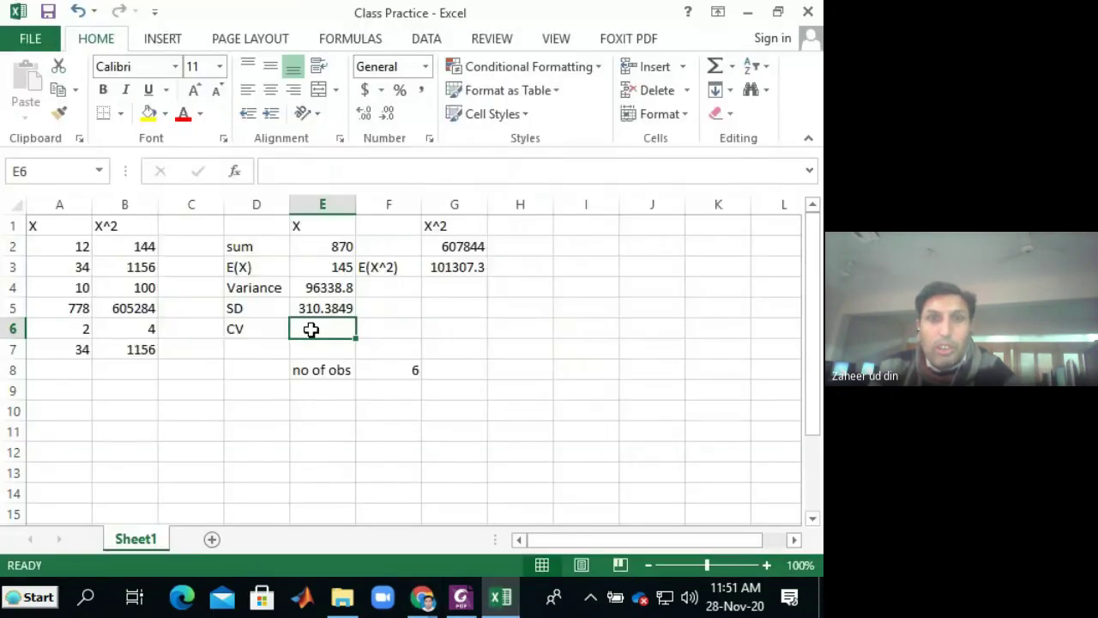
key(alt+Tab)
key(alt+Tab)
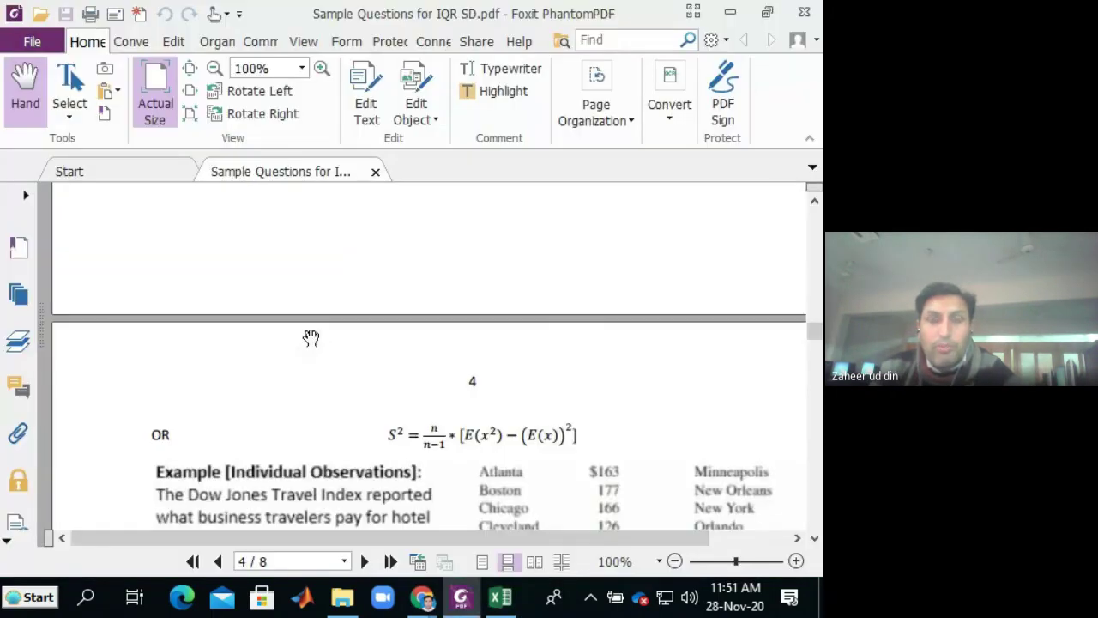
scroll(311, 338, up, 5)
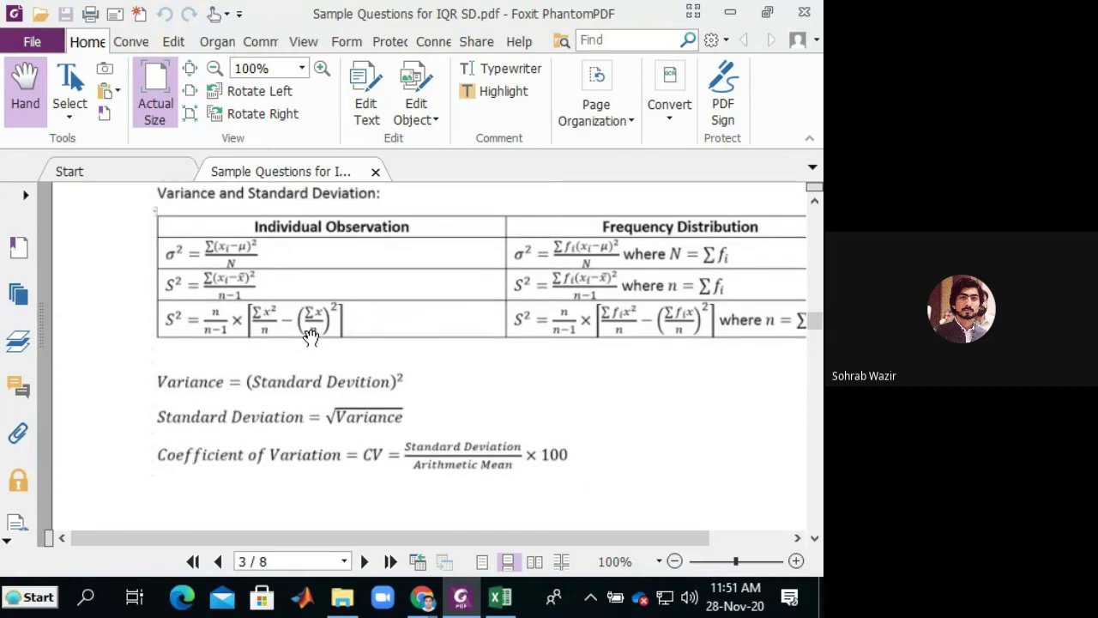
key(alt+Tab)
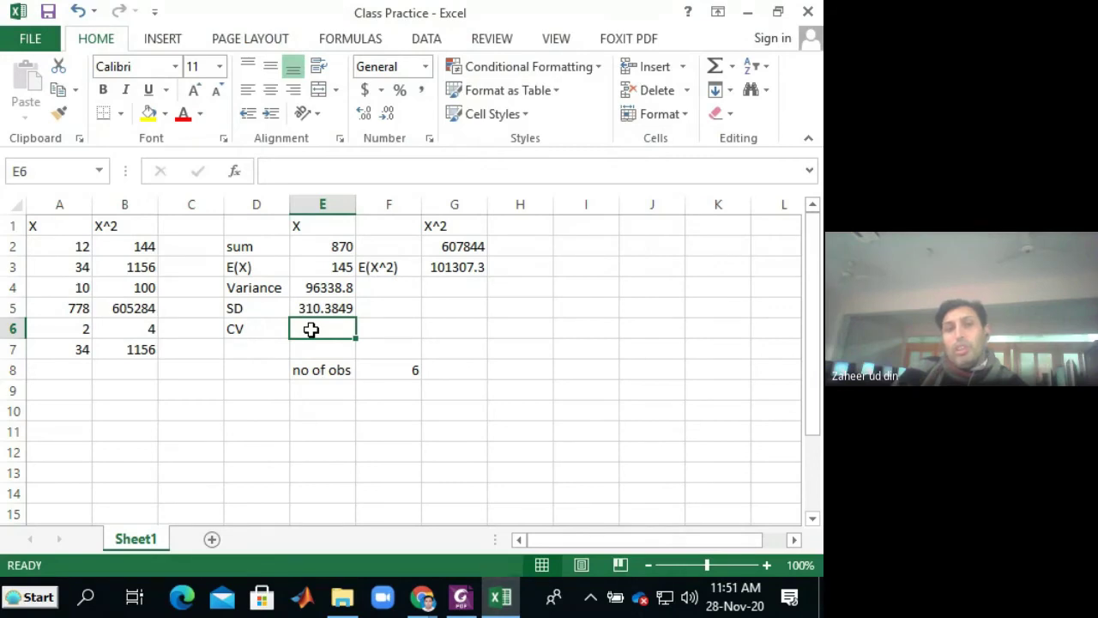
Step: Switch to the Google Meet call, look through the participant list and turn off the camera
key(alt+Tab)
key(Tab)
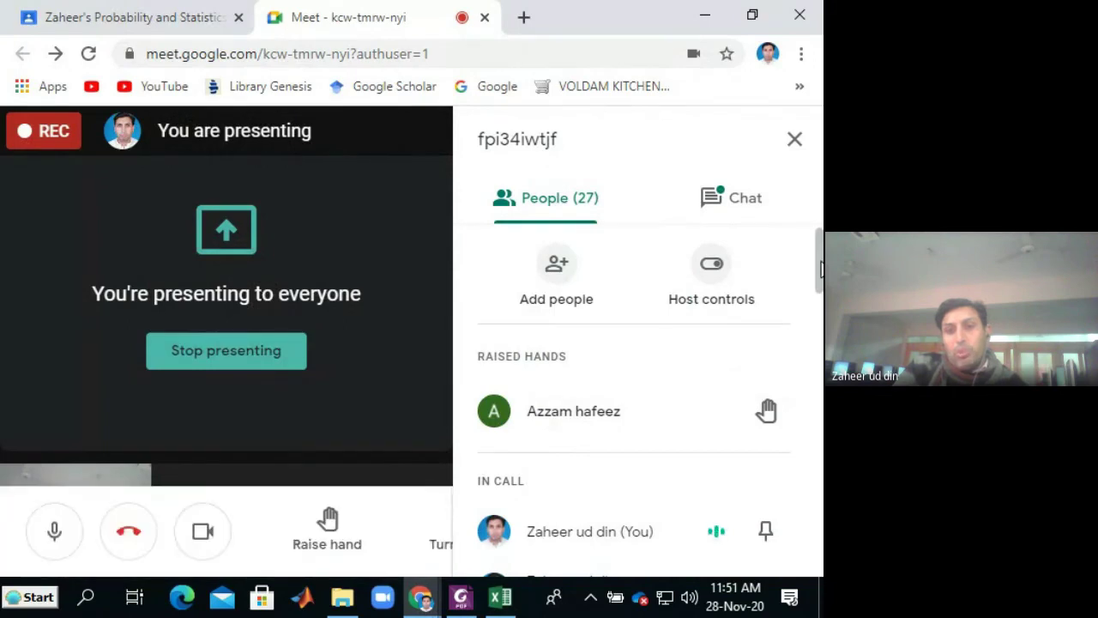
drag(820, 269, 821, 388)
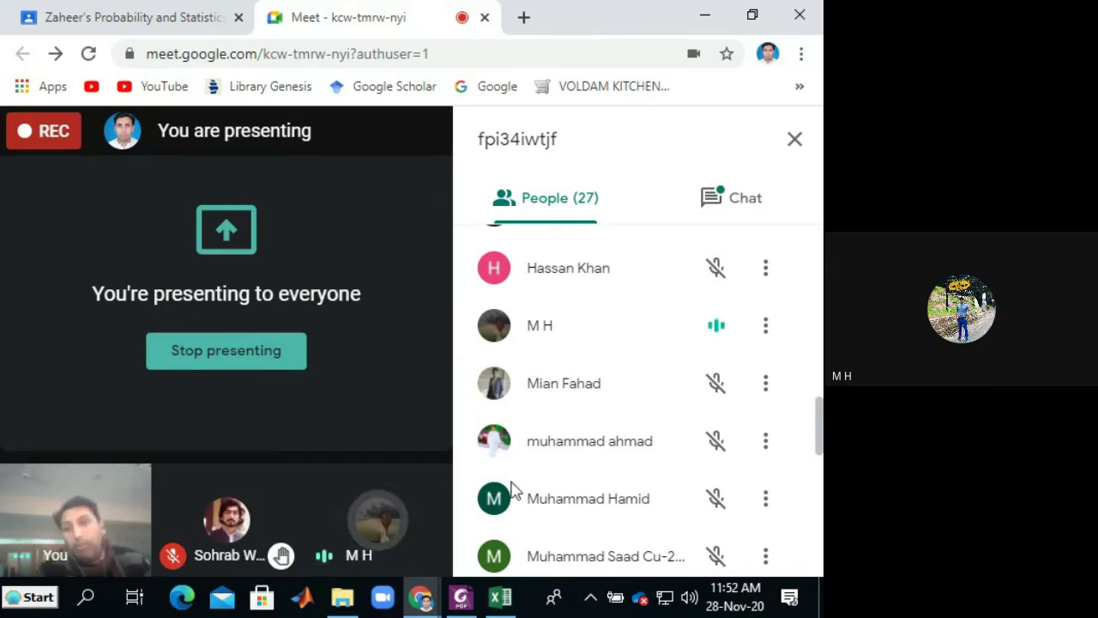
mouse_move(176, 541)
click(204, 534)
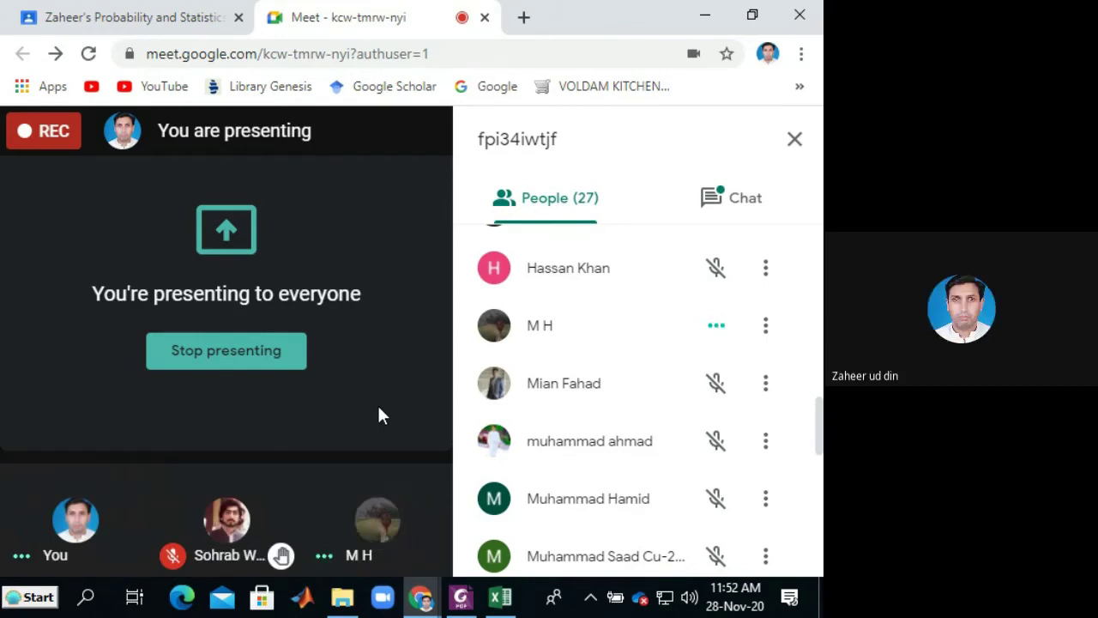
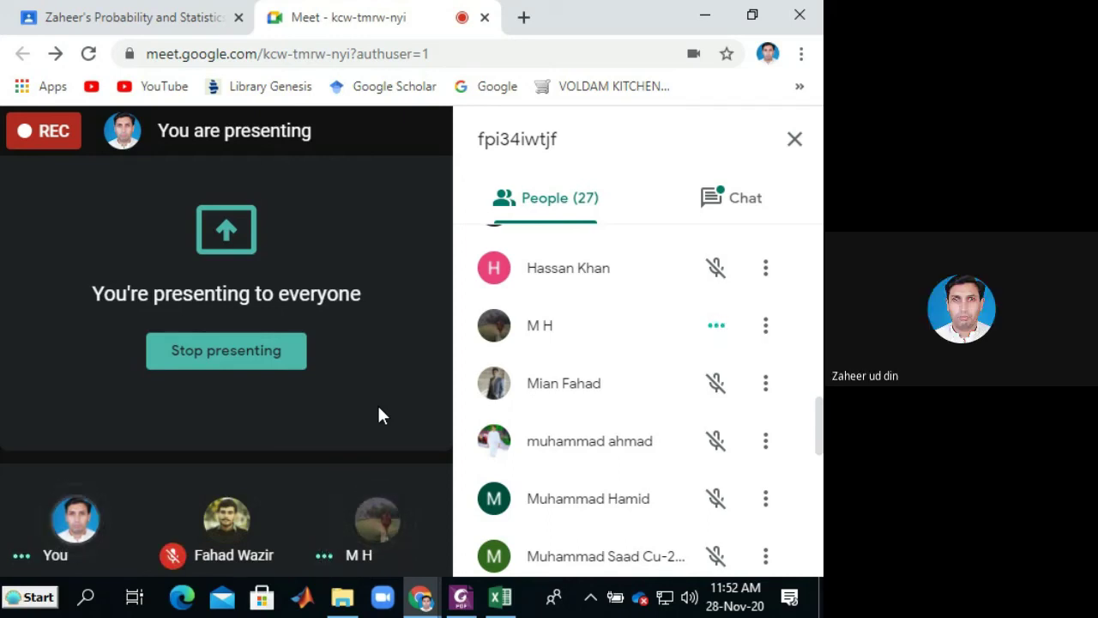
Step: Return to the workbook and start the coefficient of variation formula in E6 as =(E5/
key(alt+Tab)
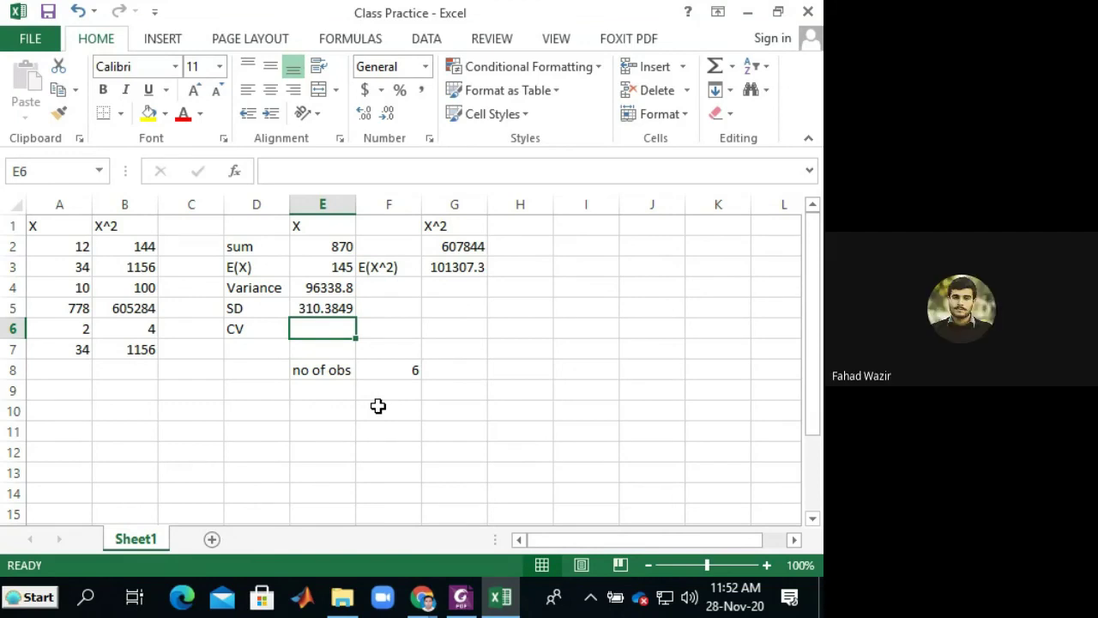
text(=)
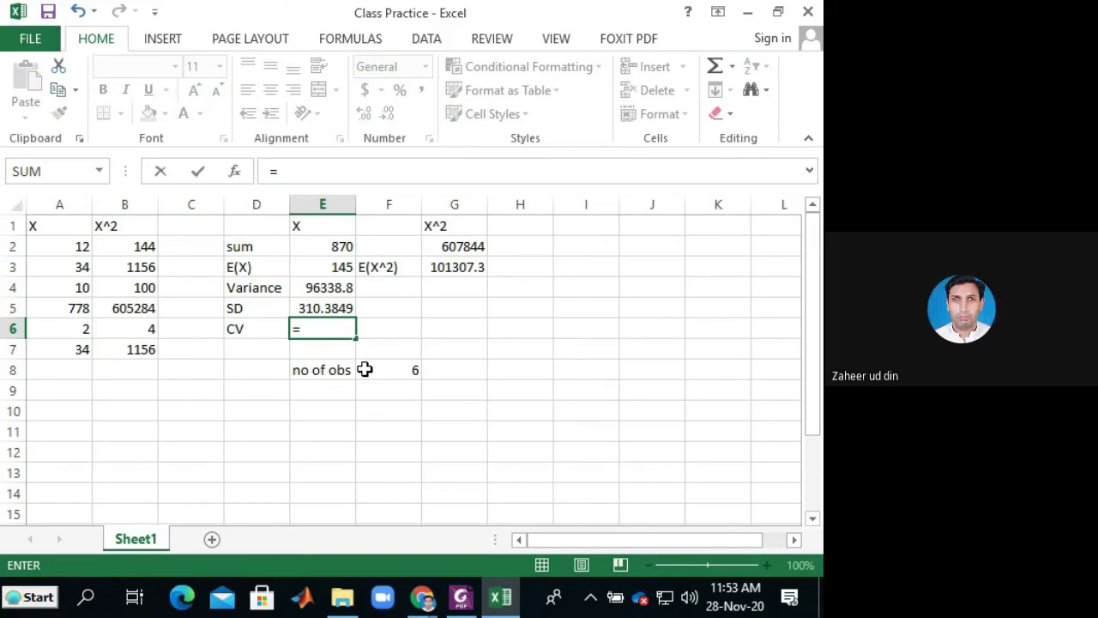
text(()
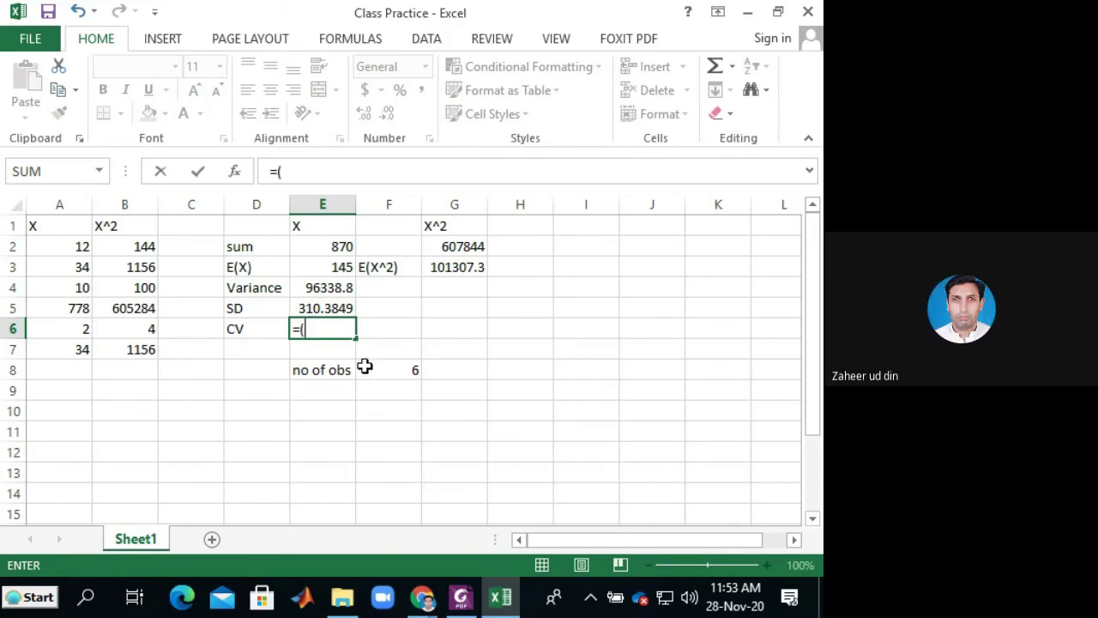
click(339, 308)
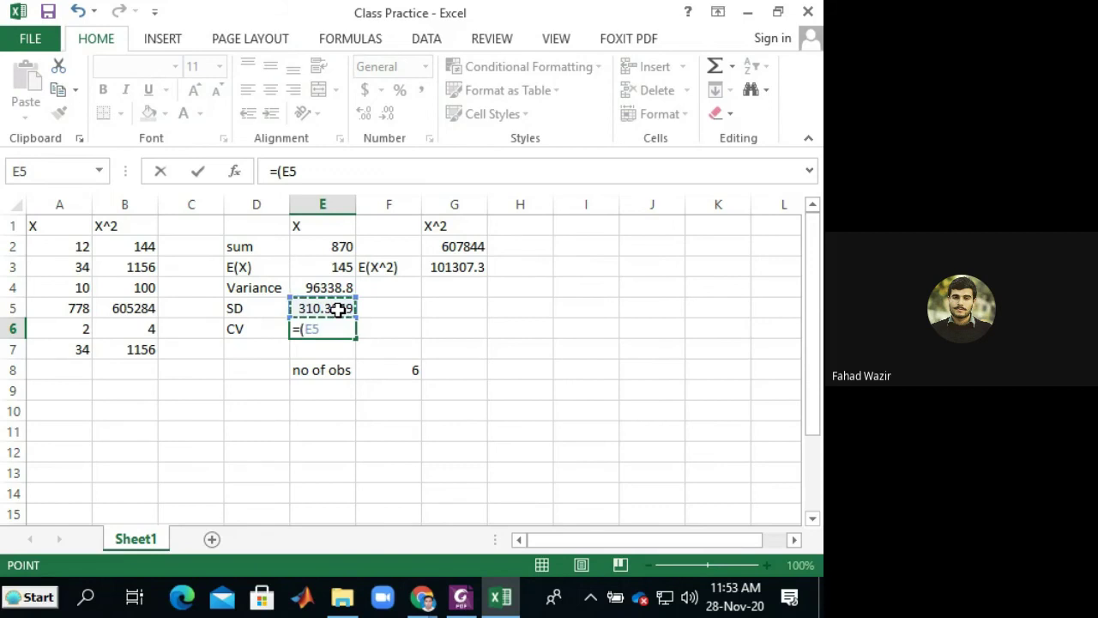
text(/)
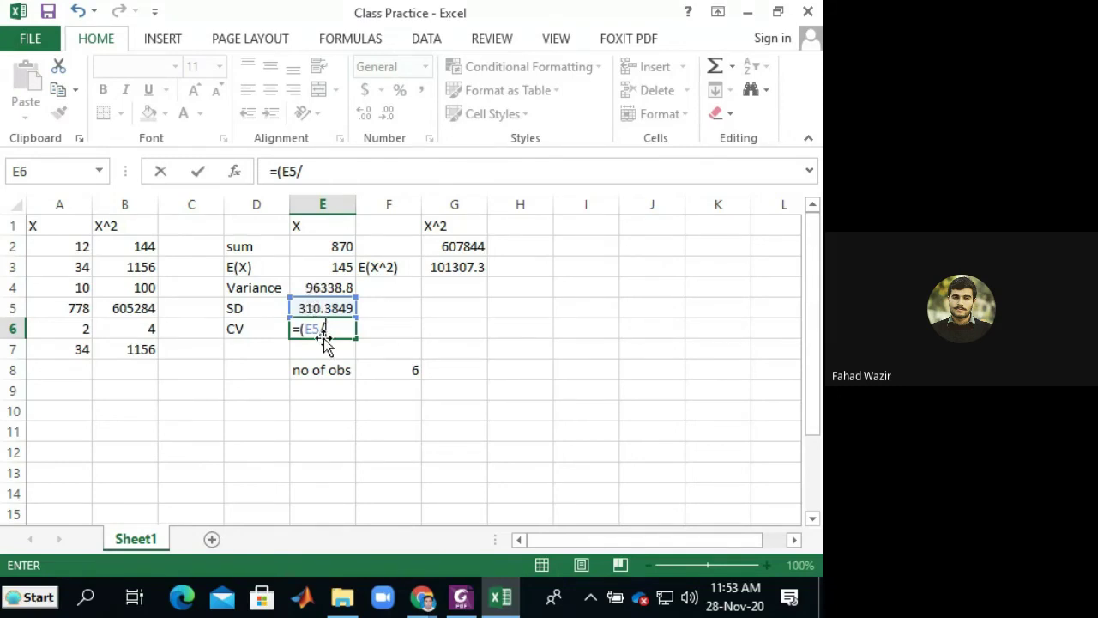
Step: Replace the E5 reference in the unfinished E6 formula with E4 so it reads =(E4/
key(BackSpace)
key(BackSpace)
key(BackSpace)
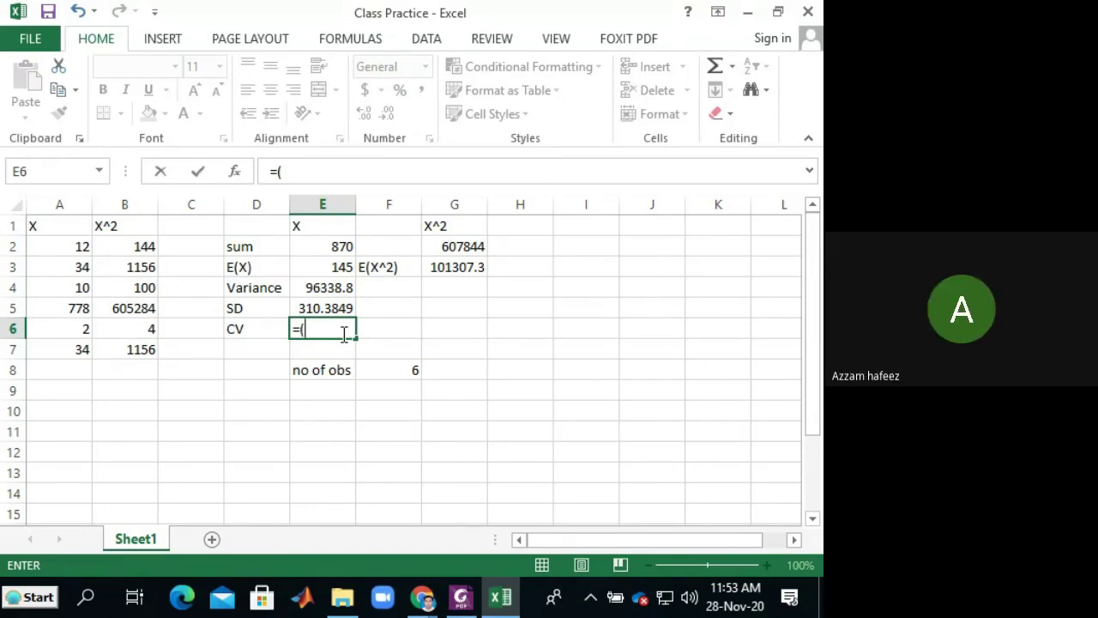
click(335, 288)
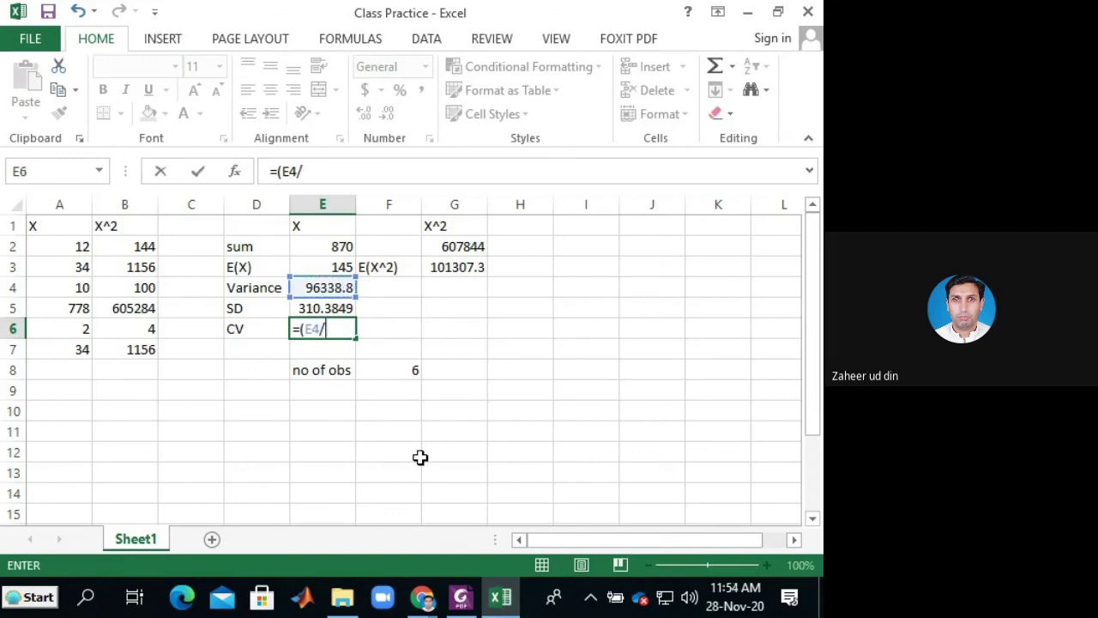
text(/)
Step: Check the Google Meet call twice for raised hands and speakers, ending in the workbook
key(alt+Tab)
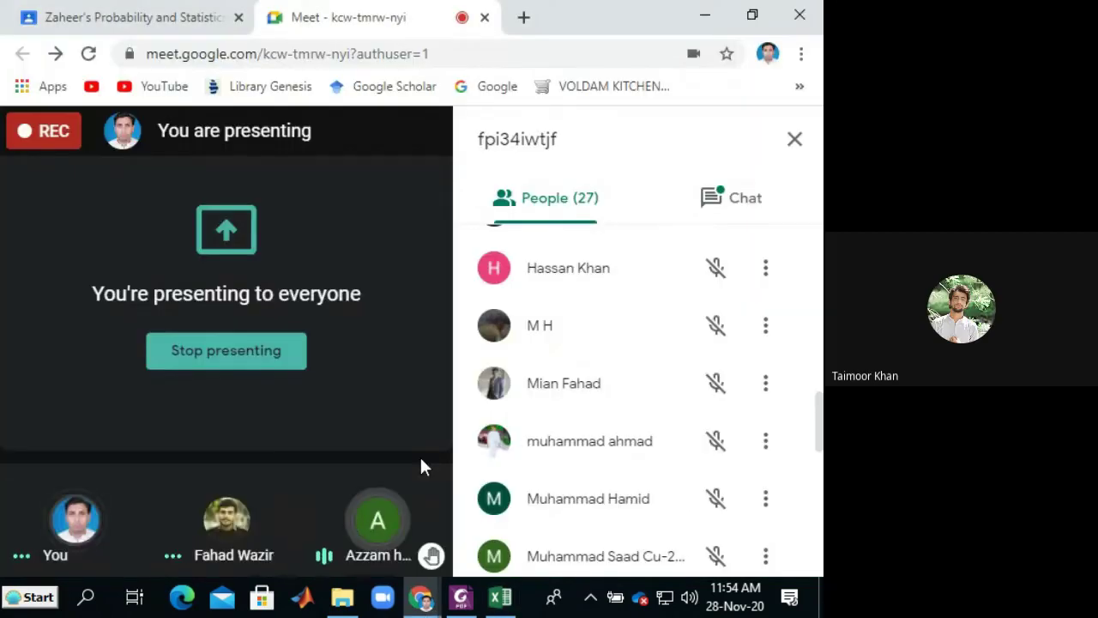
key(alt+Tab)
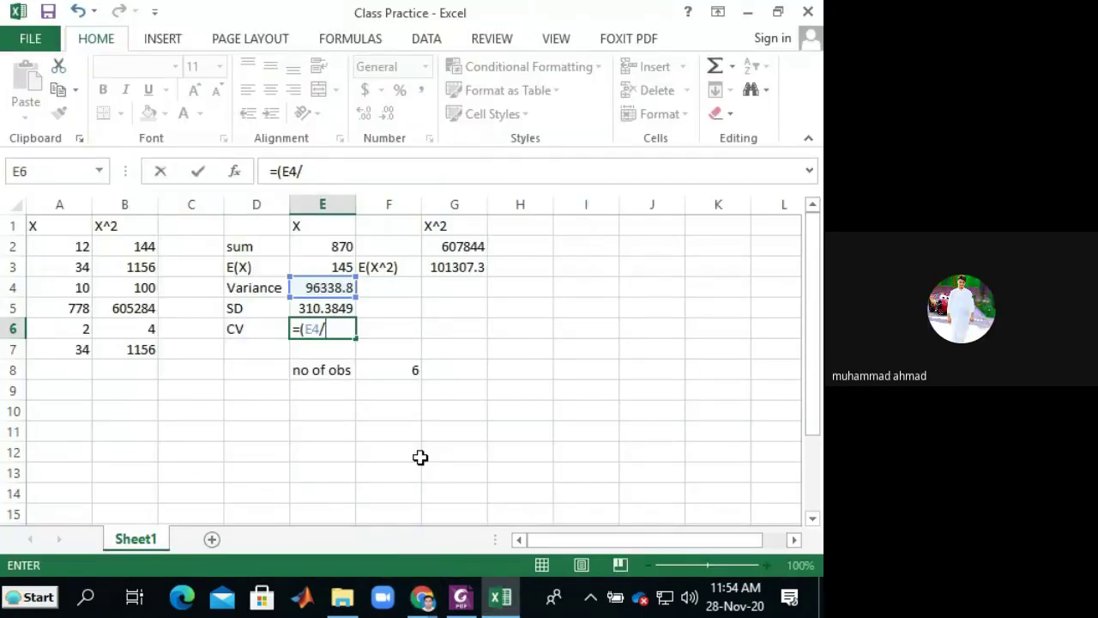
key(alt+Tab)
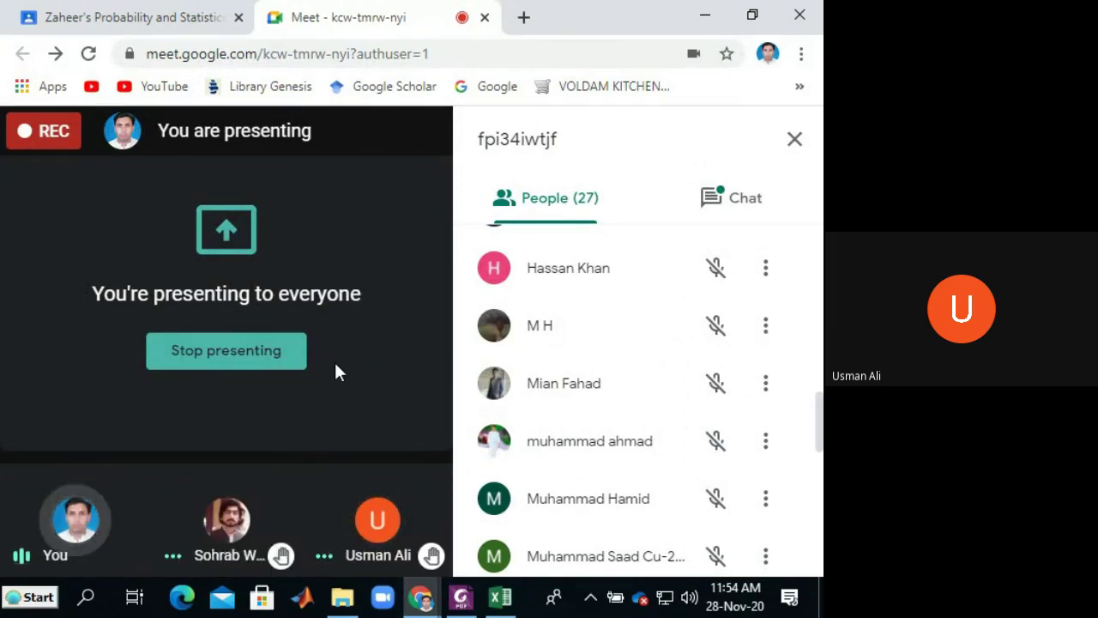
key(alt+Tab)
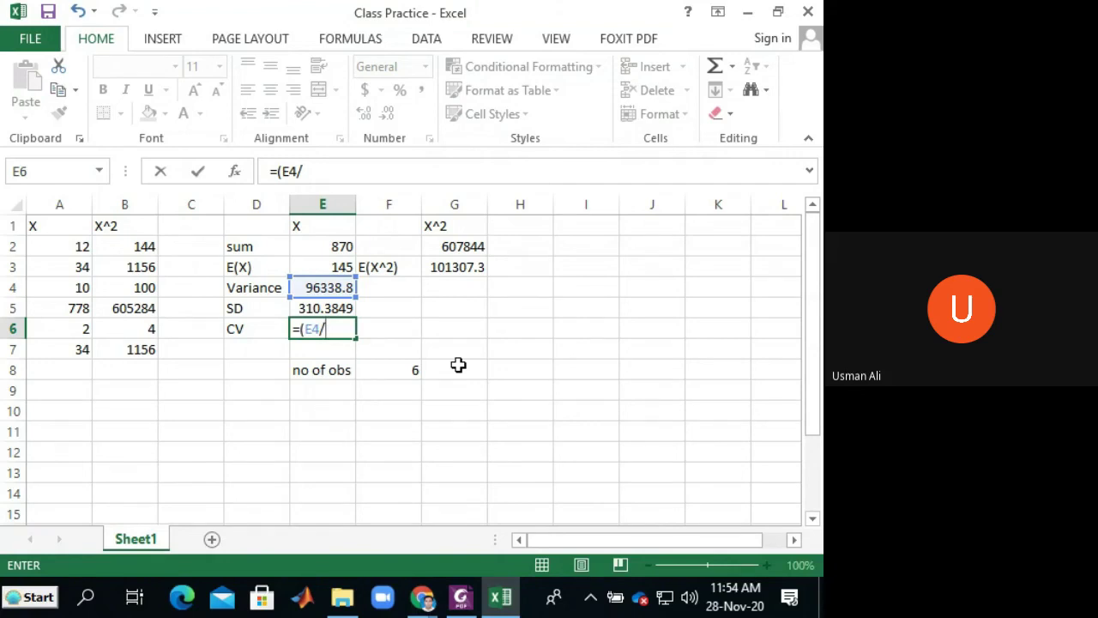
Step: Complete the ratio in the E6 formula with E3 as divisor and replace E4 with E5, giving =(E5/E3)
click(334, 262)
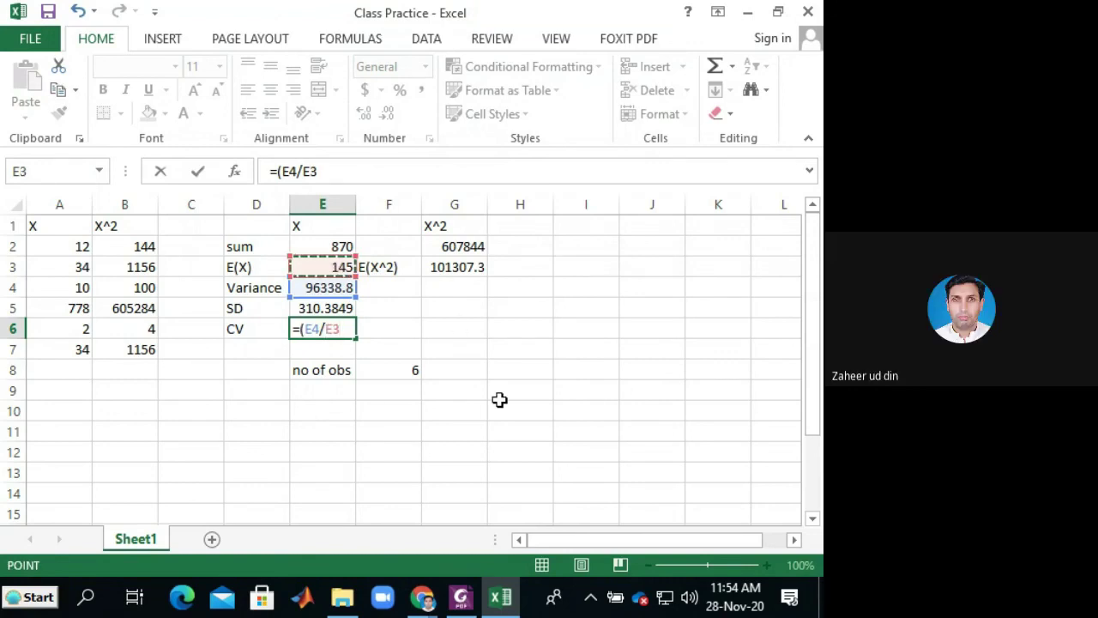
text())
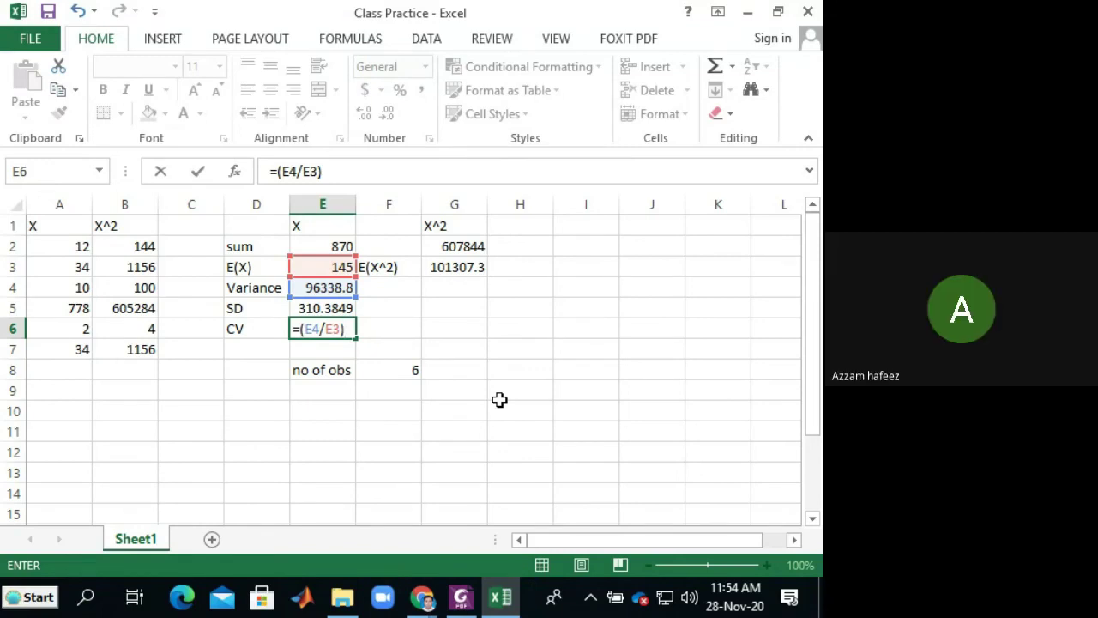
click(320, 328)
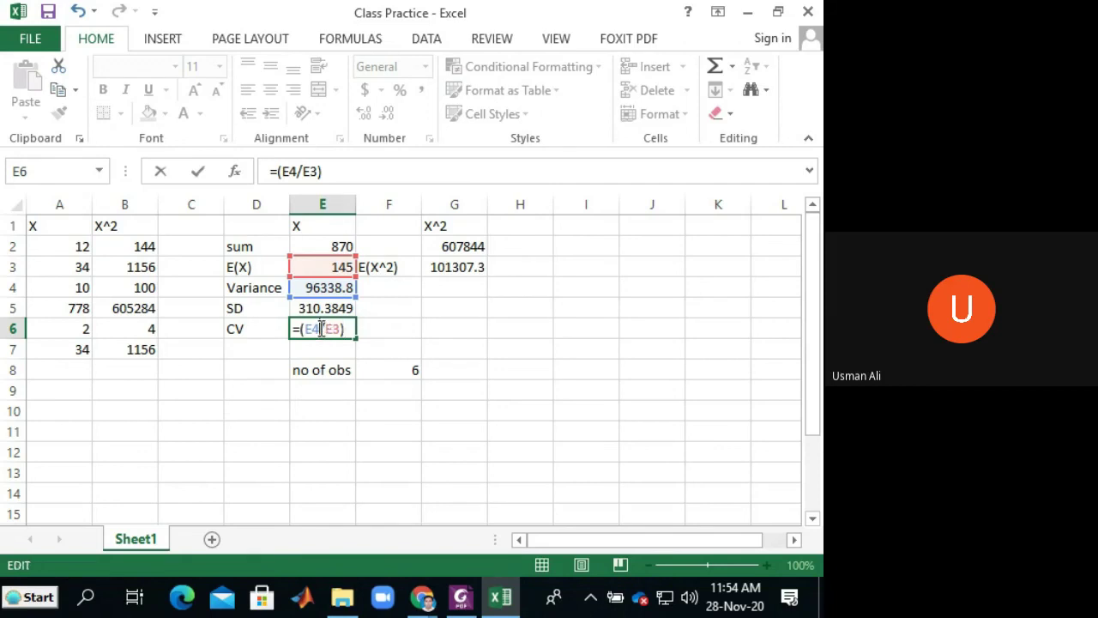
key(BackSpace)
key(BackSpace)
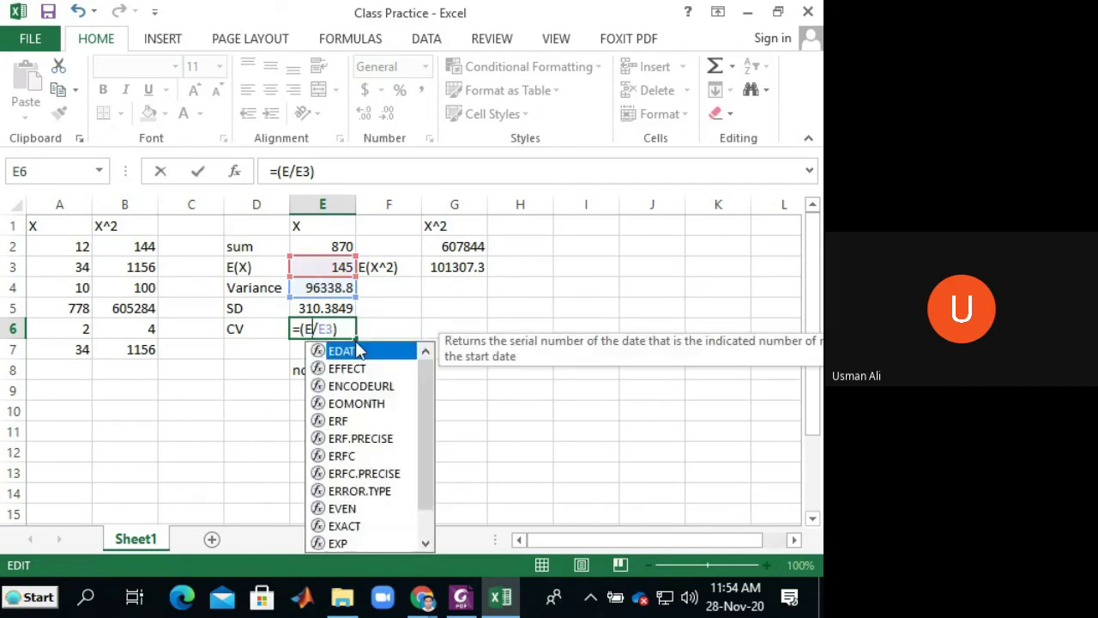
click(316, 307)
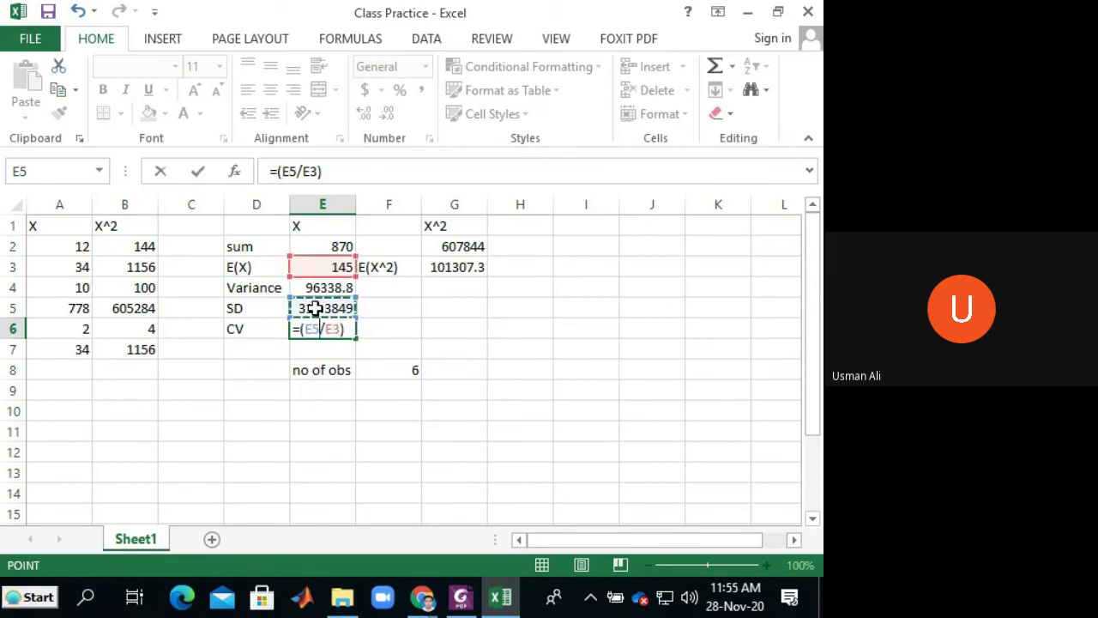
Step: Multiply the ratio in E6 by 100 and enter the coefficient of variation formula =(E5/E3)*100
click(350, 331)
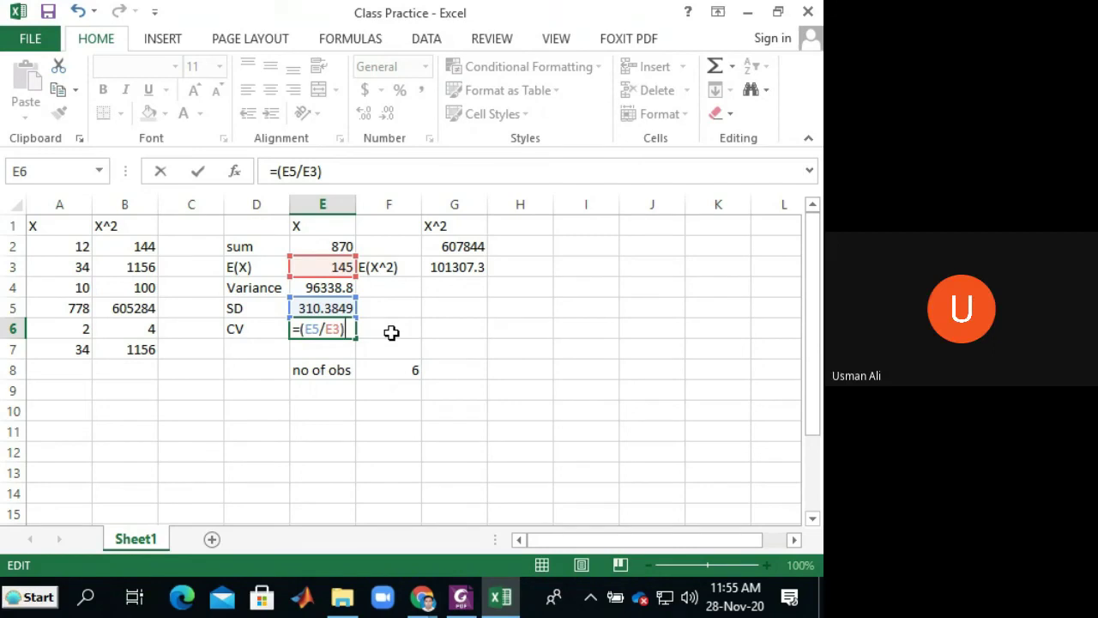
text(*100)
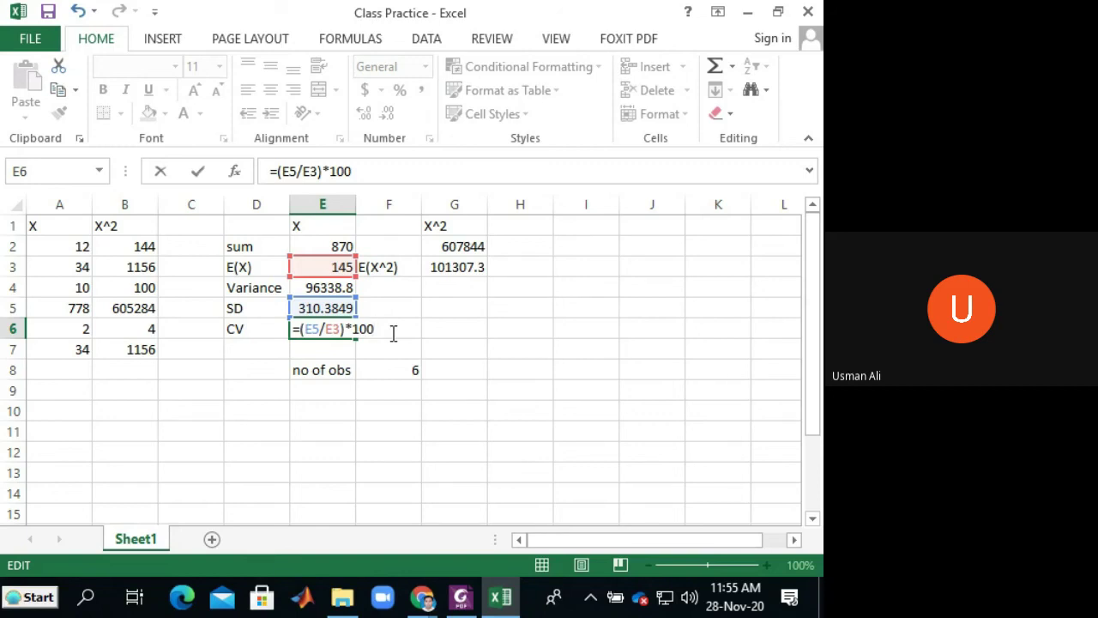
key(Return)
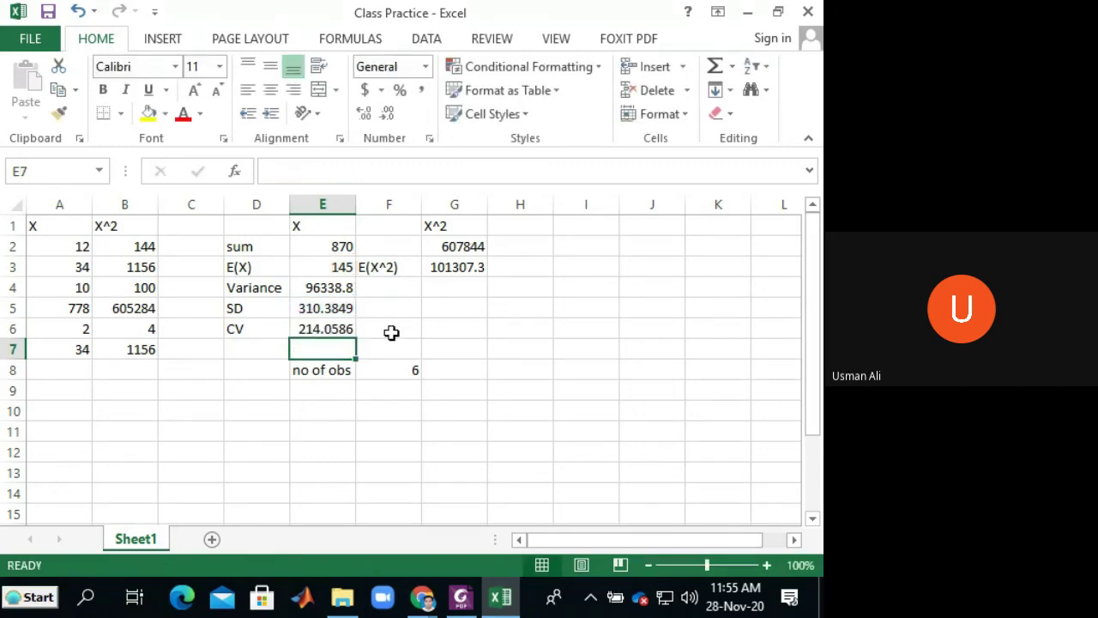
click(316, 329)
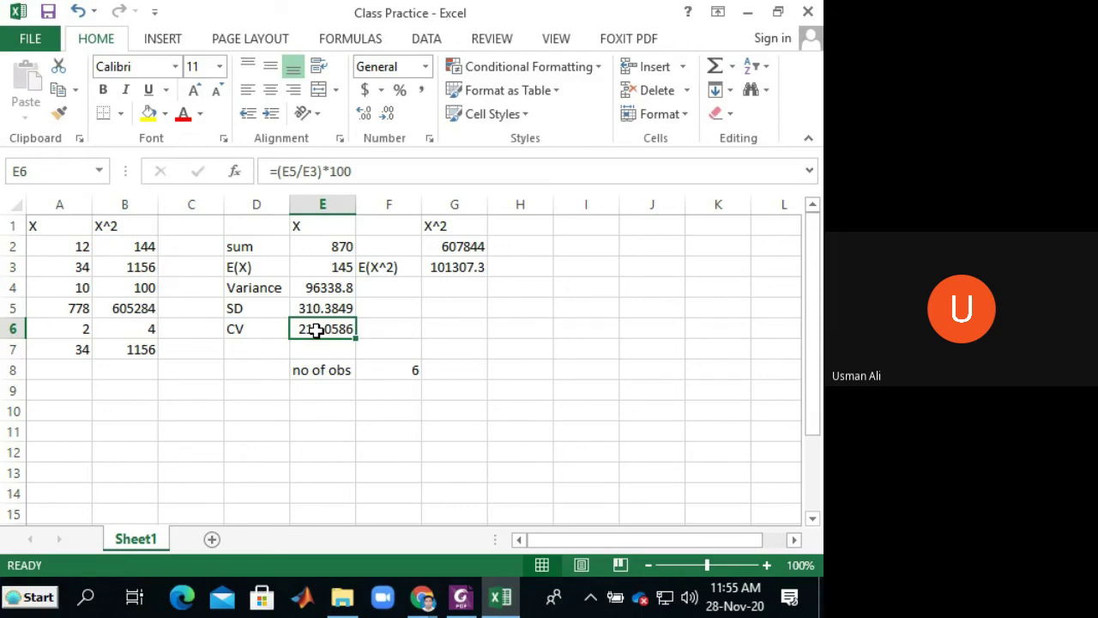
Step: Change the column header in A1 to "X unit" and enter "unit" in F5 beside the standard deviation
click(383, 307)
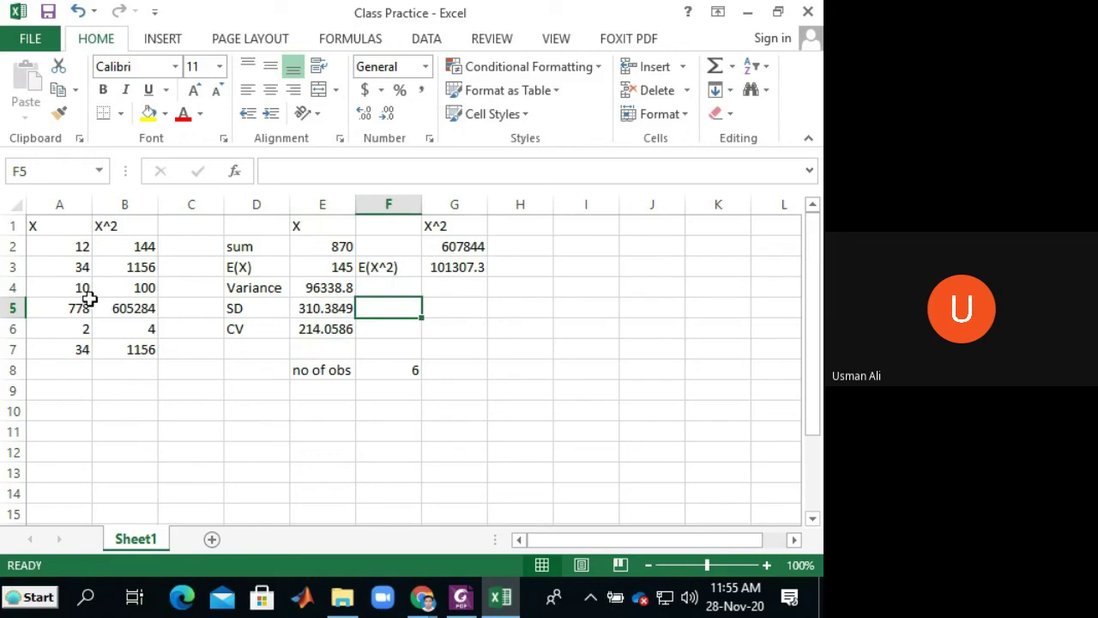
double_click(60, 227)
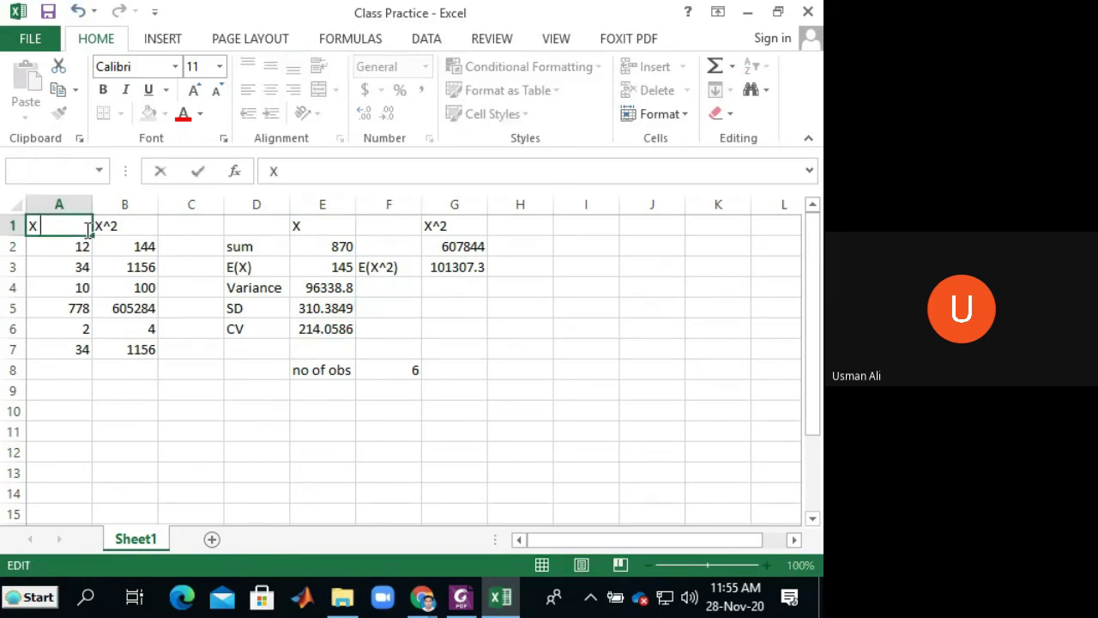
text(unit)
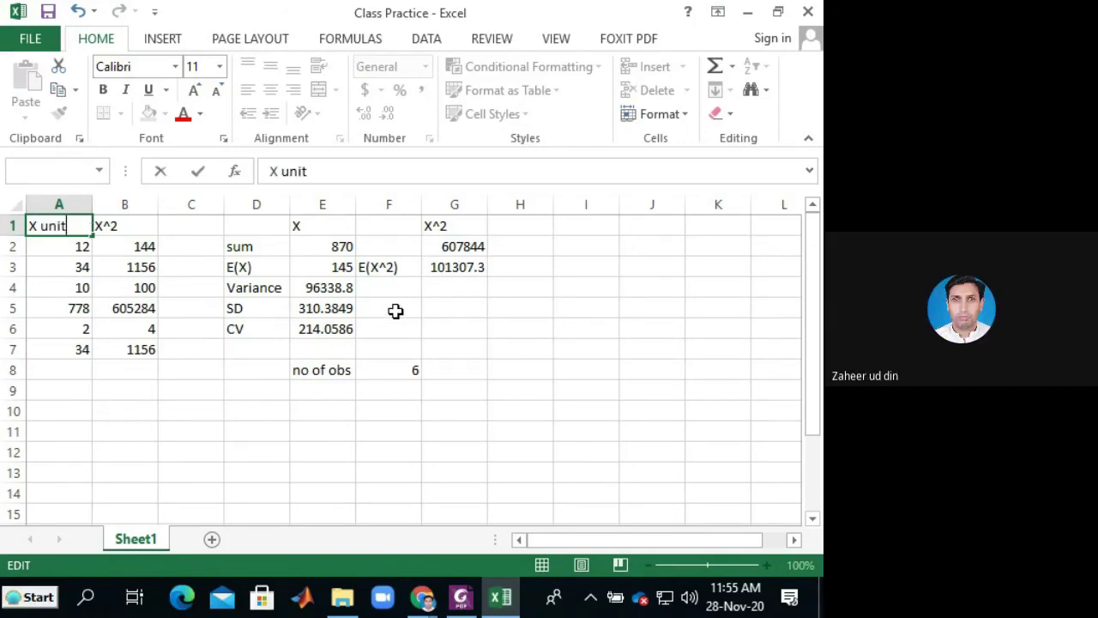
click(394, 311)
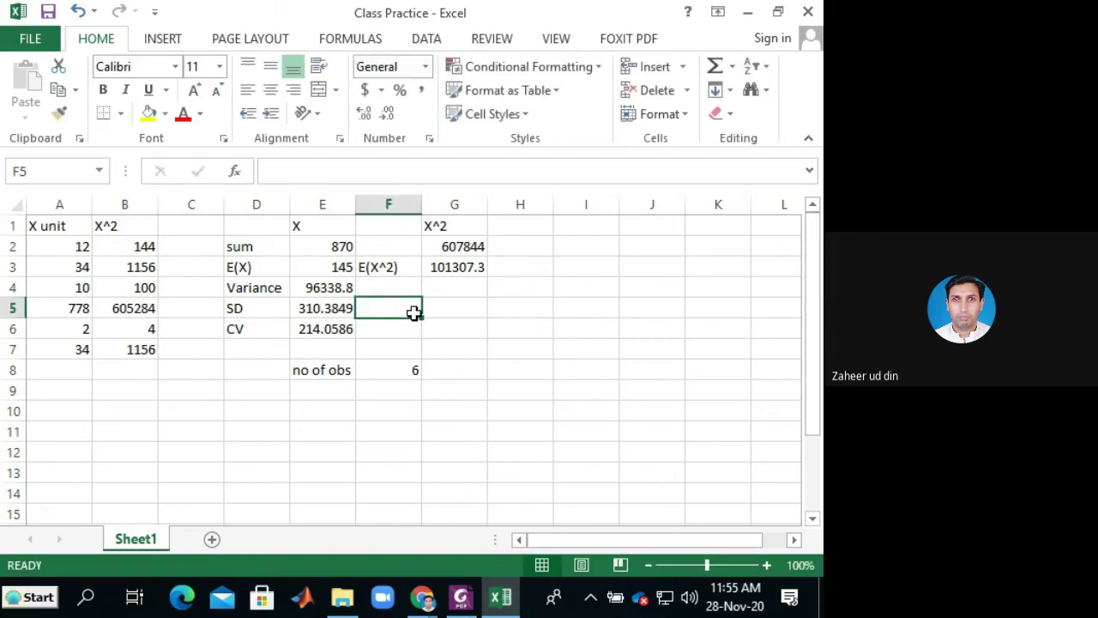
text(unit)
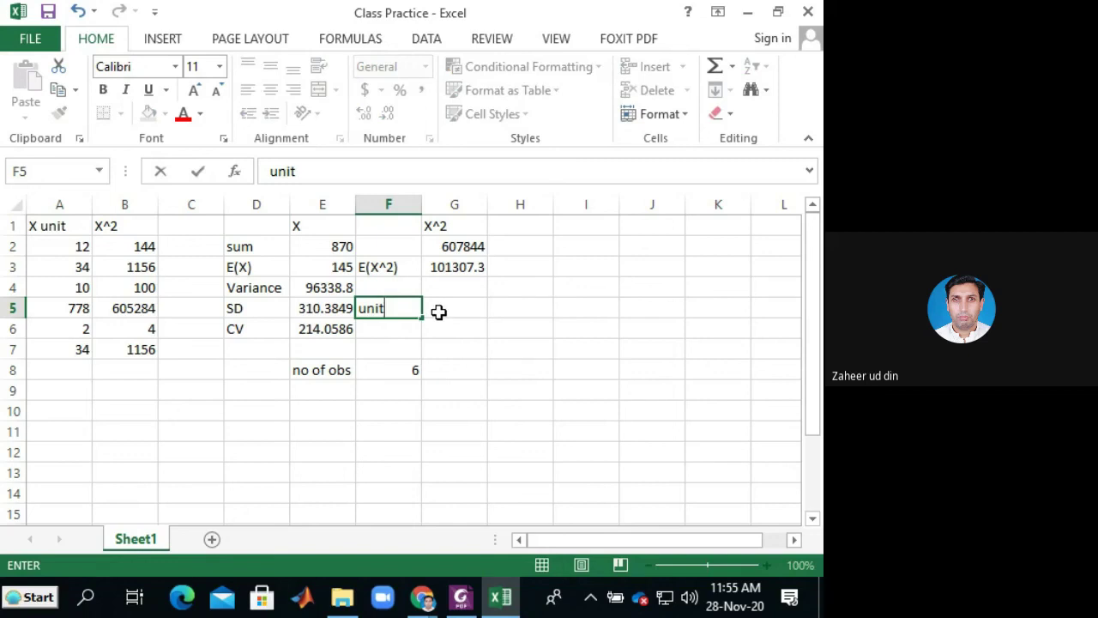
click(437, 313)
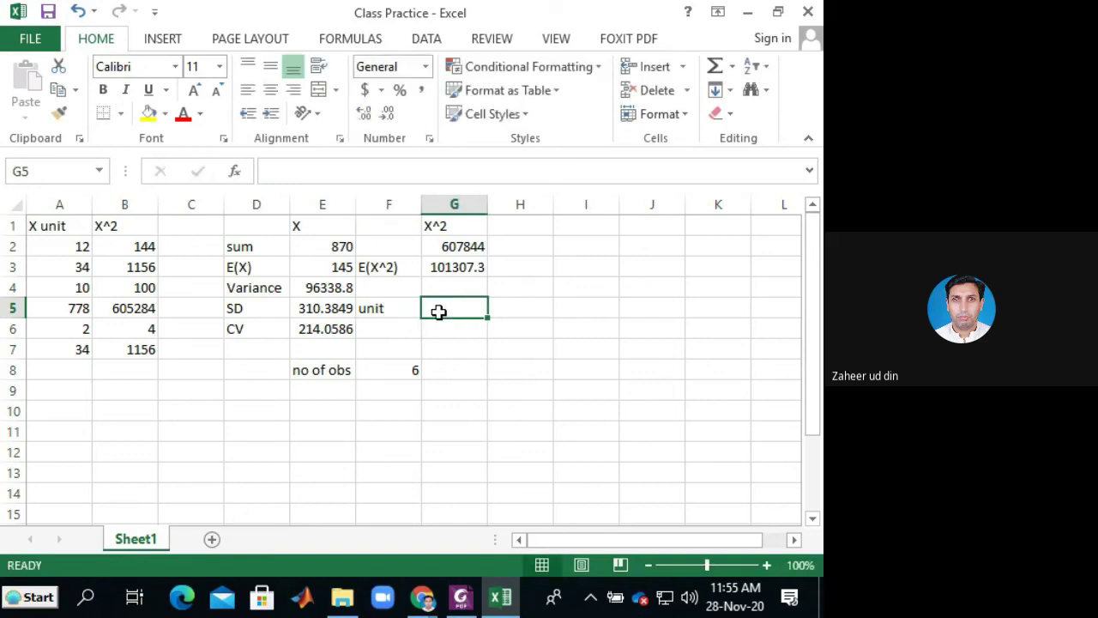
Step: Enter "unit^2" in F4 beside the variance and its symbol "S^2" in G4
click(367, 291)
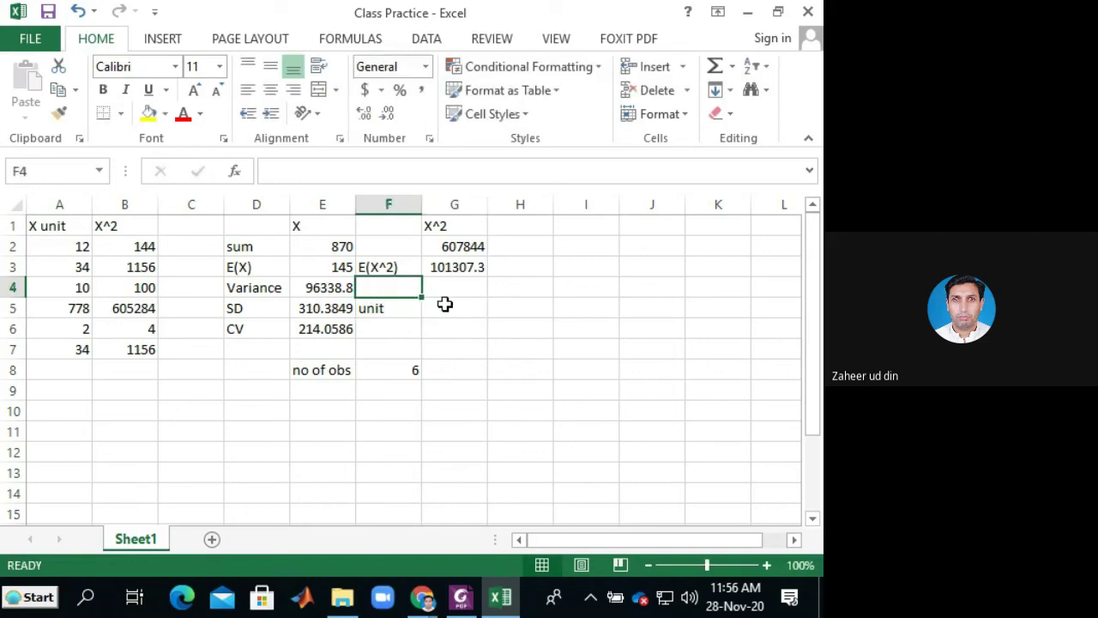
text(unit)
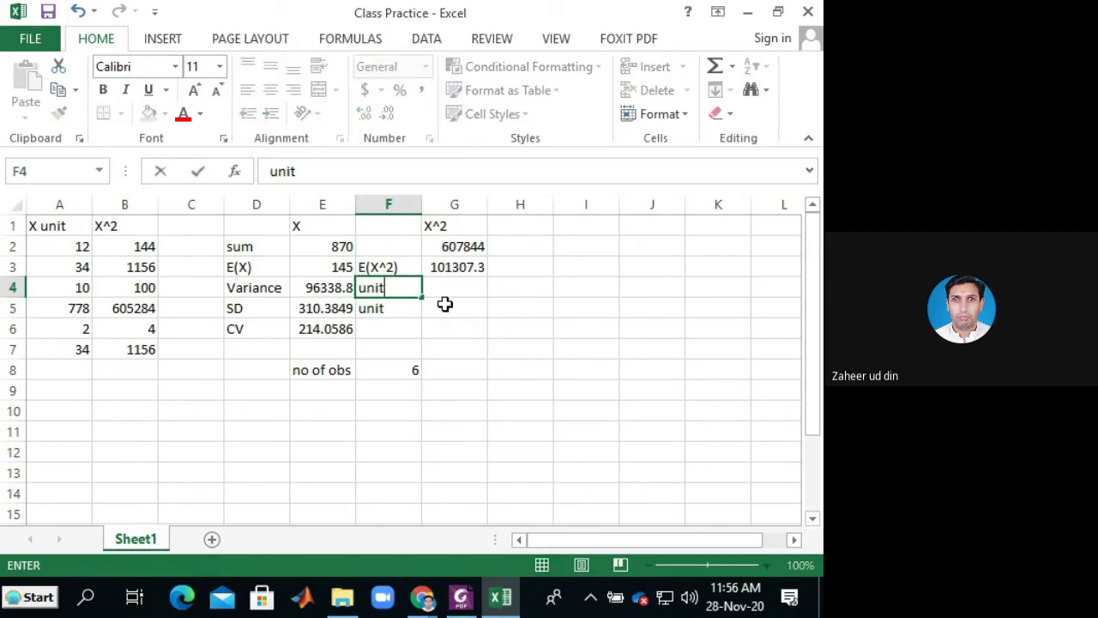
text(^2)
click(458, 287)
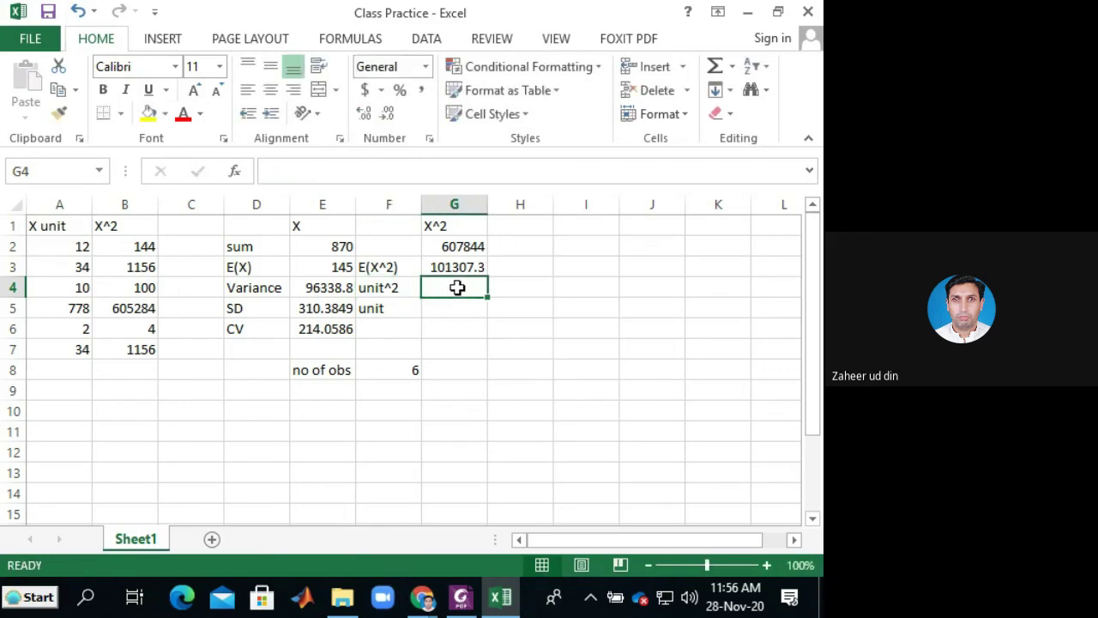
text(S^2)
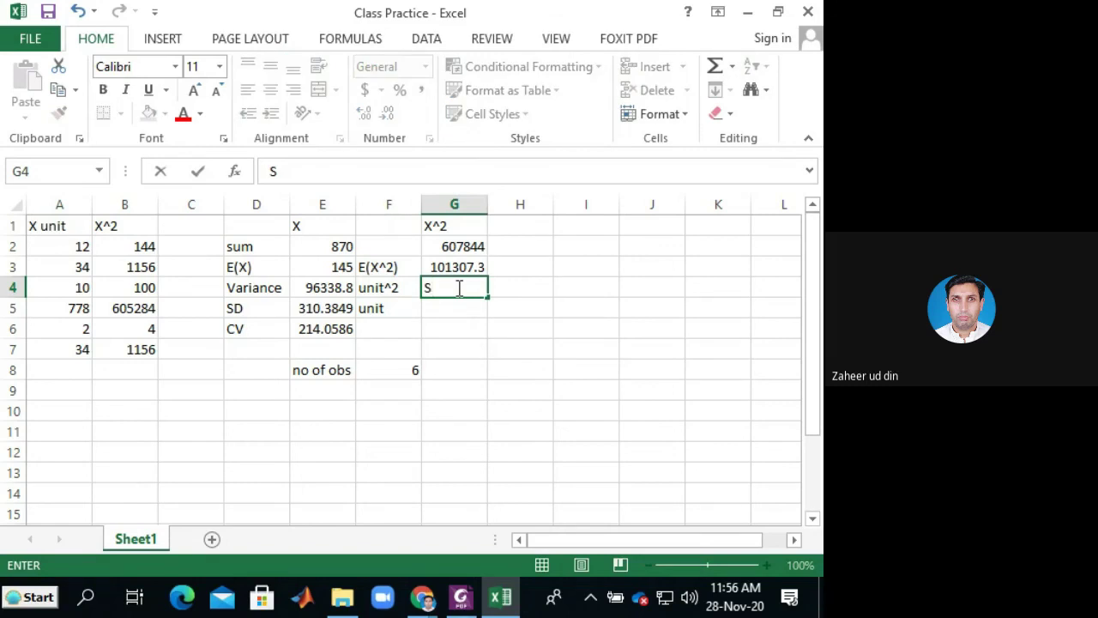
key(Tab)
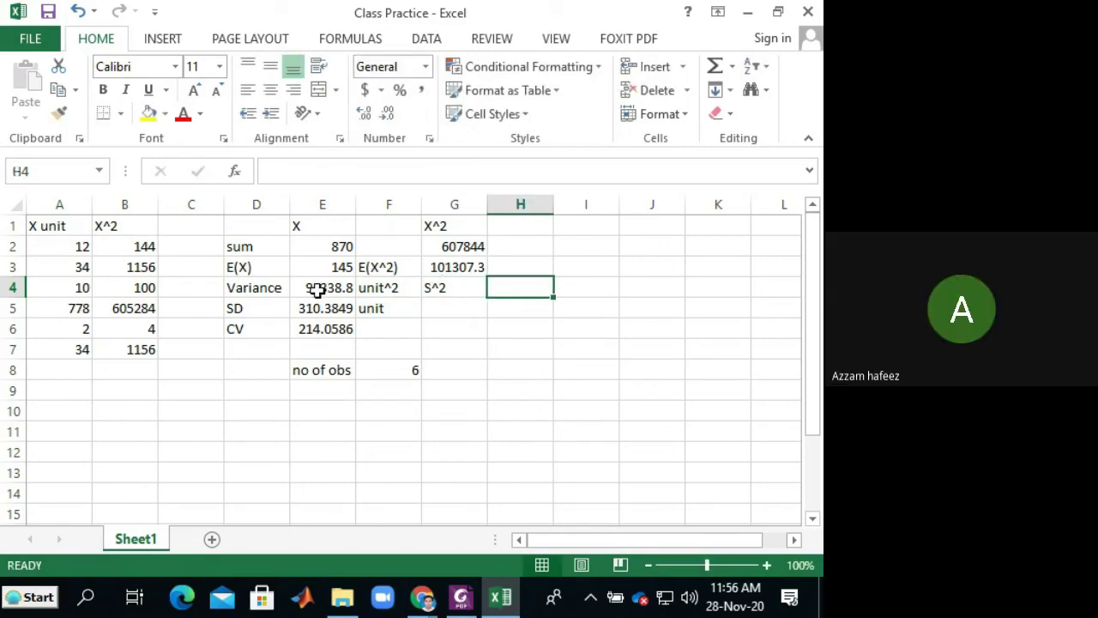
click(441, 293)
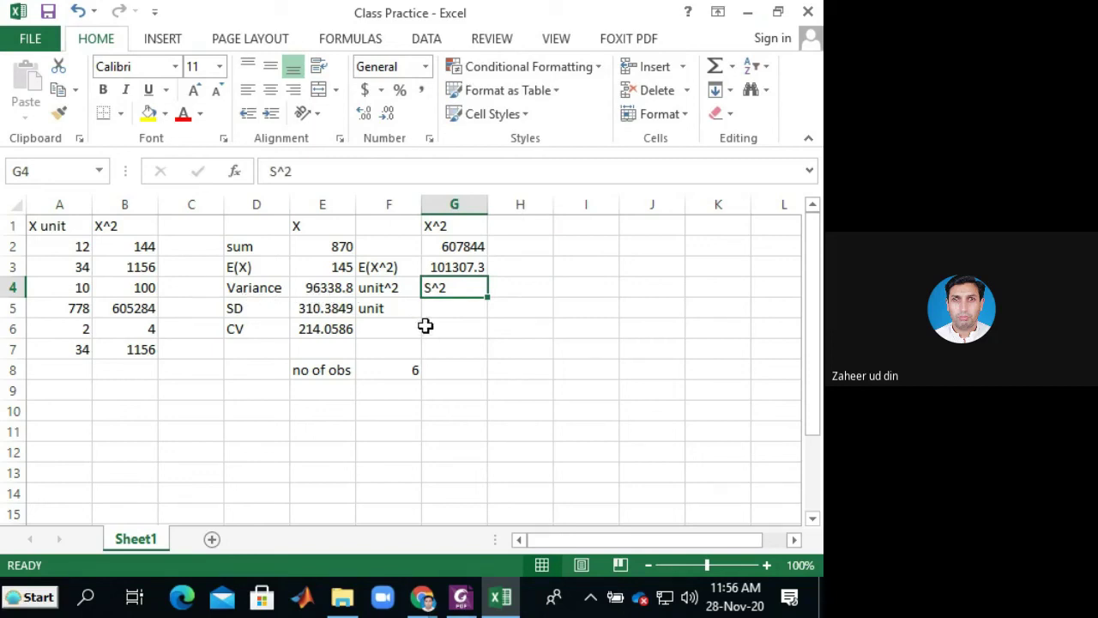
click(254, 315)
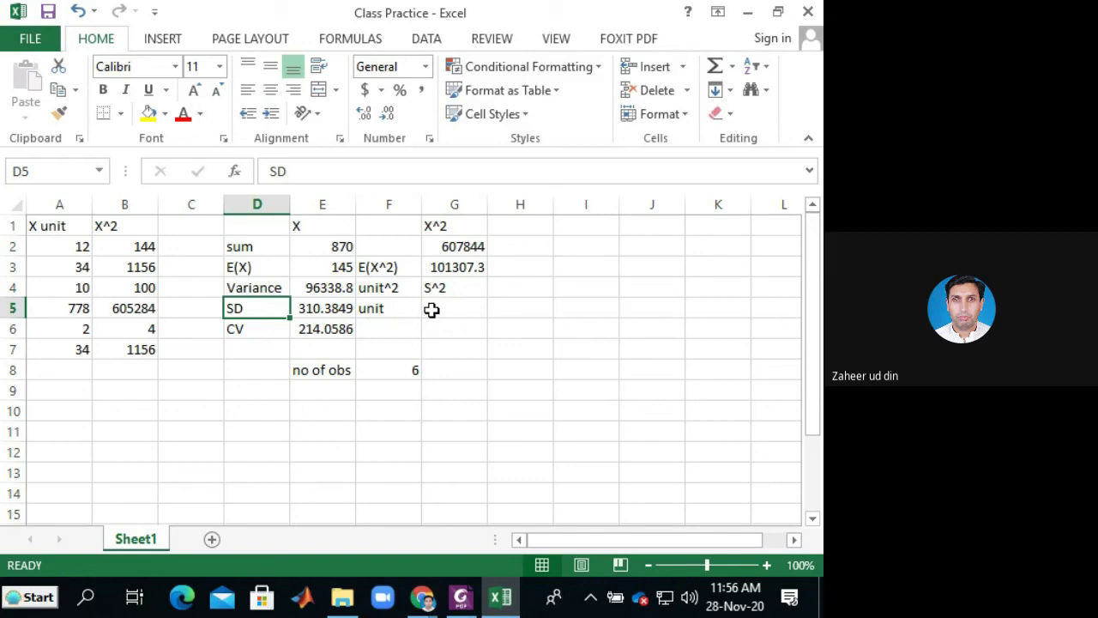
click(378, 331)
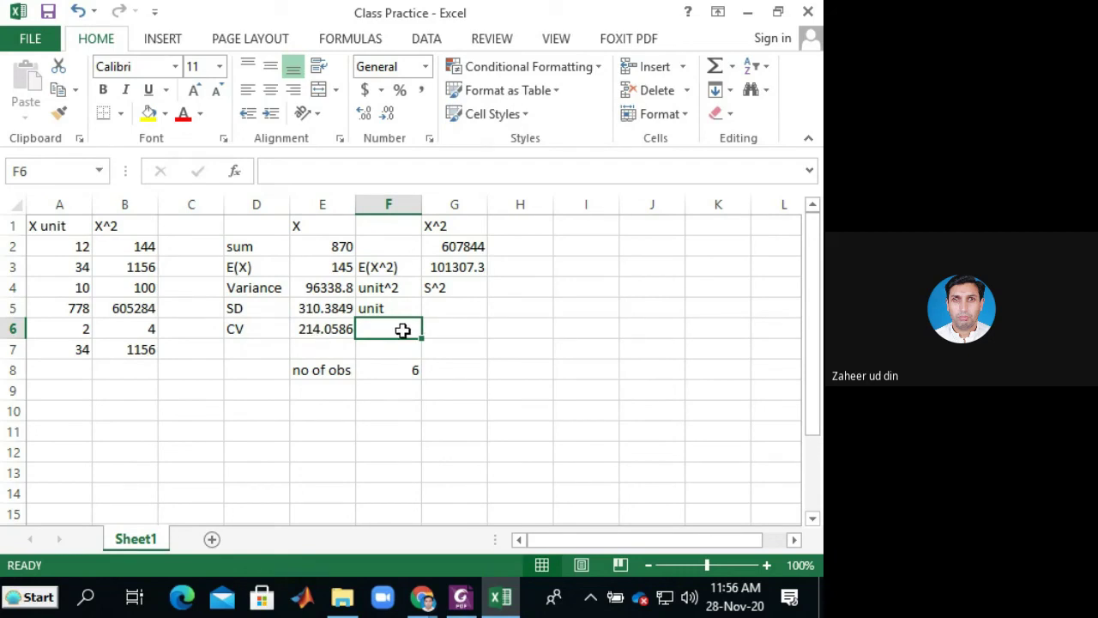
Step: Switch to the Google Meet call and check the end of the participant list, return briefly to the workbook, and check the list again
key(alt+Tab)
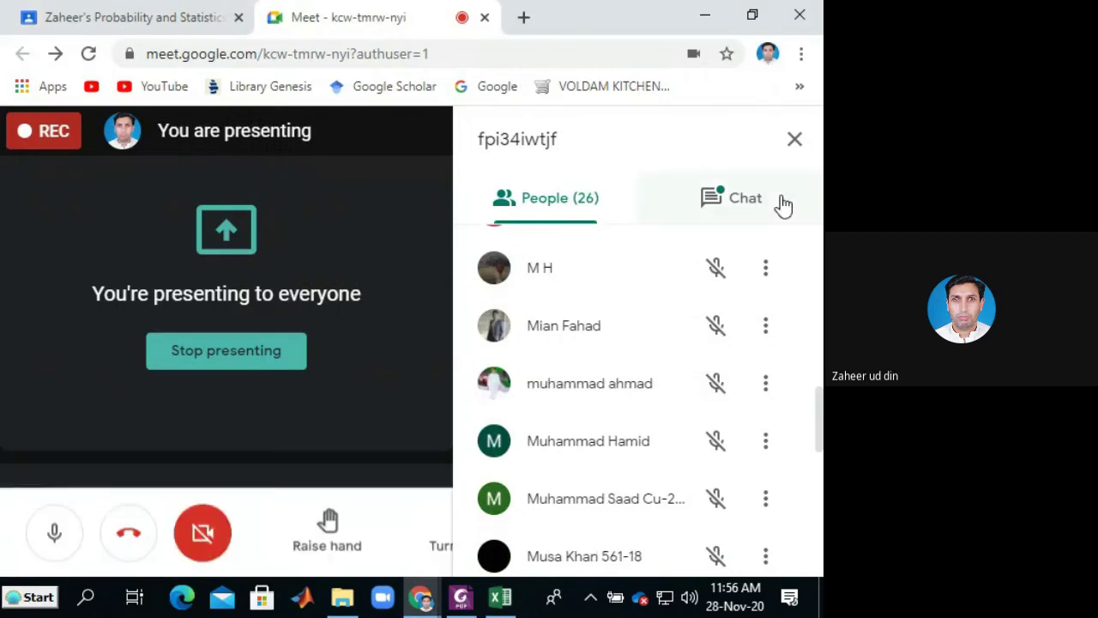
drag(818, 417, 821, 549)
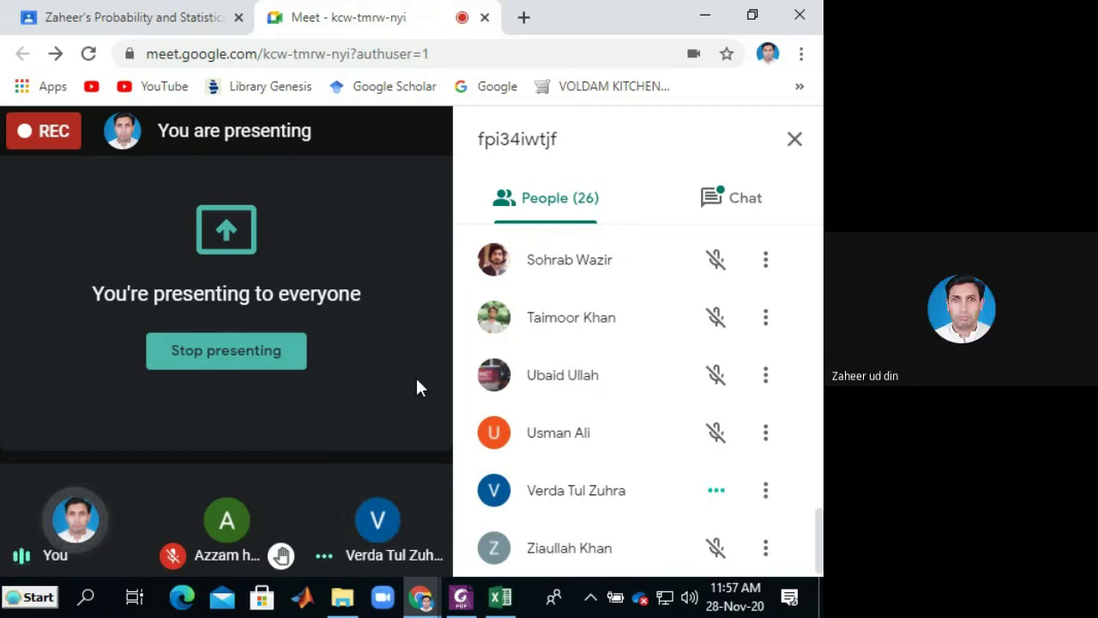
key(alt+Tab)
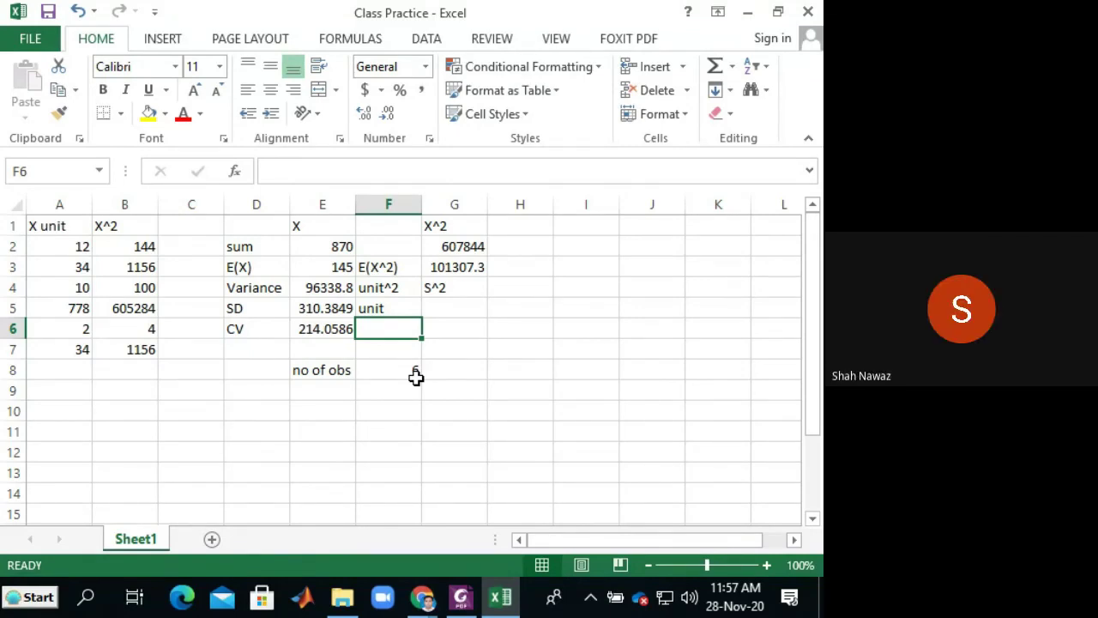
key(alt+Tab)
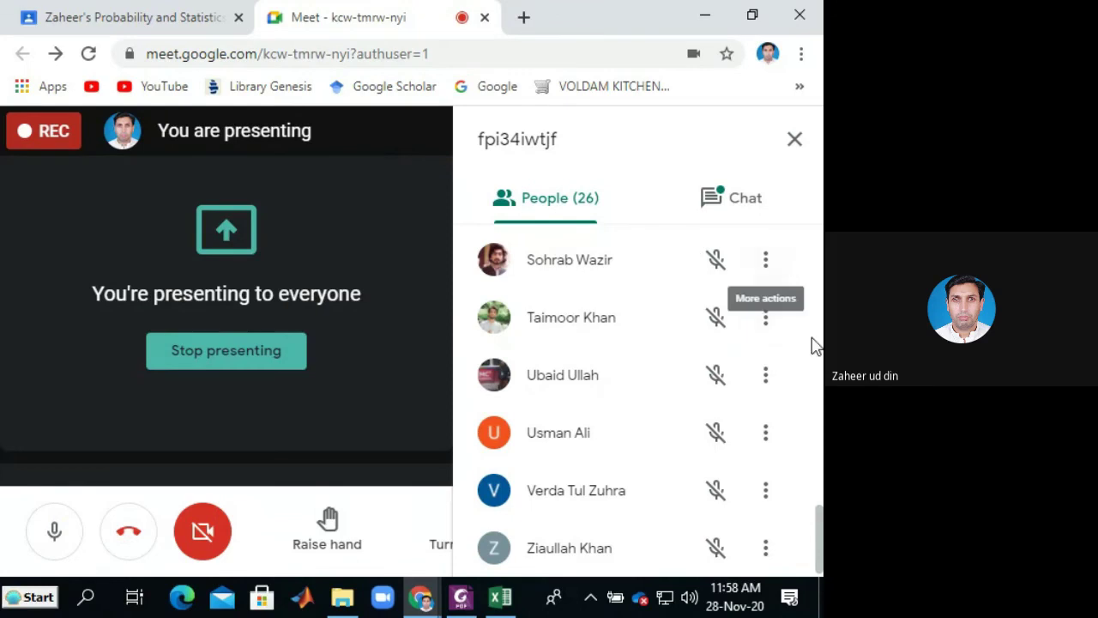
drag(816, 513, 811, 556)
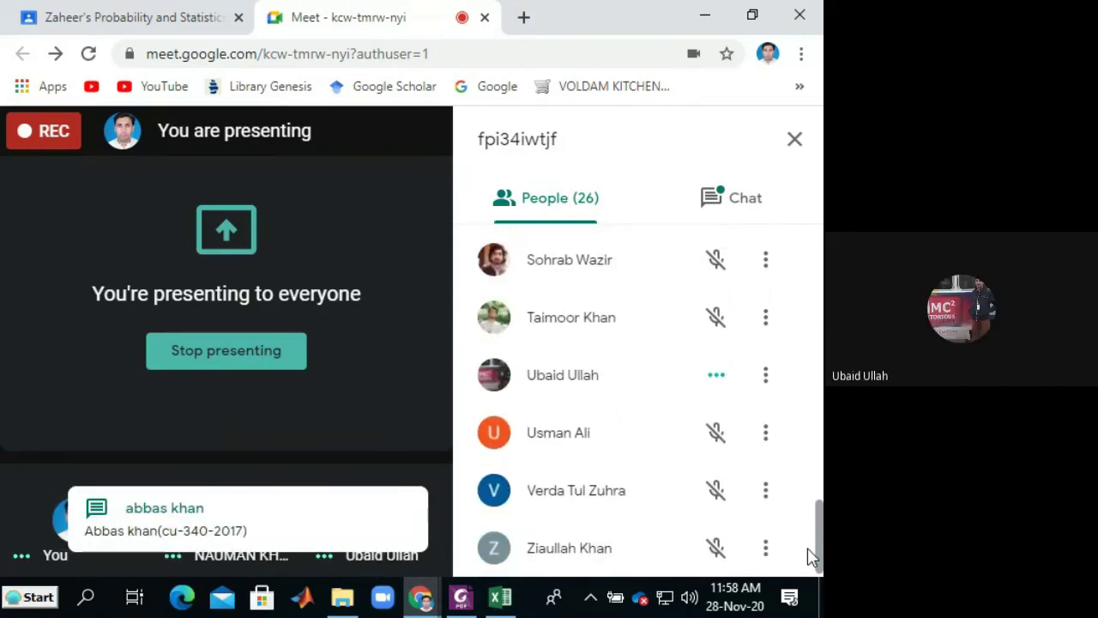